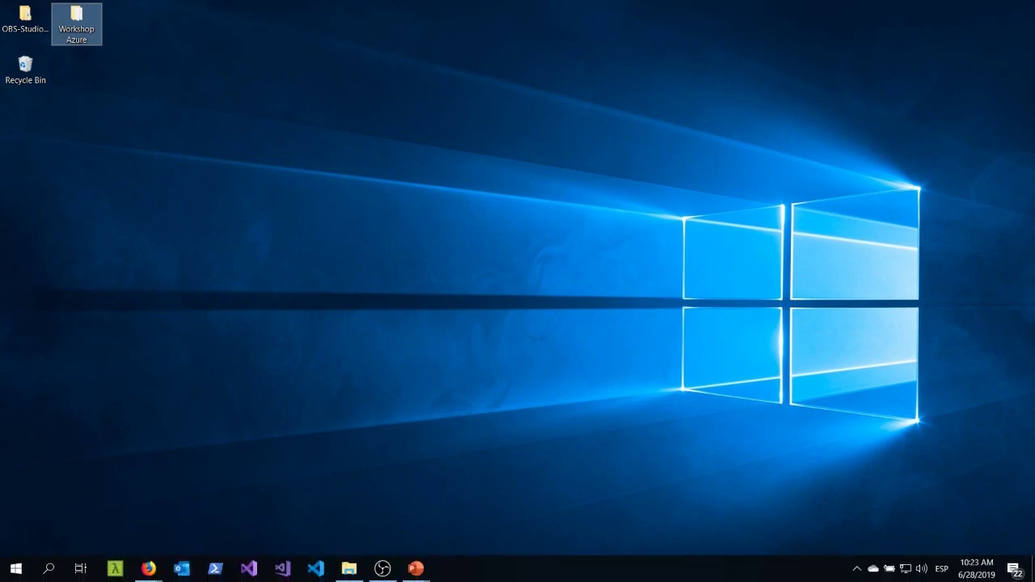
Switch to the Firefox window with the Azure portal and open the plainconceptsCE organization's AzureWorkshop project in Azure DevOps.
click(148, 569)
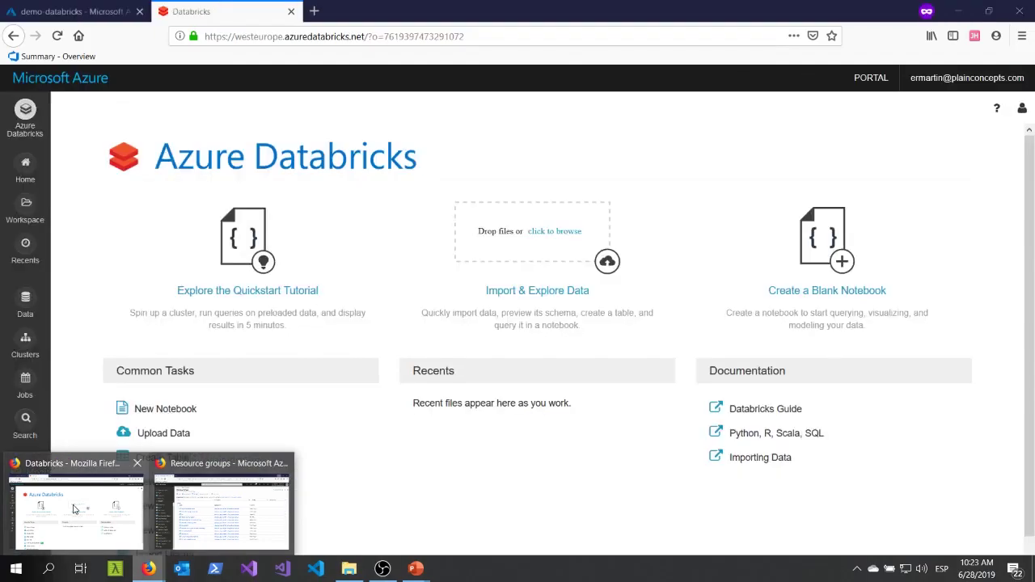
click(220, 505)
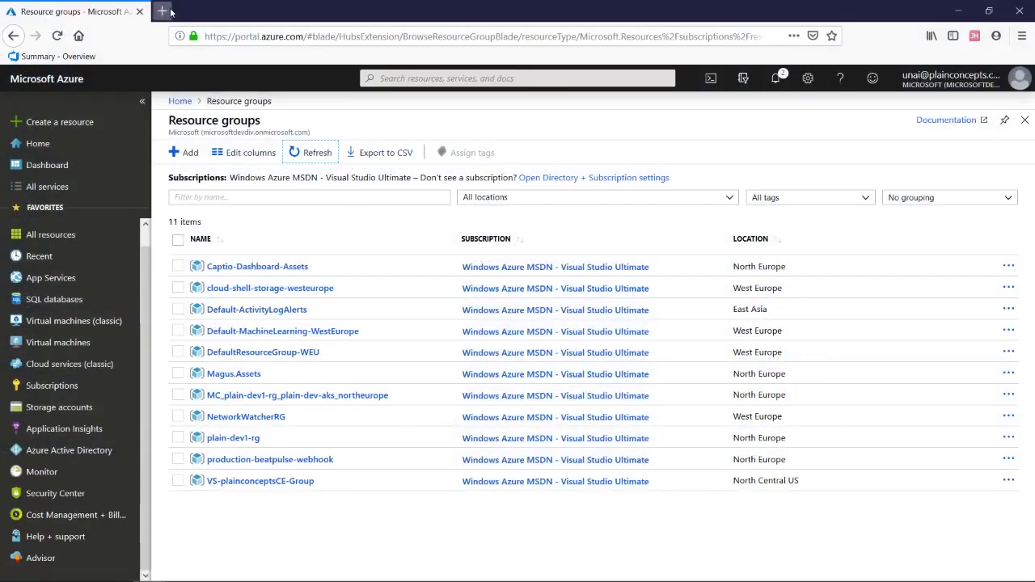
click(162, 11)
text(plain)
key(Return)
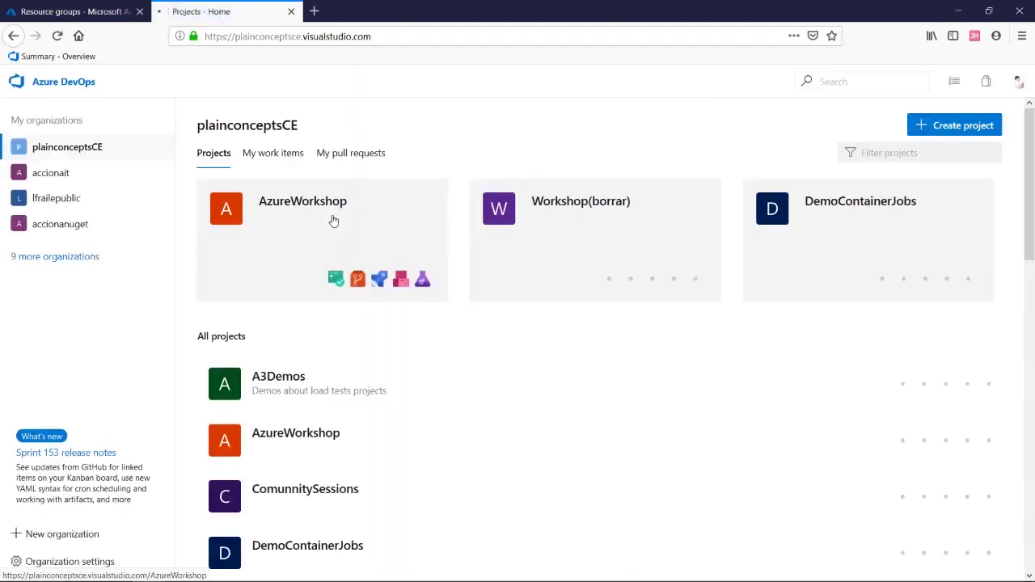
click(334, 221)
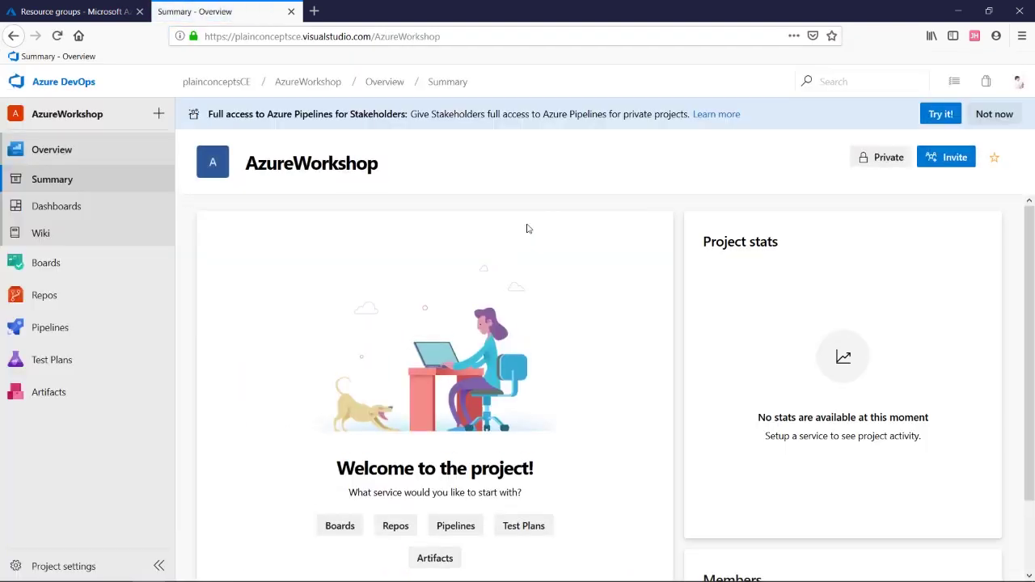
Initialize the empty AzureWorkshop repository with a README and the VisualStudio .gitignore.
click(118, 296)
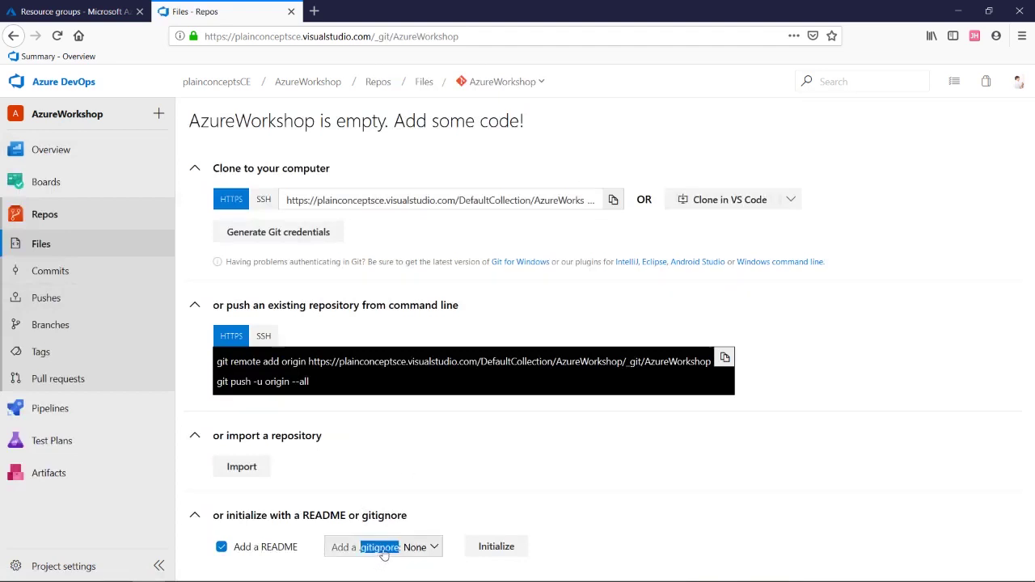
click(380, 550)
text(visual)
key(Return)
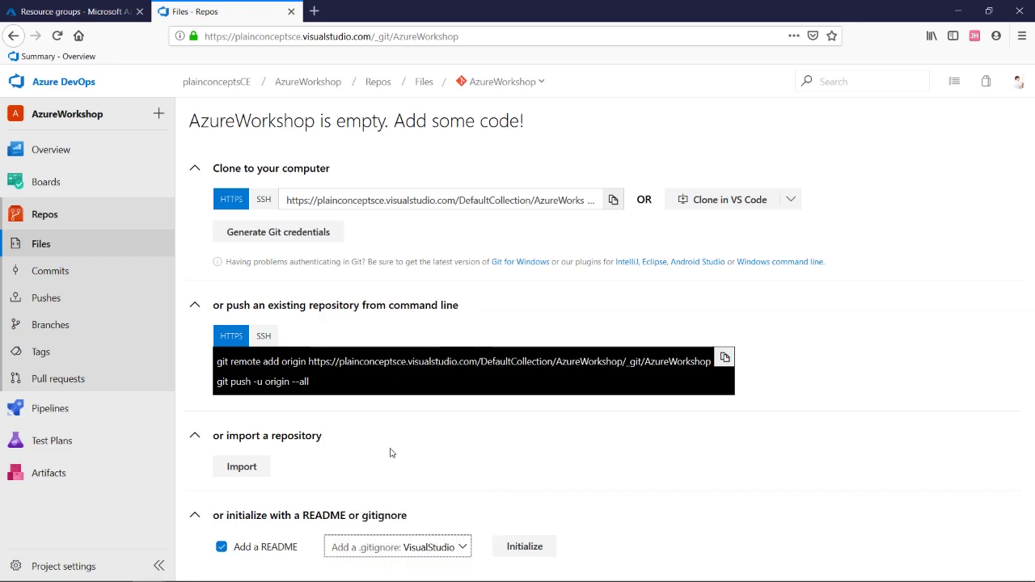
click(534, 546)
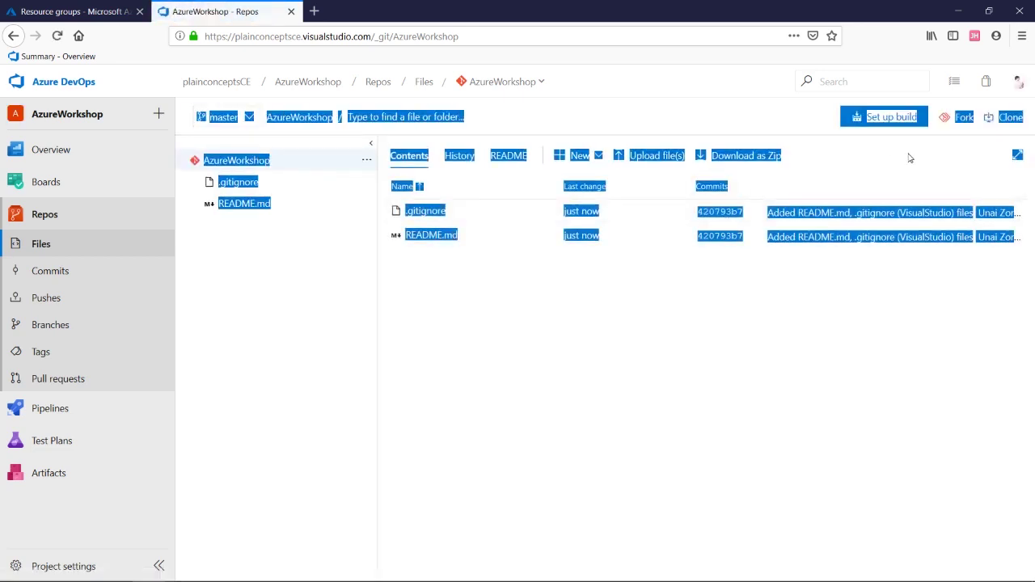
Copy the repository's HTTPS clone URL, and in the Cmder terminal change to the E:\code folder.
click(1012, 119)
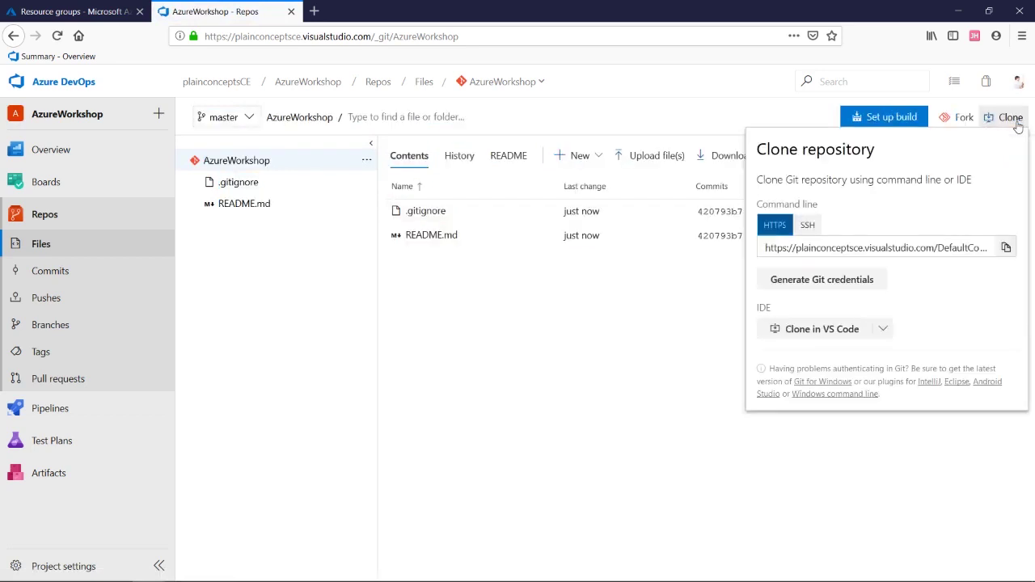
click(1005, 248)
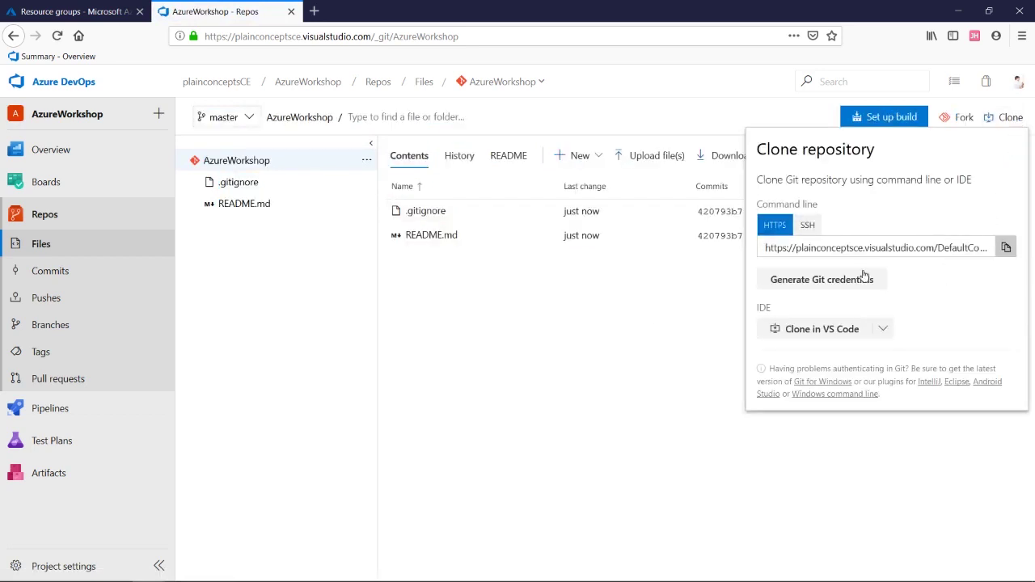
key(super+space)
click(97, 572)
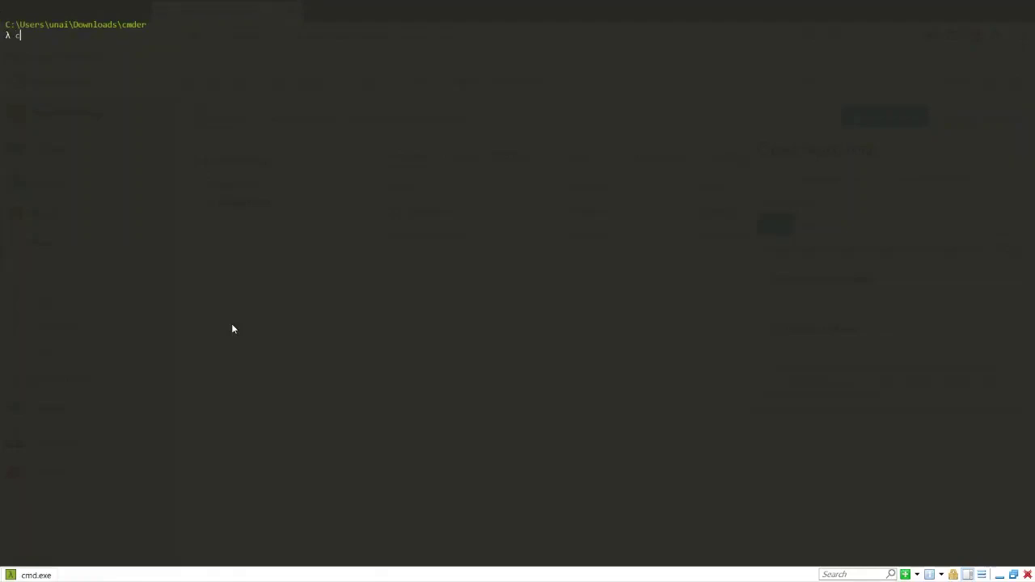
key(Return)
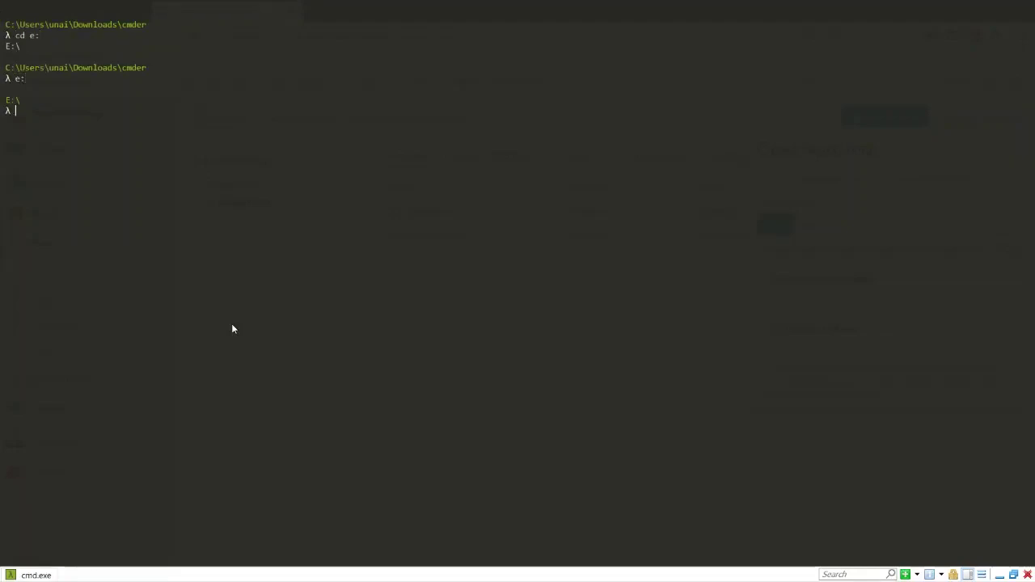
text(ode)
key(Return)
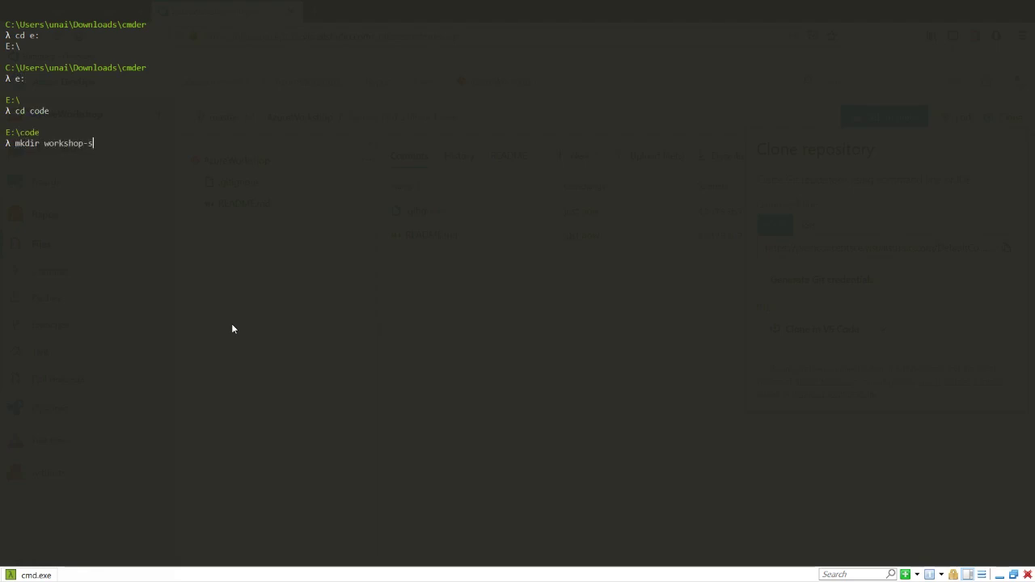
Erase the unfinished mkdir command and run git clone with the copied AzureWorkshop repository URL.
key(BackSpace)
key(BackSpace)
key(BackSpace)
key(BackSpace)
key(BackSpace)
key(BackSpace)
key(BackSpace)
key(BackSpace)
key(BackSpace)
key(BackSpace)
key(BackSpace)
key(BackSpace)
key(BackSpace)
key(BackSpace)
key(BackSpace)
key(BackSpace)
key(BackSpace)
text(git l)
text(lone)
key(ctrl+v)
key(Return)
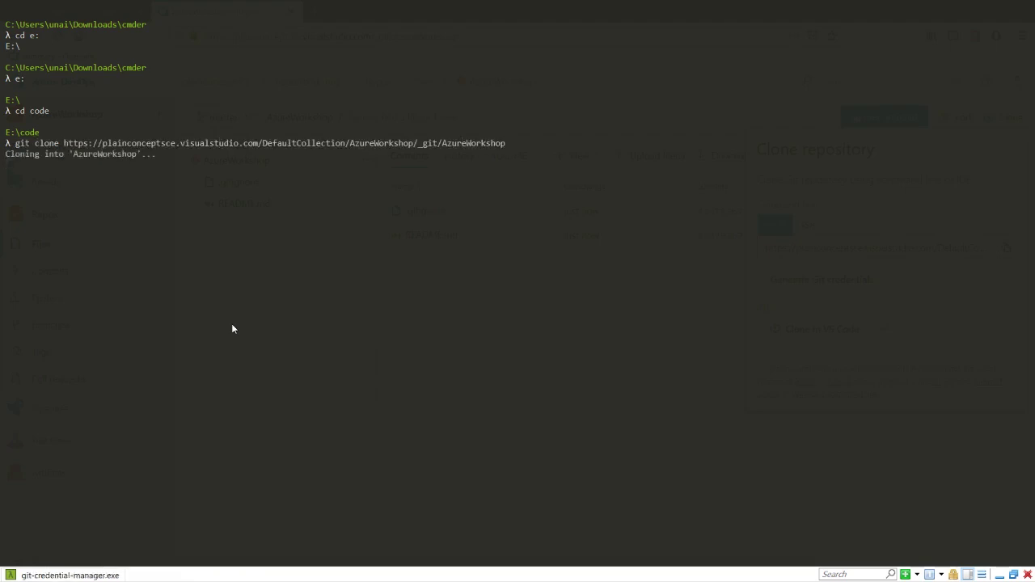
Change into the cloned AzureWorkshop folder and clear the terminal output.
text(cd azure)
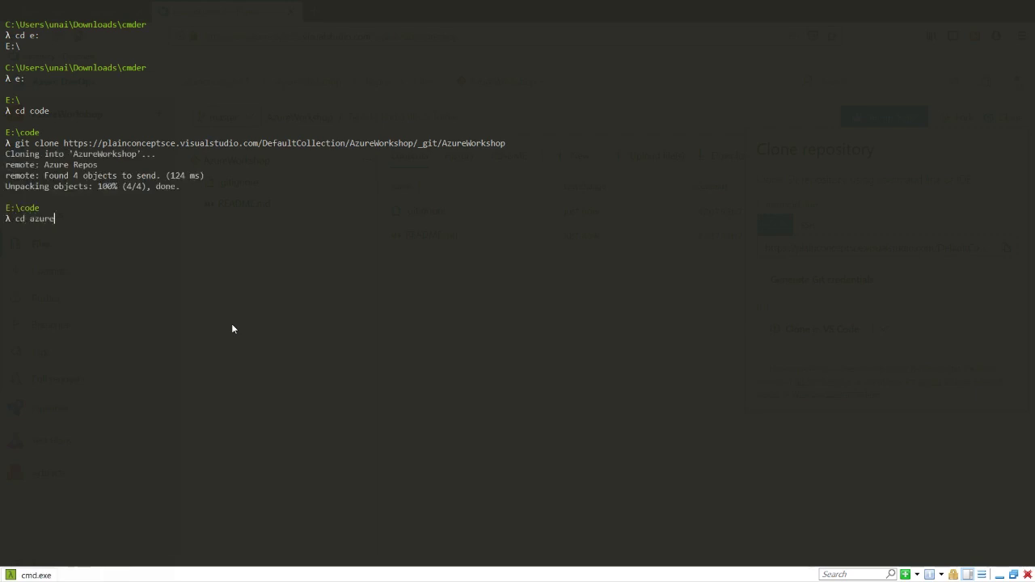
key(Tab)
key(Return)
text(clear)
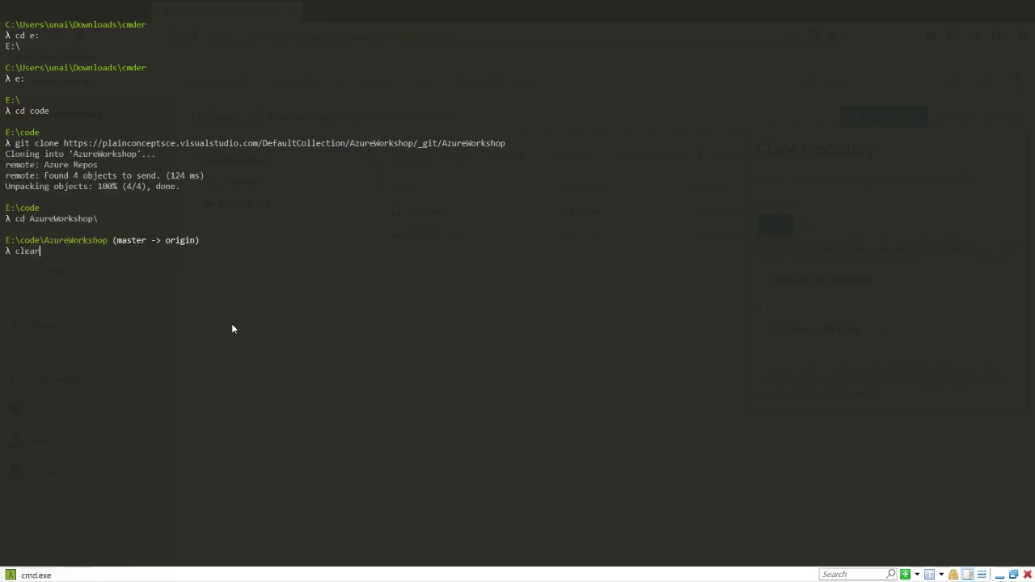
key(Return)
Launch Visual Studio 2019 and start a new project from the C# ASP.NET Core Web Application template.
key(super)
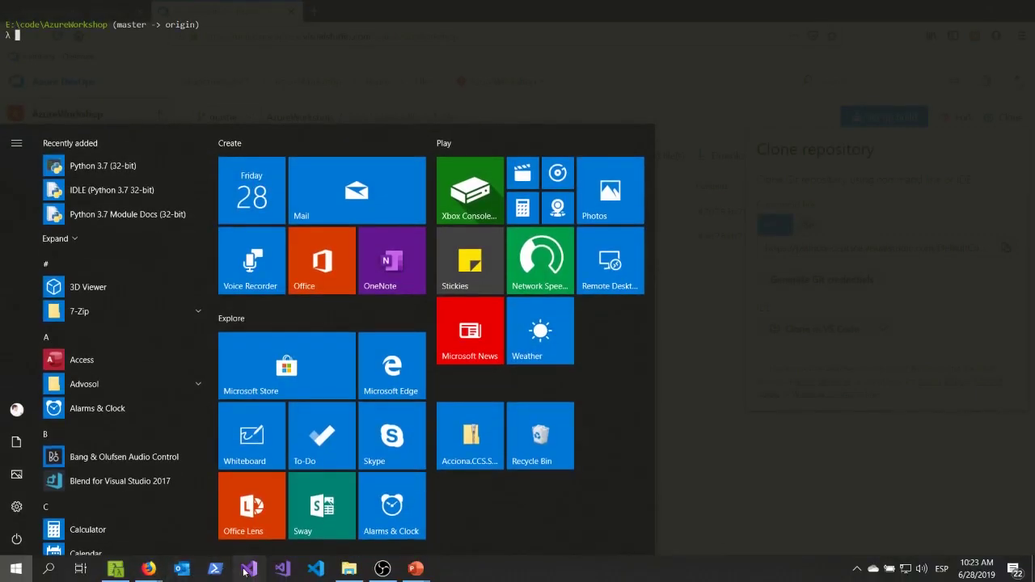
click(247, 569)
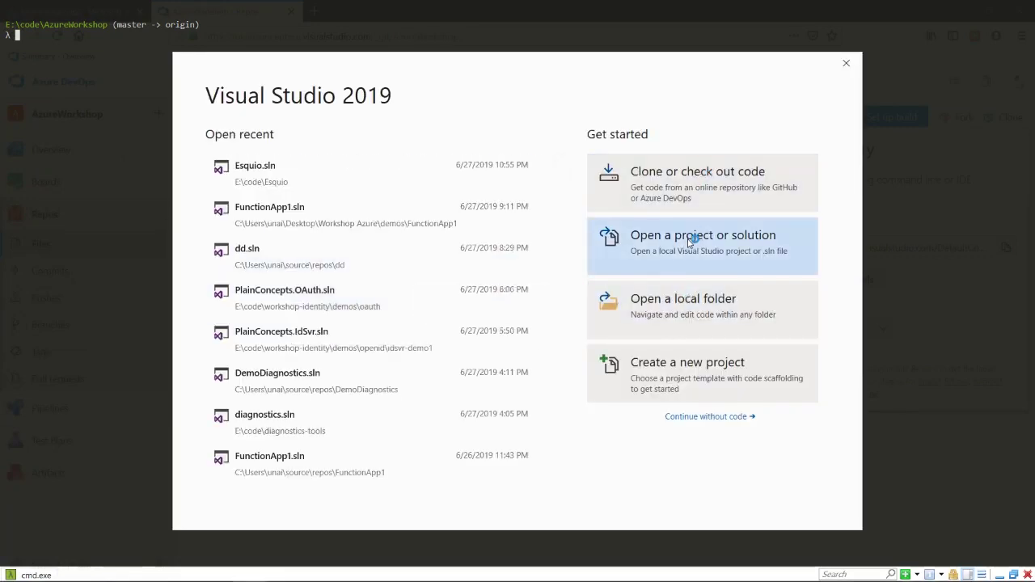
click(665, 362)
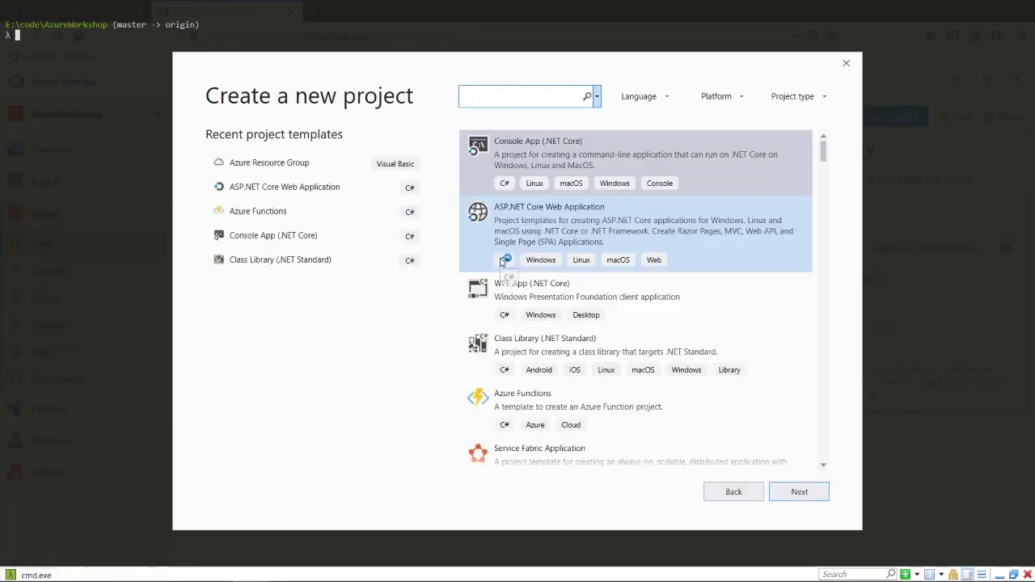
click(521, 217)
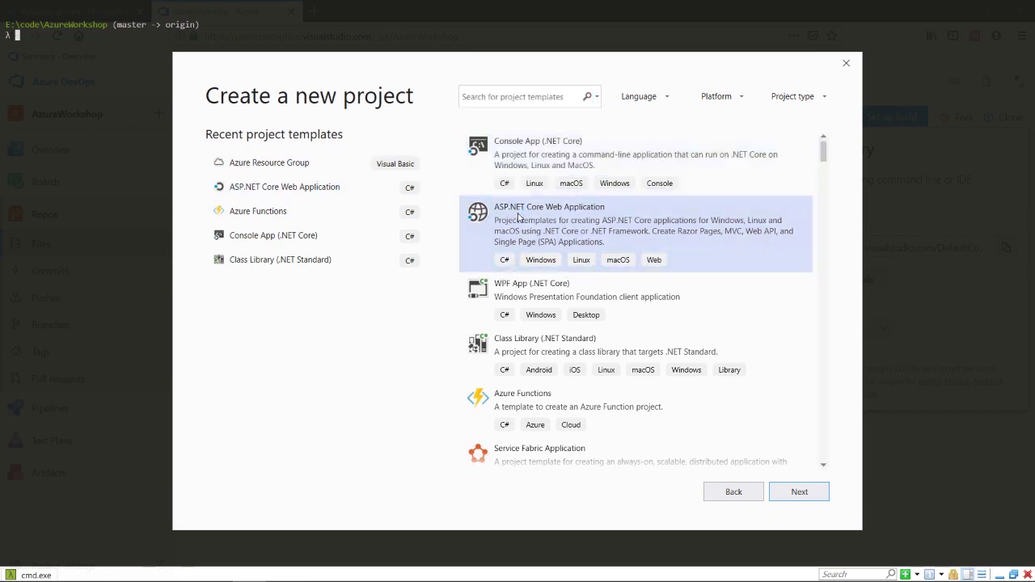
click(799, 492)
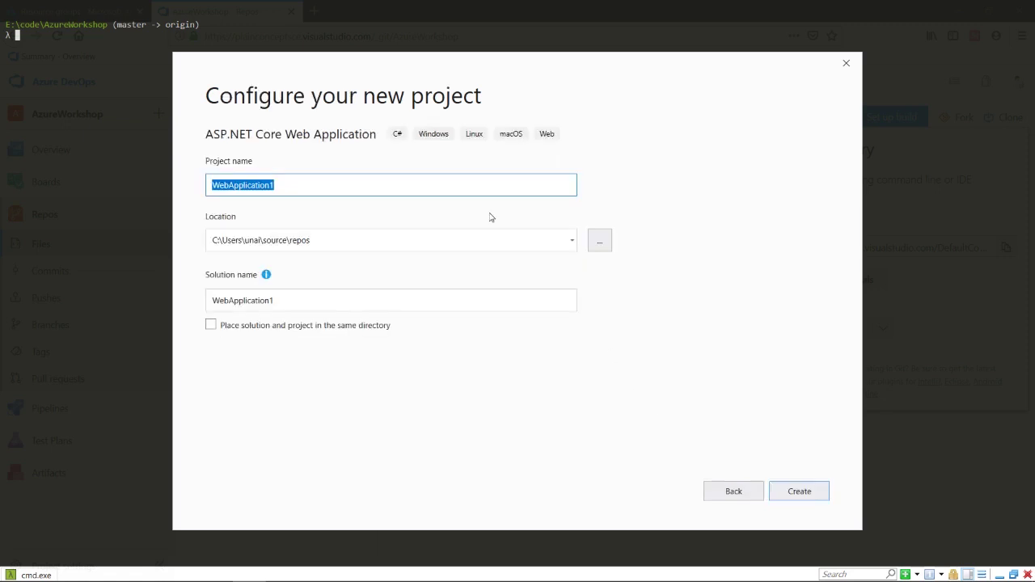
Name the project WebApp and set its location to E:\code\AzureWorkshop.
text(We)
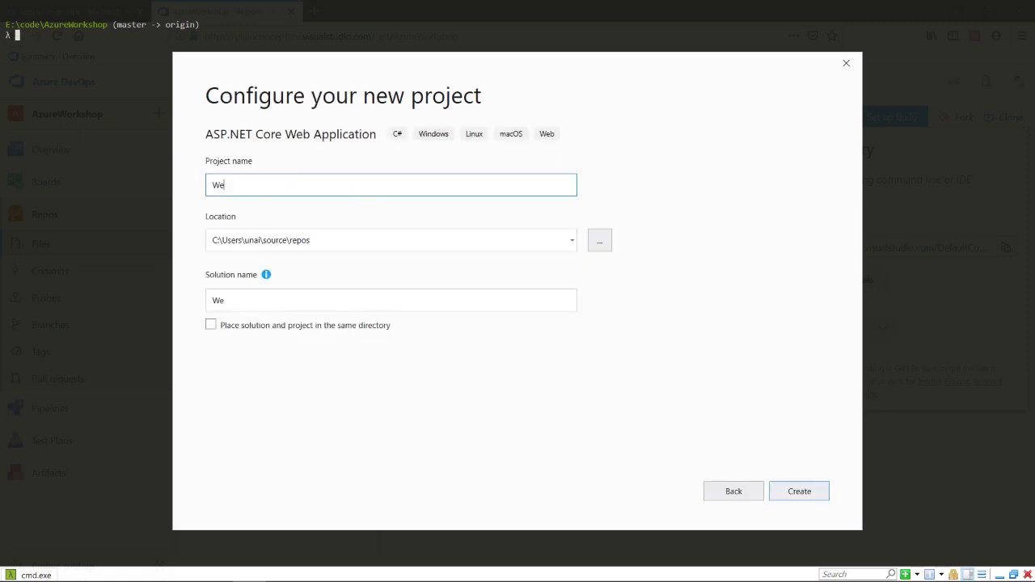
text(bApp)
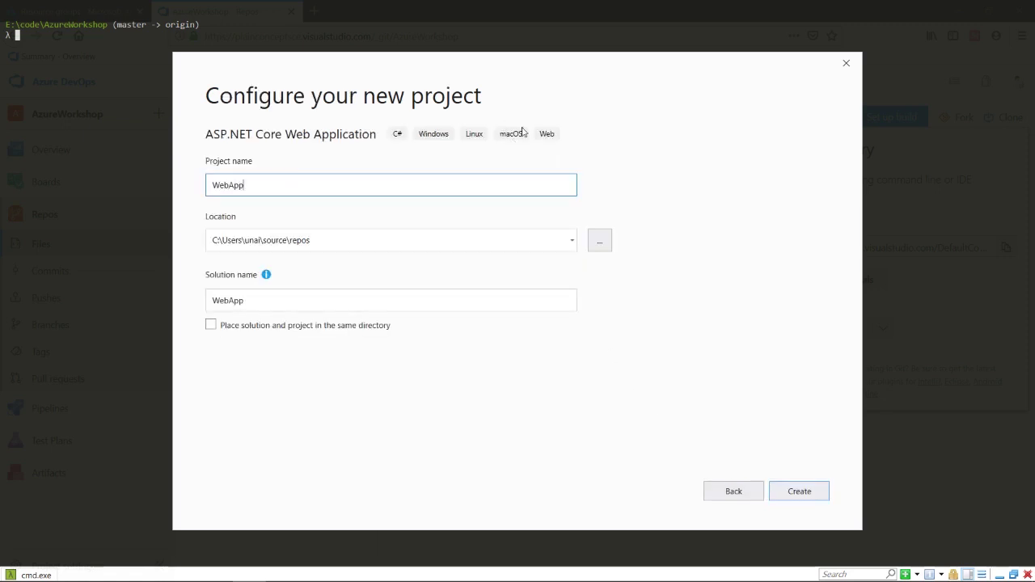
click(599, 241)
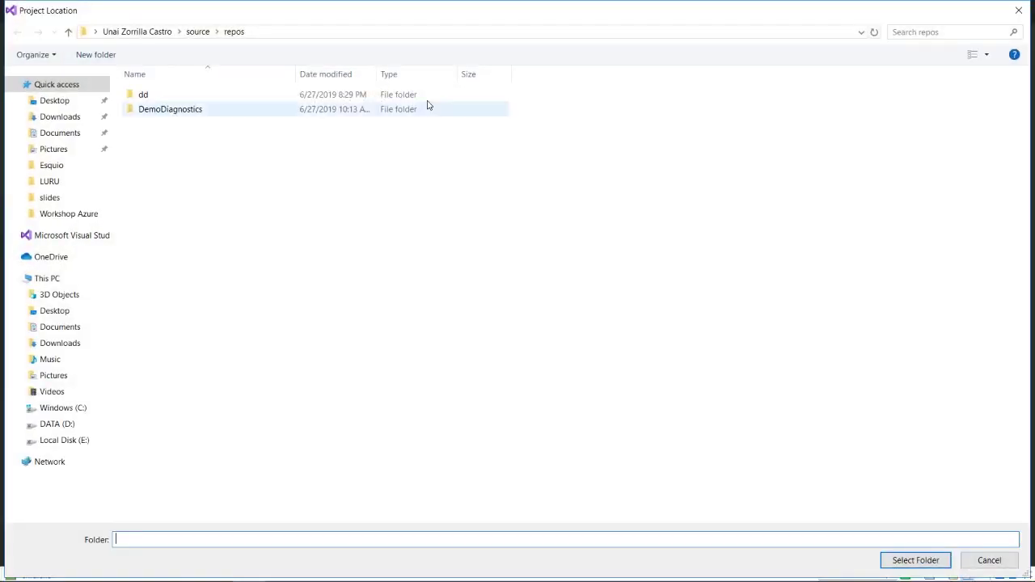
click(402, 32)
text(e:\code\wo)
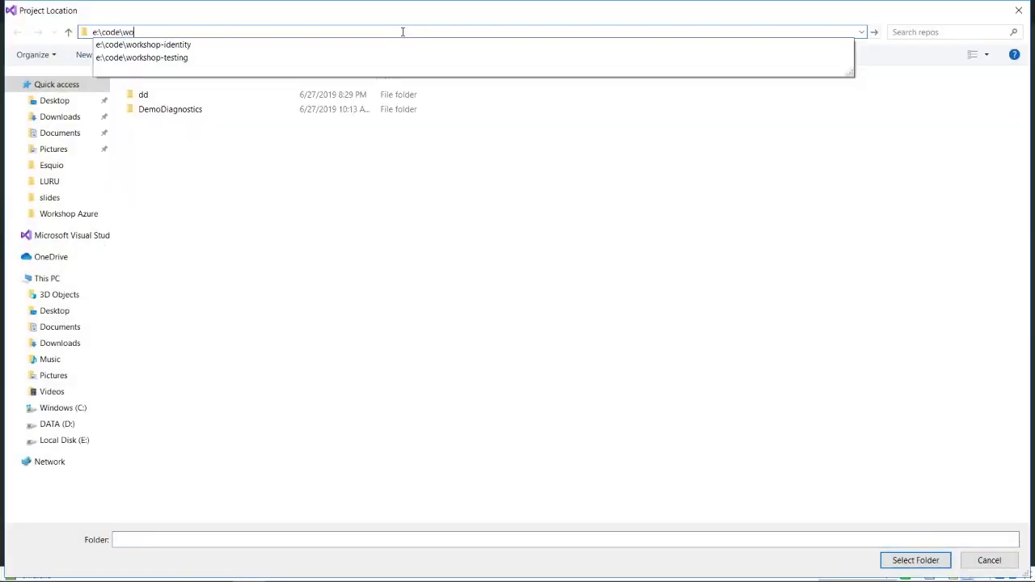
key(Down)
key(Escape)
key(BackSpace)
key(BackSpace)
key(BackSpace)
key(Return)
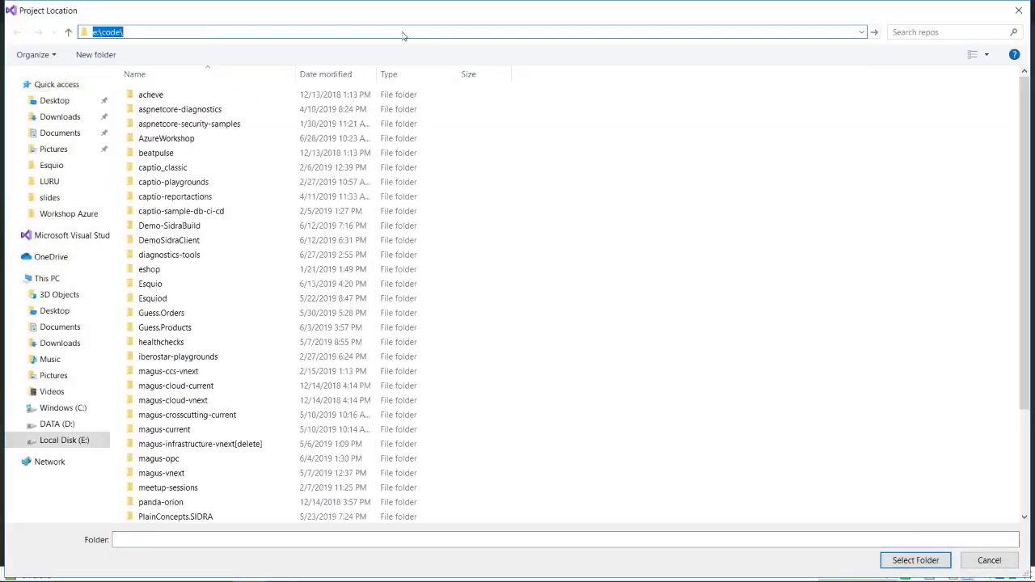
double_click(233, 138)
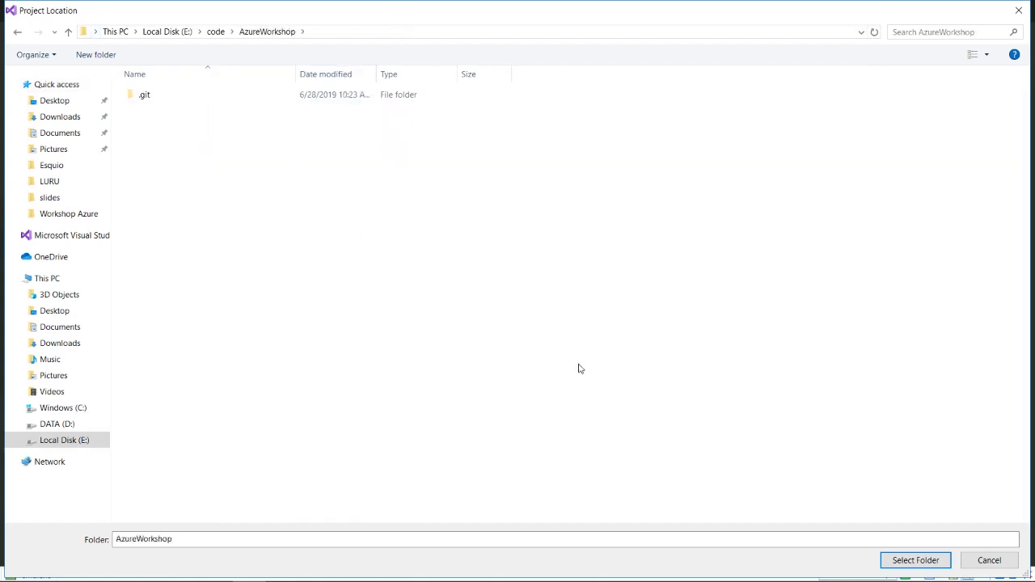
click(890, 561)
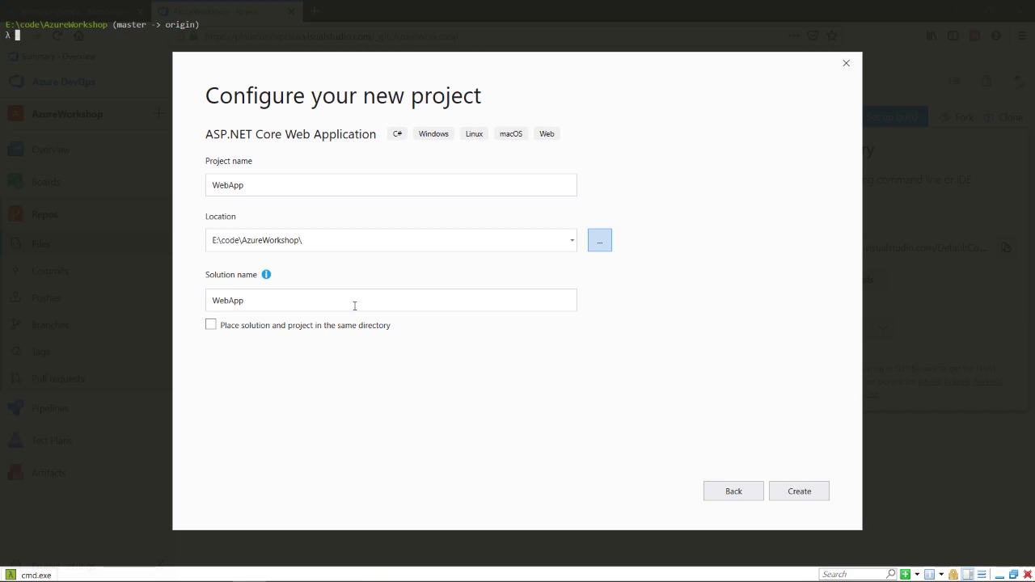
Set the solution name to AzureWorkshop and accept the project configuration.
key(Tab)
double_click(233, 304)
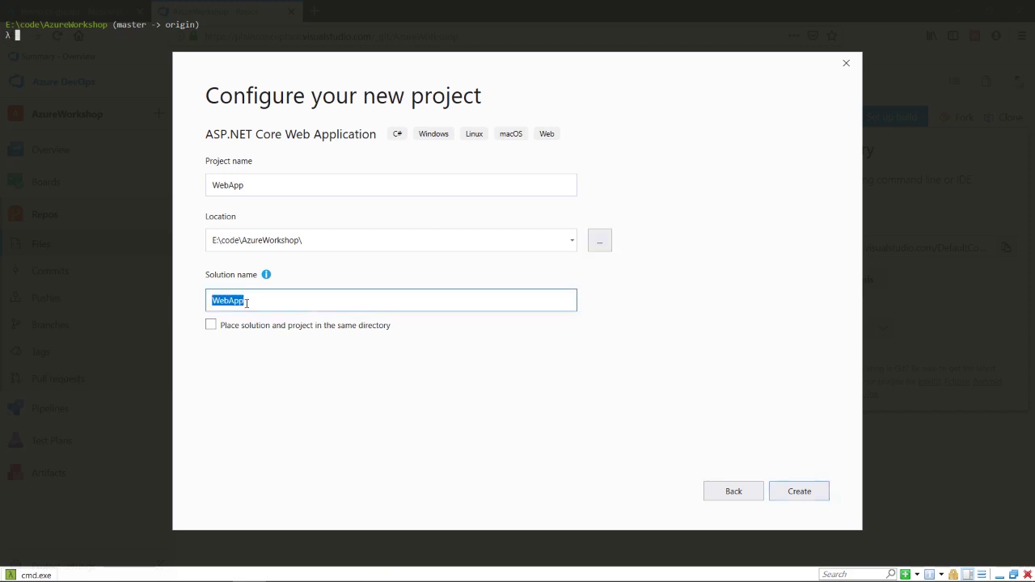
text(AzureWorkshop)
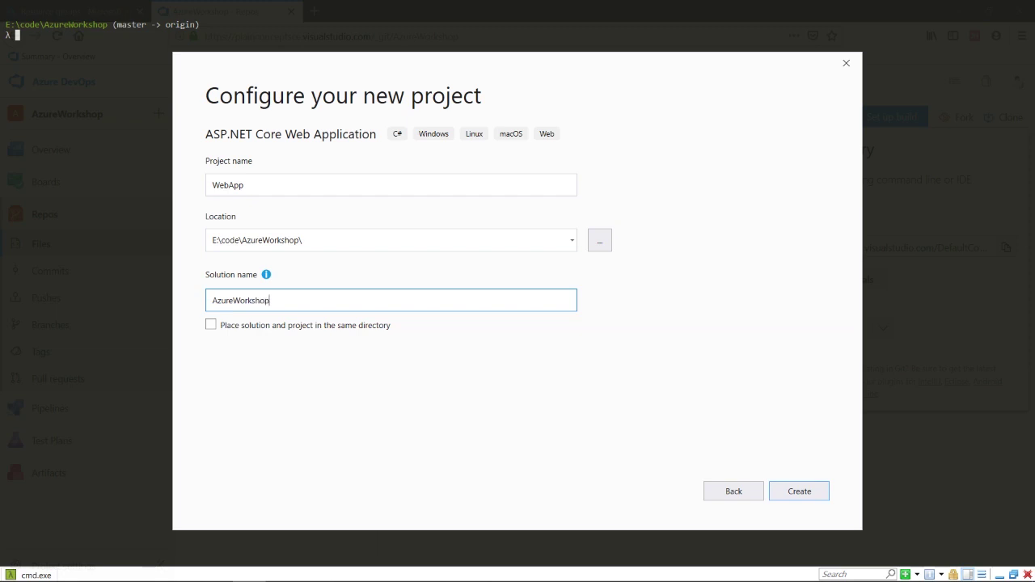
click(812, 495)
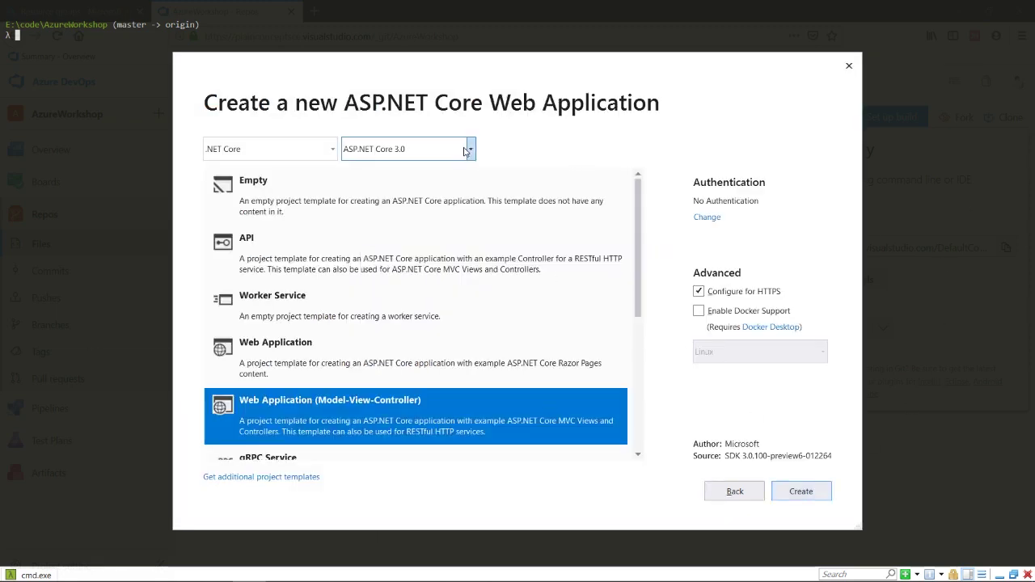
Create the web application on ASP.NET Core 2.2 with the Web Application (Model-View-Controller) template, and auto-hide Test Explorer.
click(420, 149)
click(422, 240)
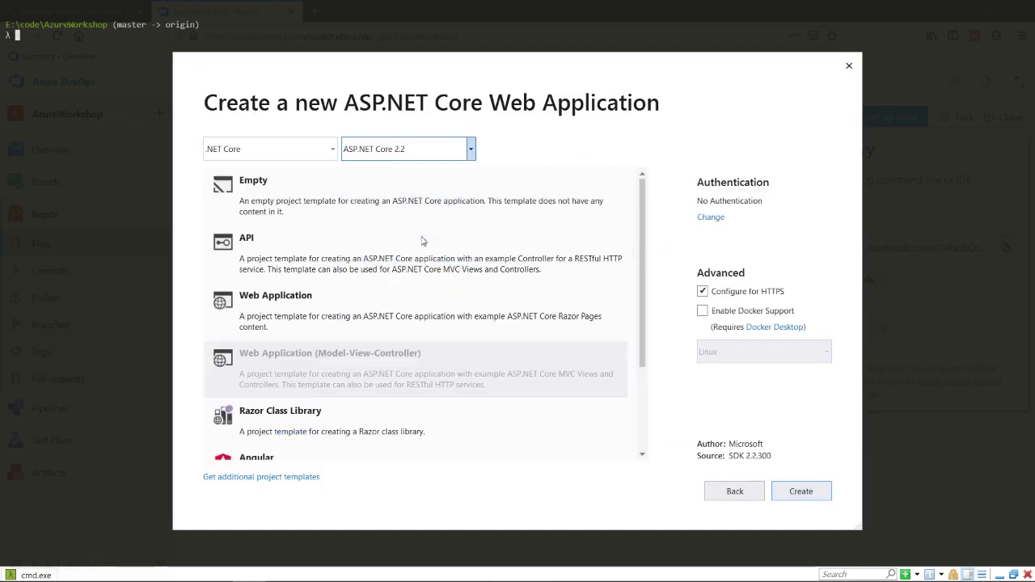
click(451, 367)
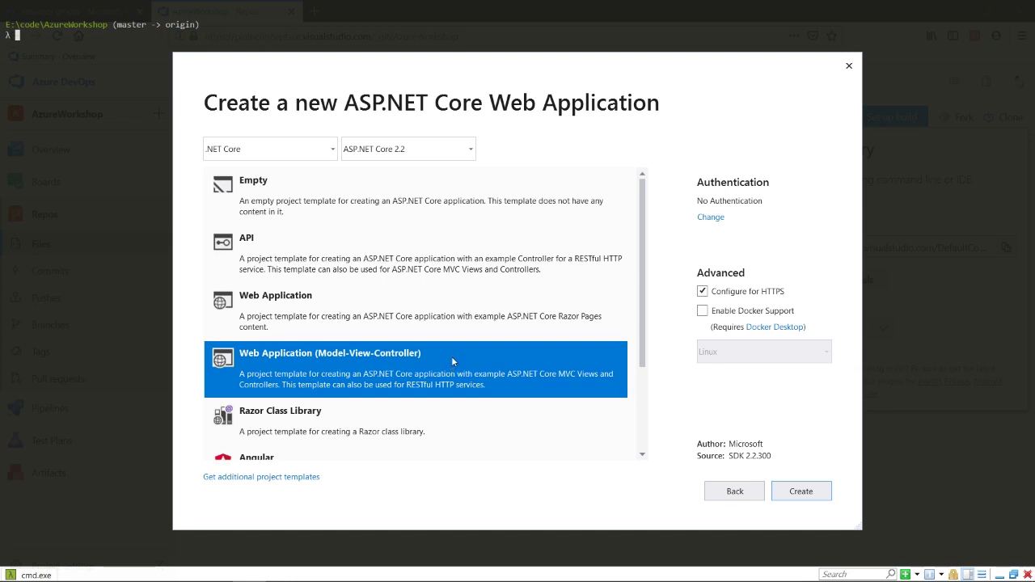
click(702, 291)
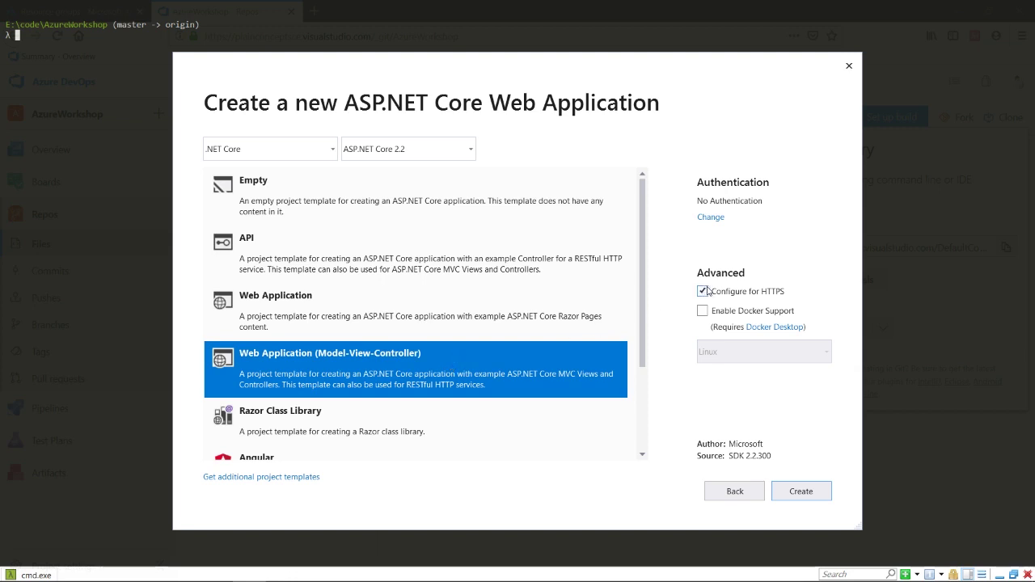
click(525, 391)
click(799, 491)
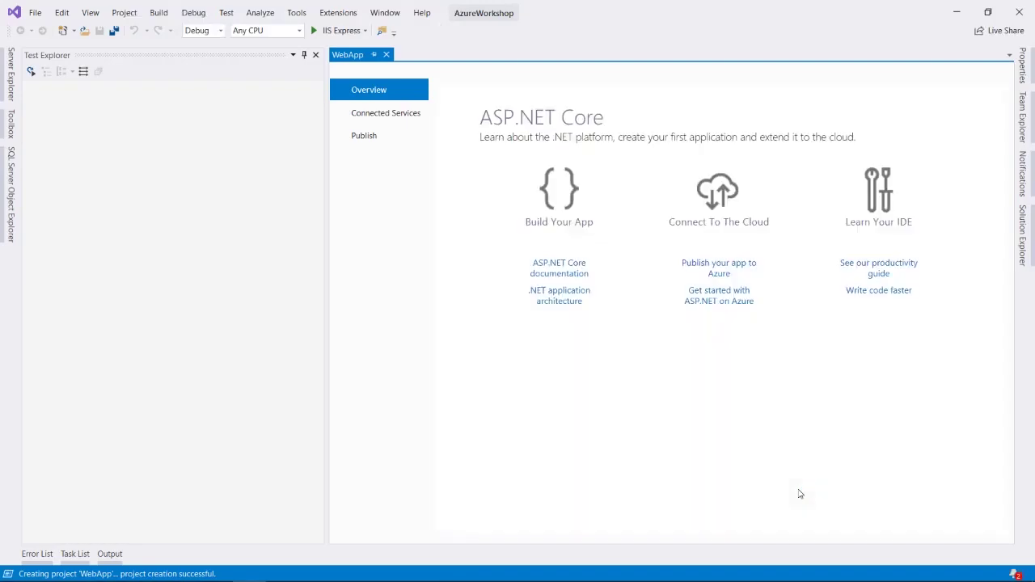
click(304, 54)
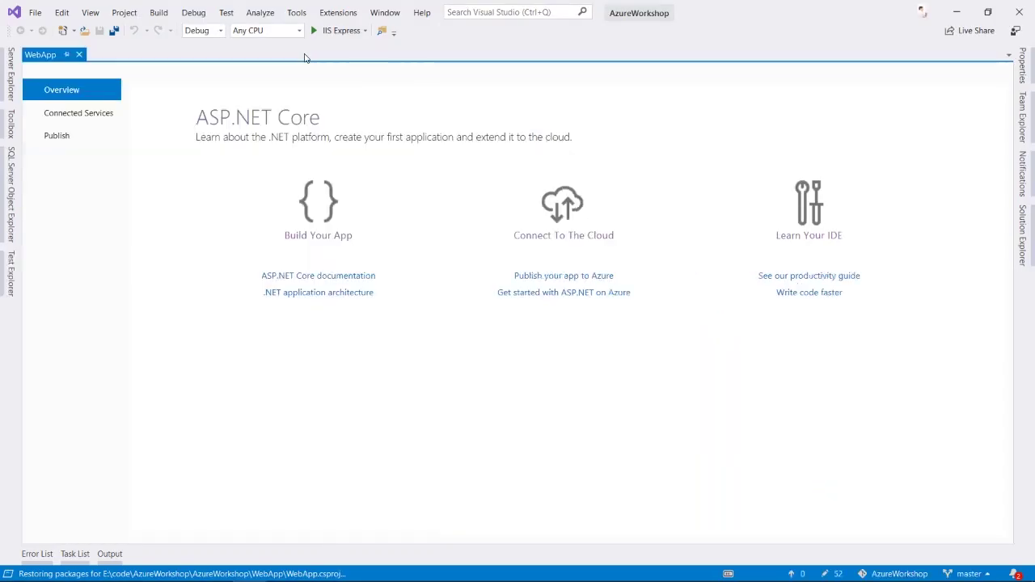
Start publishing the WebApp project to a newly created Azure App Service, choosing App Service as the publish target.
click(1023, 234)
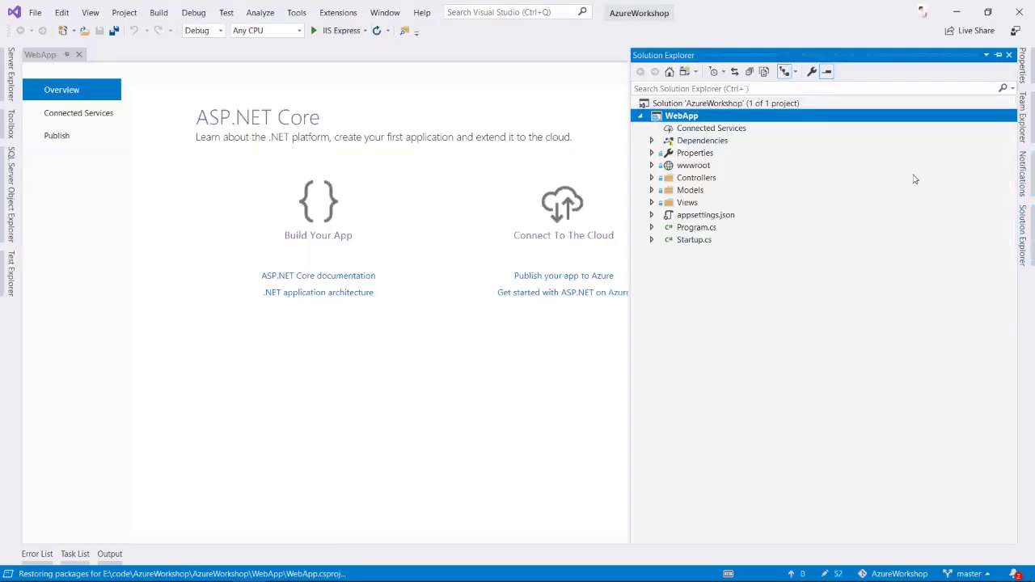
right_click(682, 118)
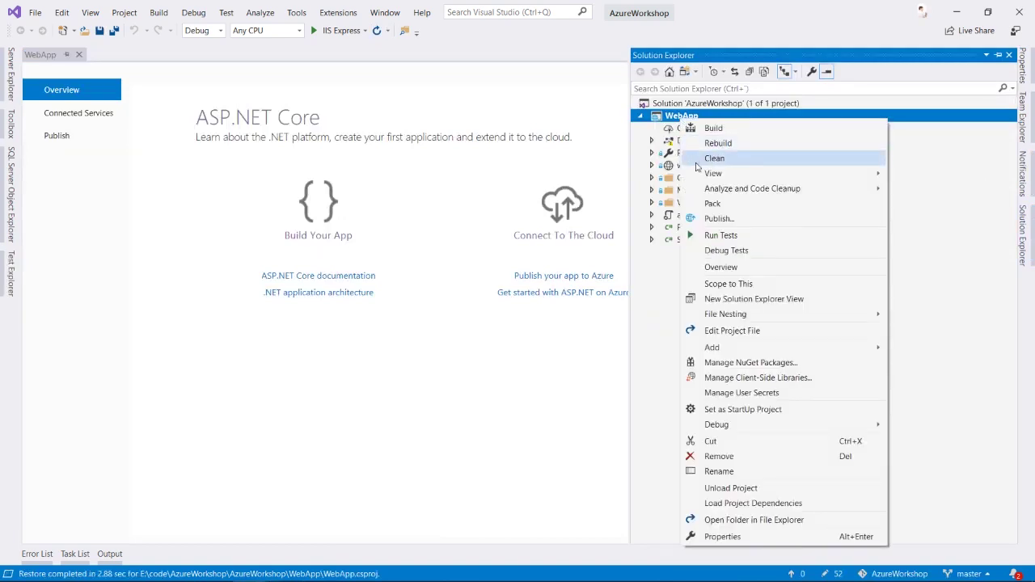
click(716, 219)
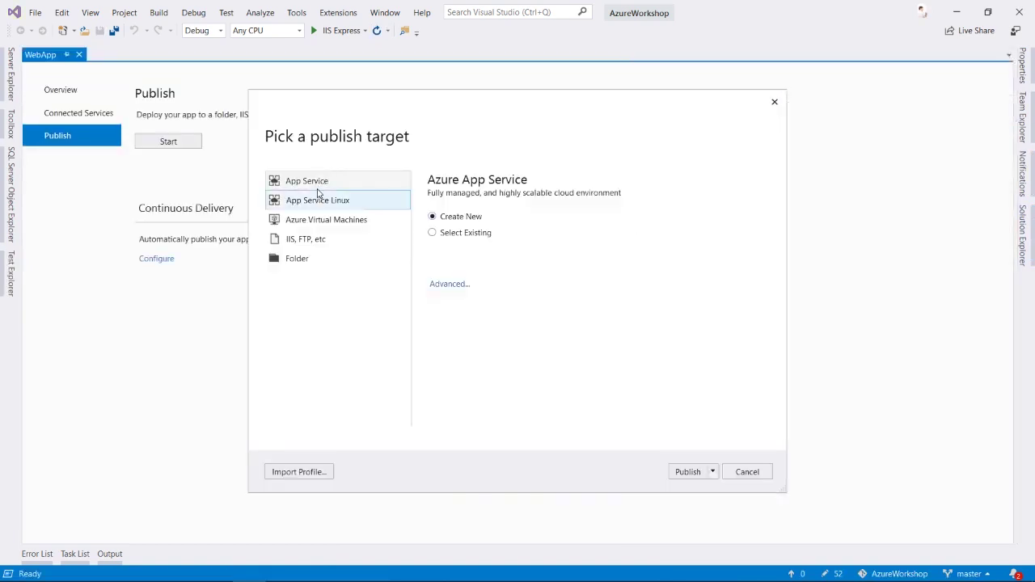
click(323, 206)
click(317, 186)
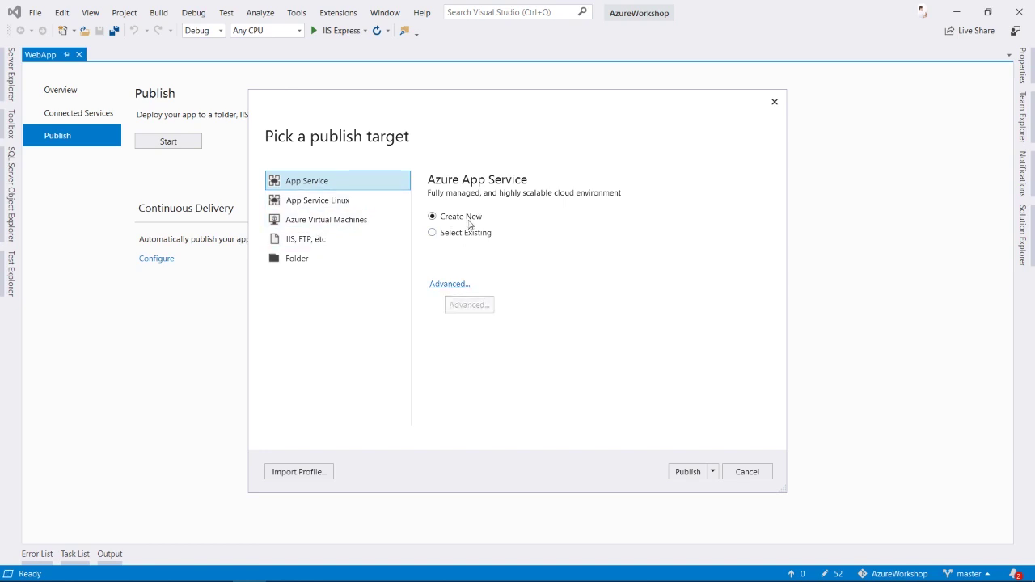
click(703, 472)
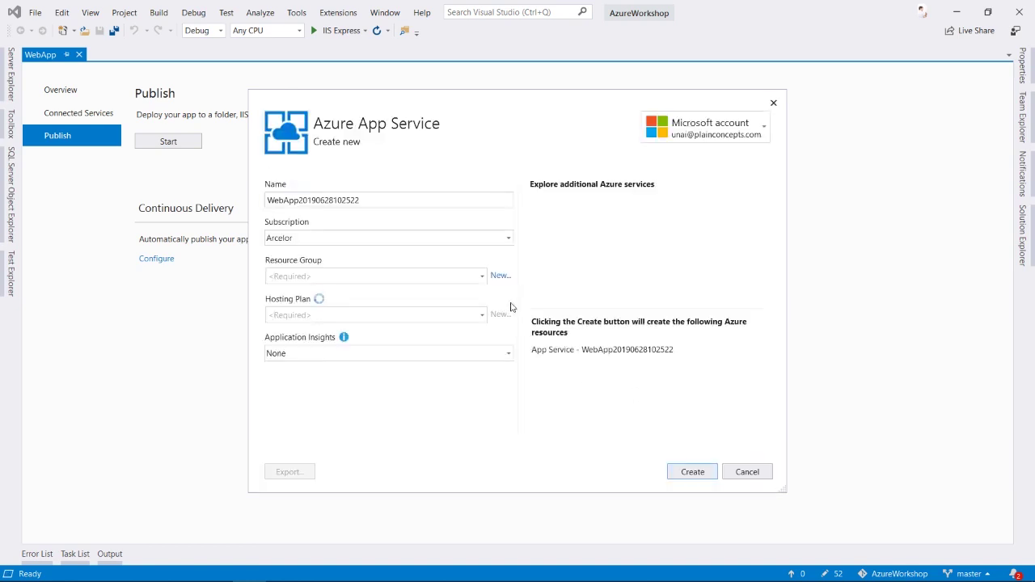
Select the Windows Azure MSDN - Visual Studio Ultimate subscription and add a new resource group named DemoWorkshop.
click(456, 240)
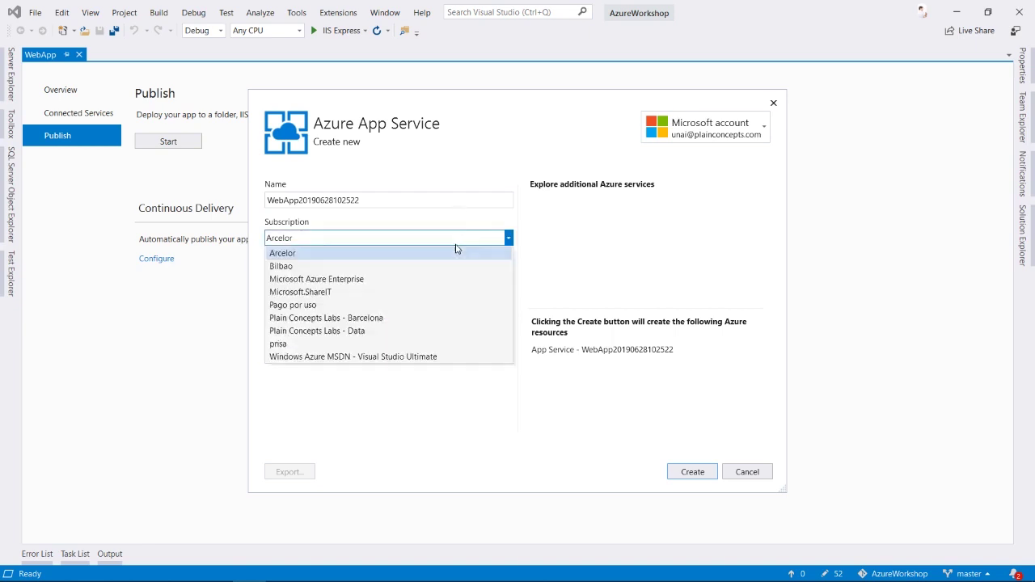
click(422, 358)
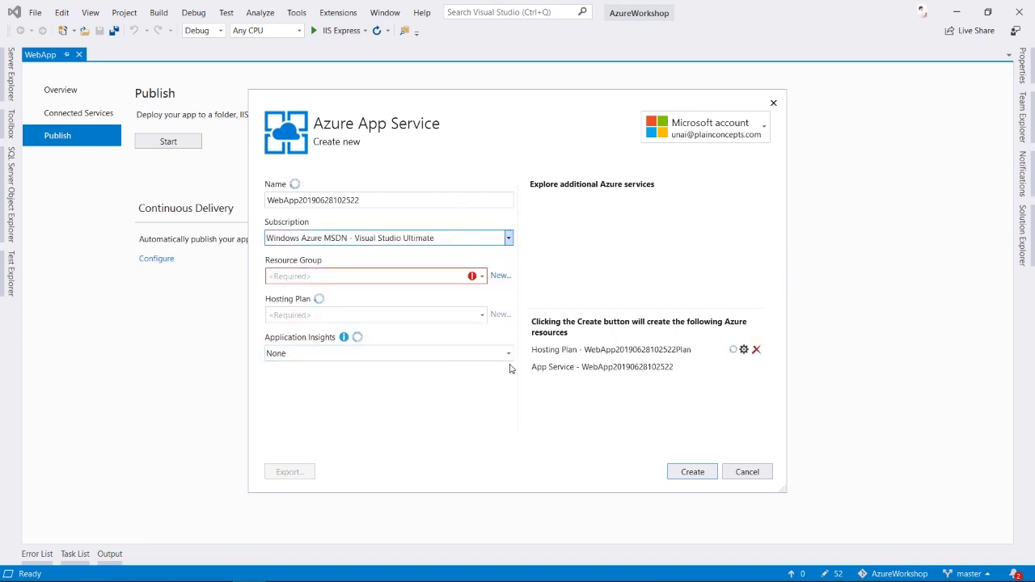
click(499, 277)
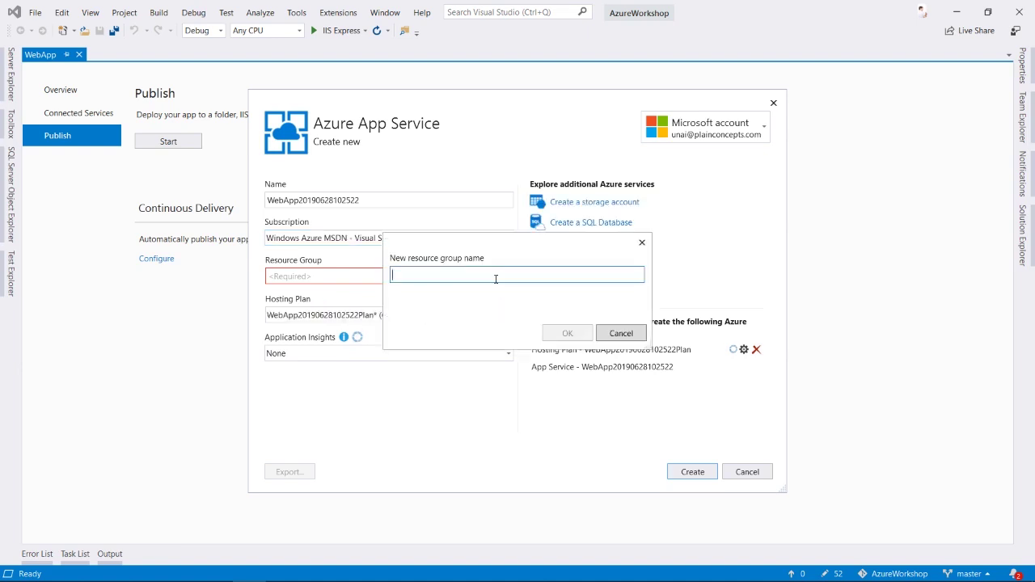
text(DemoWorkshop)
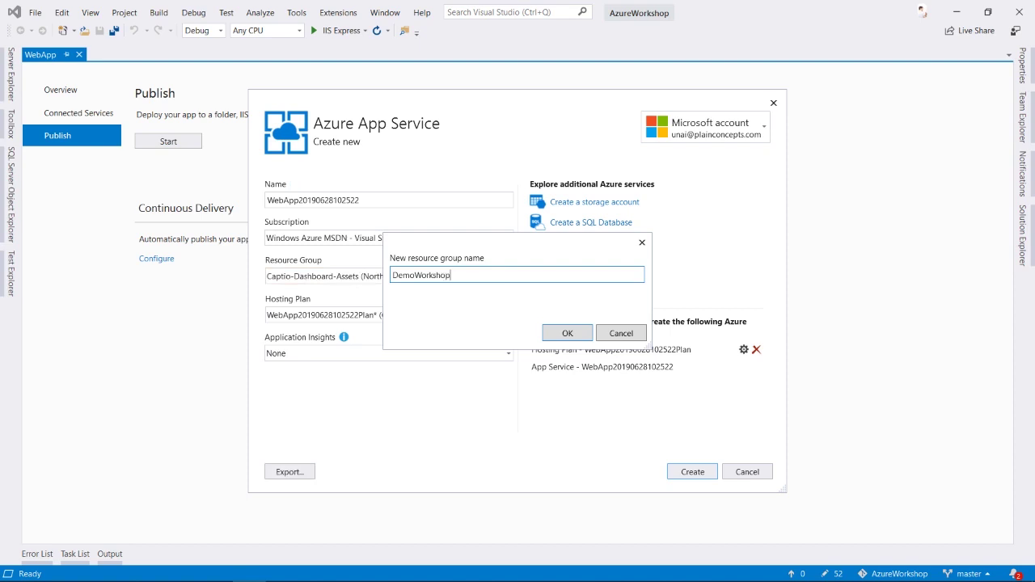
key(ctrl+a)
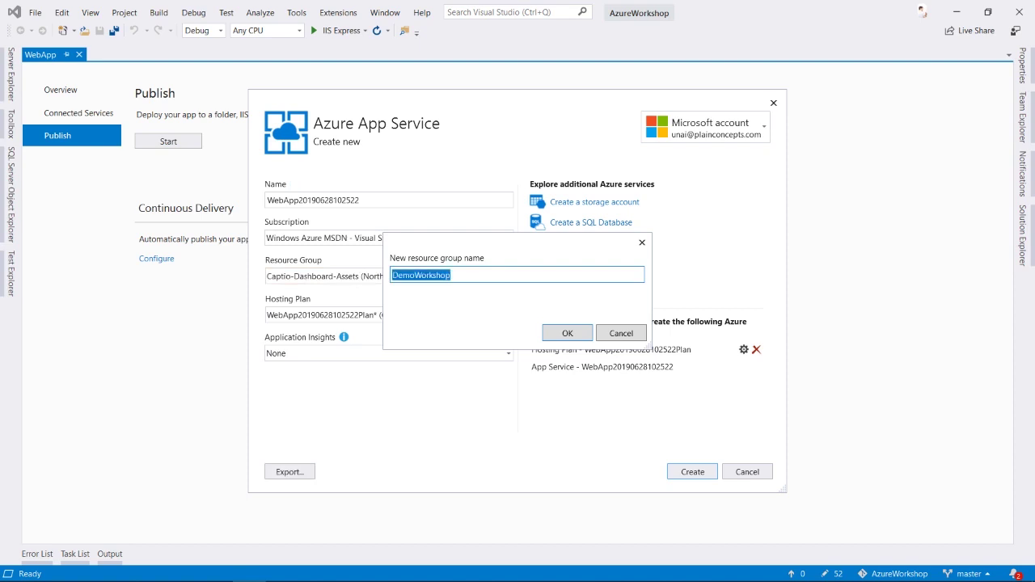
click(574, 336)
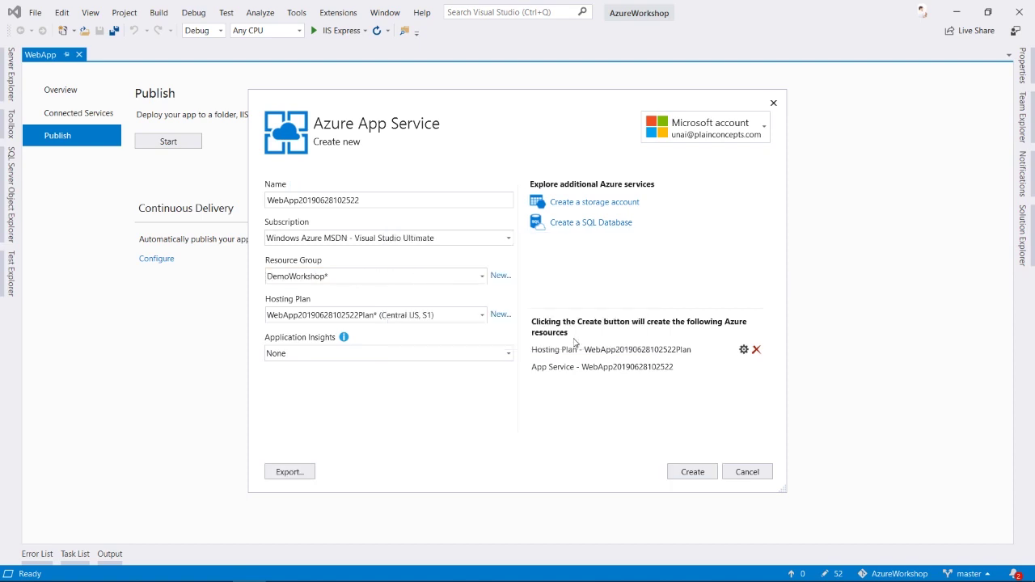
Configure a new hosting plan located in West Europe with size S1 (1 core, 1.75 GB RAM).
click(495, 315)
click(469, 258)
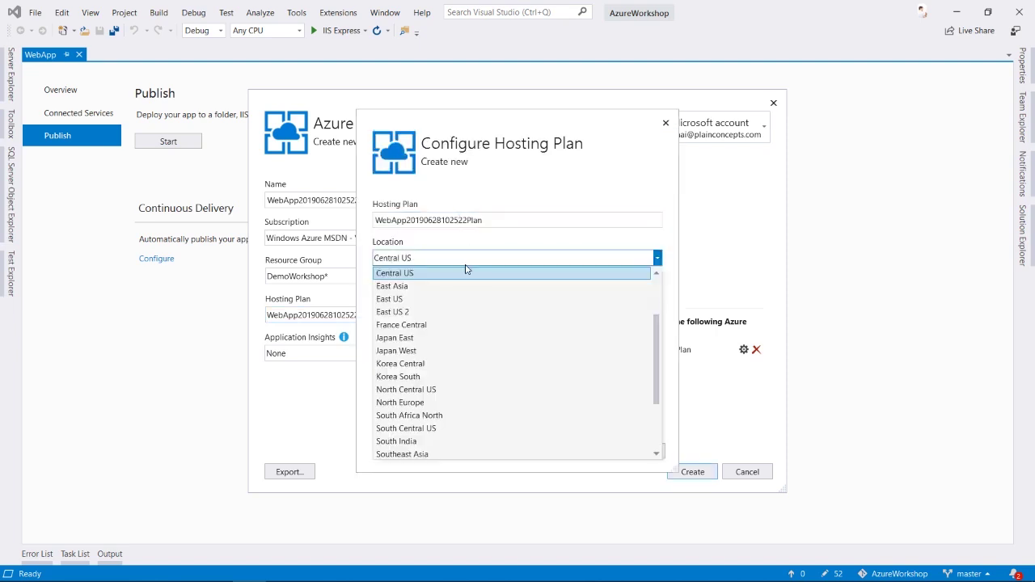
key(w)
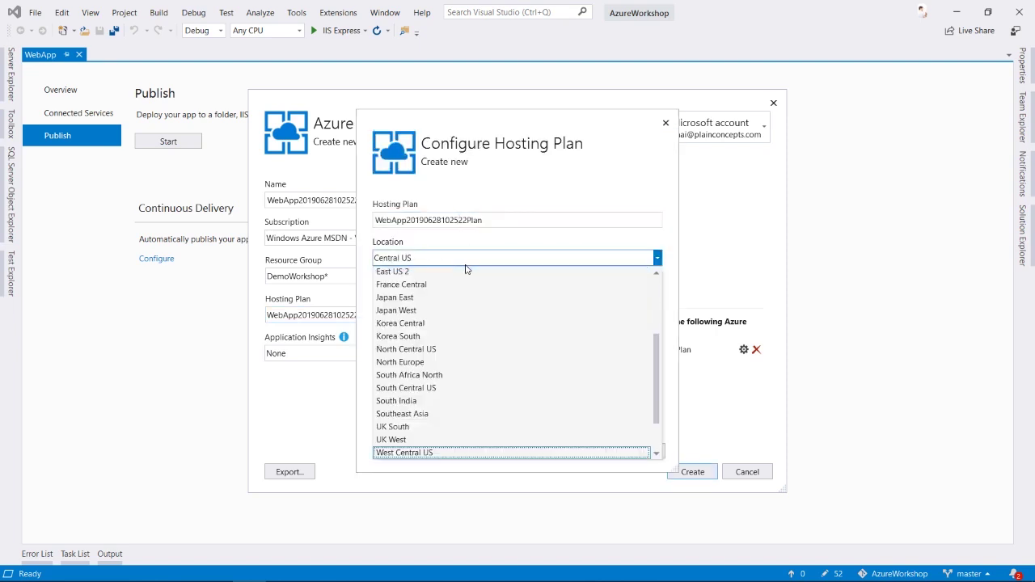
drag(657, 410, 616, 444)
click(474, 414)
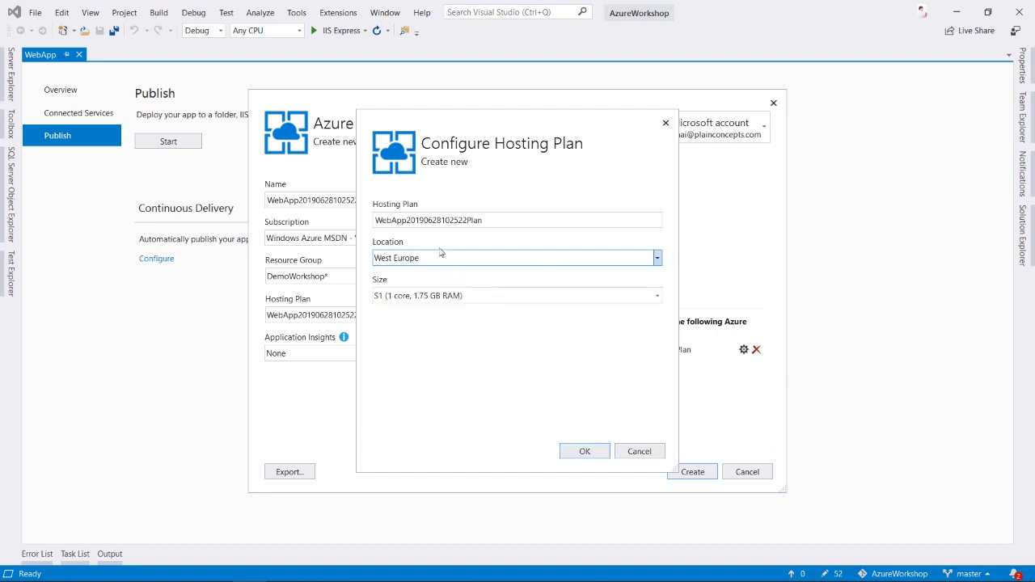
click(503, 218)
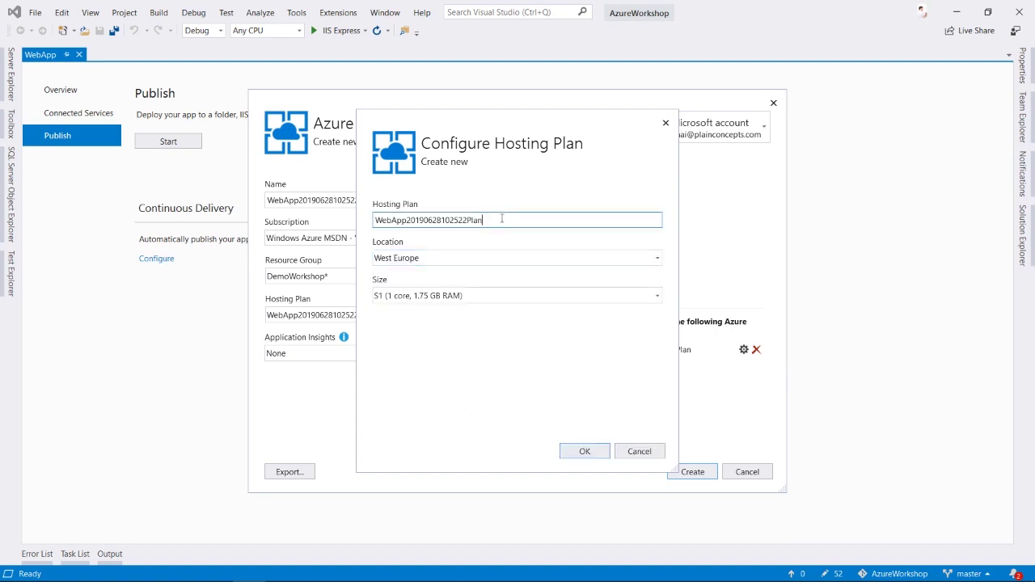
click(478, 296)
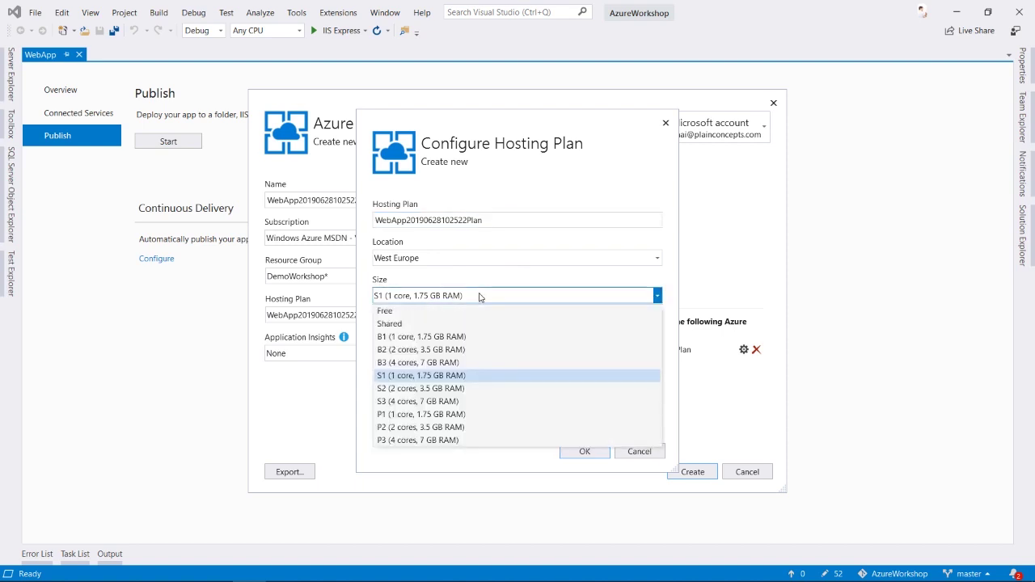
click(479, 295)
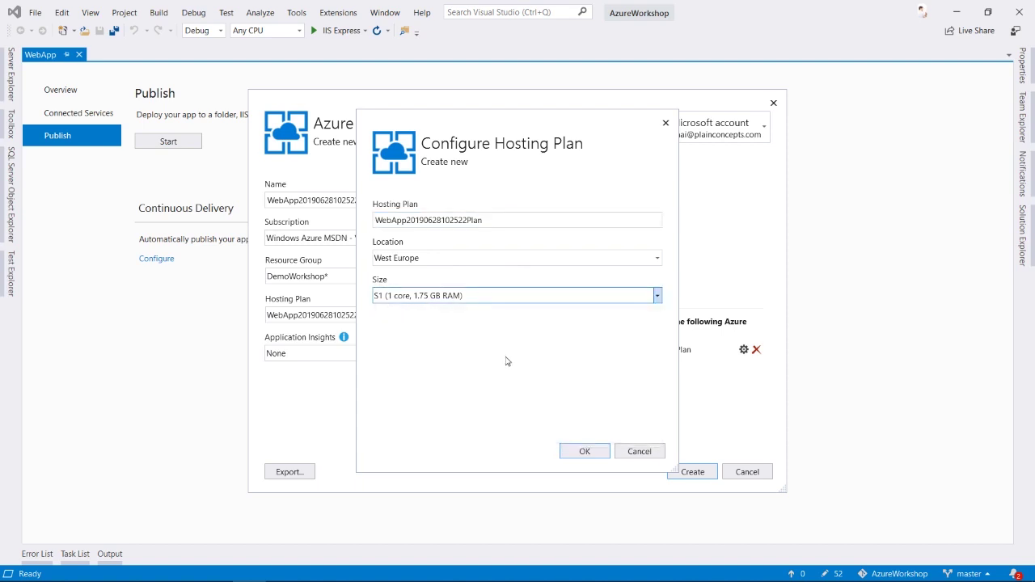
click(572, 450)
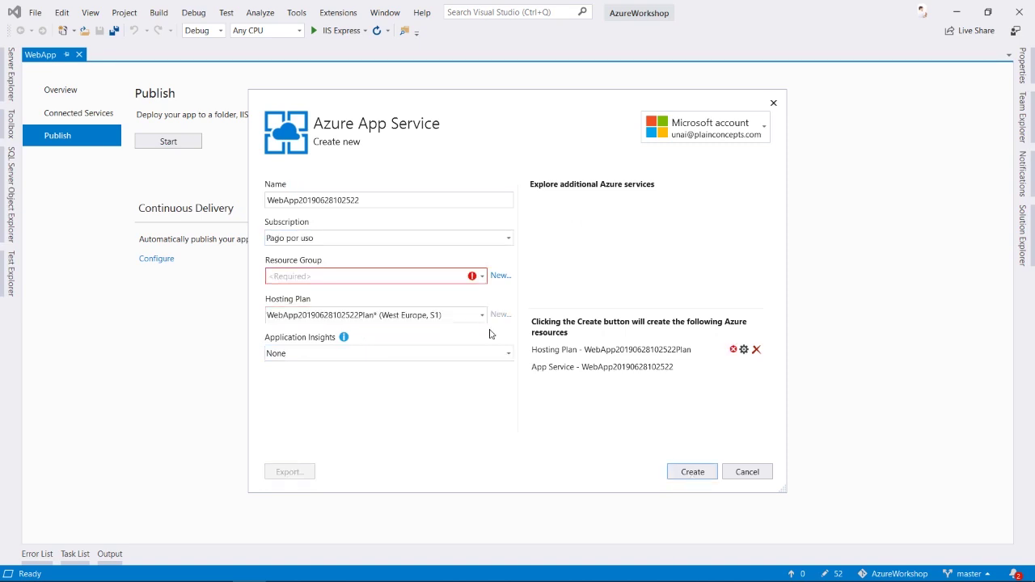
Reselect the DemoWorkshop resource group and try to create the App Service under the Pago por uso subscription.
click(482, 276)
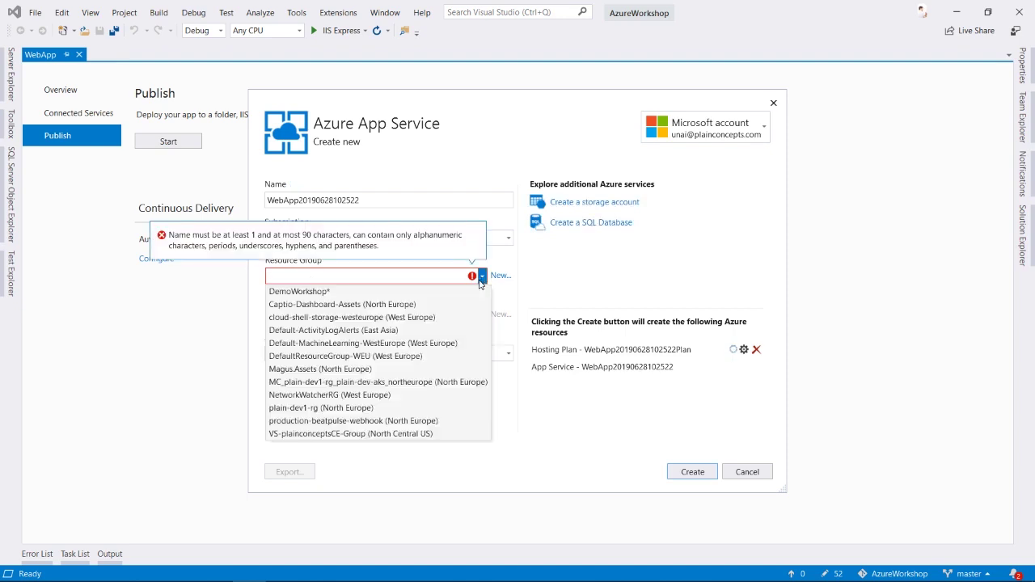
click(455, 291)
click(694, 474)
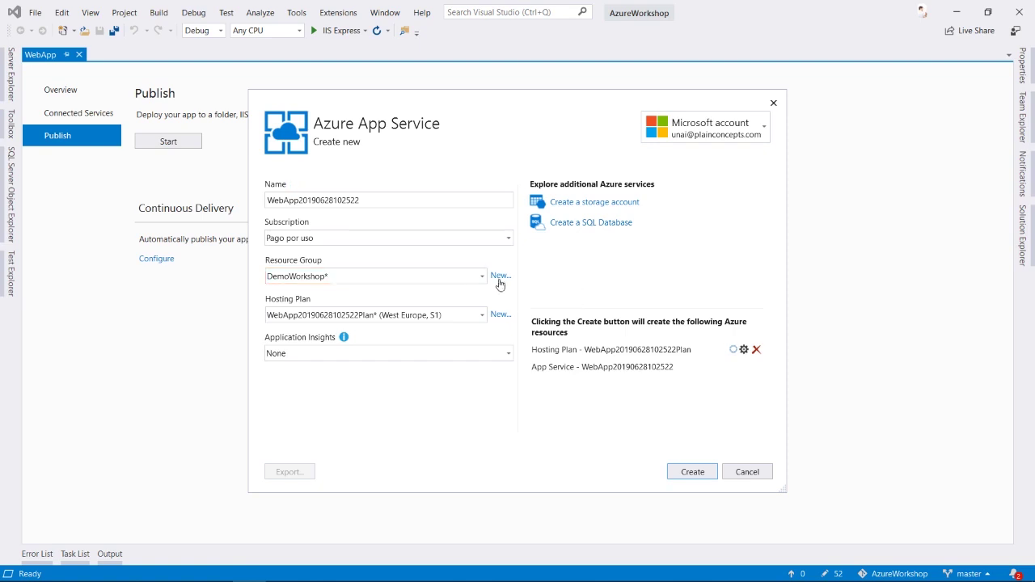
click(708, 473)
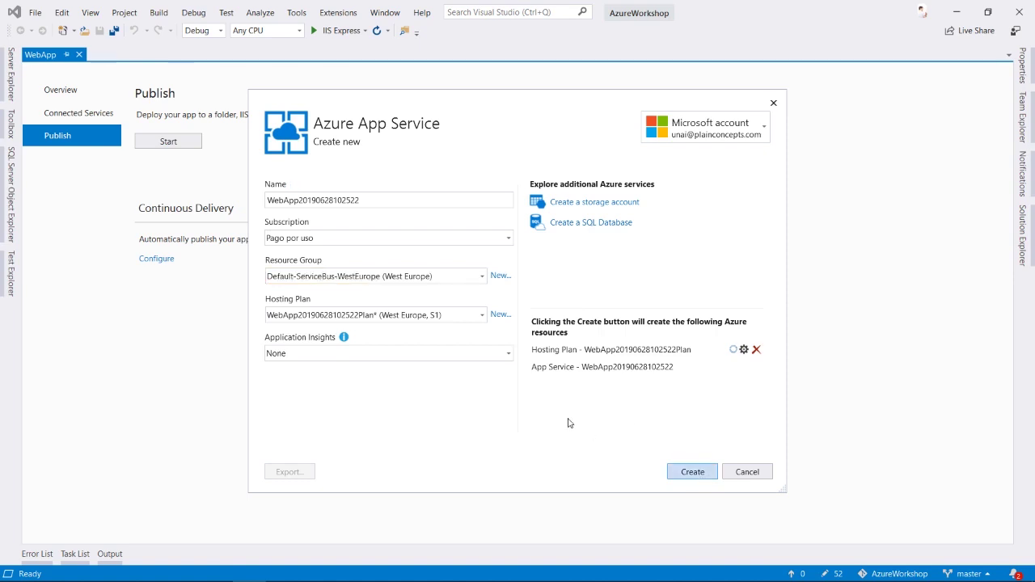
Set the App Service subscription back to Windows Azure MSDN - Visual Studio Ultimate and check its resource groups.
click(444, 237)
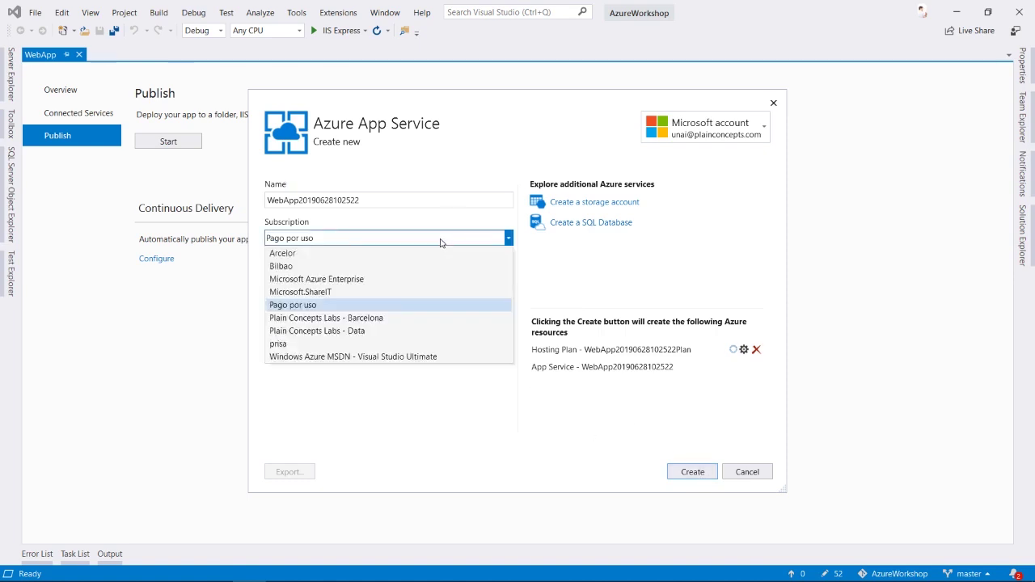
click(354, 357)
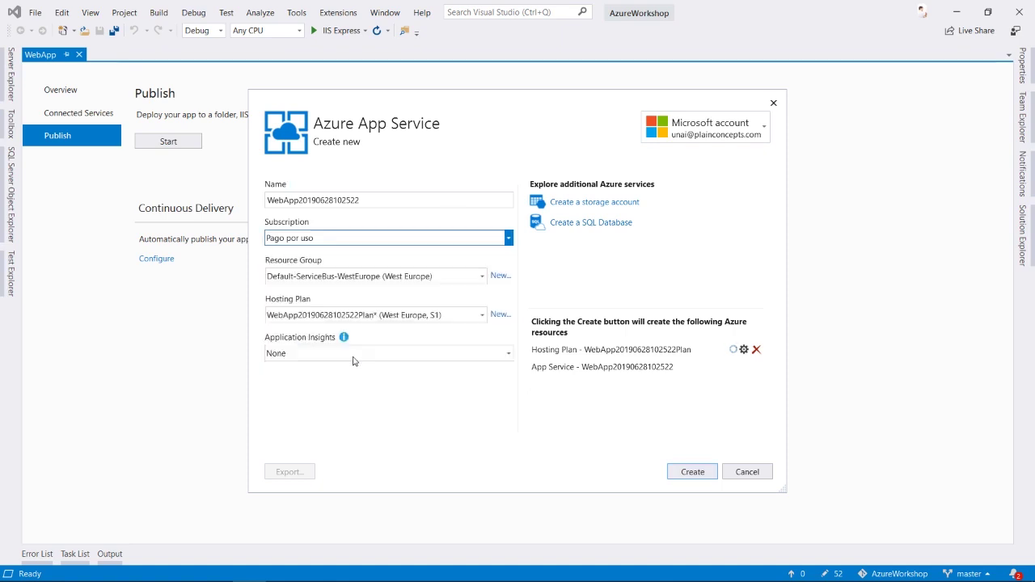
click(482, 277)
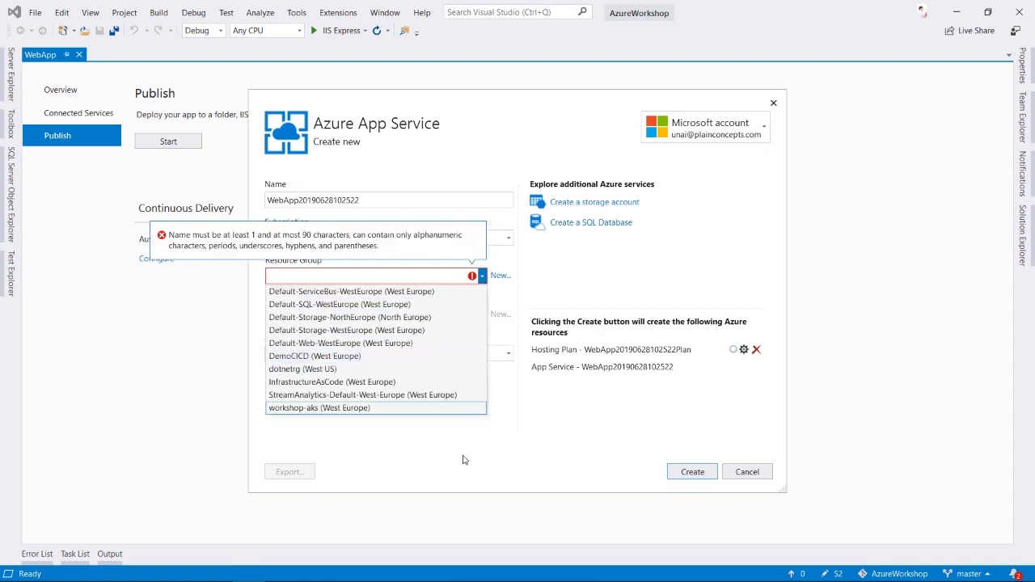
click(419, 464)
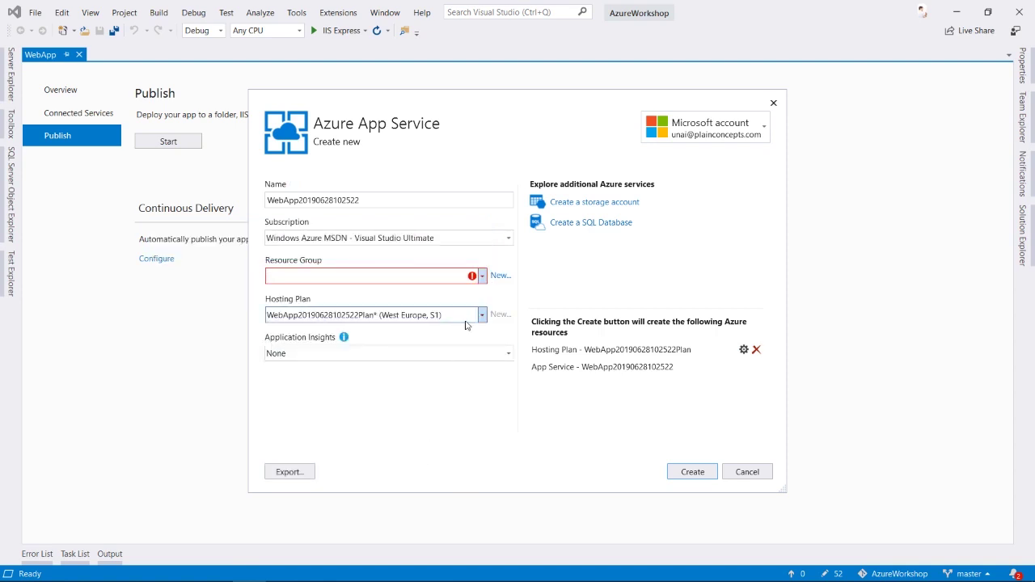
Add a new resource group named DemoWorkshop and create the App Service.
click(500, 276)
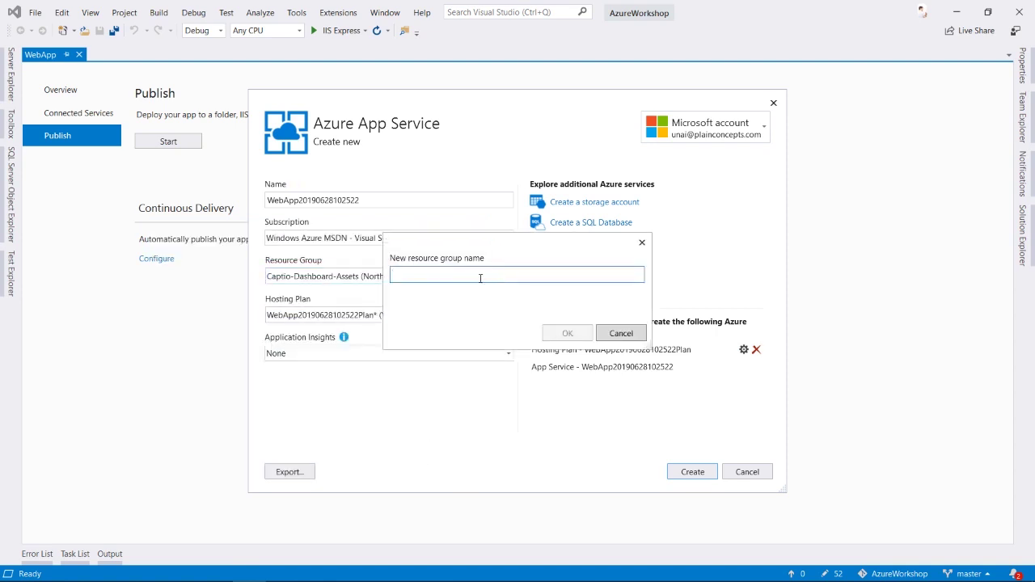
text(DemoWorkshop)
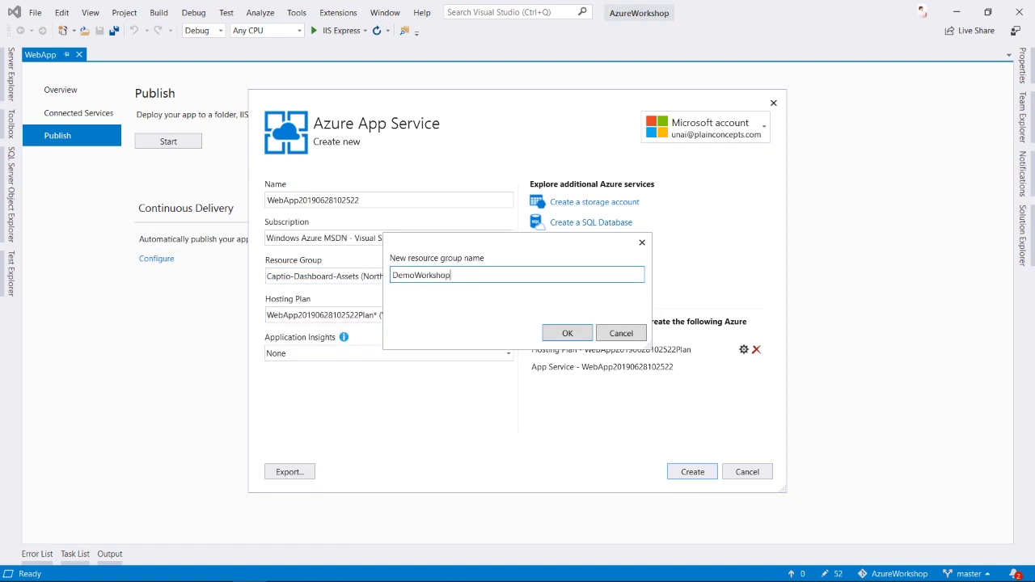
key(Return)
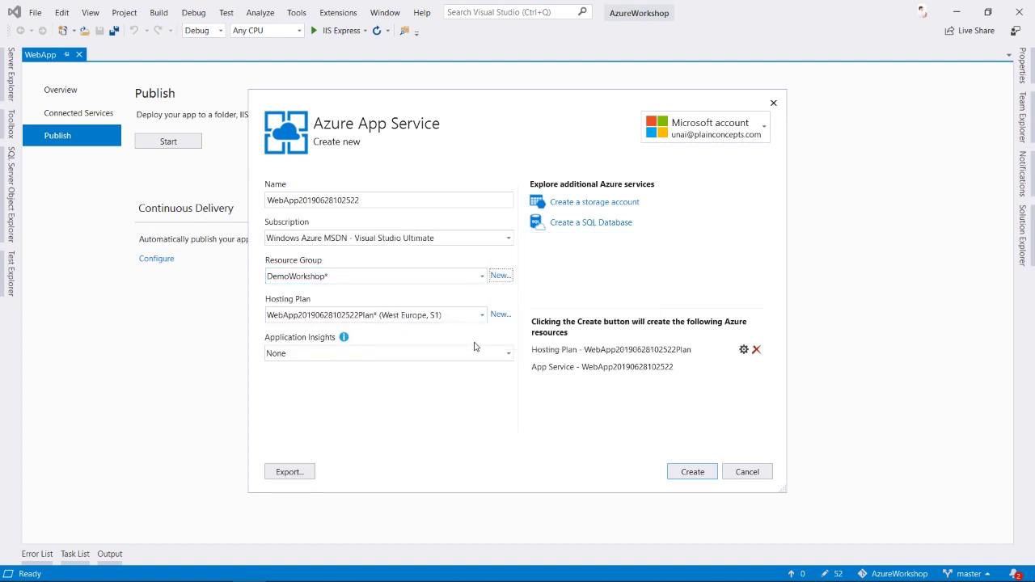
click(691, 471)
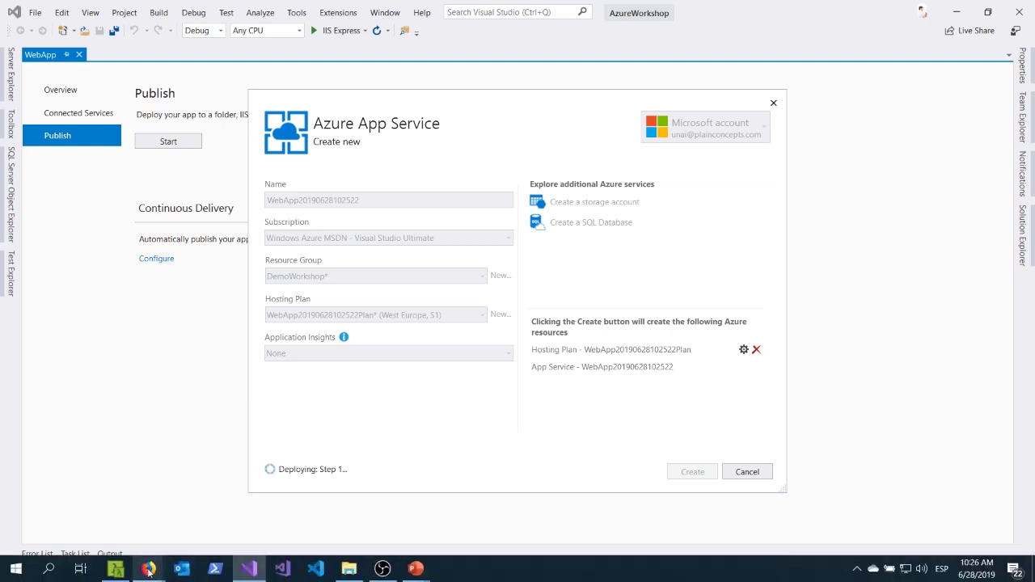
Switch to the Azure portal in the browser, refresh the resource groups list, and open the DemoWorkshop group.
mouse_move(149, 569)
click(212, 509)
click(73, 11)
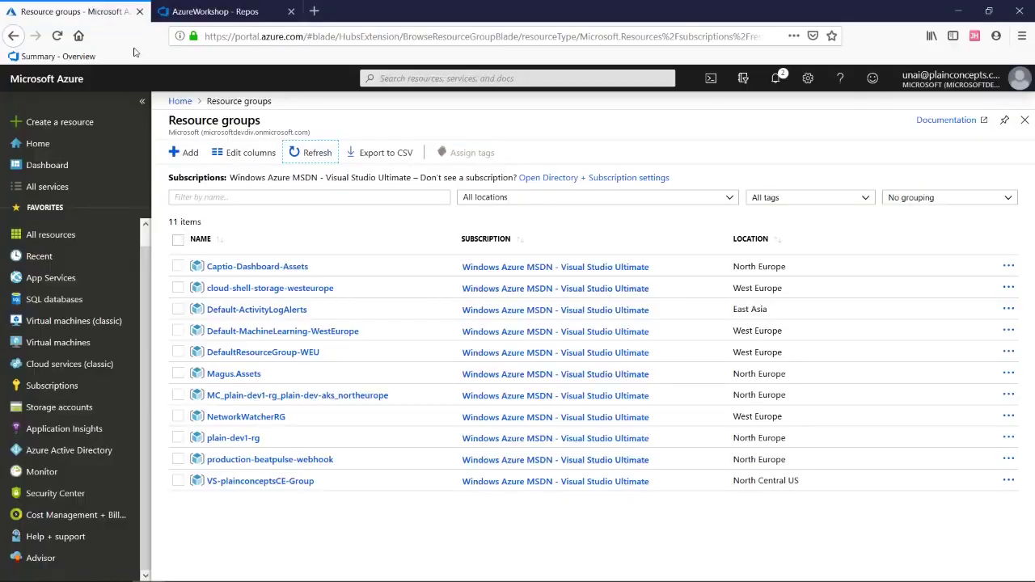
click(311, 153)
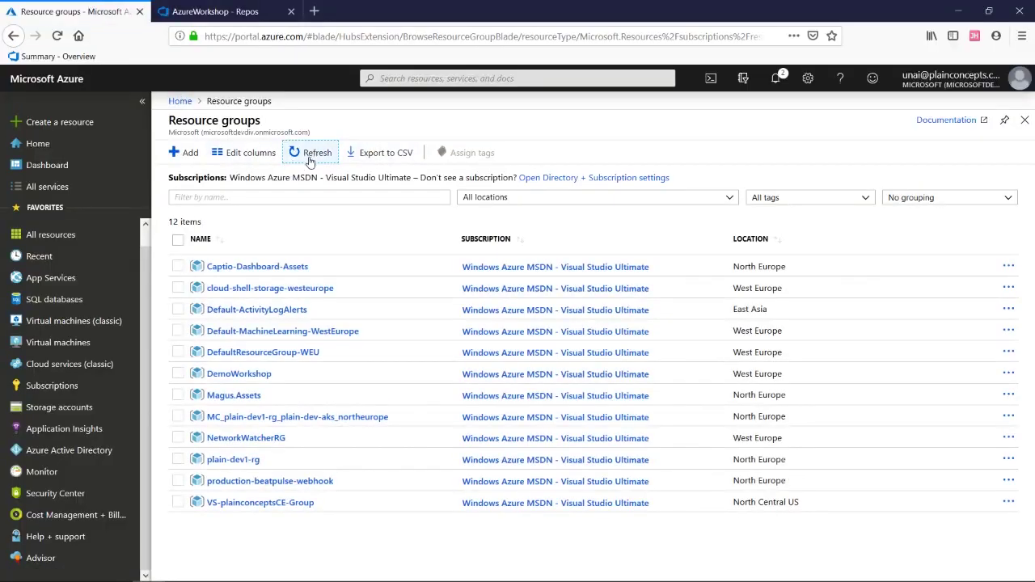
click(239, 375)
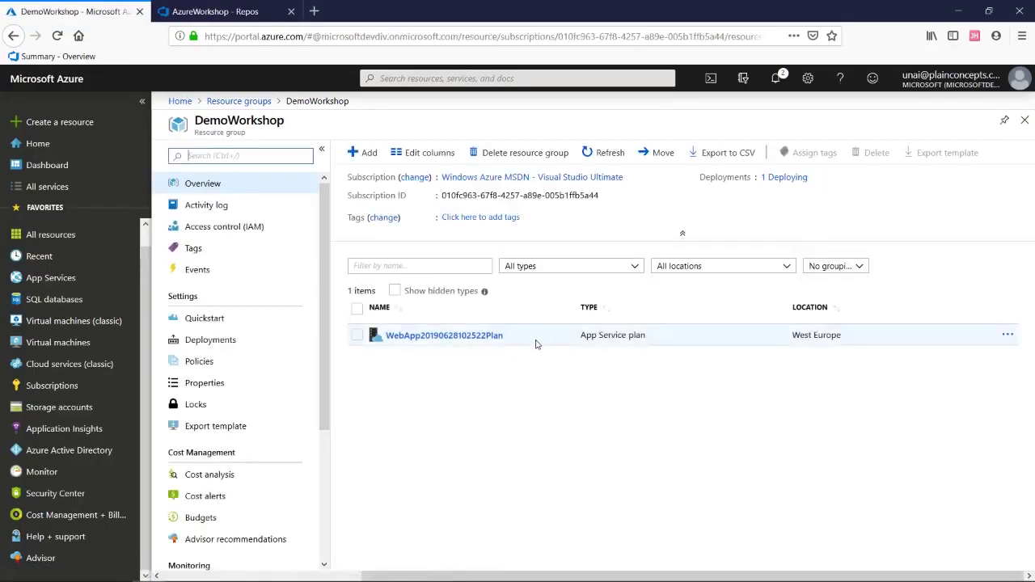
key(alt+Tab)
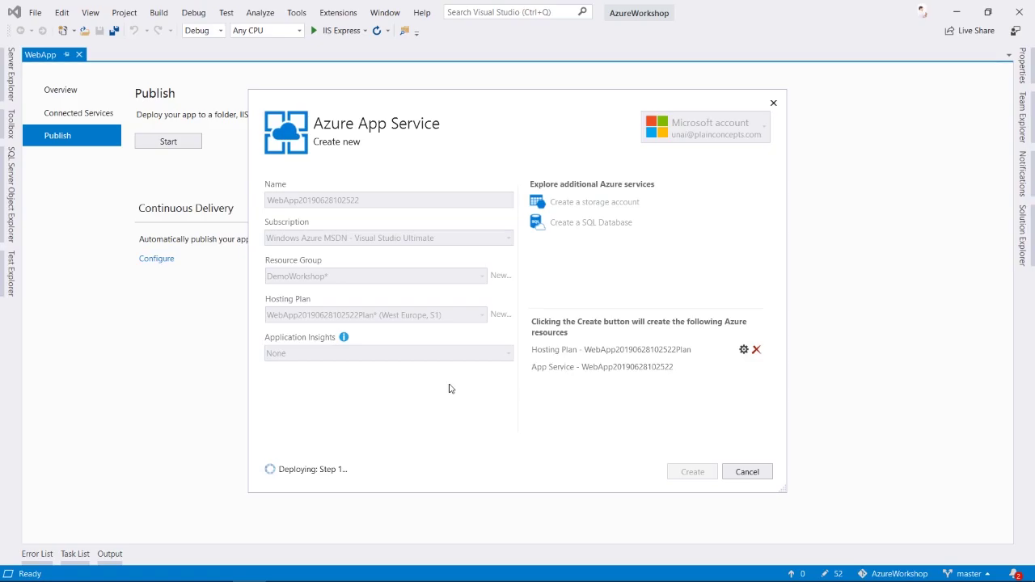
key(alt+Tab)
click(444, 338)
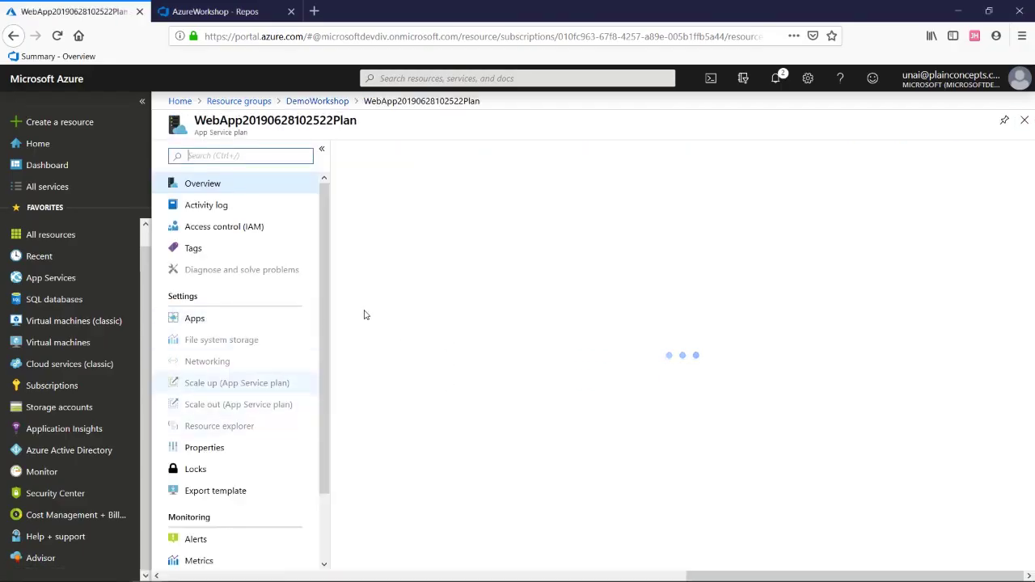
click(296, 385)
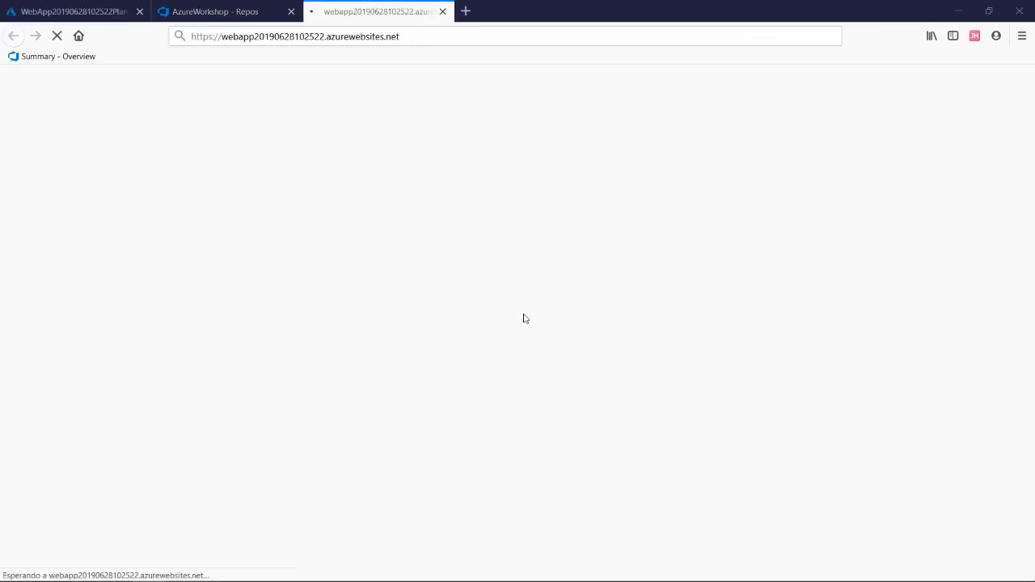
click(212, 10)
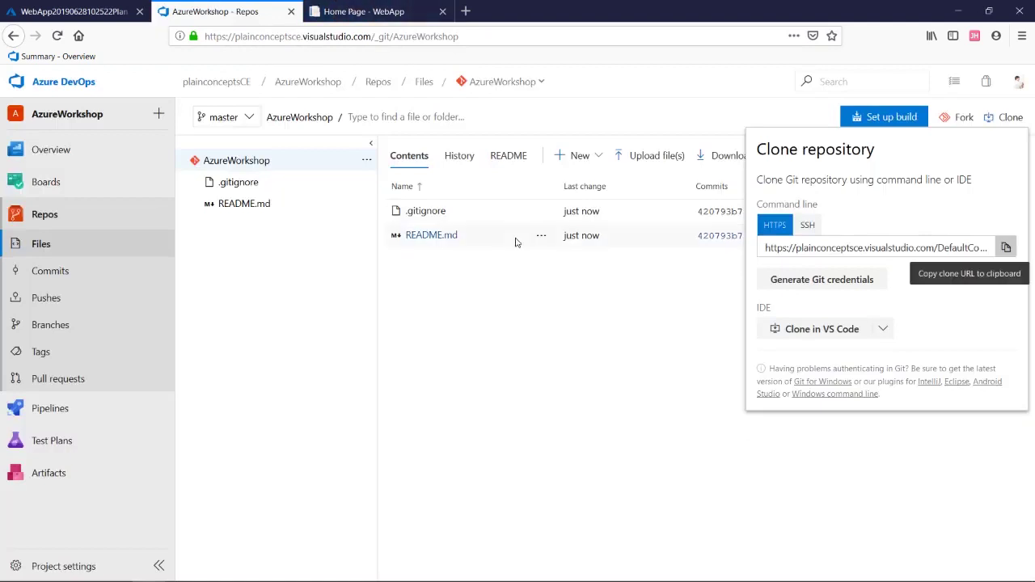
click(102, 15)
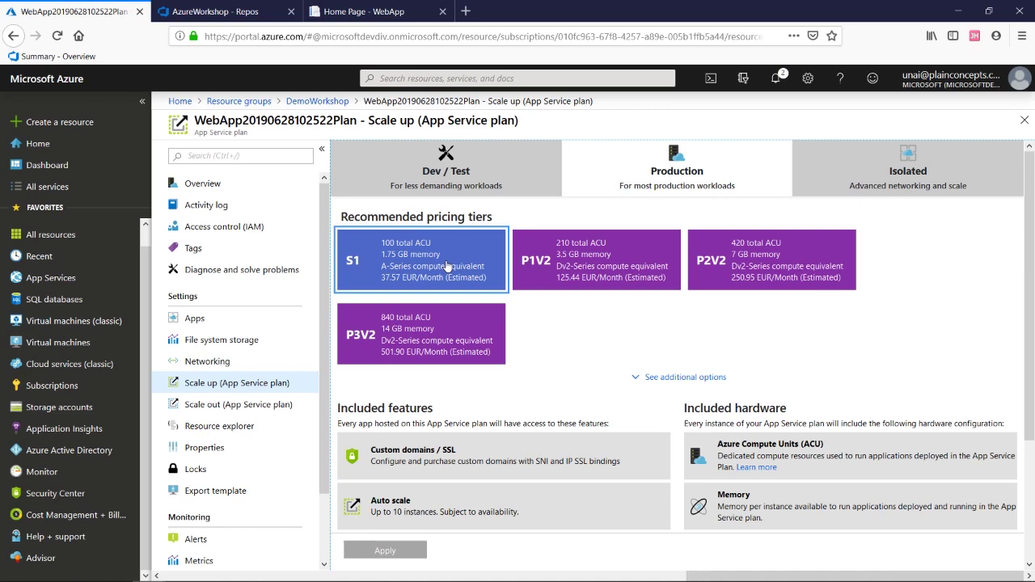
click(462, 181)
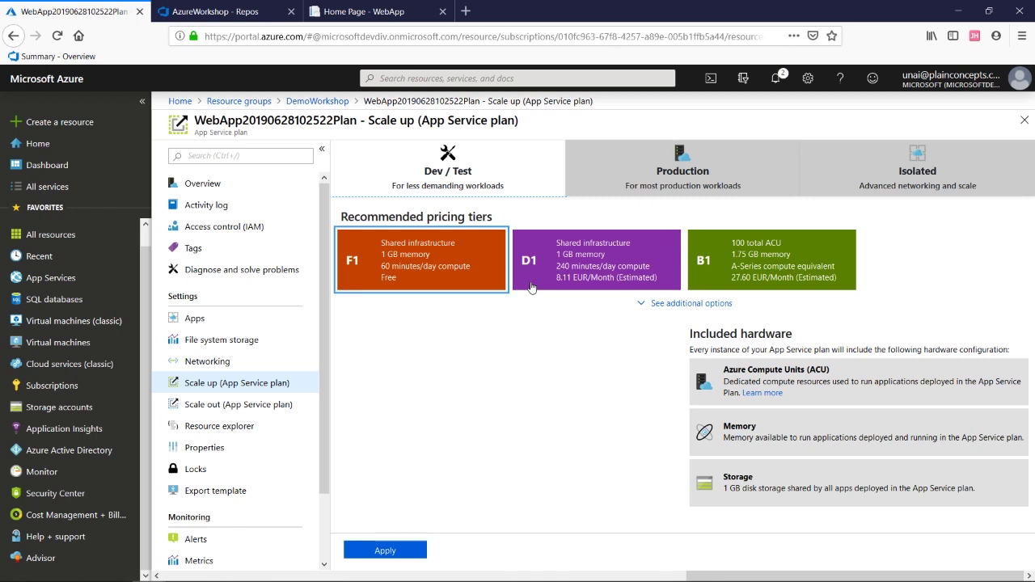
click(728, 172)
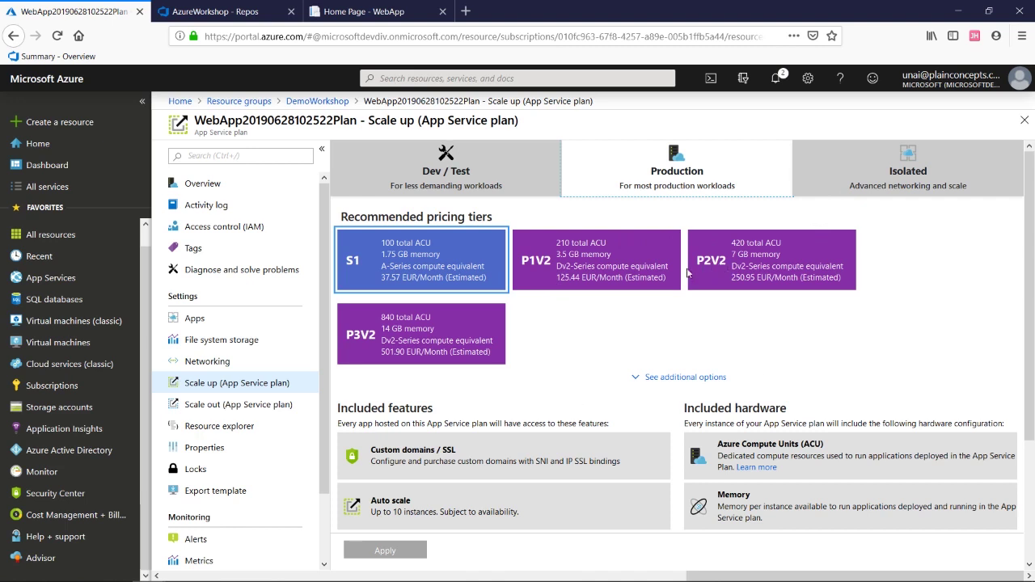
click(389, 6)
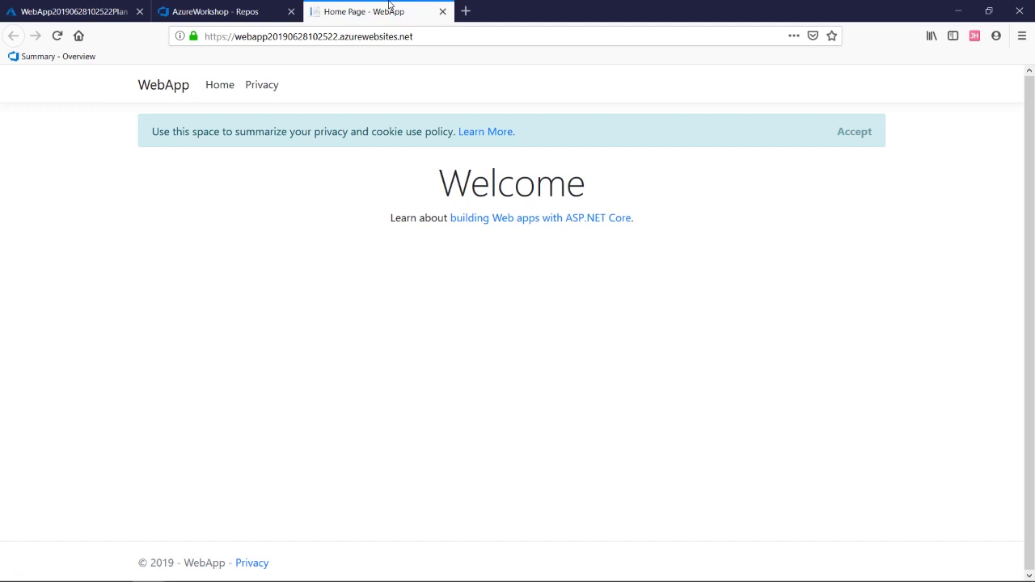
click(111, 8)
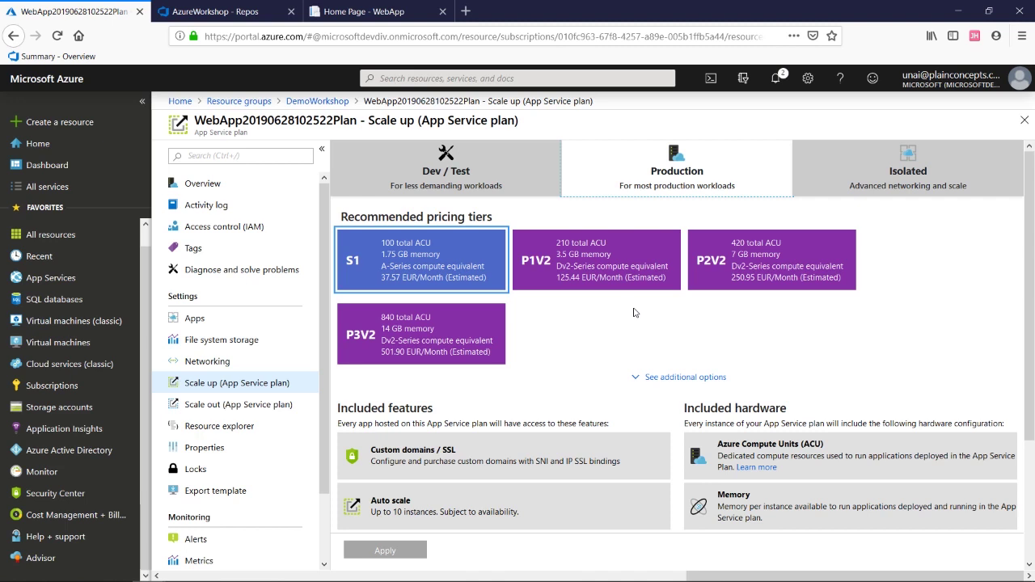
click(875, 169)
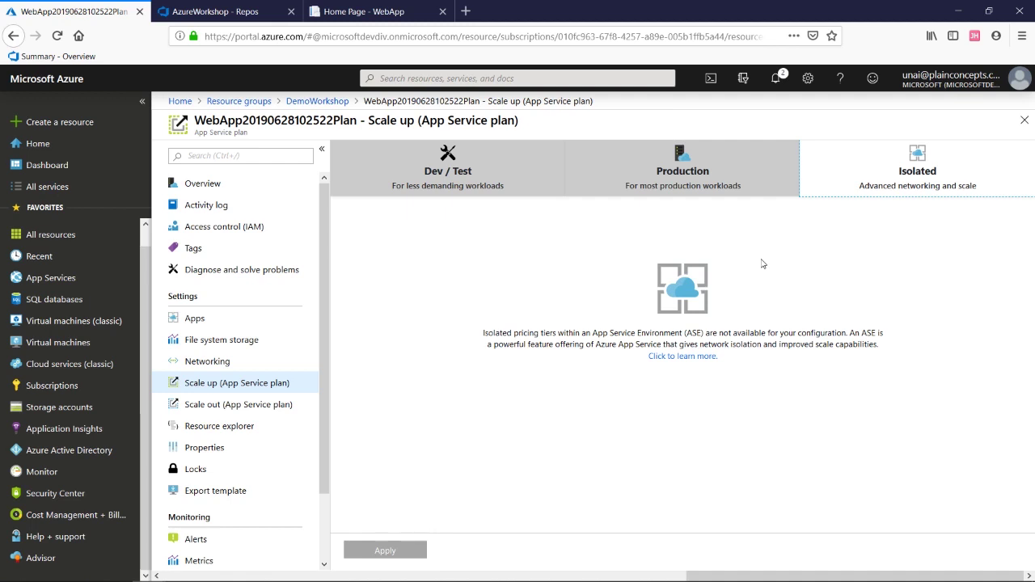
click(712, 172)
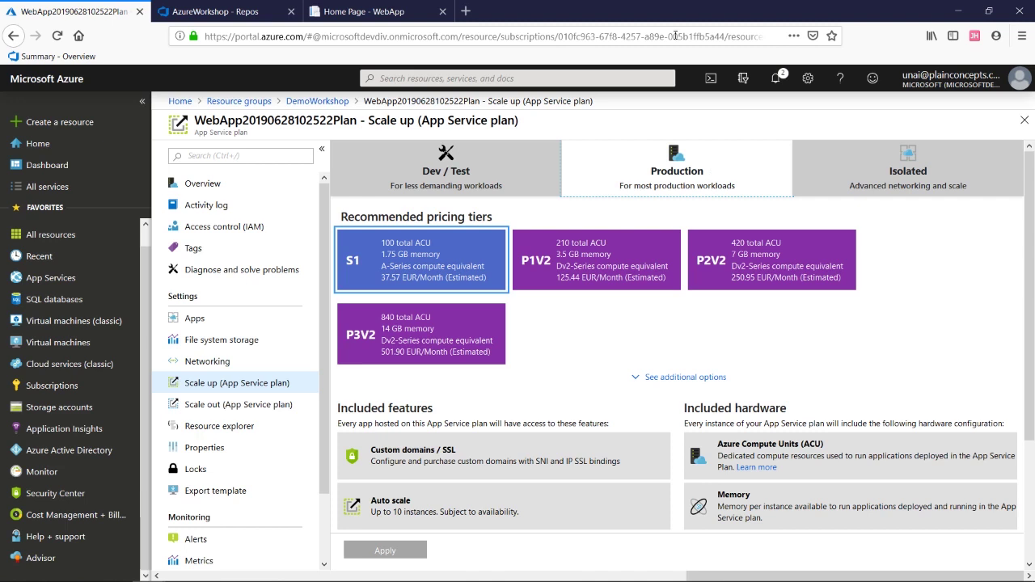
Check the published WebApp site by opening its Privacy page and returning to its Home page.
click(433, 10)
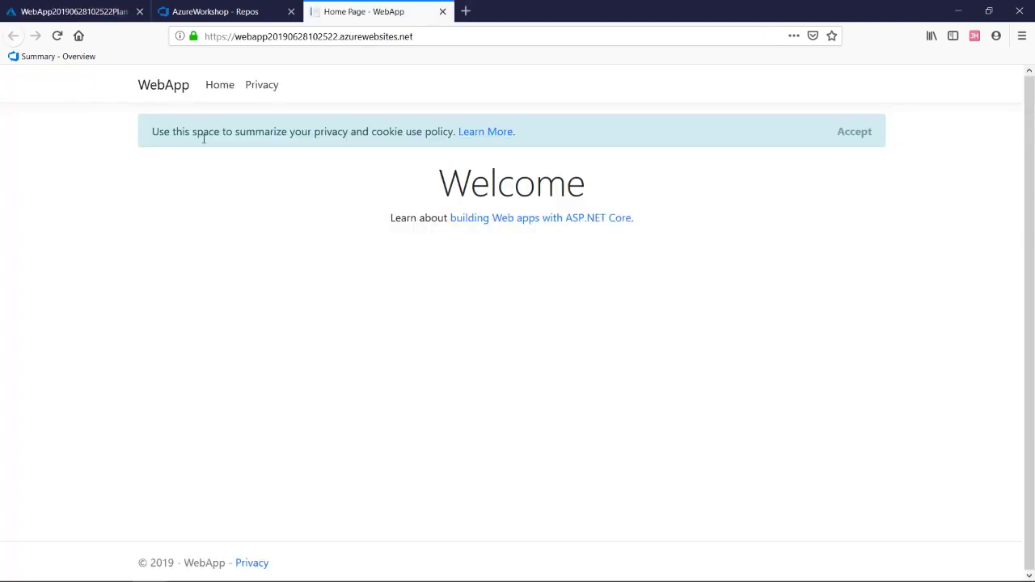
click(221, 95)
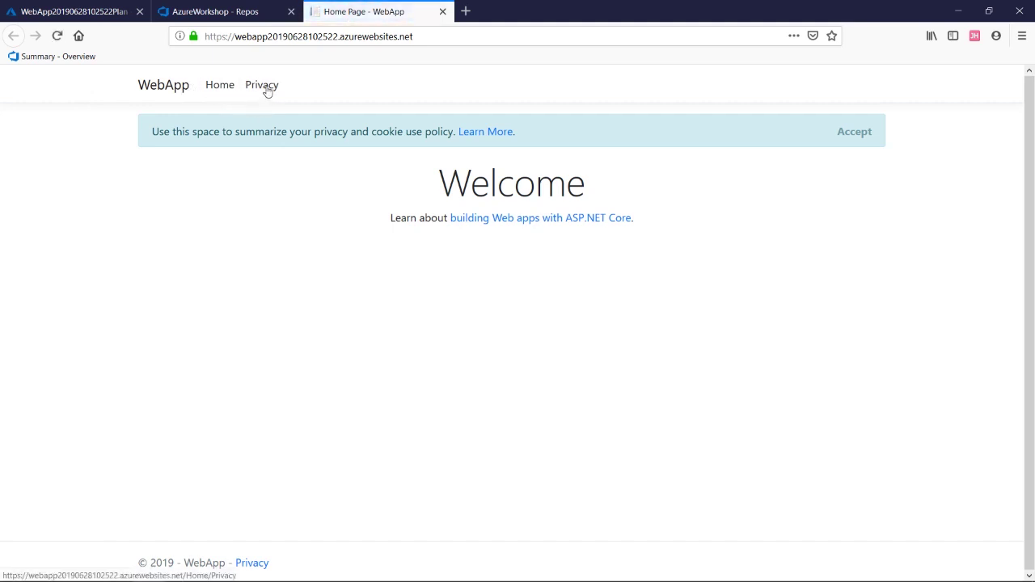
click(267, 89)
click(215, 84)
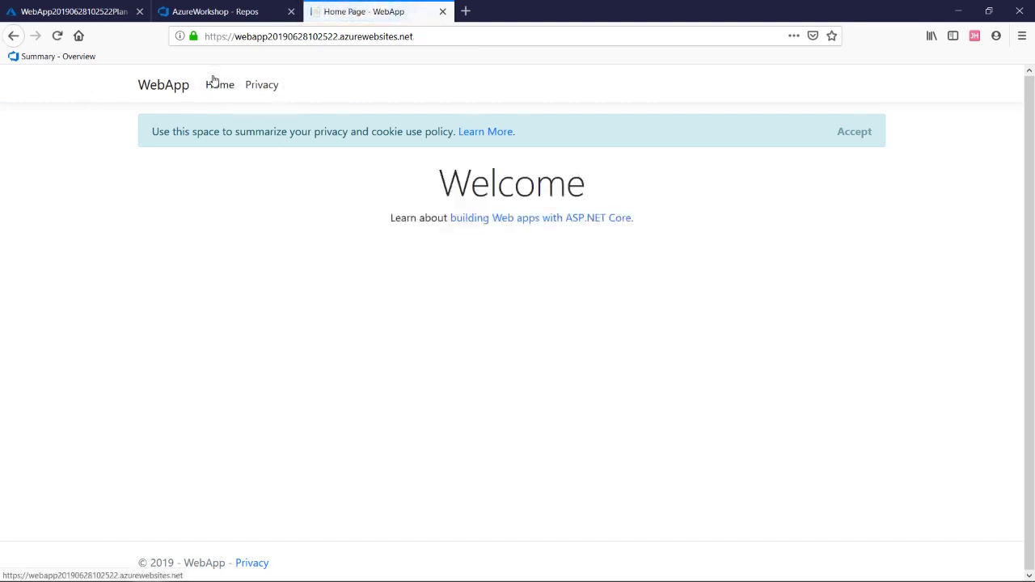
click(48, 17)
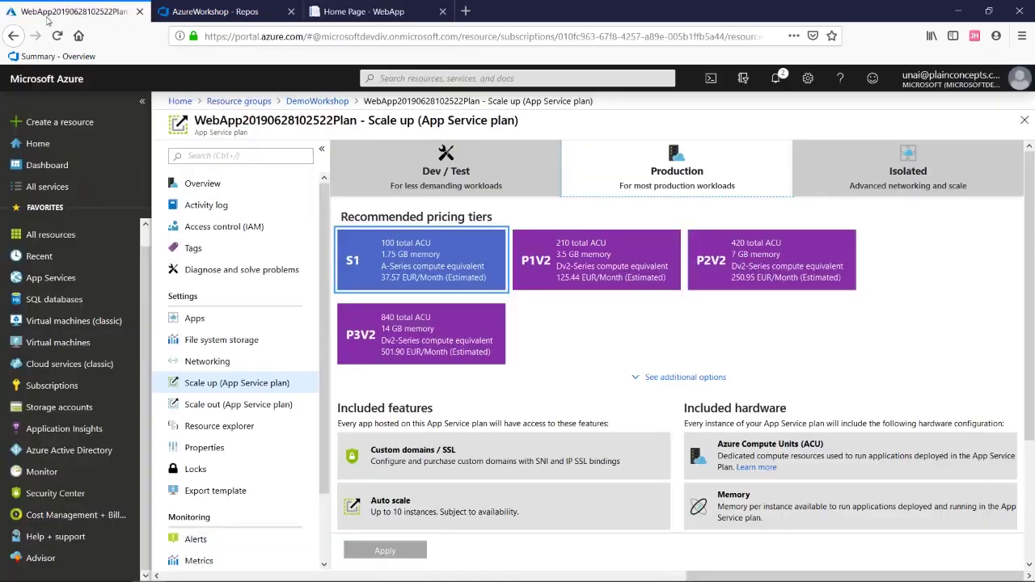
click(317, 100)
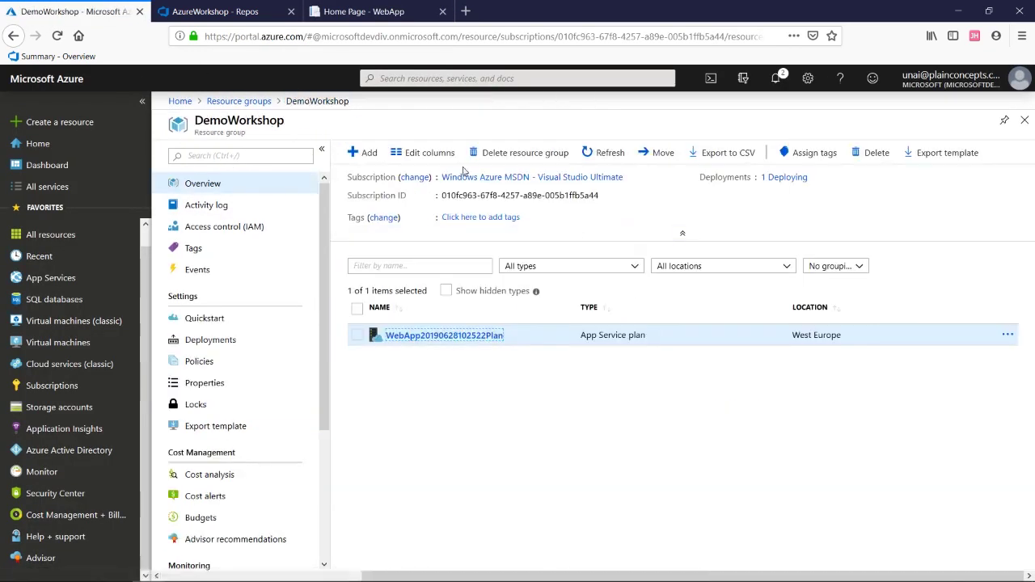
click(607, 153)
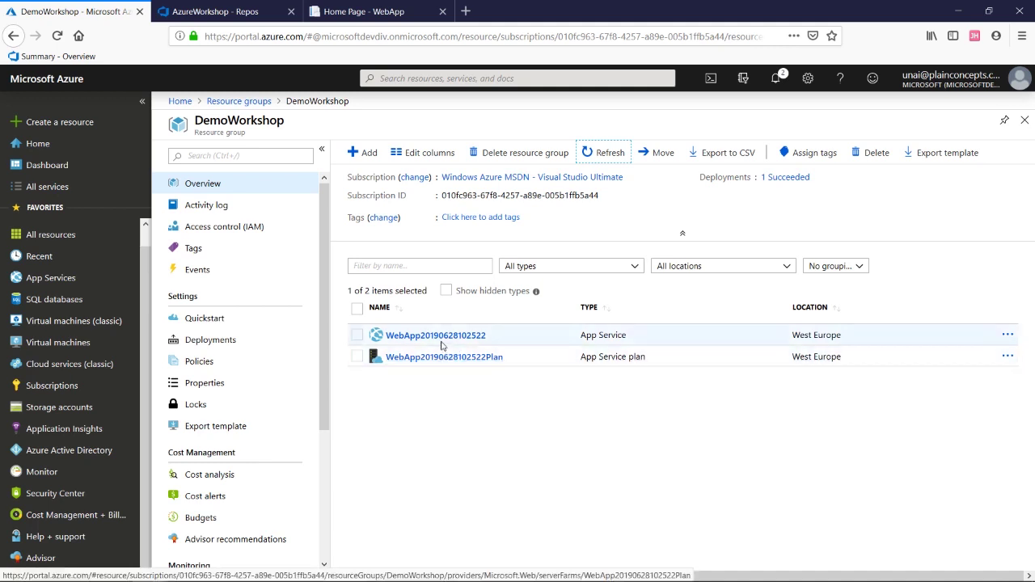
click(443, 335)
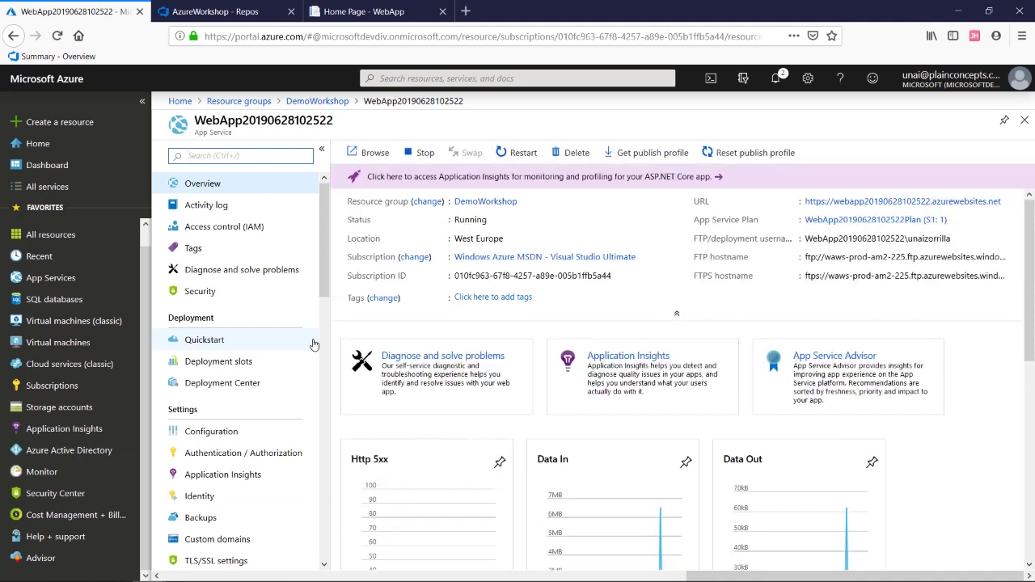
Review the App Service's Backups, TLS/SSL settings with private and public key certificates, Custom domains, Networking and Identity settings.
drag(327, 301, 296, 338)
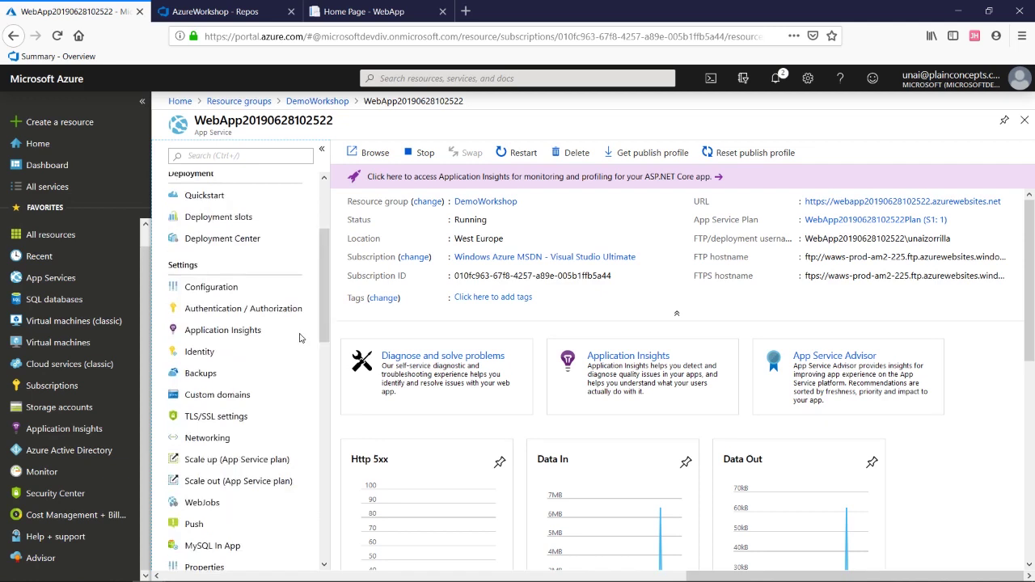
click(275, 382)
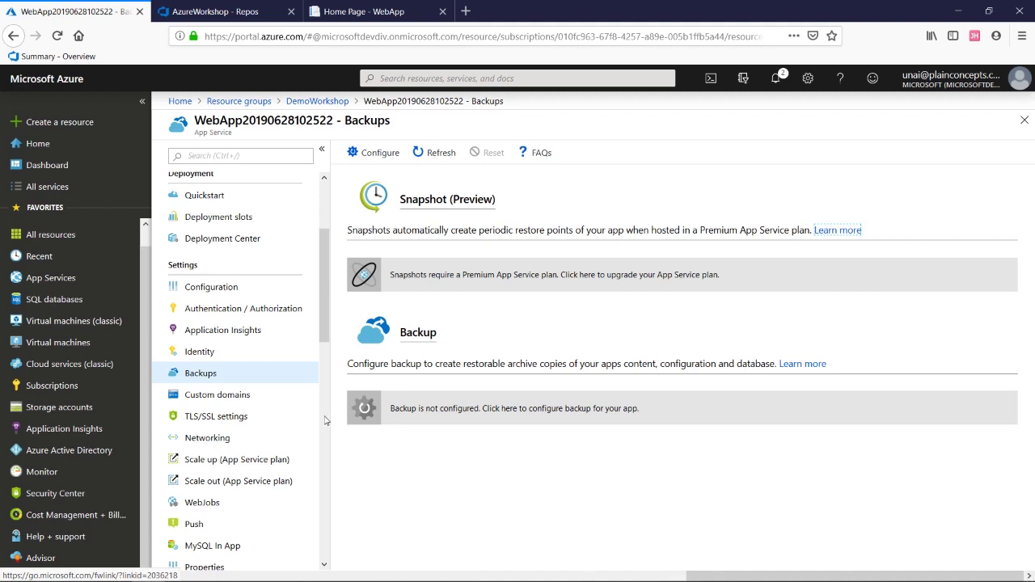
click(270, 417)
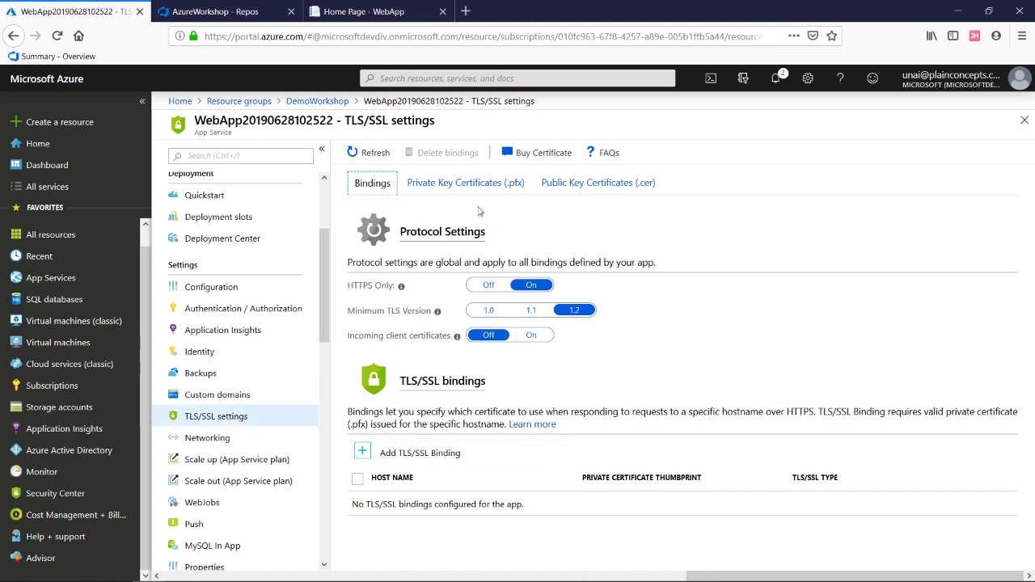
click(467, 179)
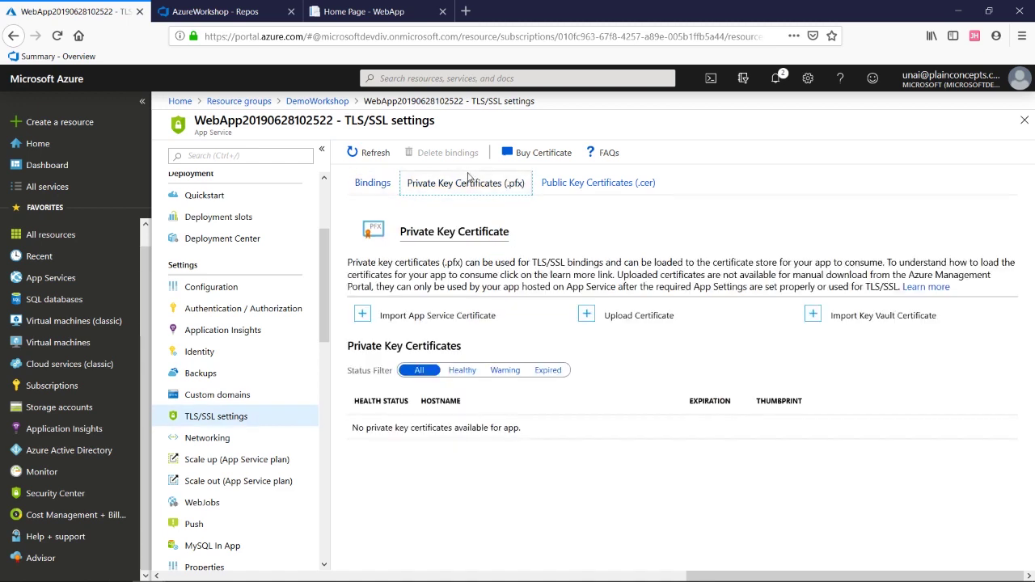
click(570, 194)
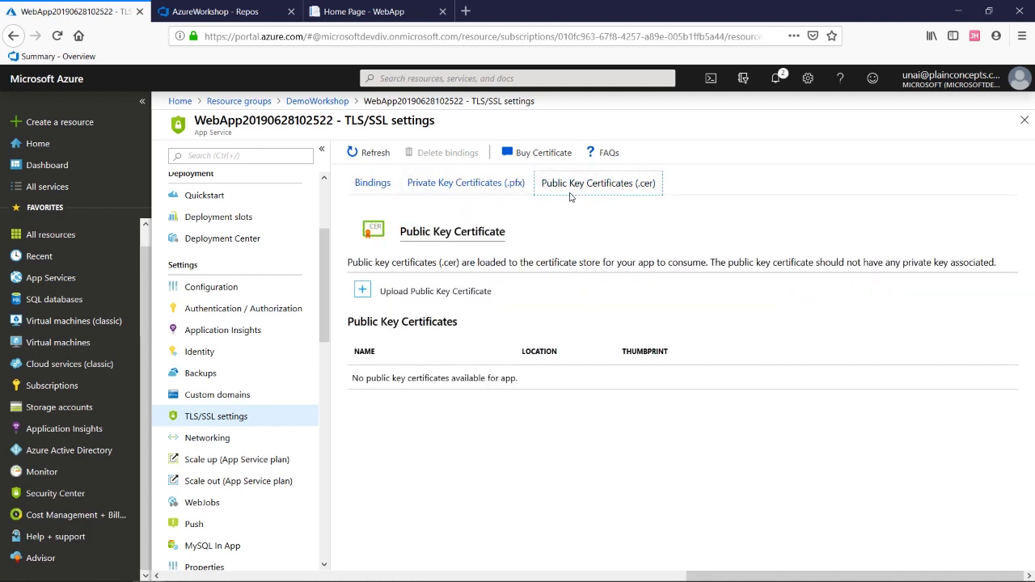
click(289, 394)
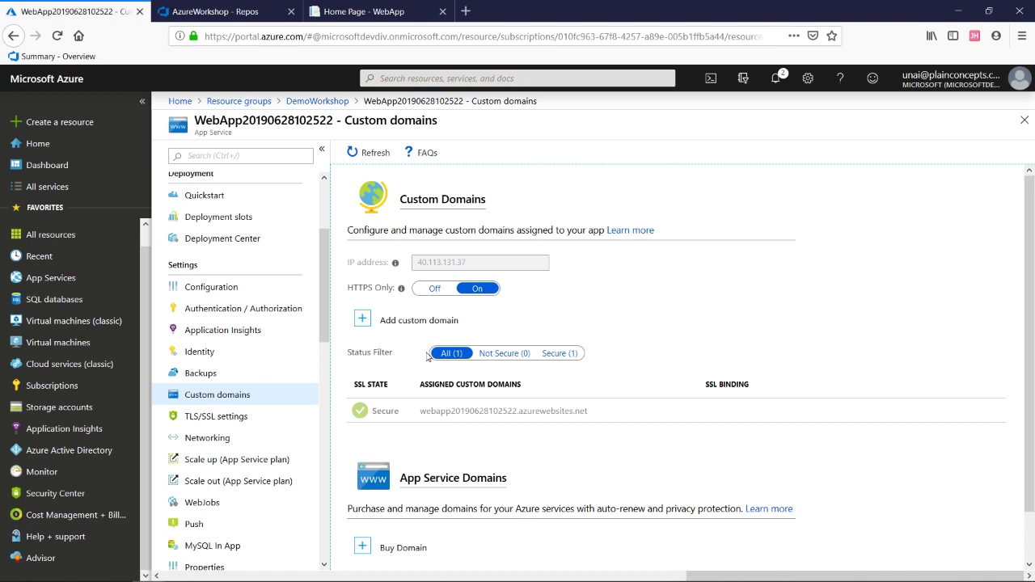
click(297, 438)
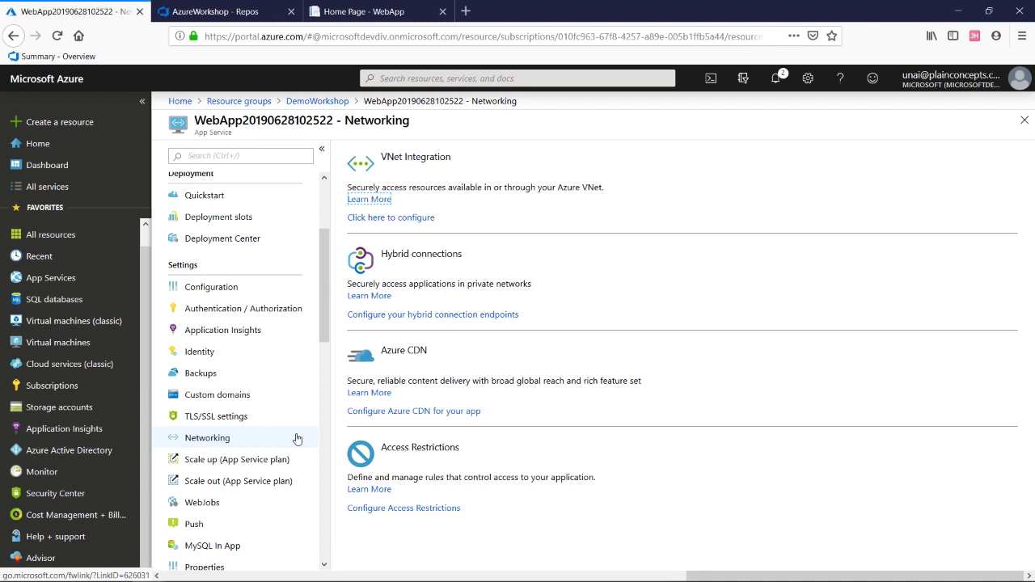
click(200, 358)
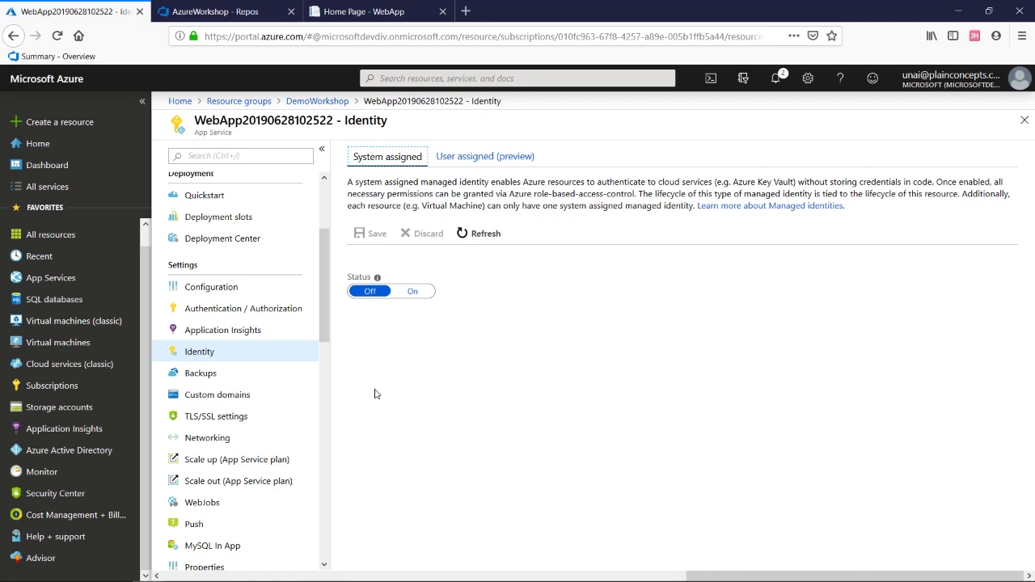
Scale up the web app's App Service plan to the P1V2 production pricing tier and apply it.
click(220, 459)
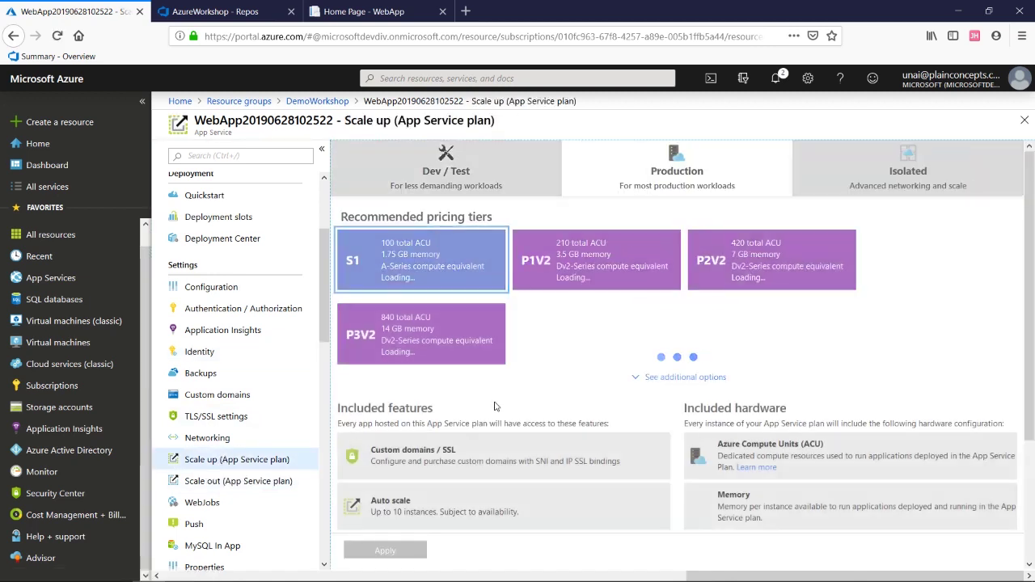
click(603, 267)
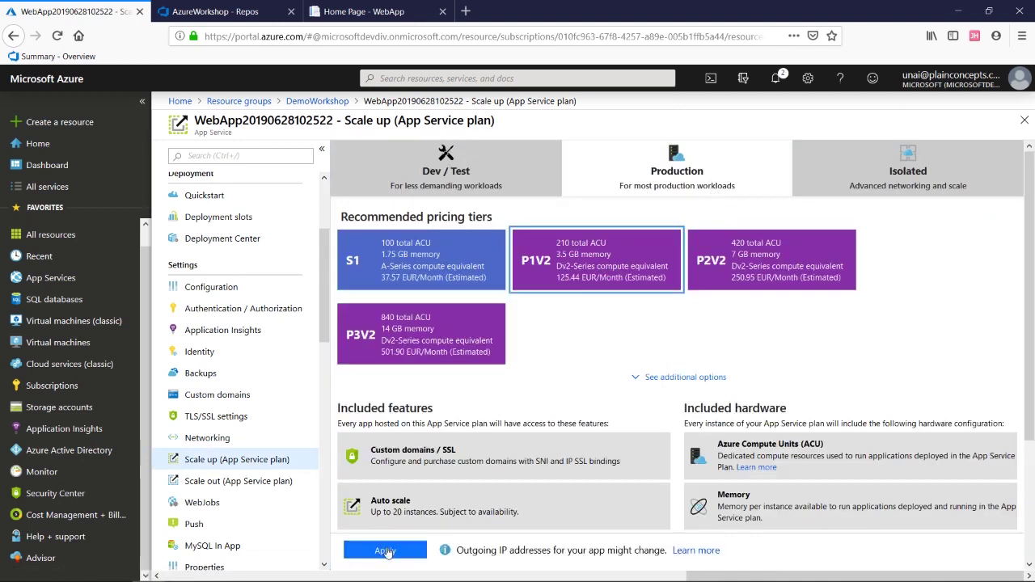
click(385, 551)
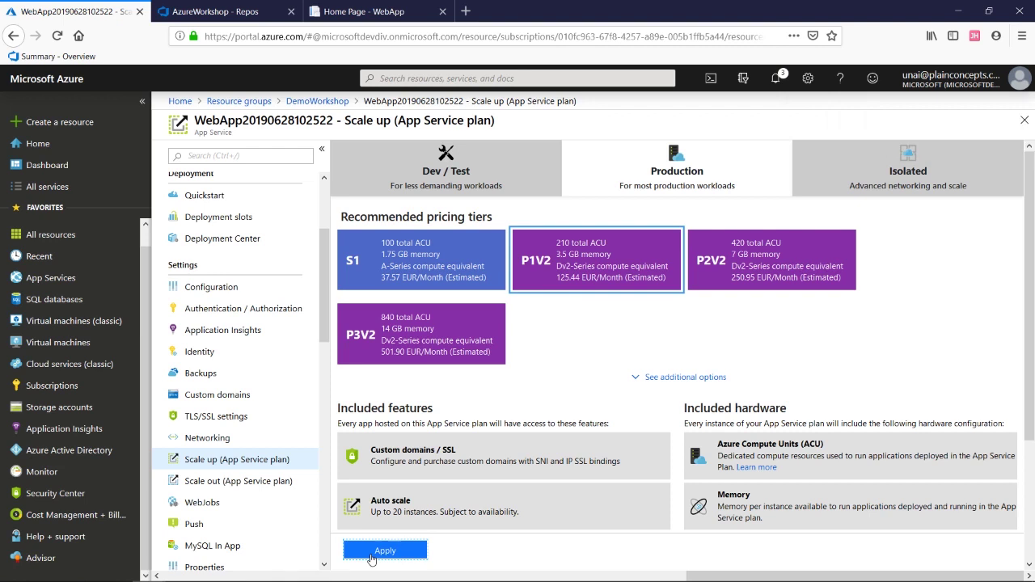
Scale out the App Service plan to an instance count of 2 and save the change.
click(280, 484)
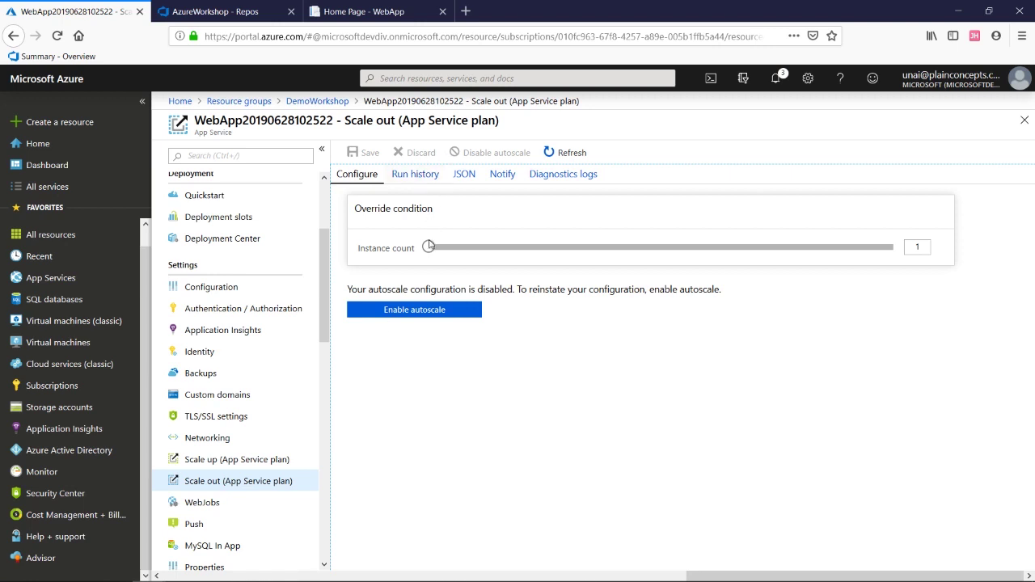
drag(430, 248, 455, 247)
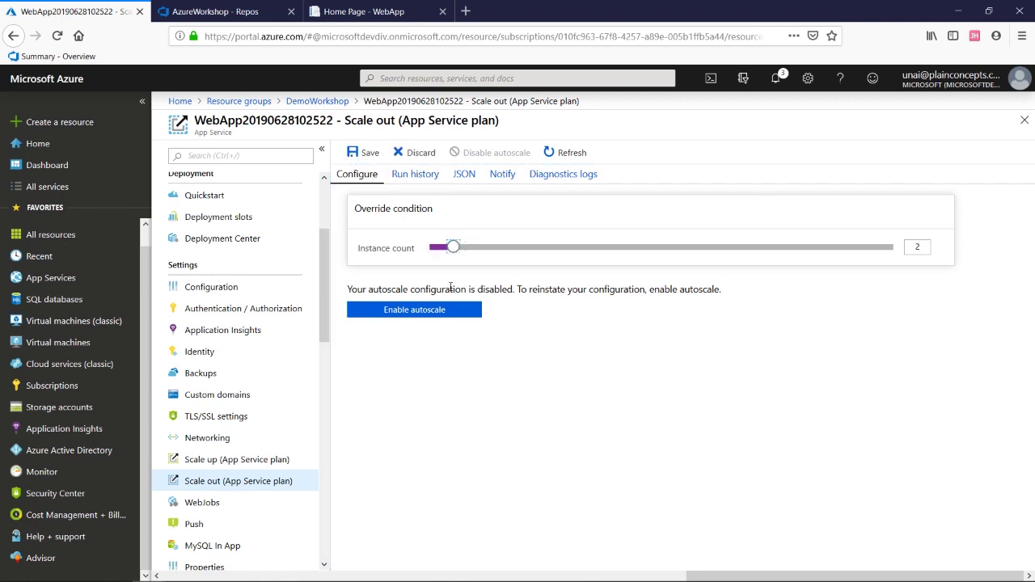
click(375, 153)
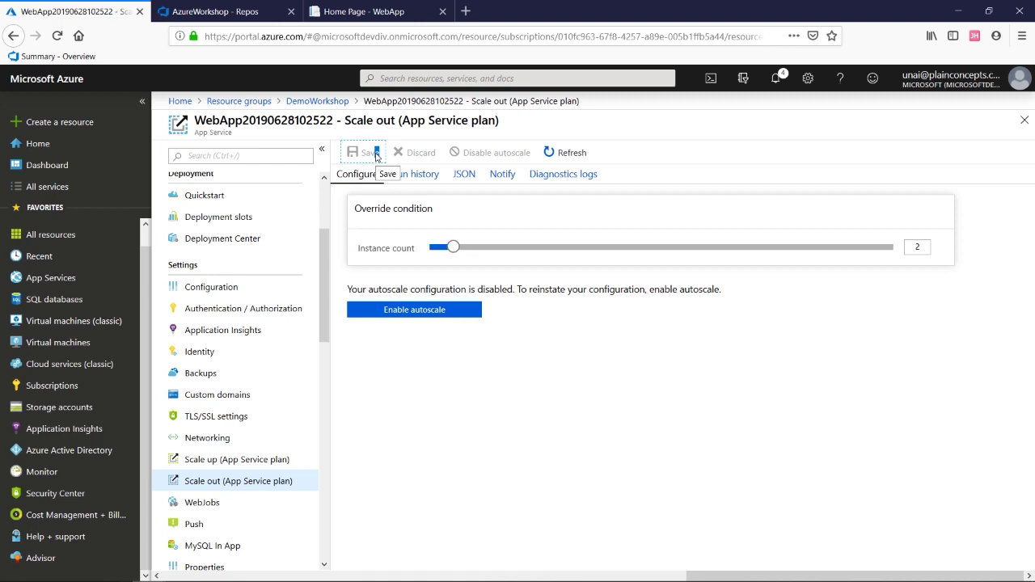
Enable autoscale for the App Service plan and start a new scale rule based on the CPU Percentage metric.
click(417, 313)
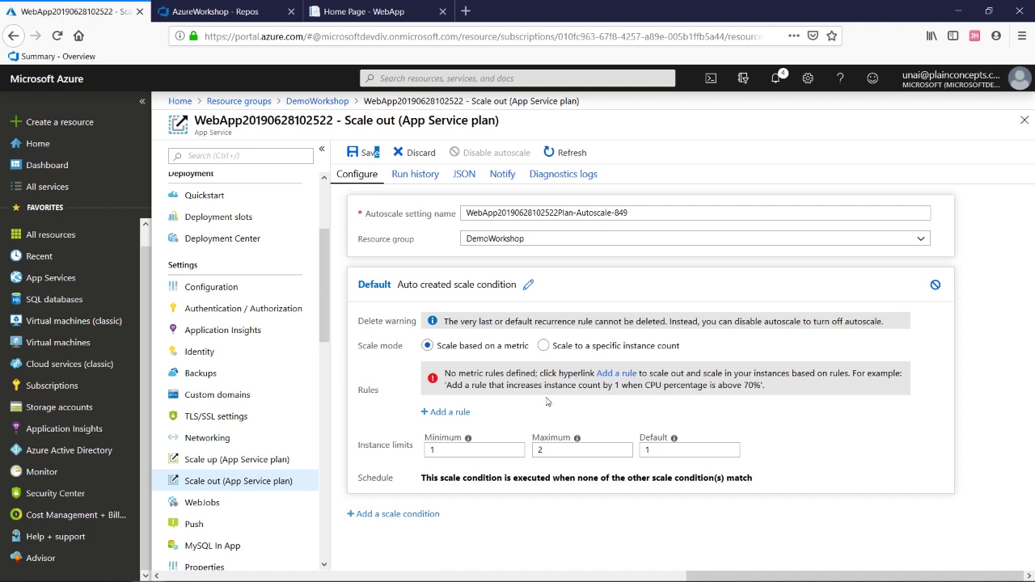
click(437, 416)
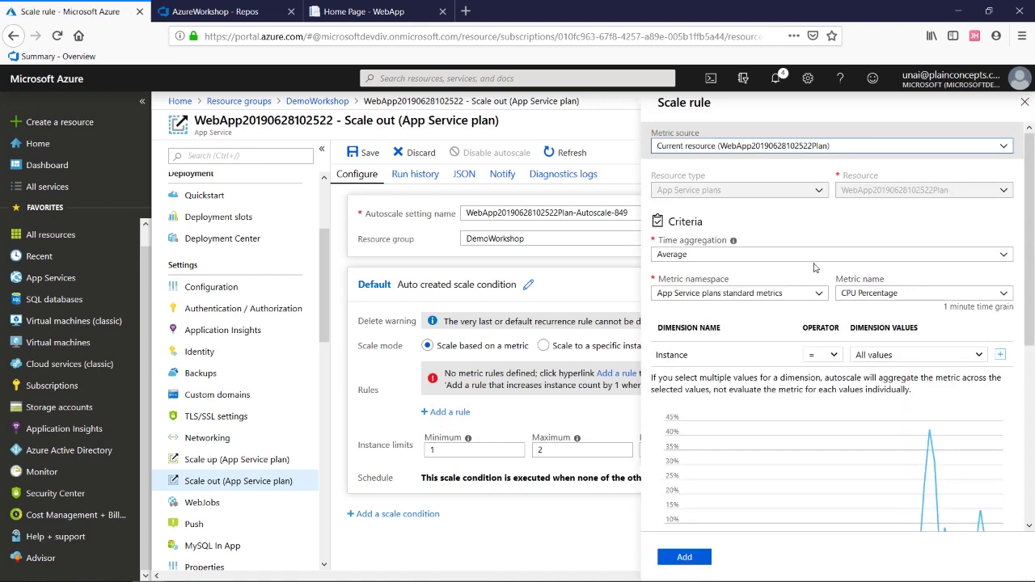
click(928, 294)
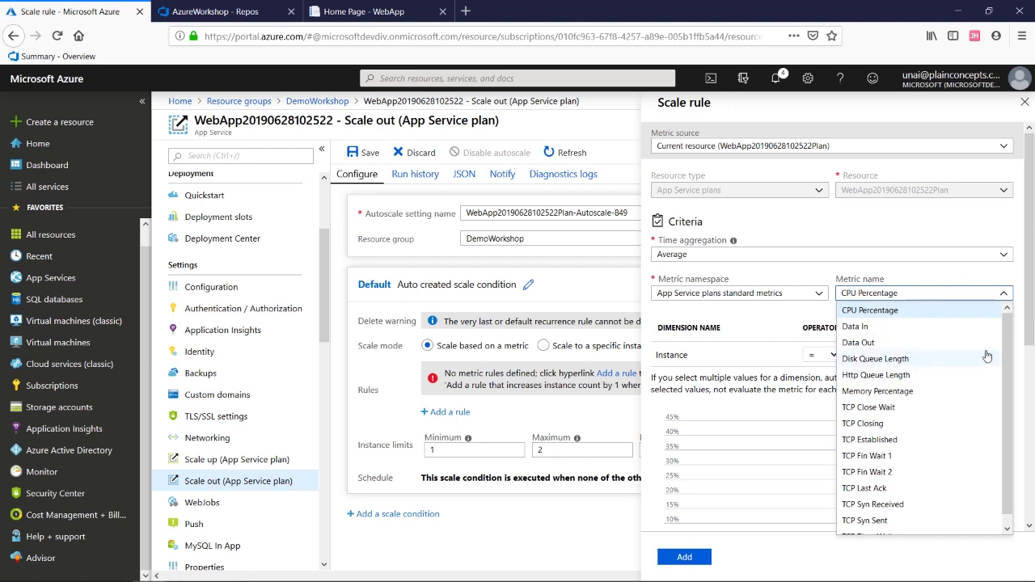
drag(1007, 348, 1007, 402)
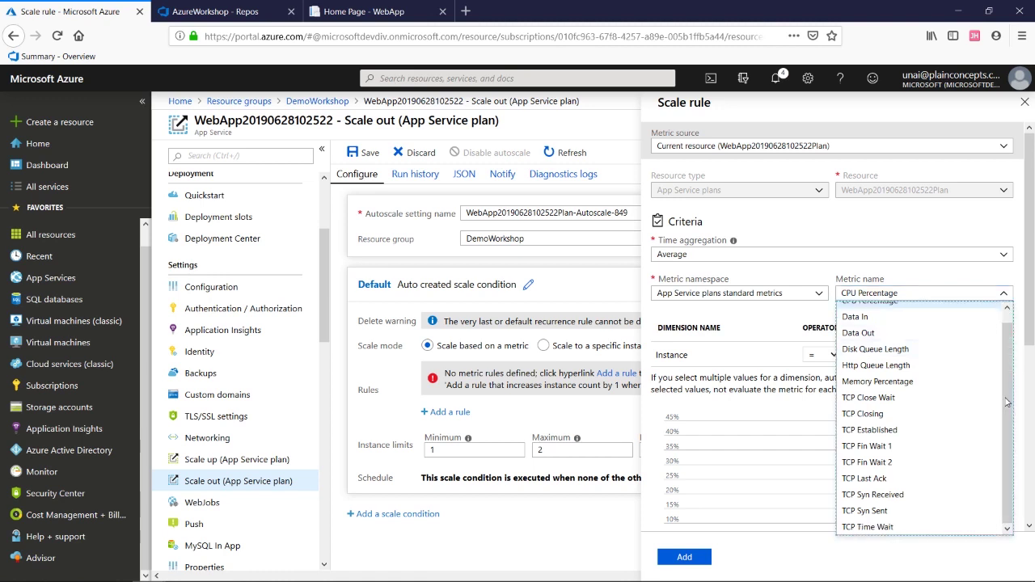
scroll(1006, 401, up, 2)
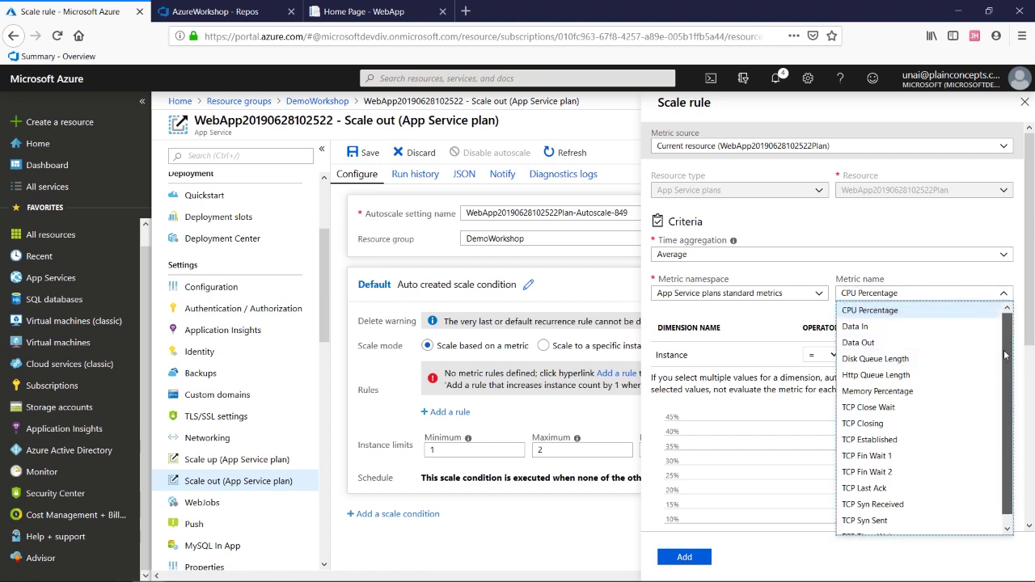
click(942, 310)
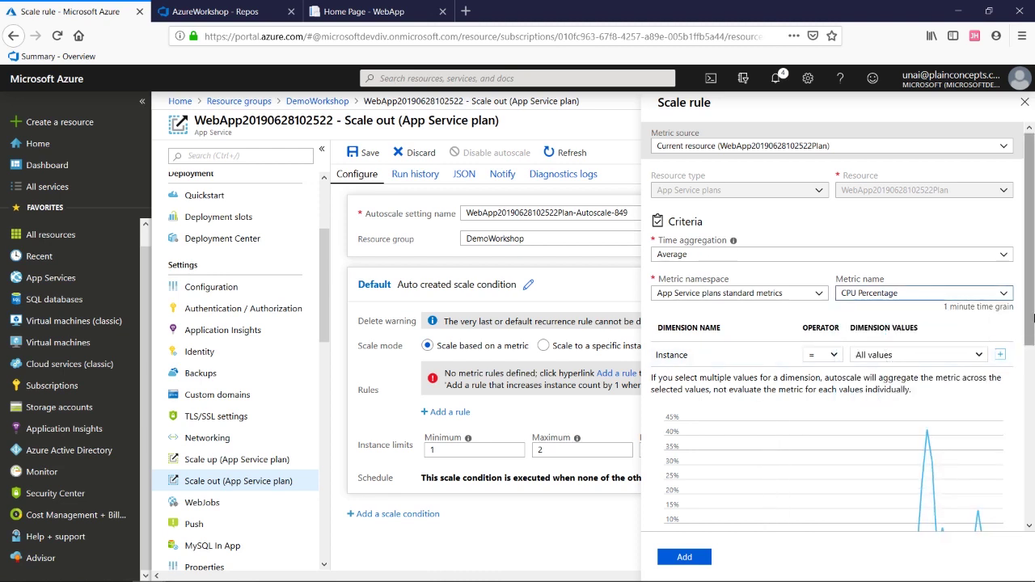
Keep the rule's Greater than operator and threshold of 70, and set its duration to 5 minutes.
drag(1032, 318, 1033, 478)
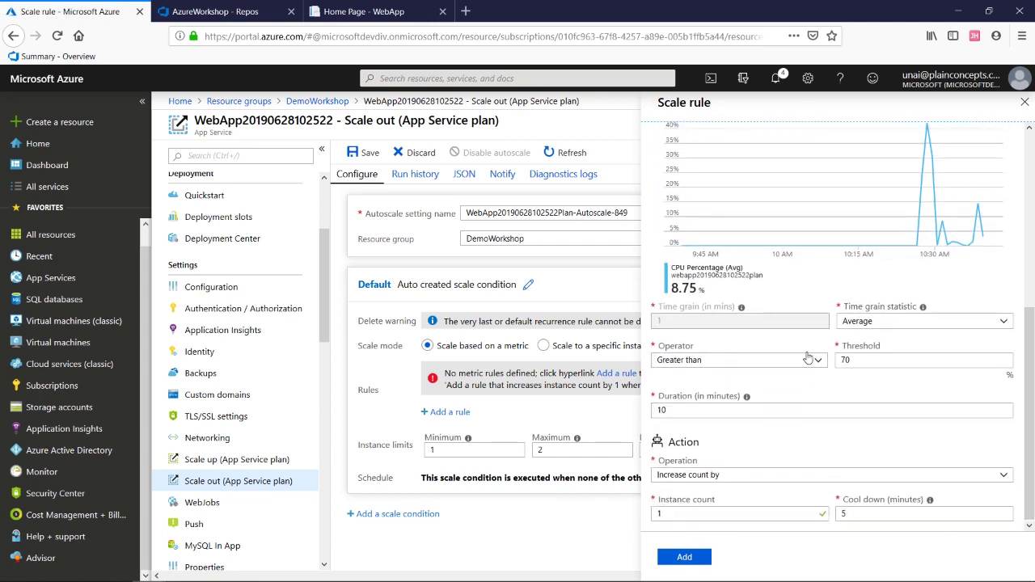
double_click(845, 359)
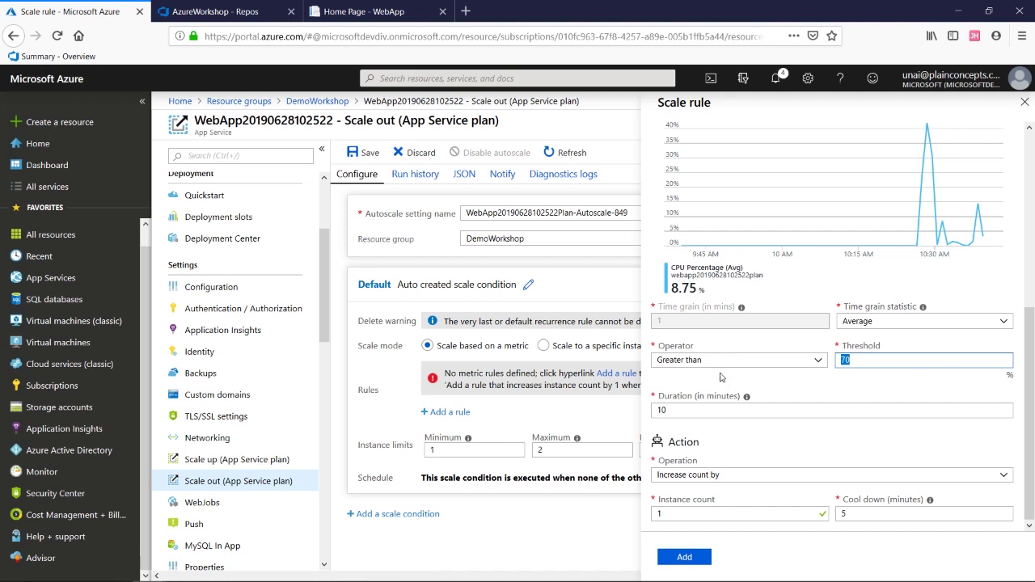
click(713, 362)
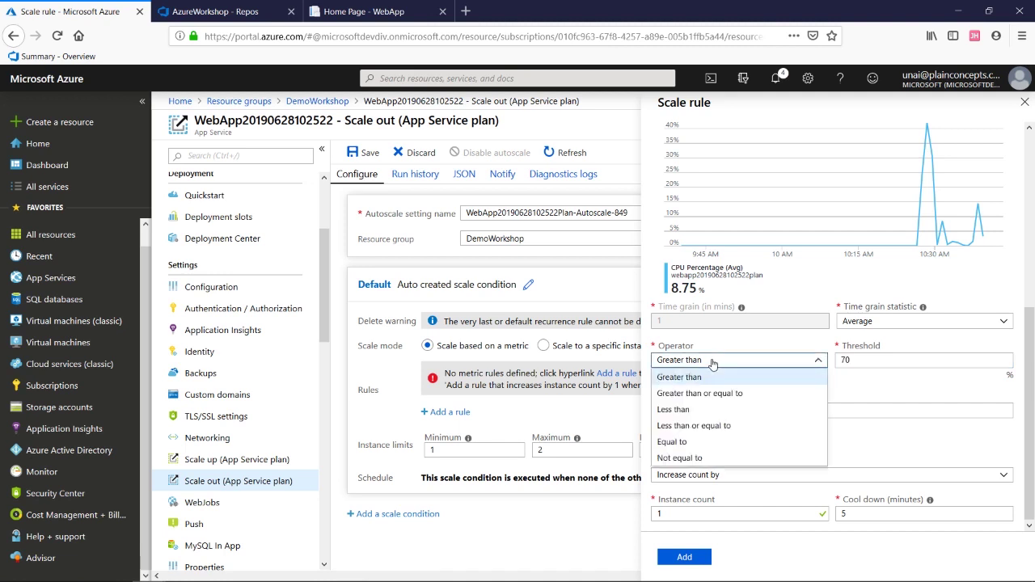
click(713, 362)
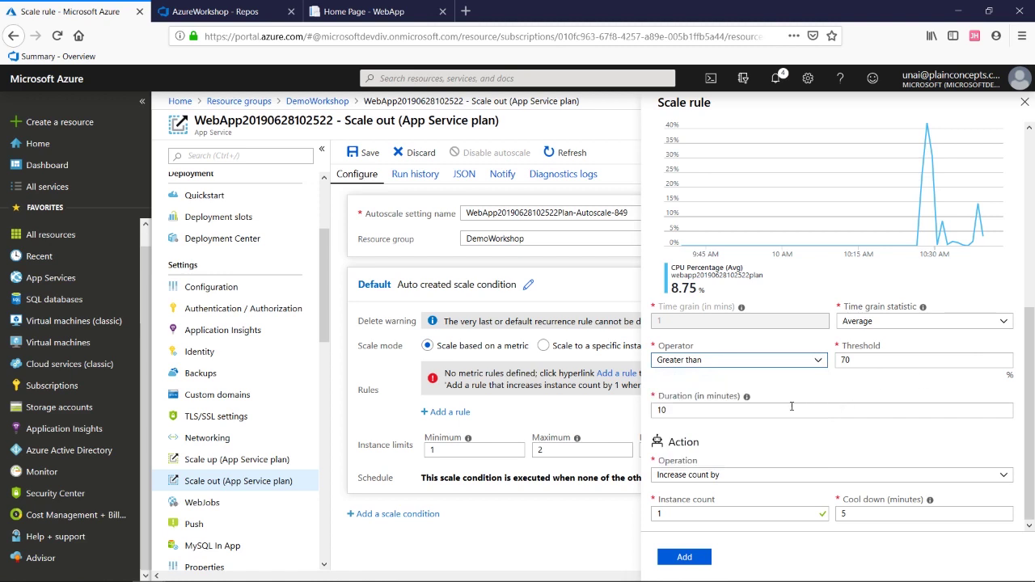
double_click(761, 409)
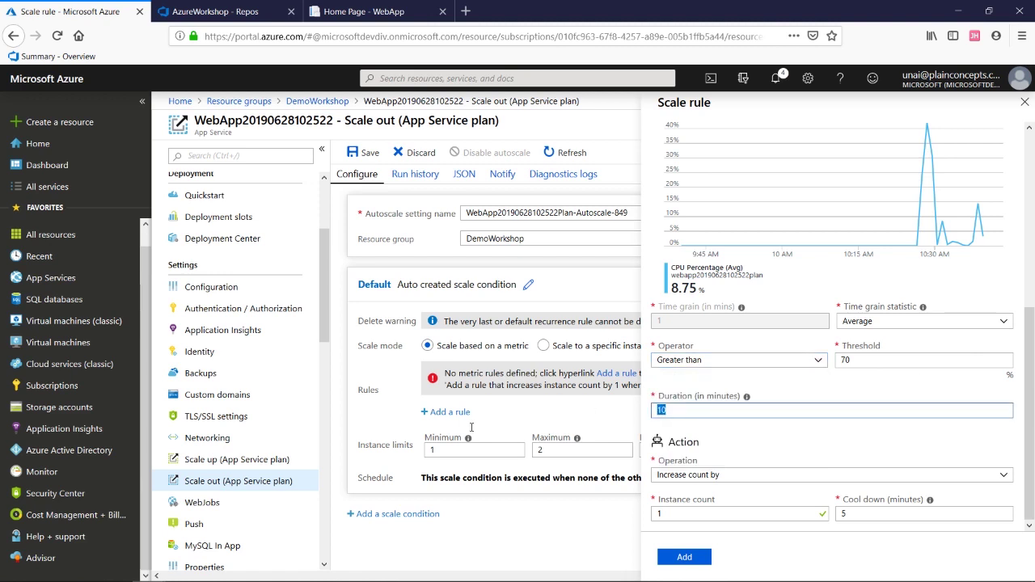
text(5)
key(BackSpace)
text(4)
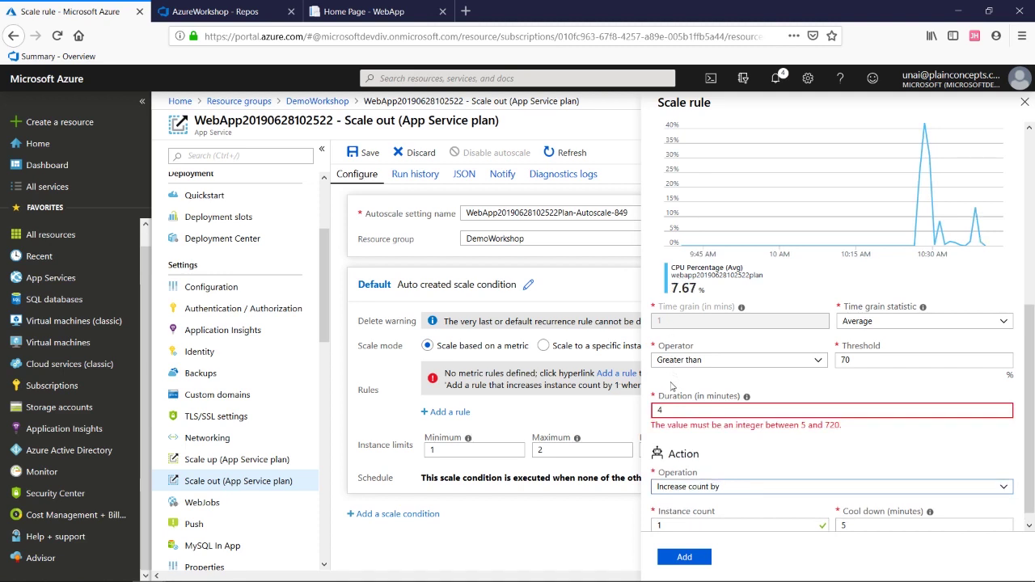
click(663, 412)
key(BackSpace)
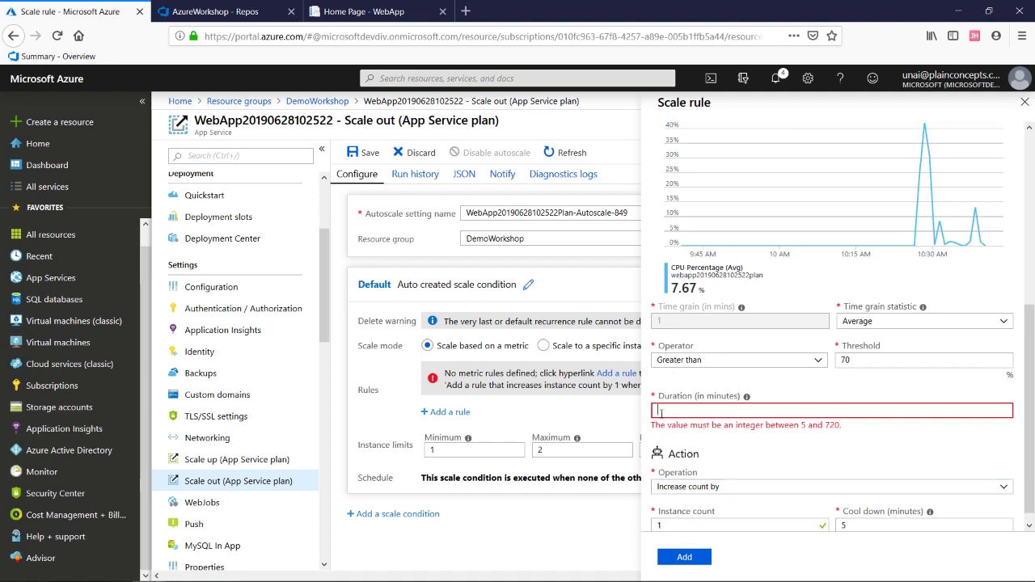
text(5)
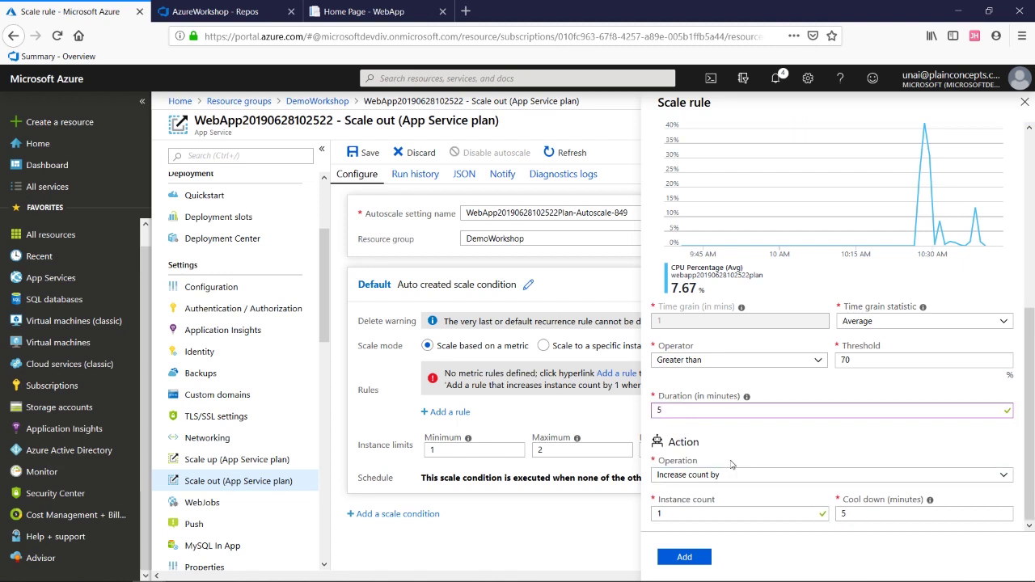
Set the scale rule's action to increase the instance count by 2 and add the rule.
double_click(720, 515)
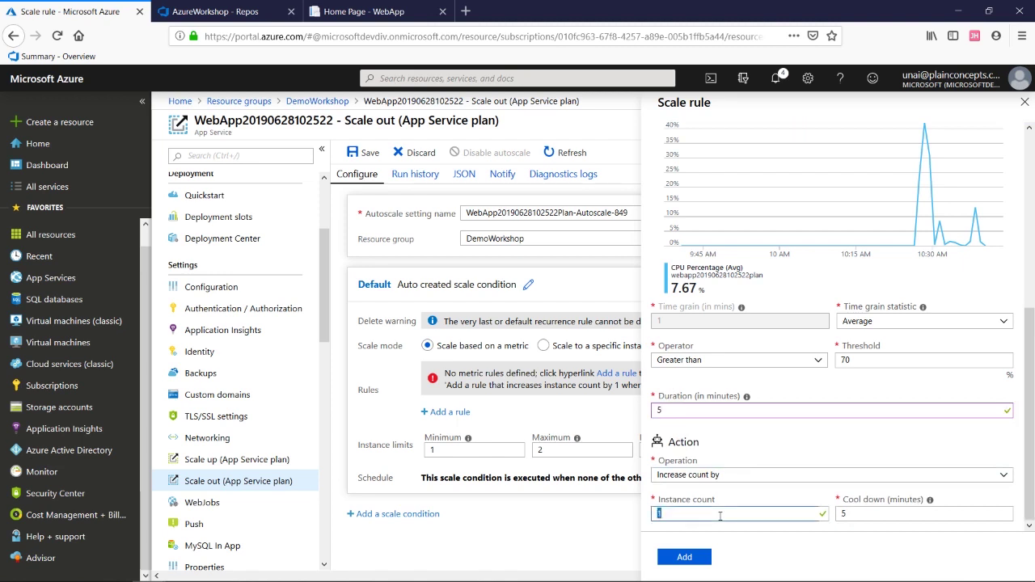
text(2)
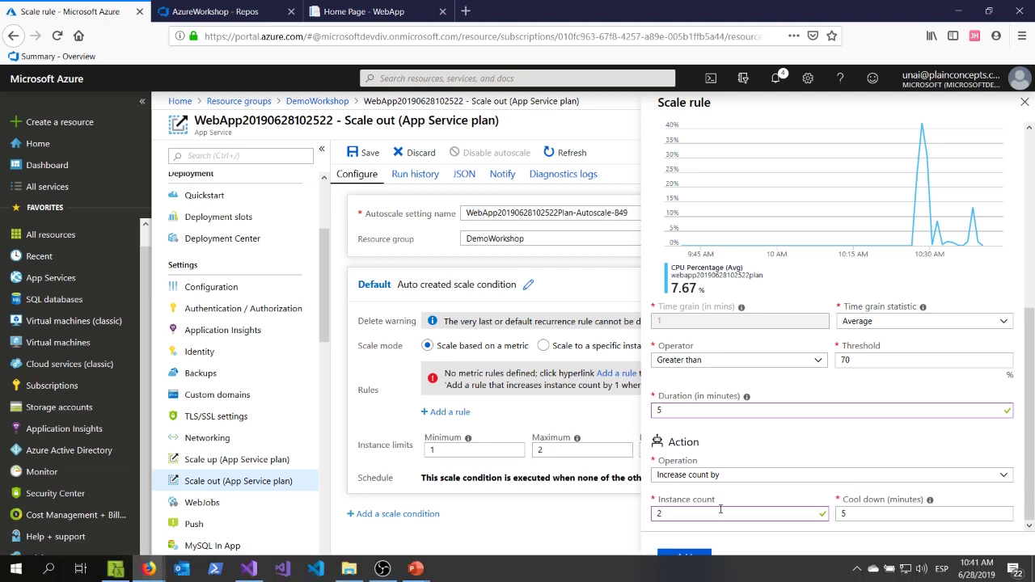
click(701, 558)
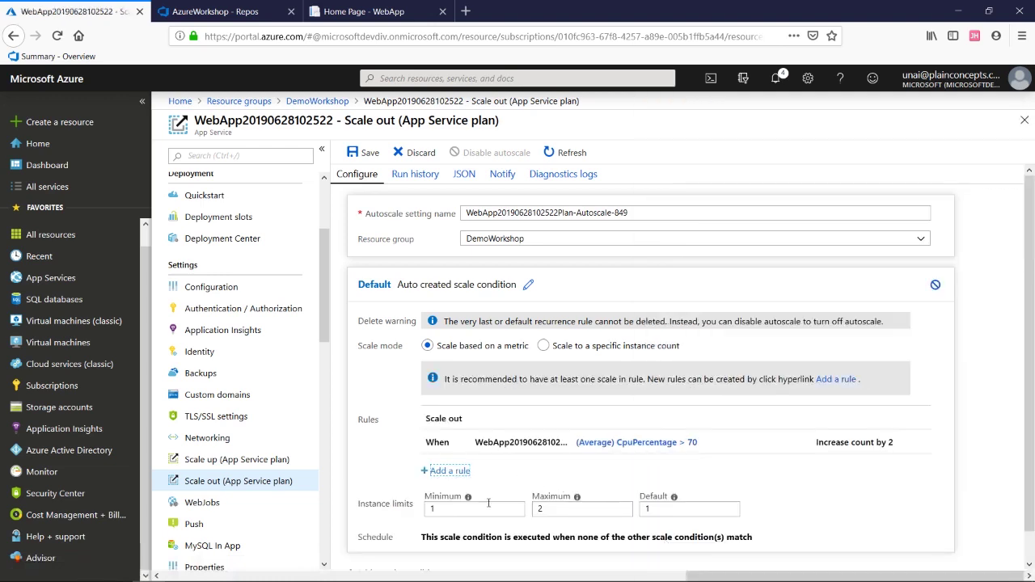
Set the default scale condition's instance limits to minimum 2, maximum 10 and default 2, and save the autoscale configuration.
click(479, 507)
key(BackSpace)
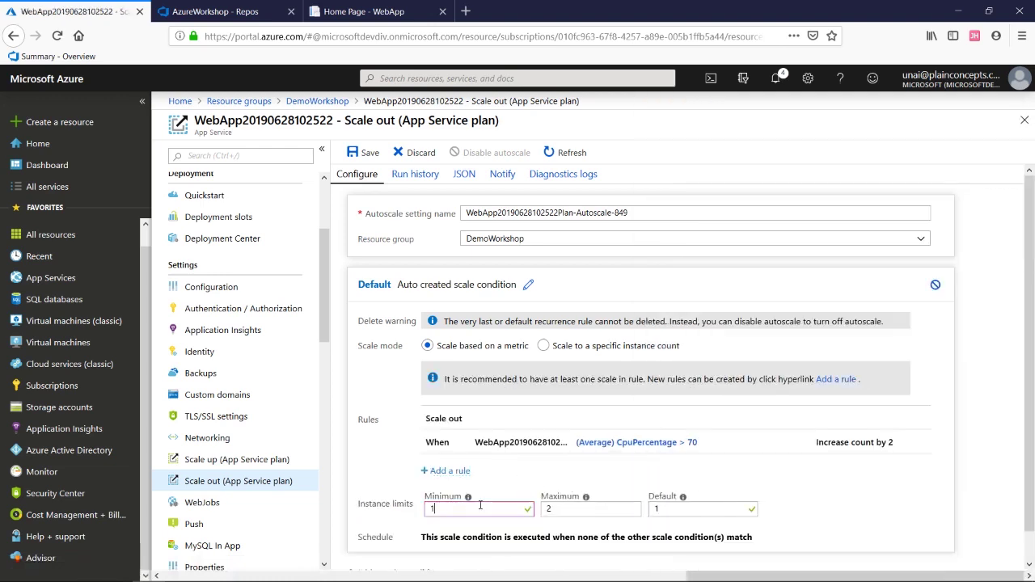
text(2)
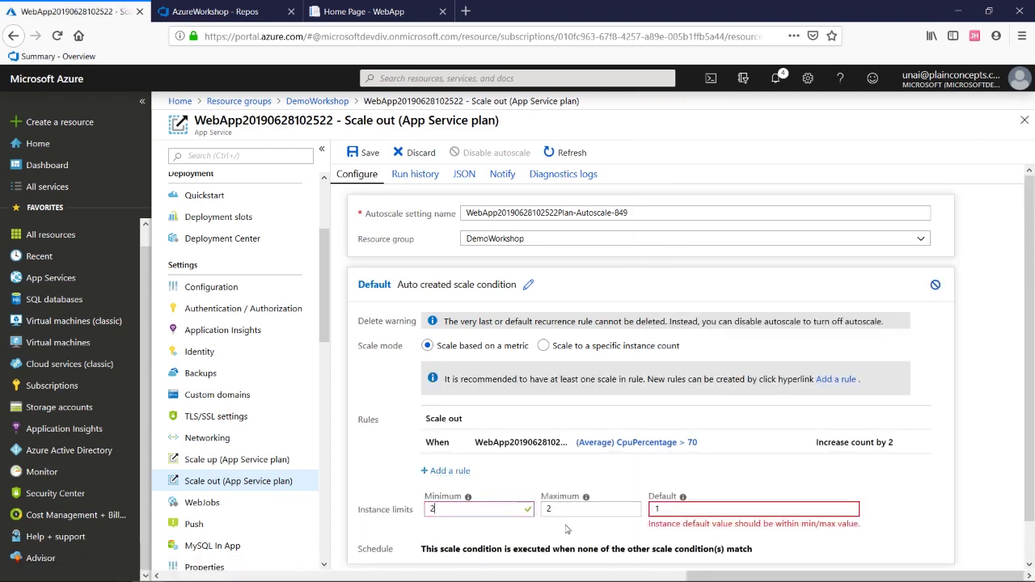
key(Tab)
key(BackSpace)
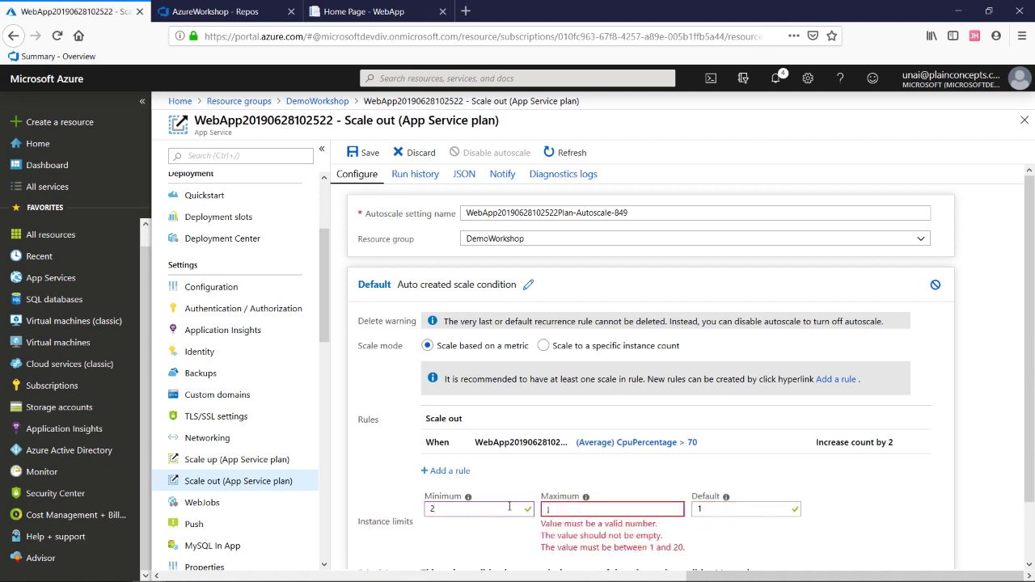
text(10)
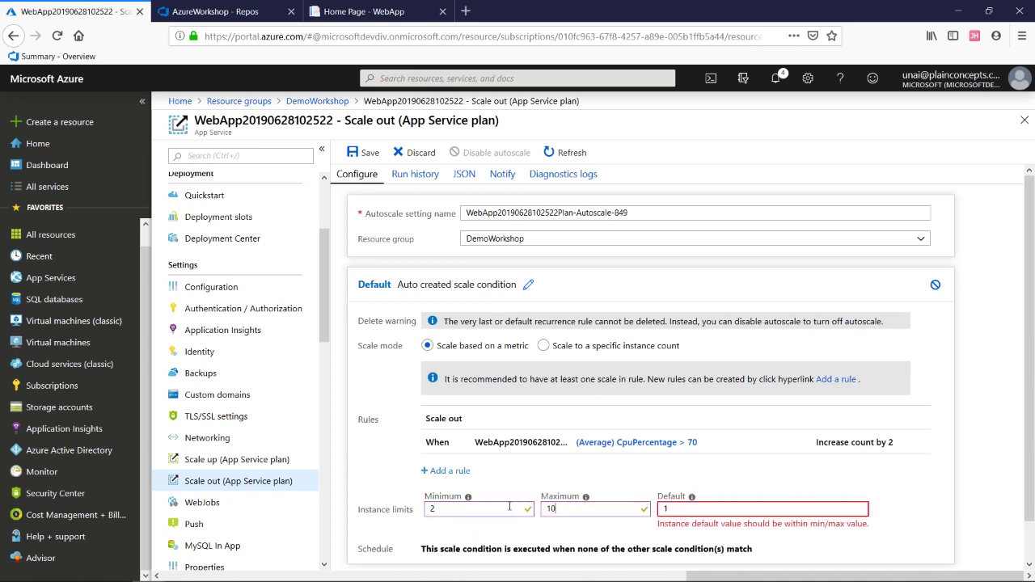
key(Tab)
text(2)
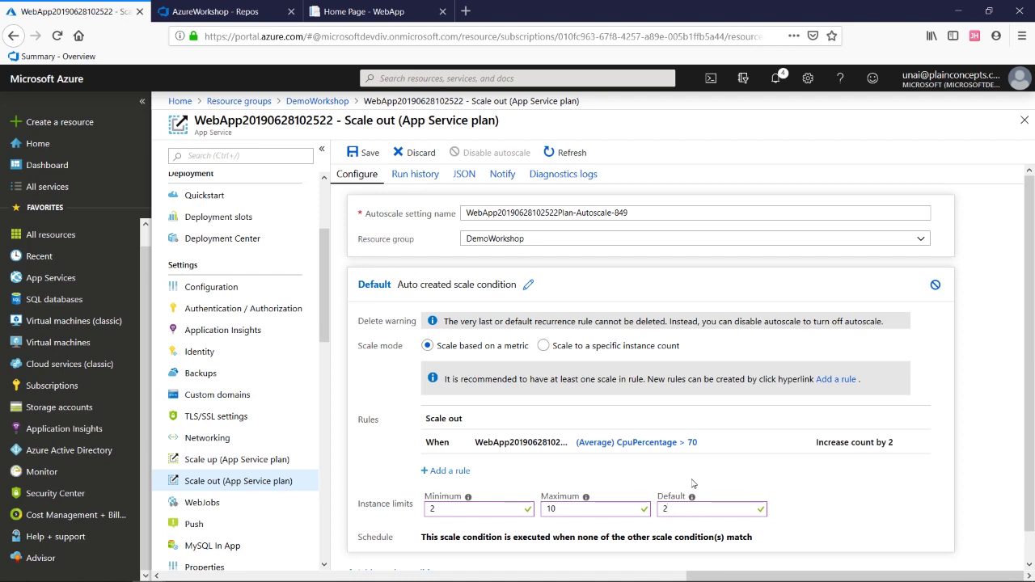
click(369, 154)
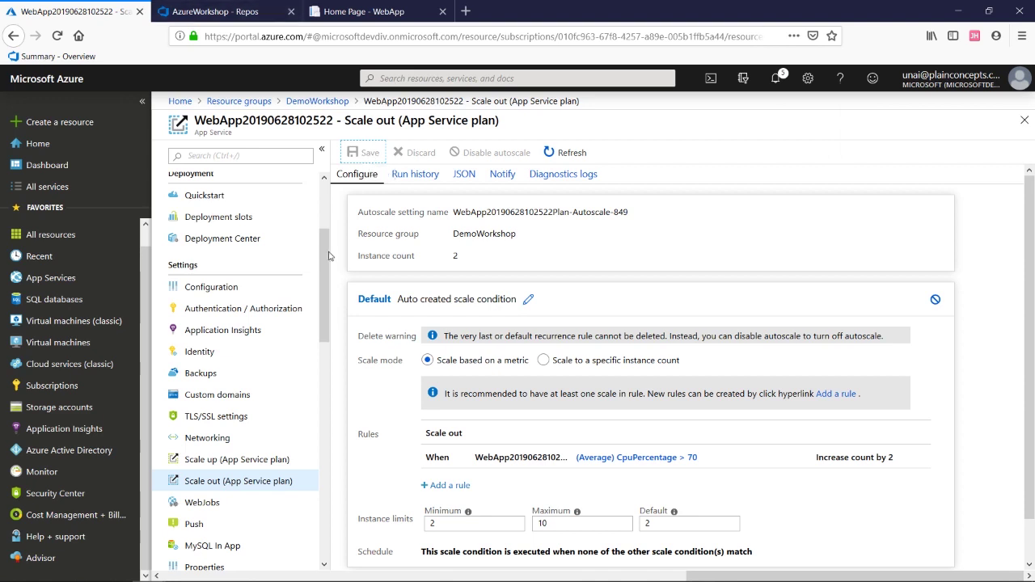
Search the web app's Diagnose and solve problems page for "adva" and open Advanced Application Restart.
scroll(328, 255, up, 3)
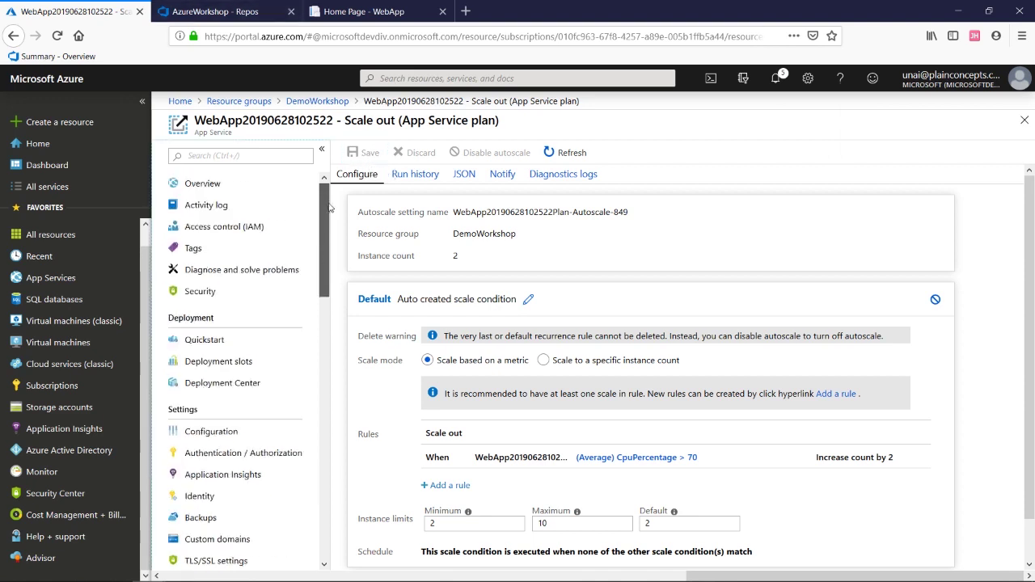
click(237, 271)
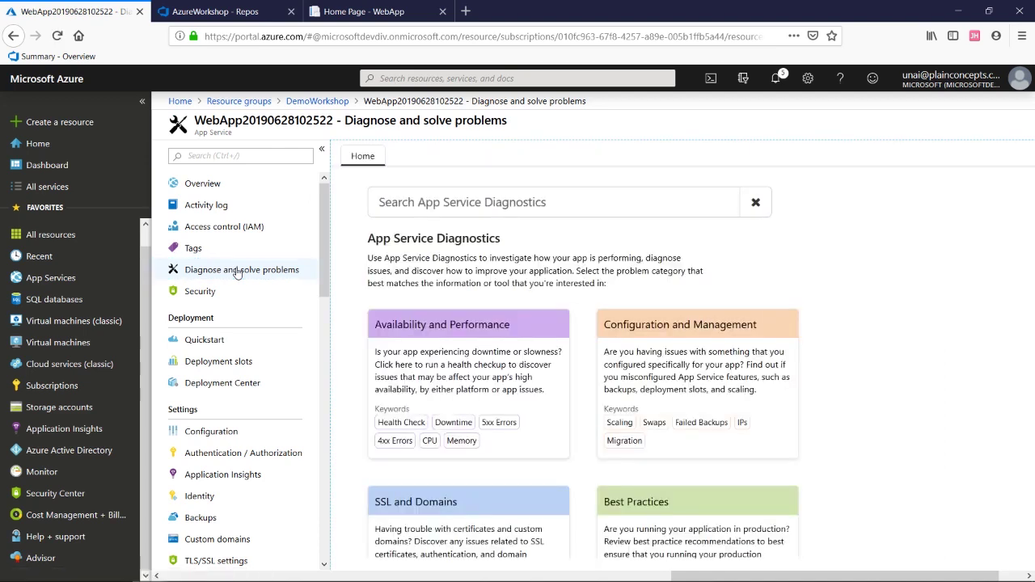
scroll(578, 321, down, 3)
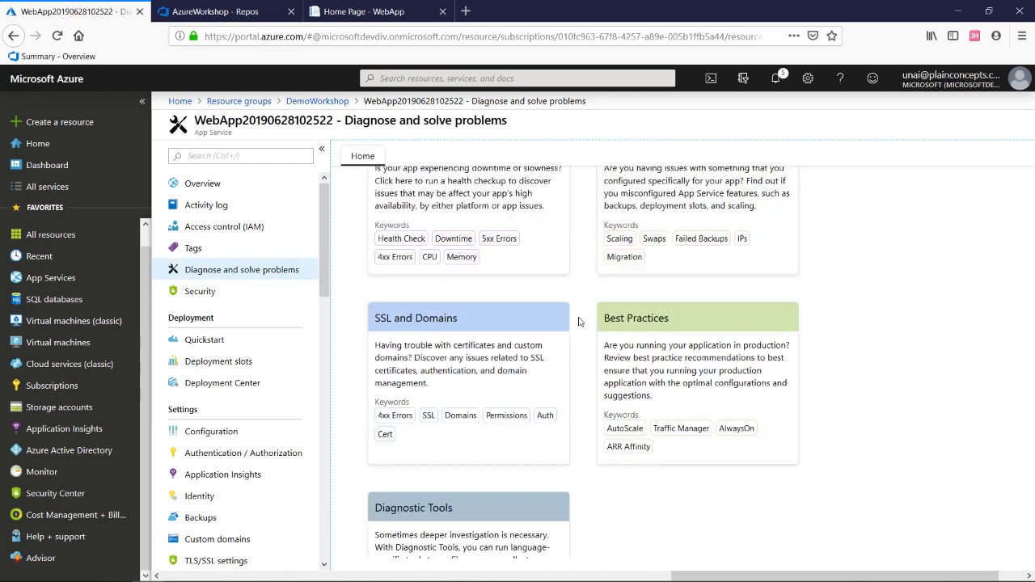
scroll(578, 322, up, 3)
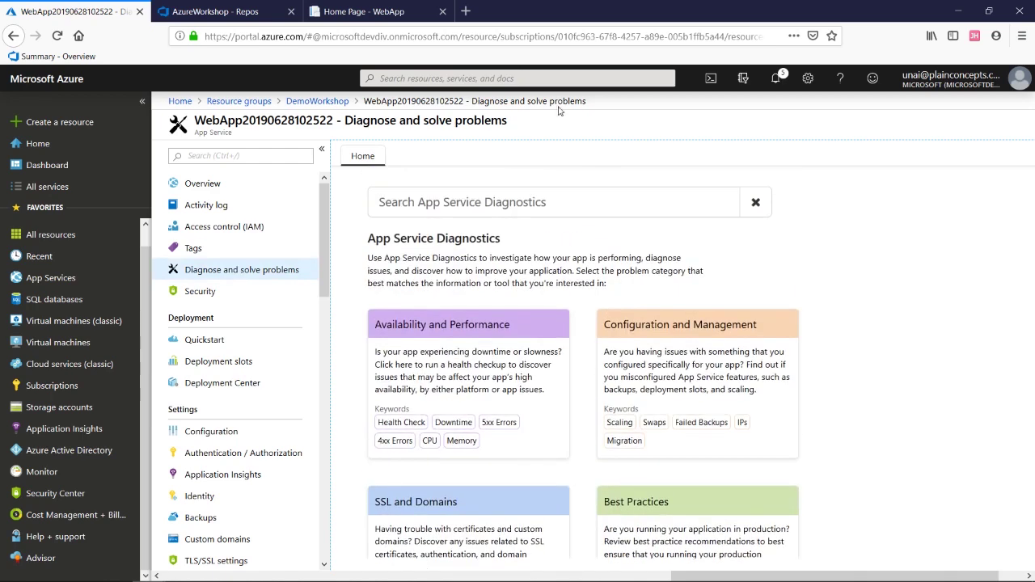
click(487, 188)
text(adv)
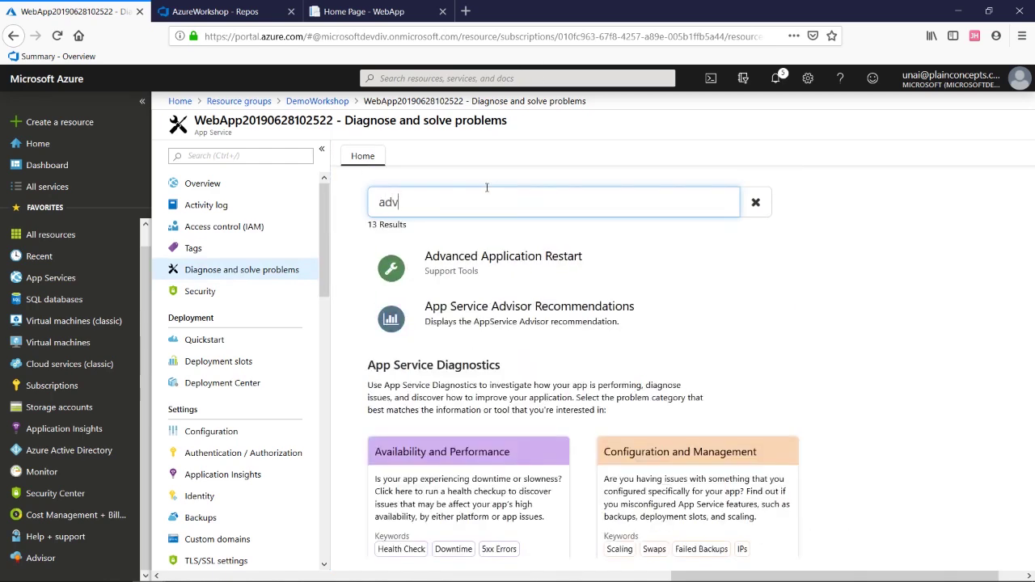
text(a)
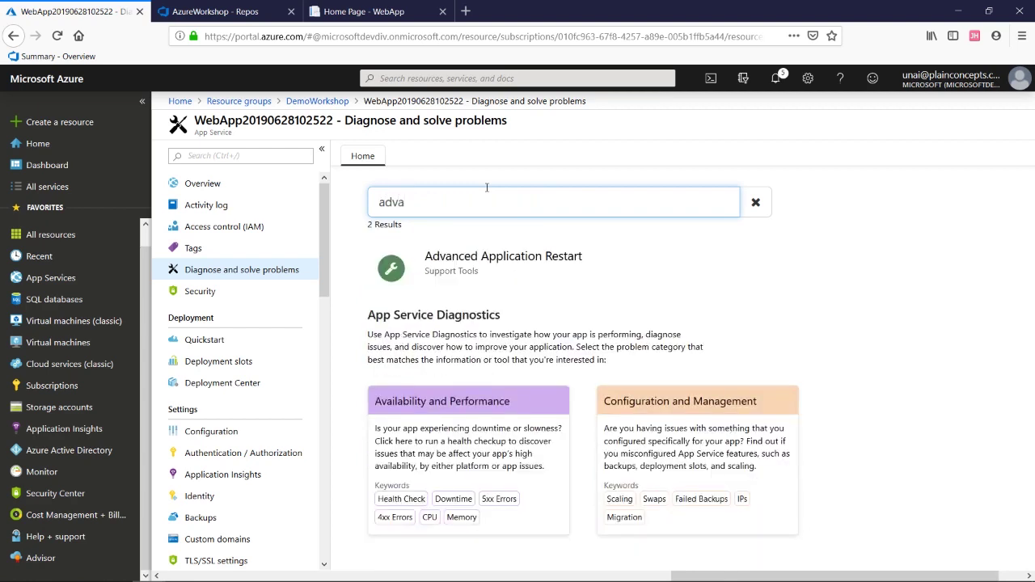
click(483, 283)
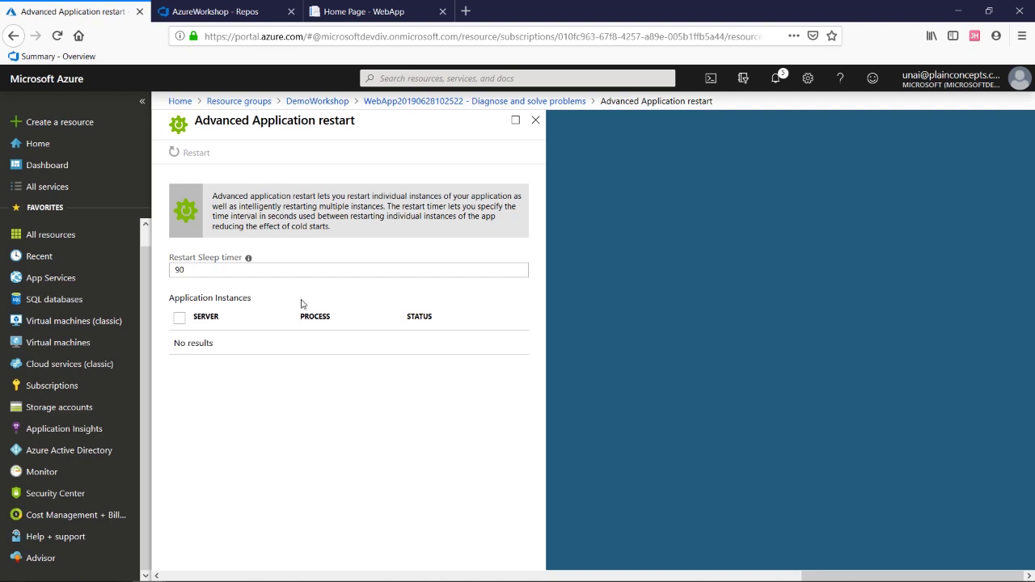
Load the published web app's Home and Privacy pages repeatedly, checking the Advanced Application restart page's instance list in between.
click(389, 9)
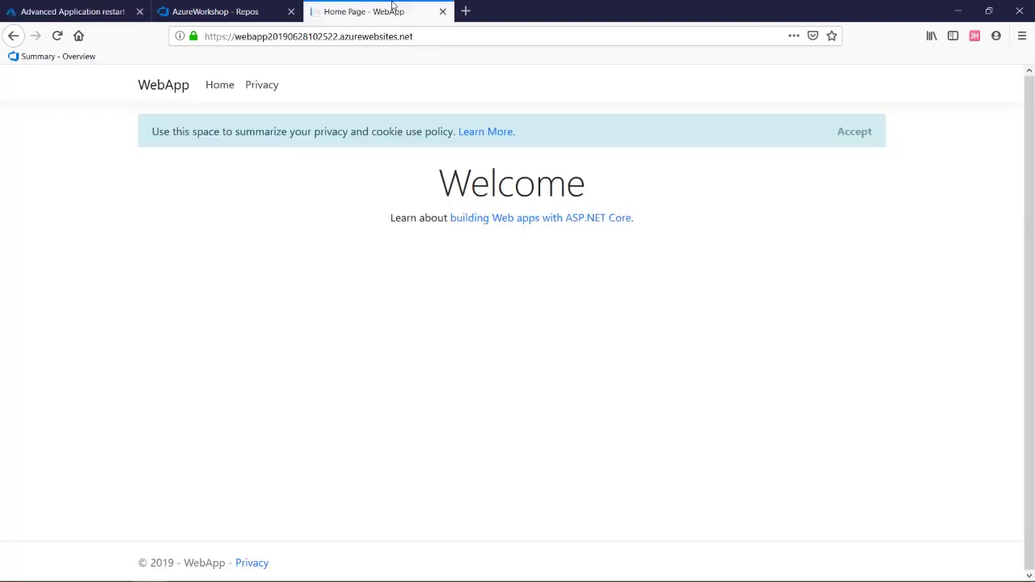
click(219, 87)
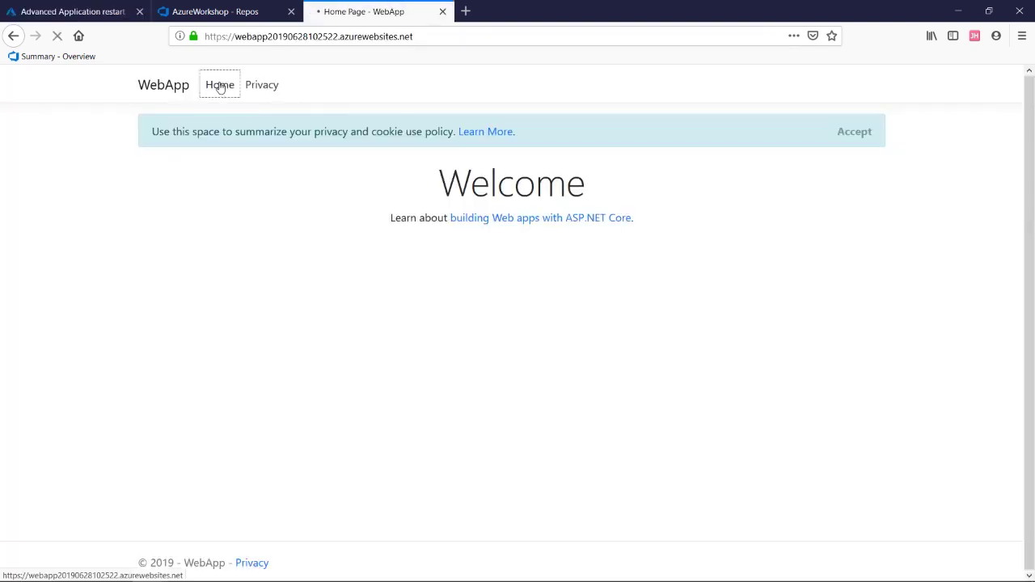
click(242, 91)
click(231, 87)
click(240, 88)
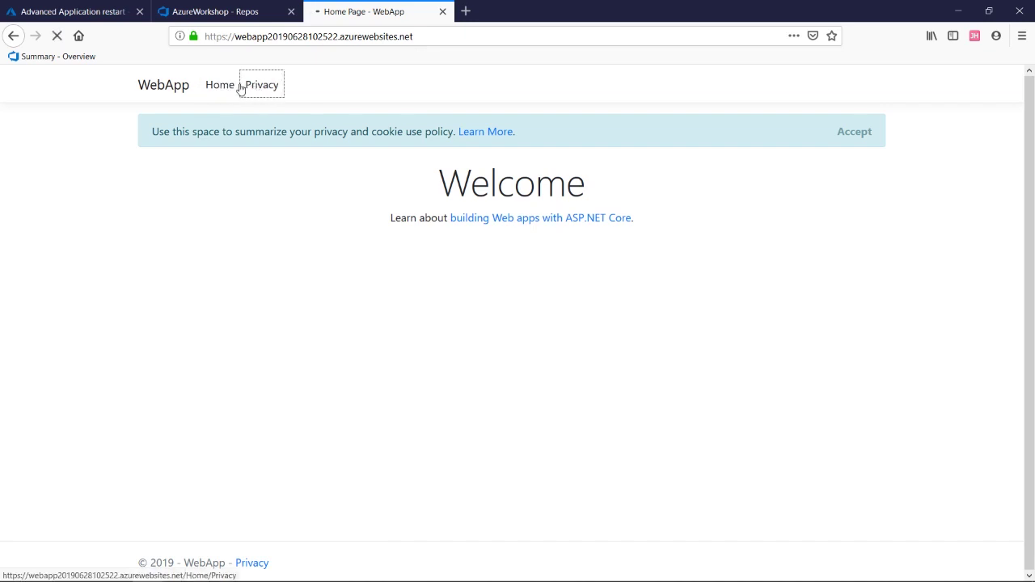
click(233, 89)
click(116, 4)
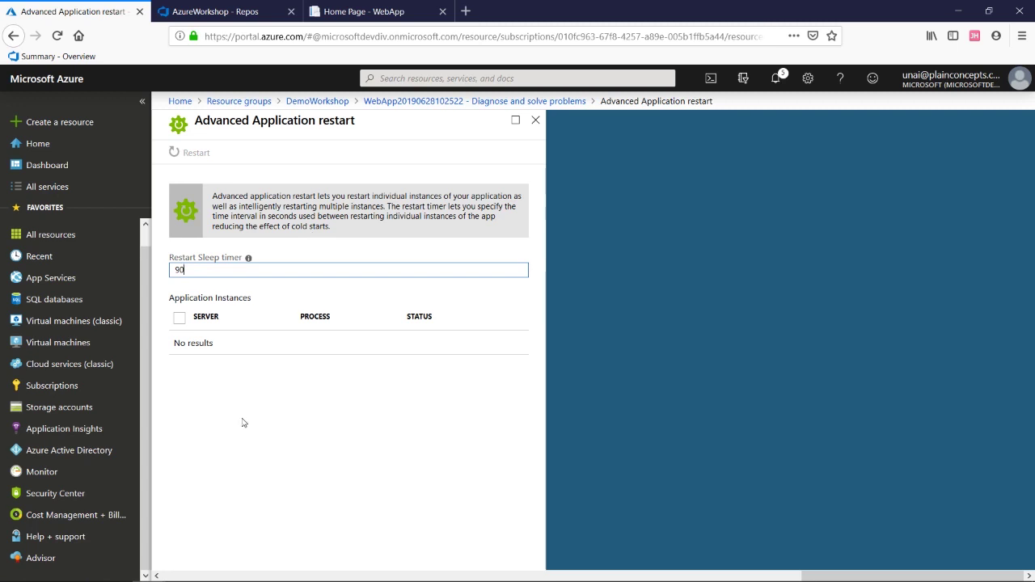
click(398, 5)
click(221, 84)
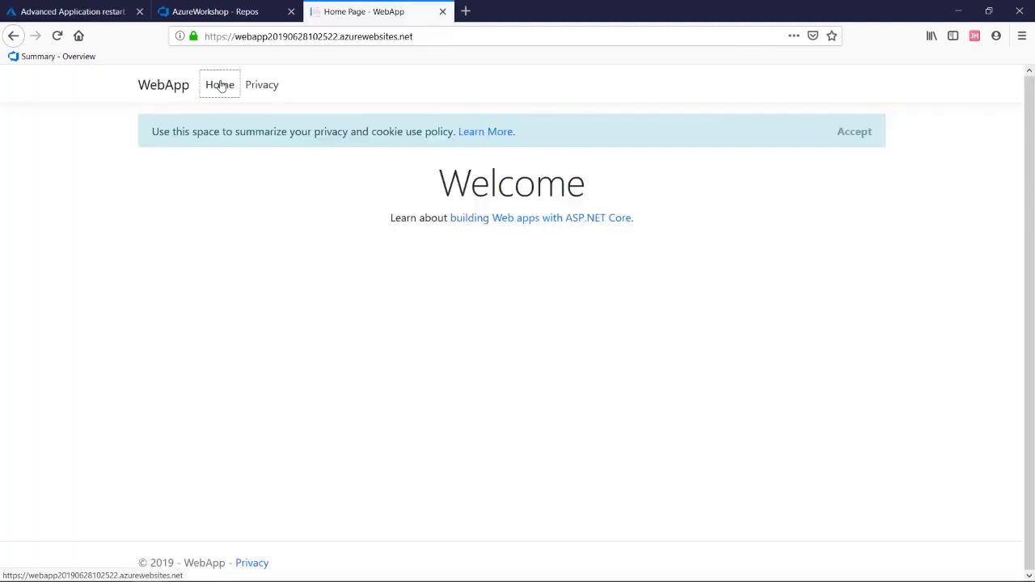
Alternate between the published app's Privacy and Home pages, recheck the Advanced Application restart instance list, and close that page.
click(250, 87)
click(209, 90)
click(248, 92)
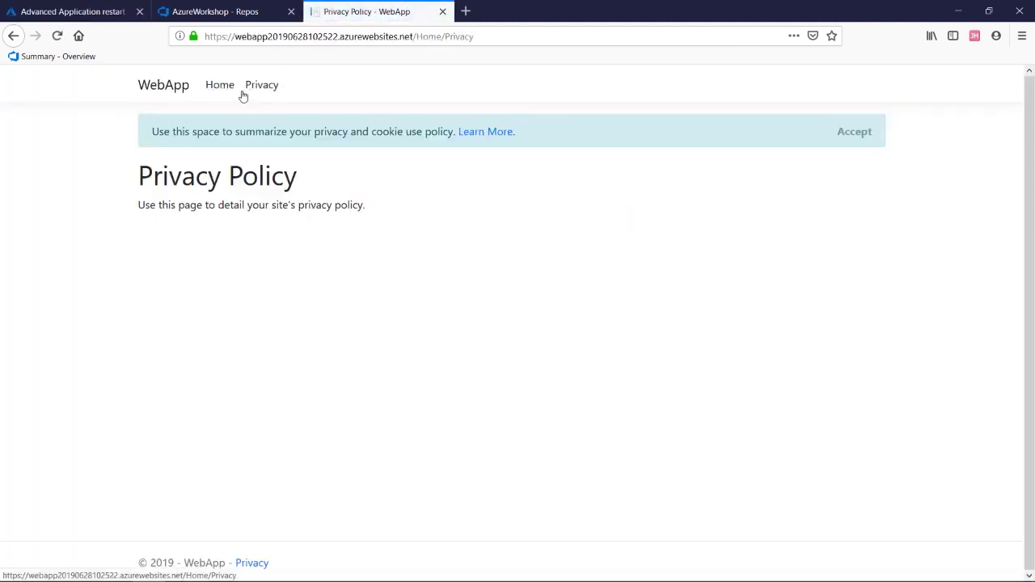
click(122, 10)
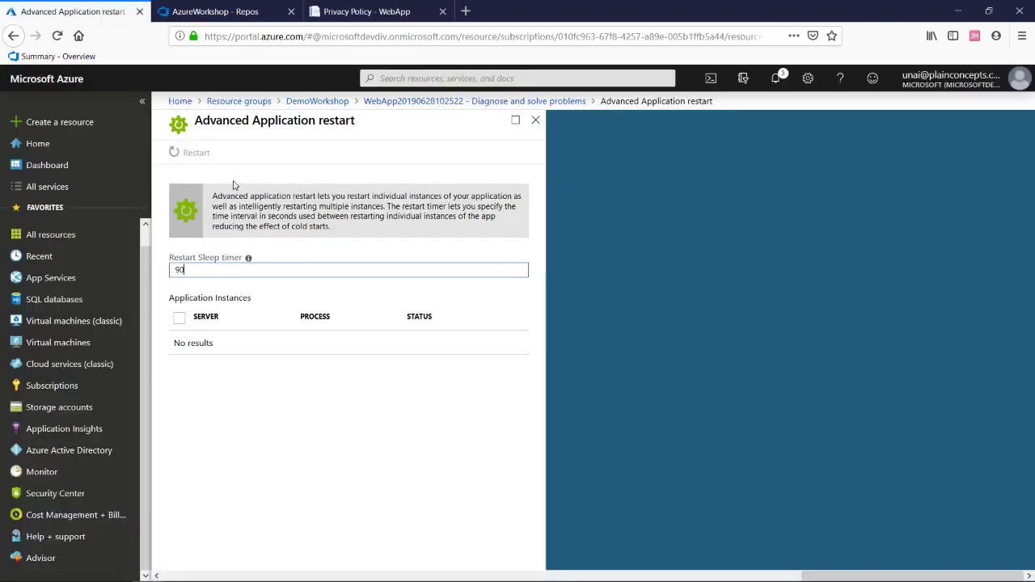
click(535, 120)
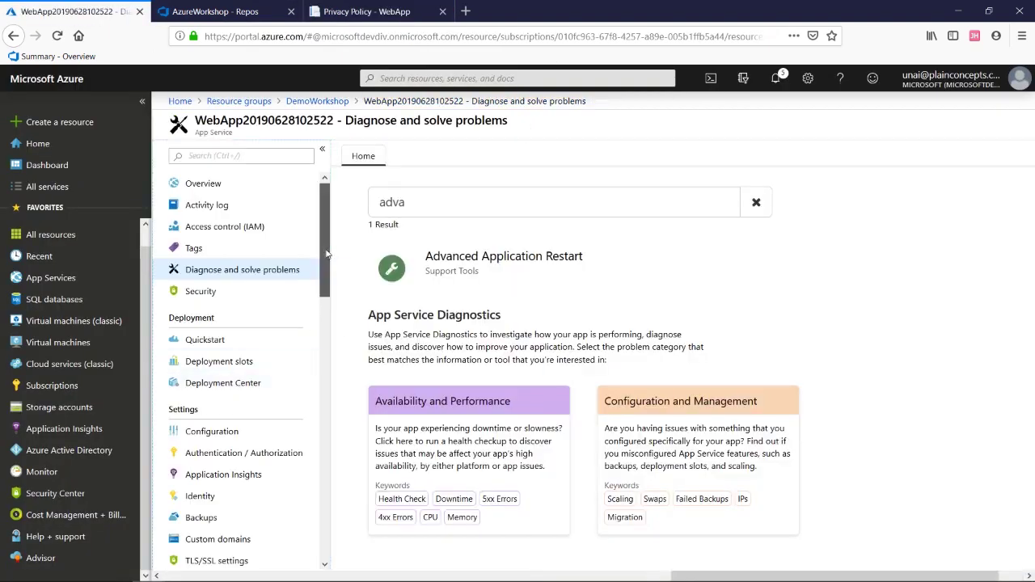
drag(327, 254, 321, 440)
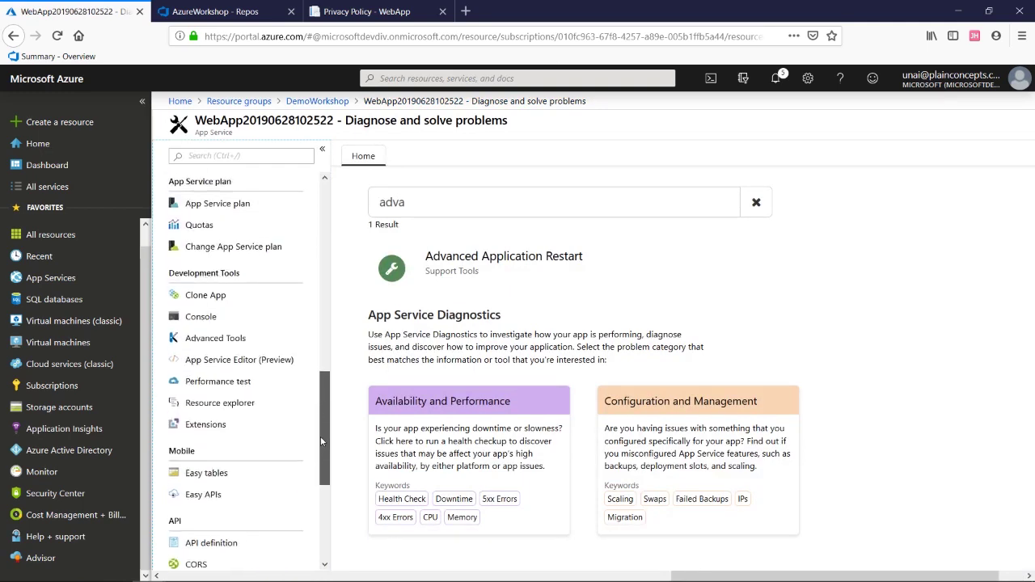
drag(320, 437, 333, 270)
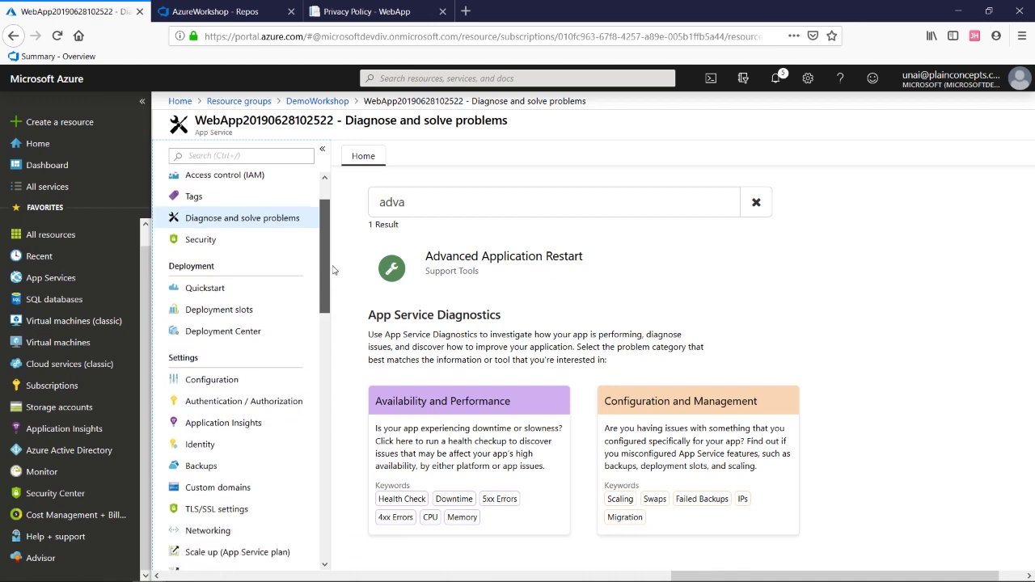
click(287, 315)
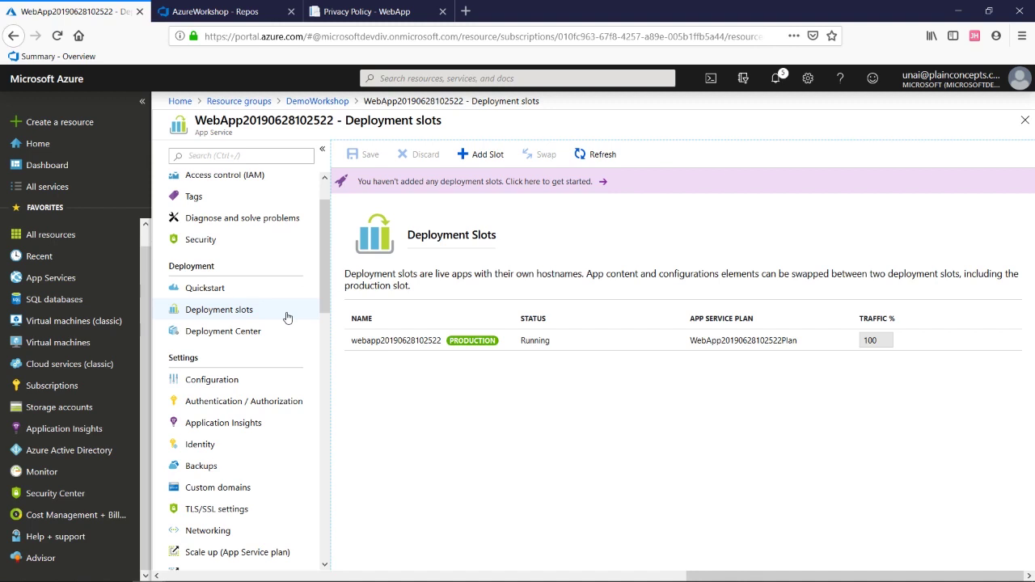
click(480, 154)
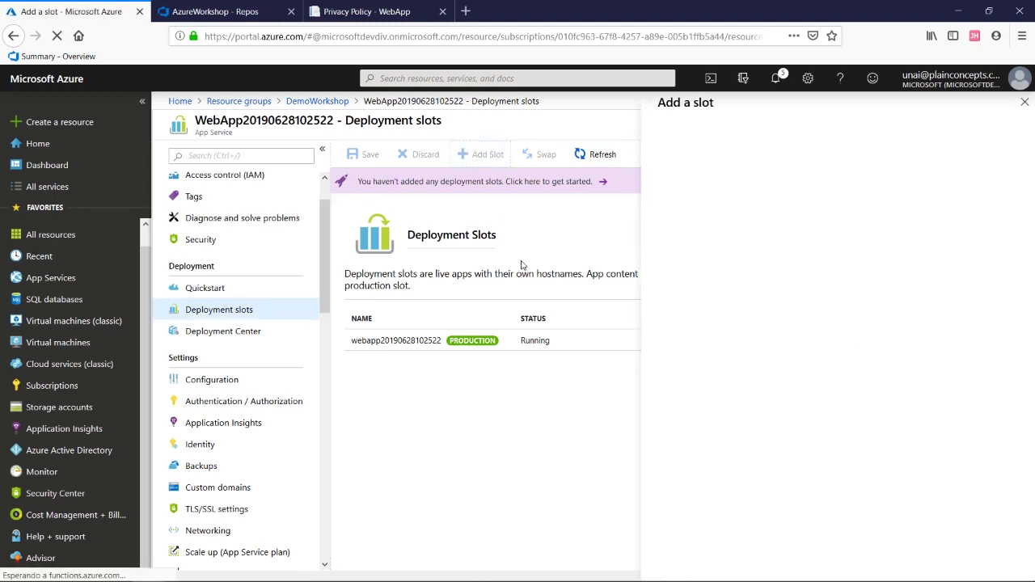
click(712, 150)
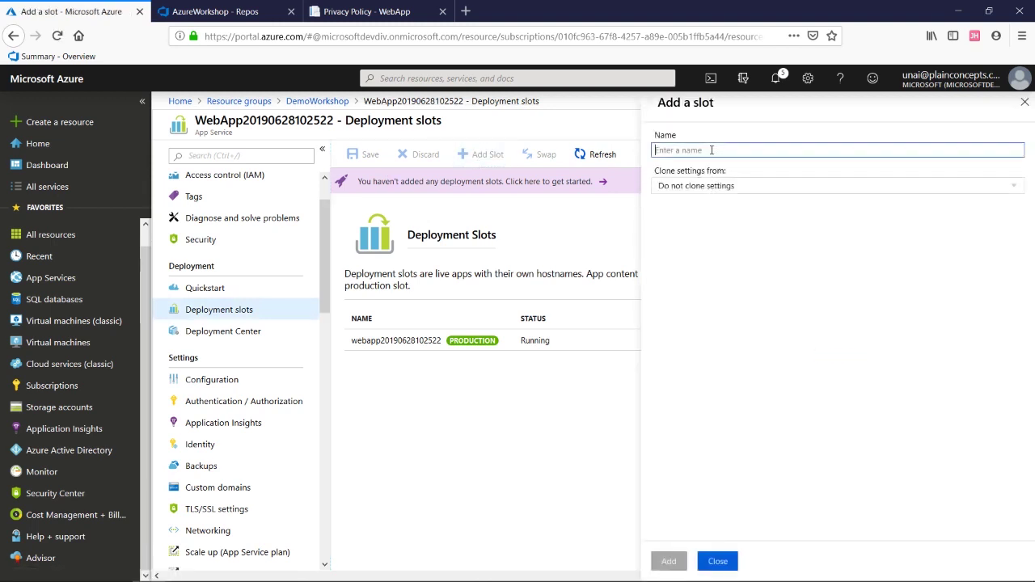
text(Staging)
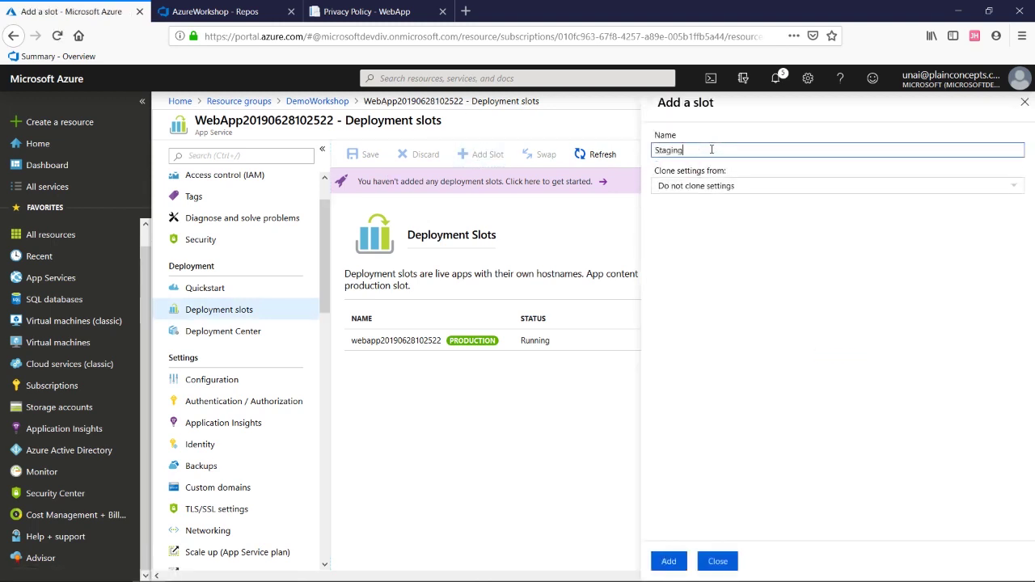
click(748, 184)
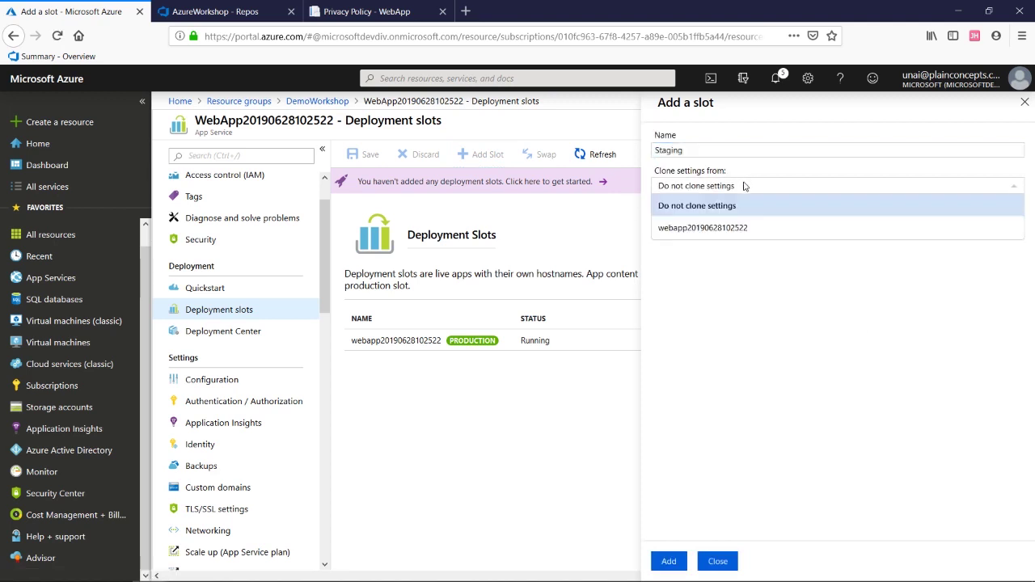
click(734, 226)
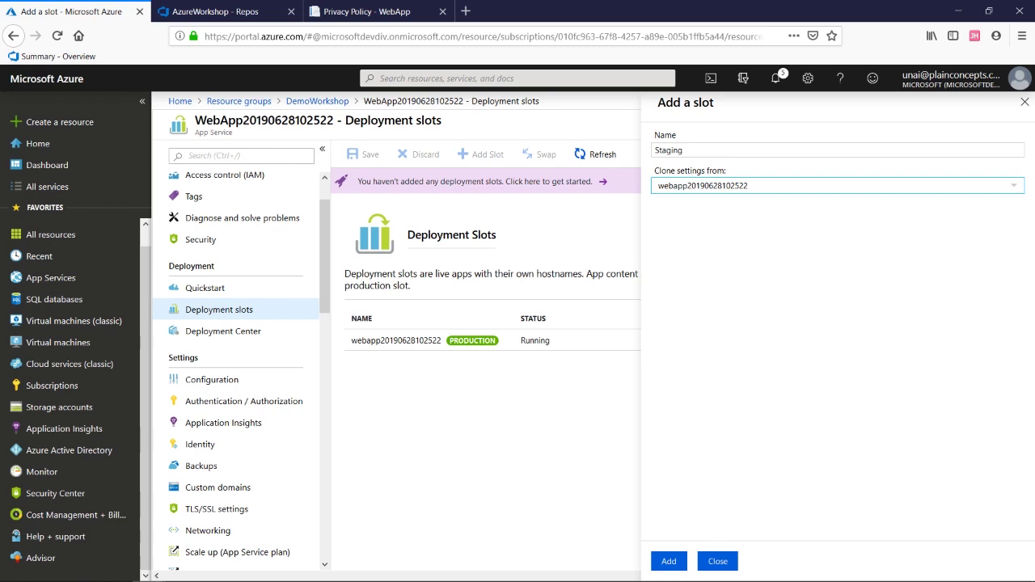
click(668, 559)
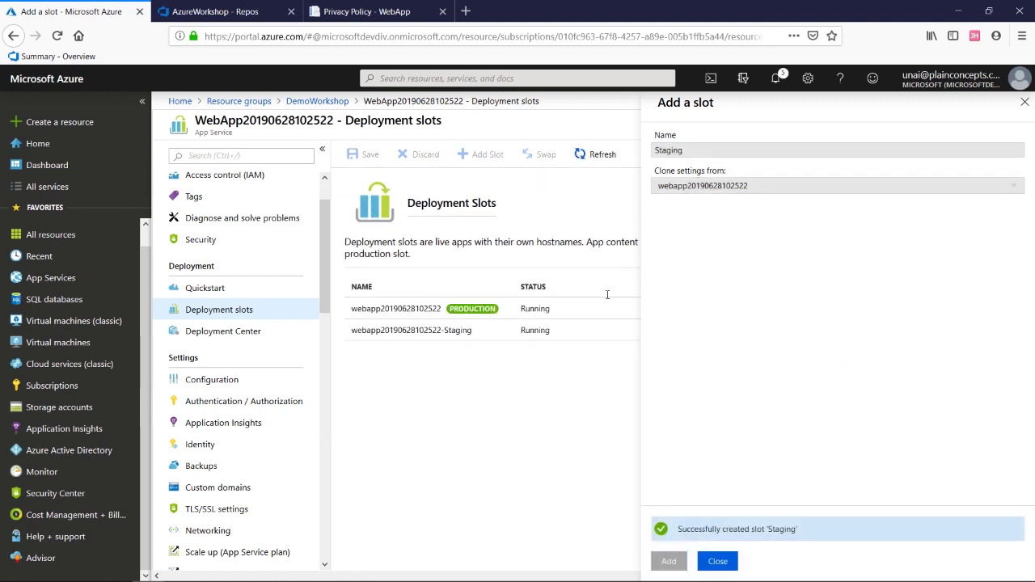
click(1024, 102)
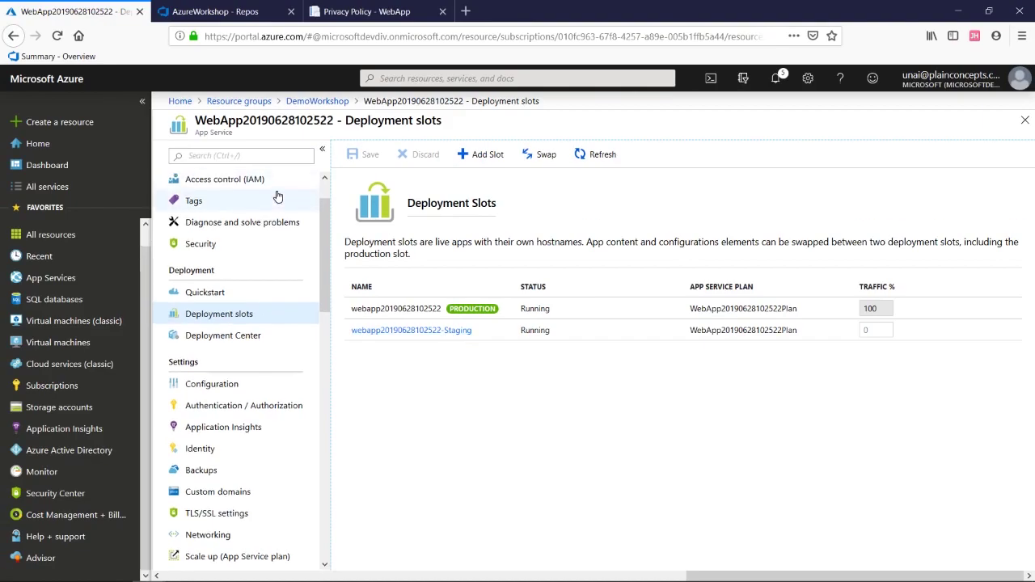
Load the Staging slot's Home/Privacy page by adding "-Staging" to the app's host name in the address.
click(384, 6)
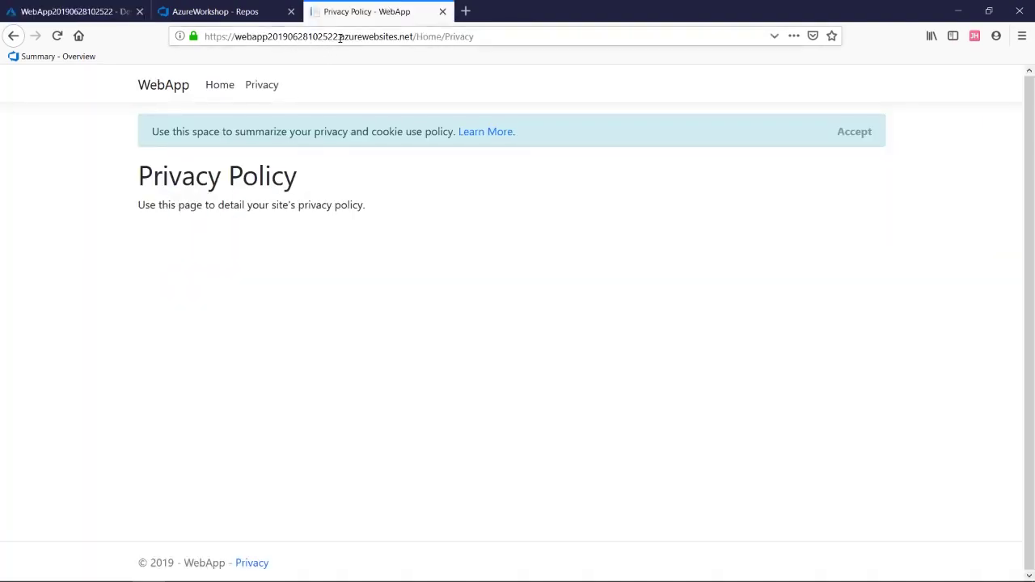
drag(339, 36, 236, 37)
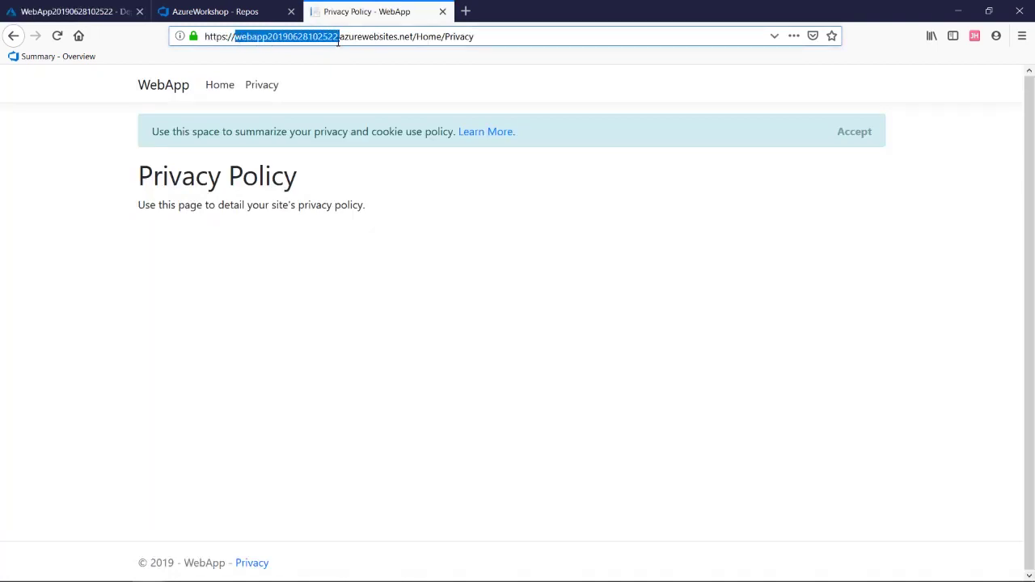
key(Right)
text(-Stagi)
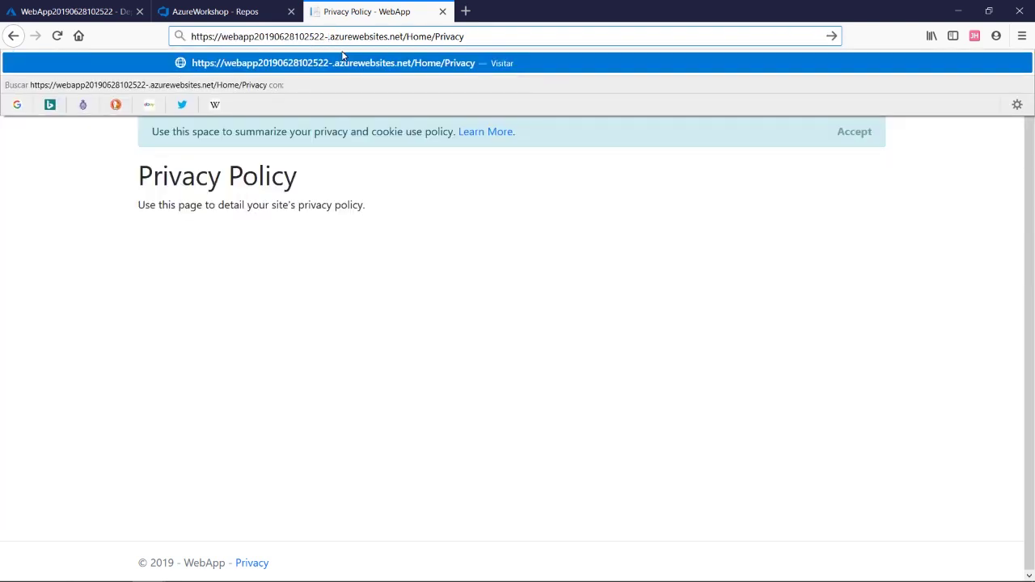
text(ng)
key(Return)
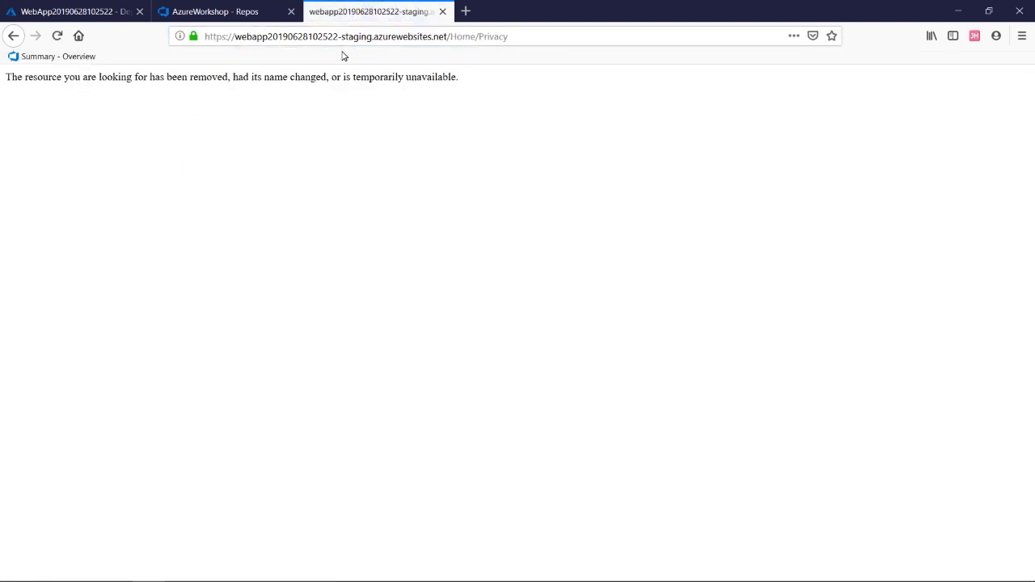
Open the Staging slot's overview from the Deployment slots page and visit the slot's root URL.
key(ctrl+shift+Tab)
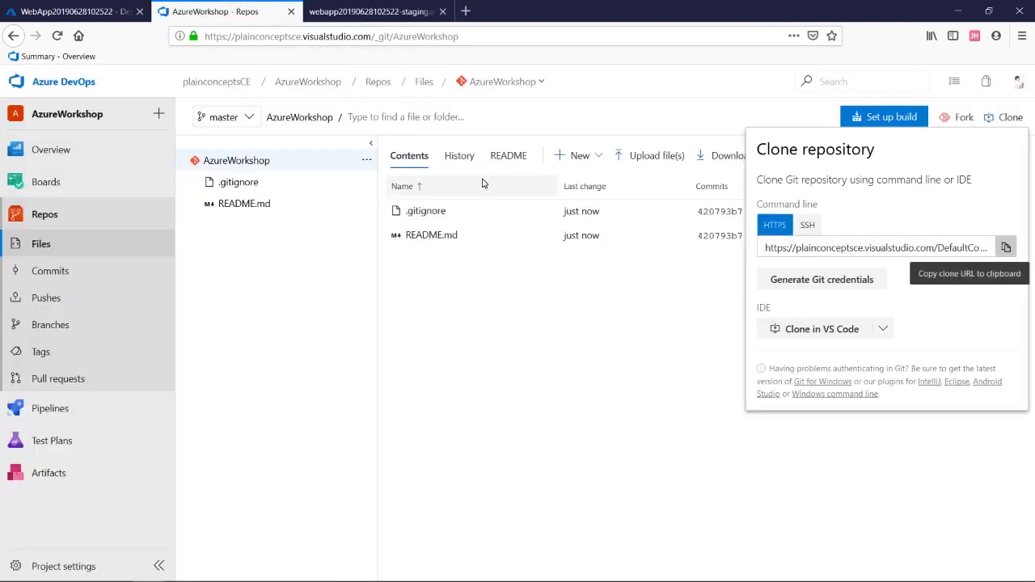
key(ctrl+shift+Tab)
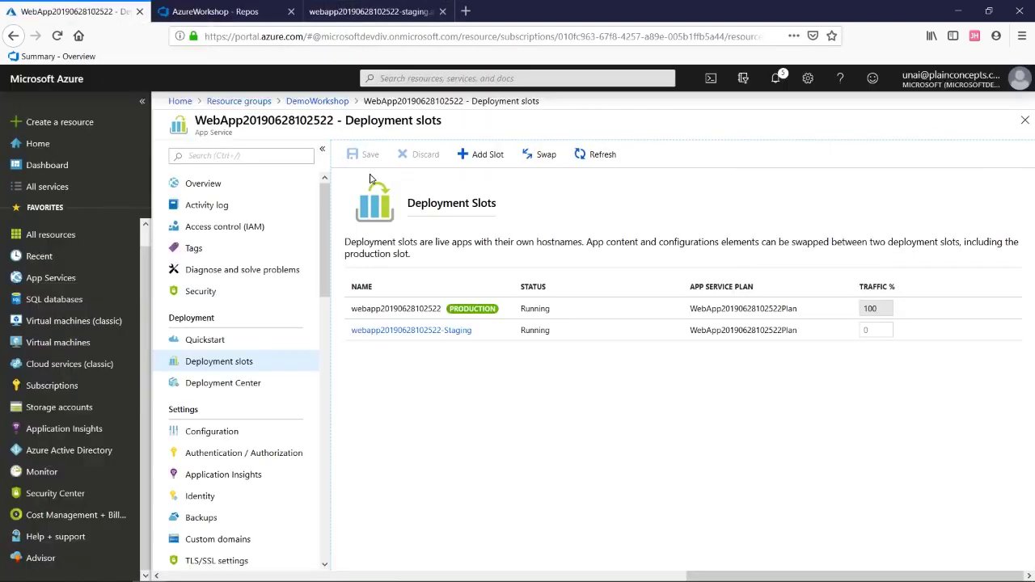
click(459, 333)
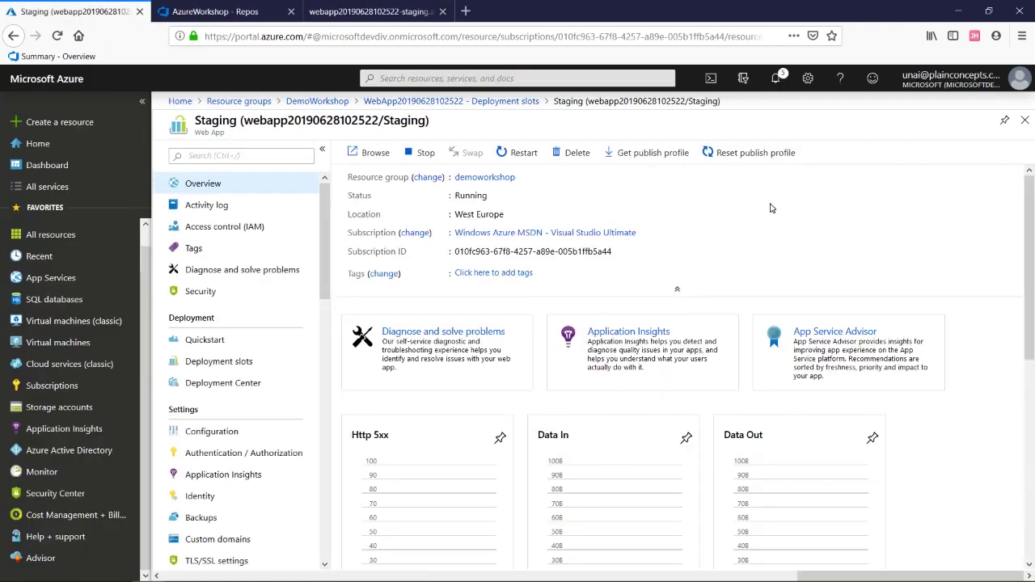
click(812, 184)
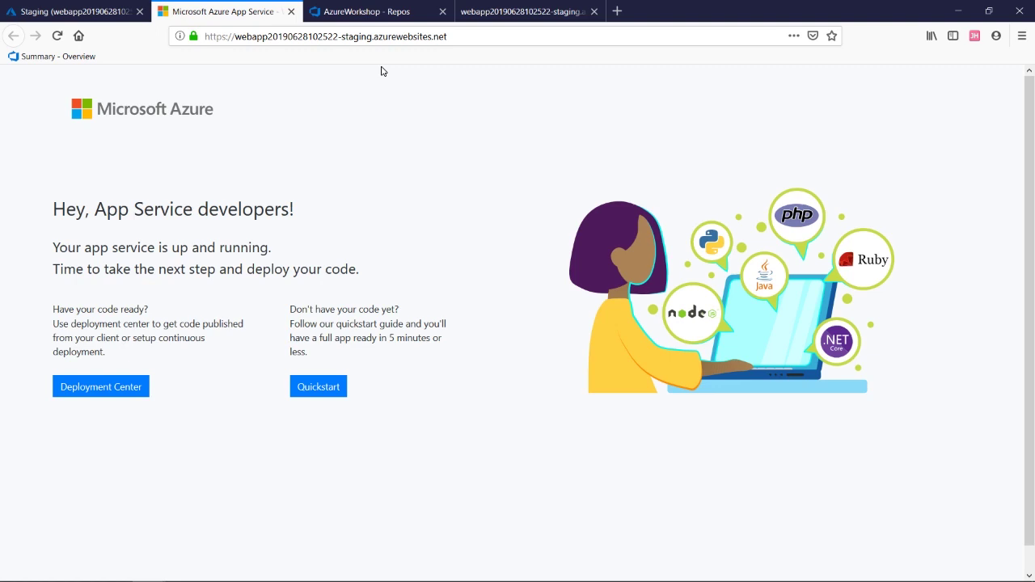
Switch to Visual Studio and open _Layout.cshtml from the WebApp project's Views/Shared folder.
key(alt+Tab)
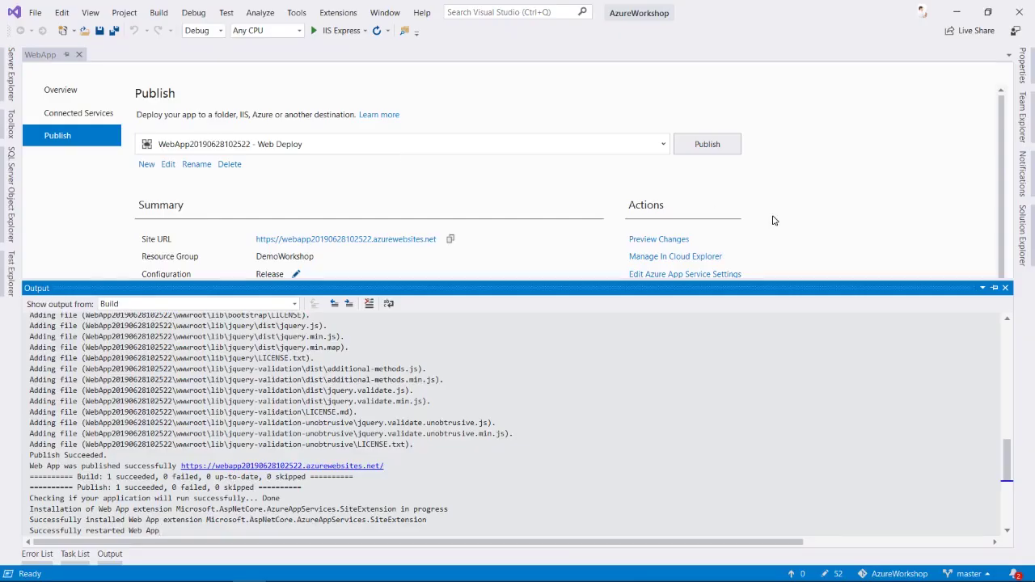
click(1022, 234)
click(652, 202)
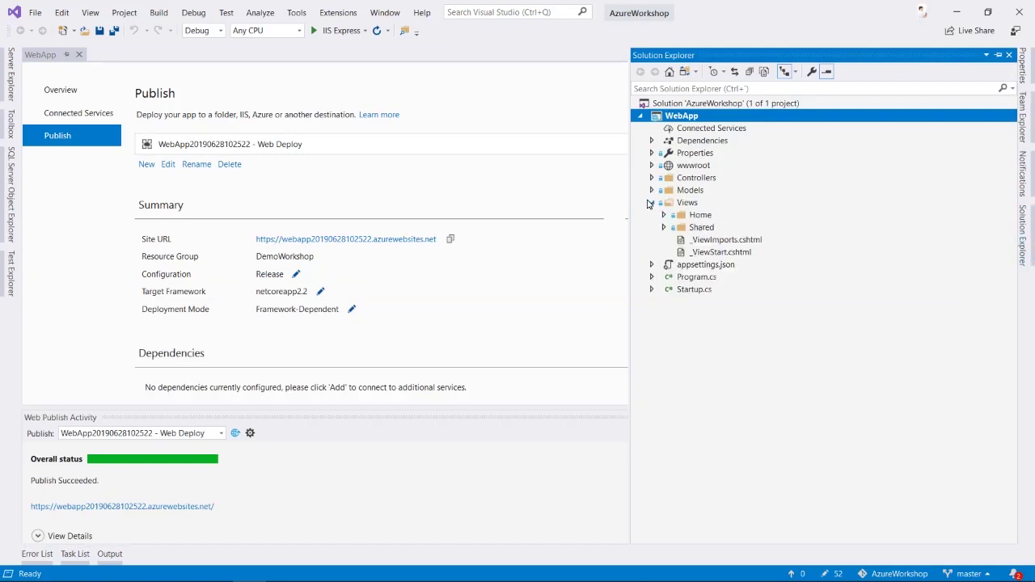
click(664, 227)
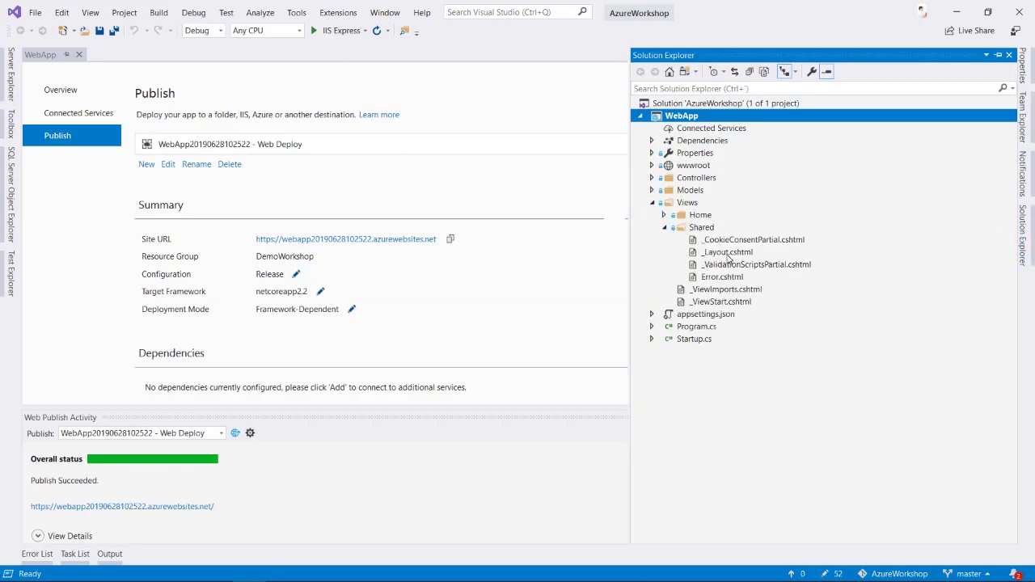
double_click(727, 251)
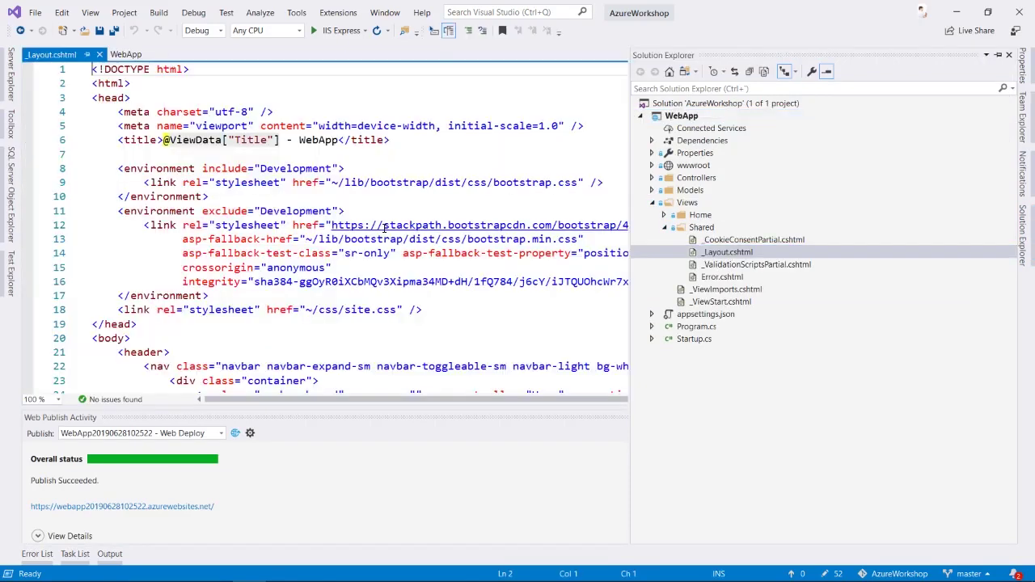
Extend the layout's page title text to "WebApp Staging Slot" and save the file.
scroll(453, 265, down, 6)
scroll(453, 265, up, 6)
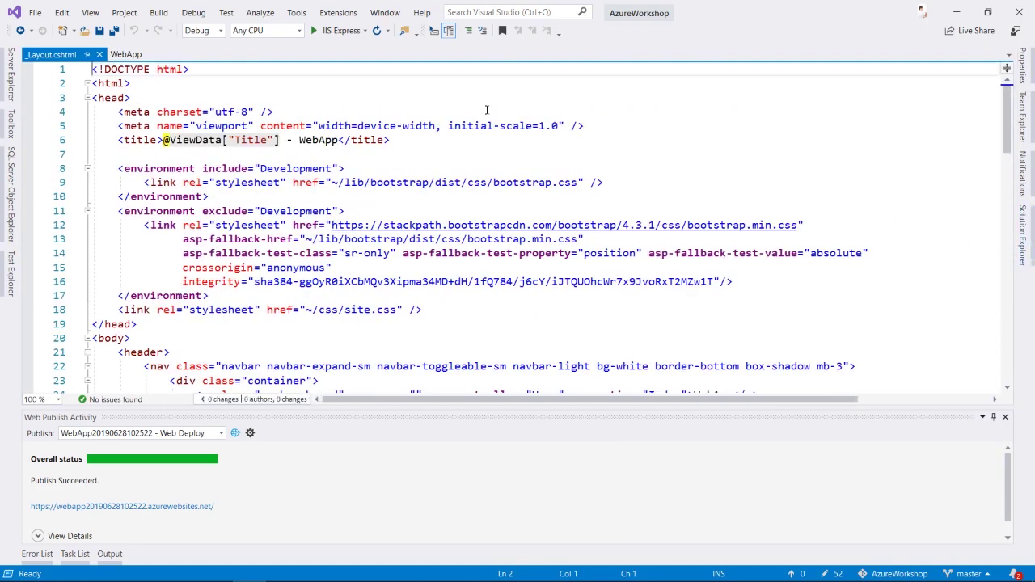
click(340, 139)
text(Sa)
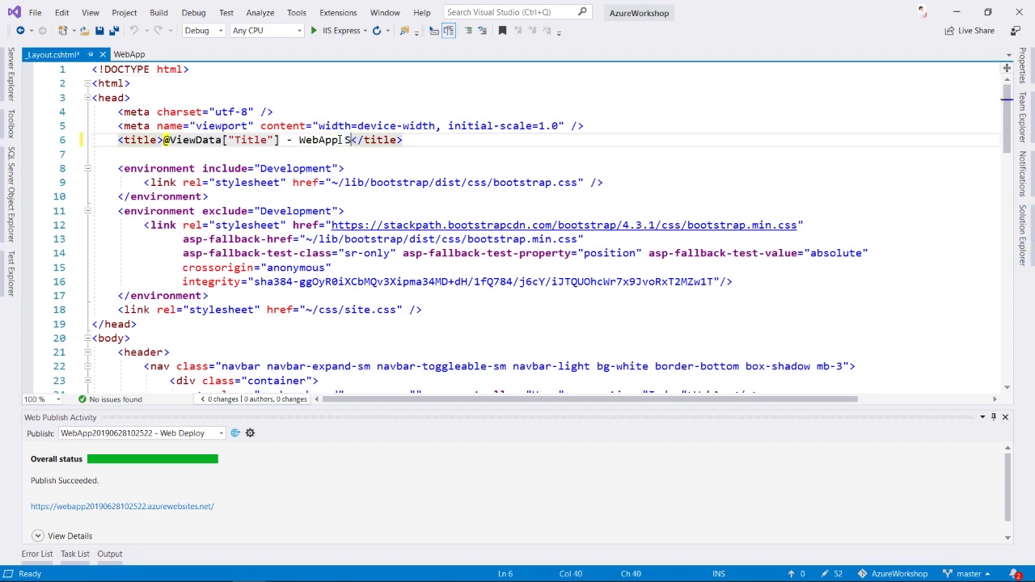
key(BackSpace)
text(taging Slot)
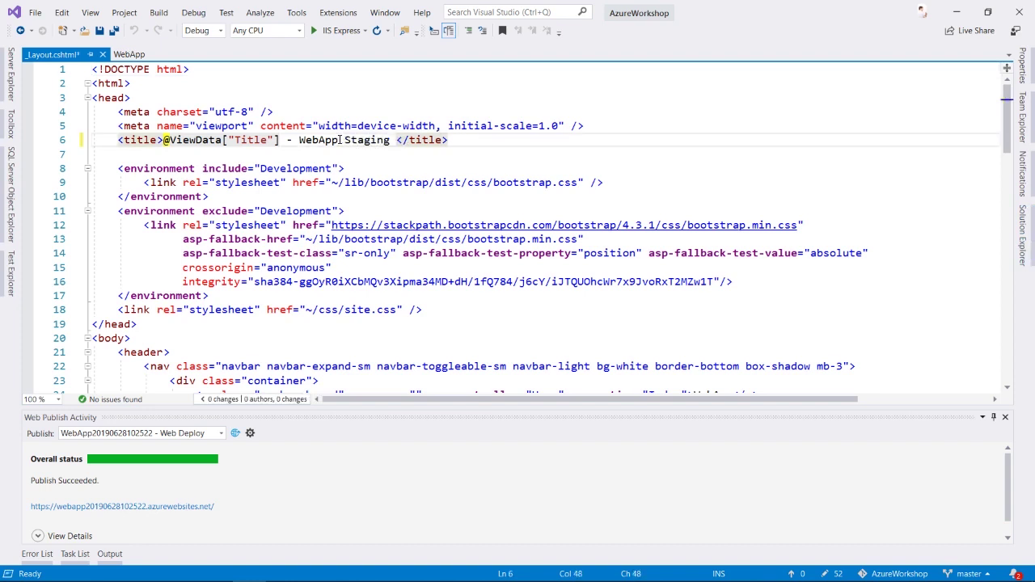
key(ctrl+s)
Open the WebApp project's Publish page and start a new publish profile targeting App Service.
click(1022, 235)
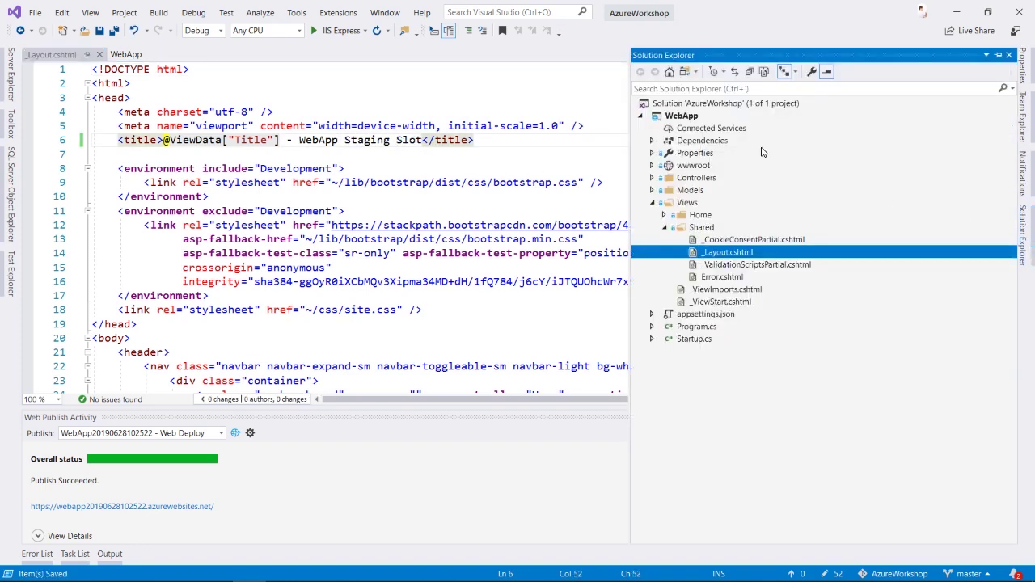
right_click(681, 116)
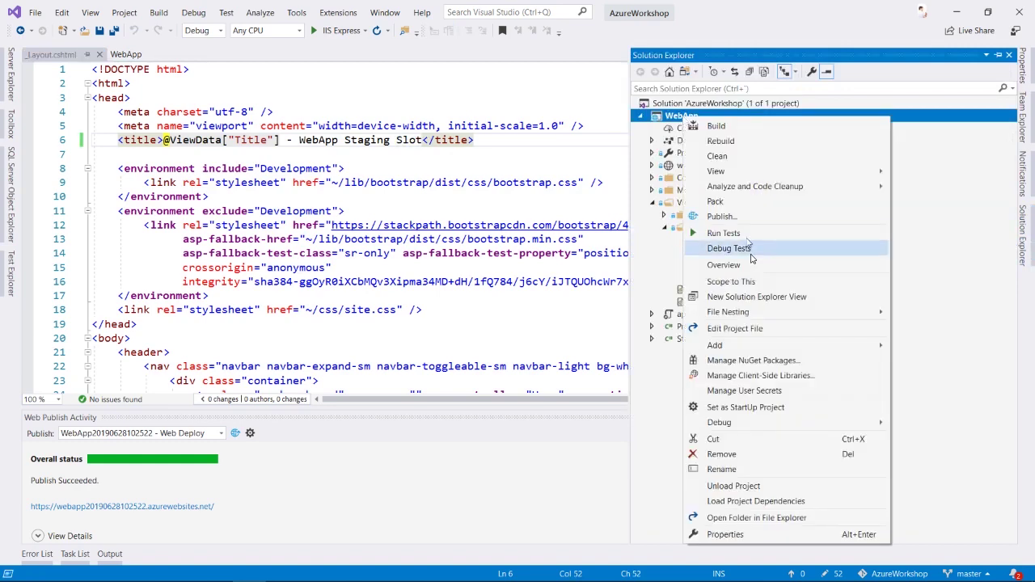
click(688, 220)
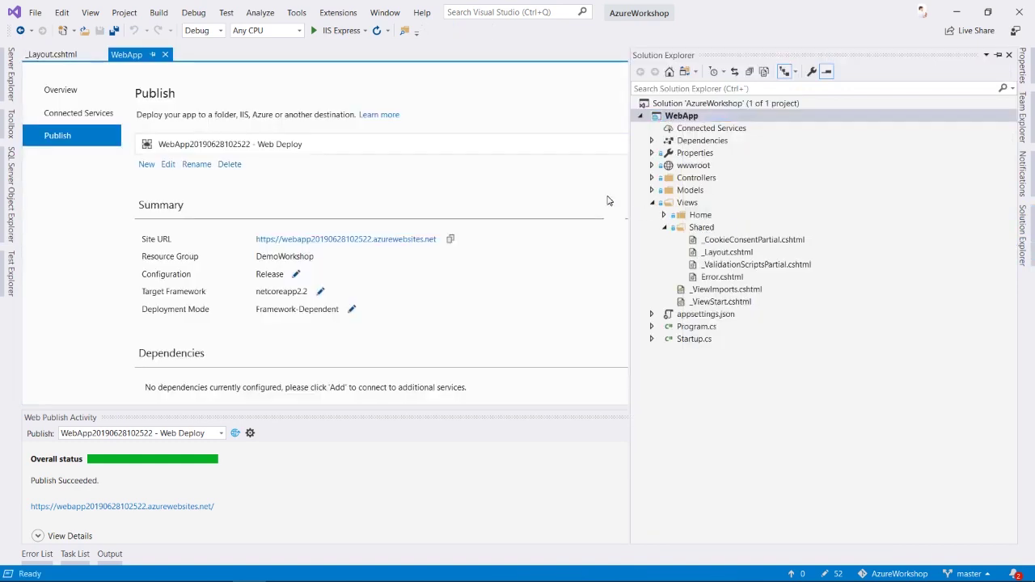
click(147, 164)
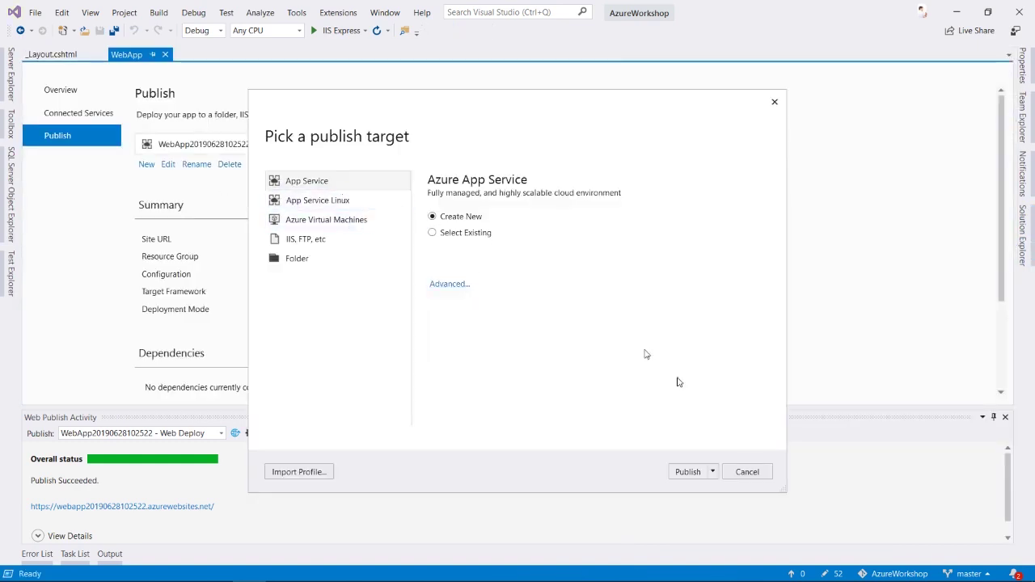
click(687, 472)
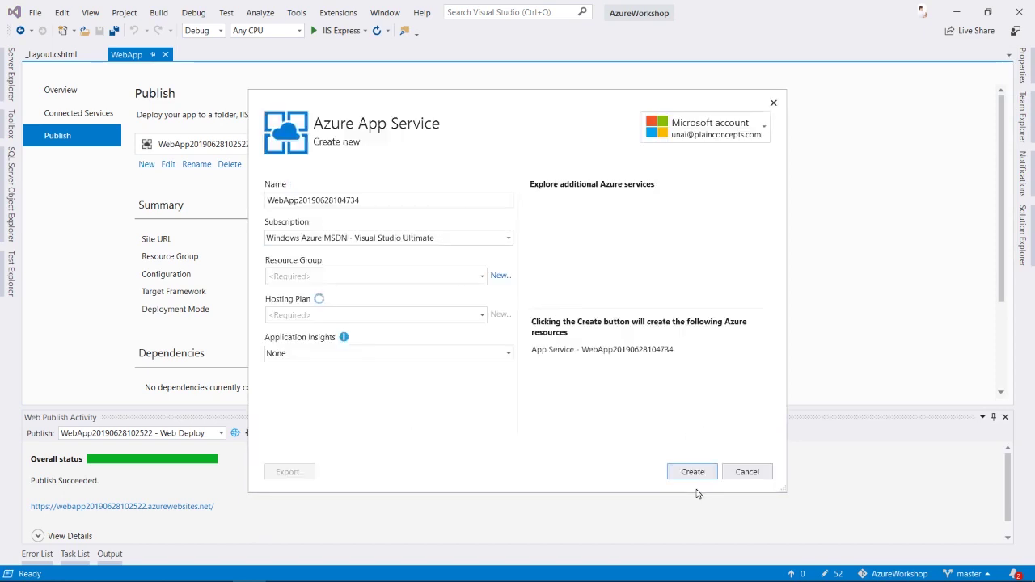
click(774, 103)
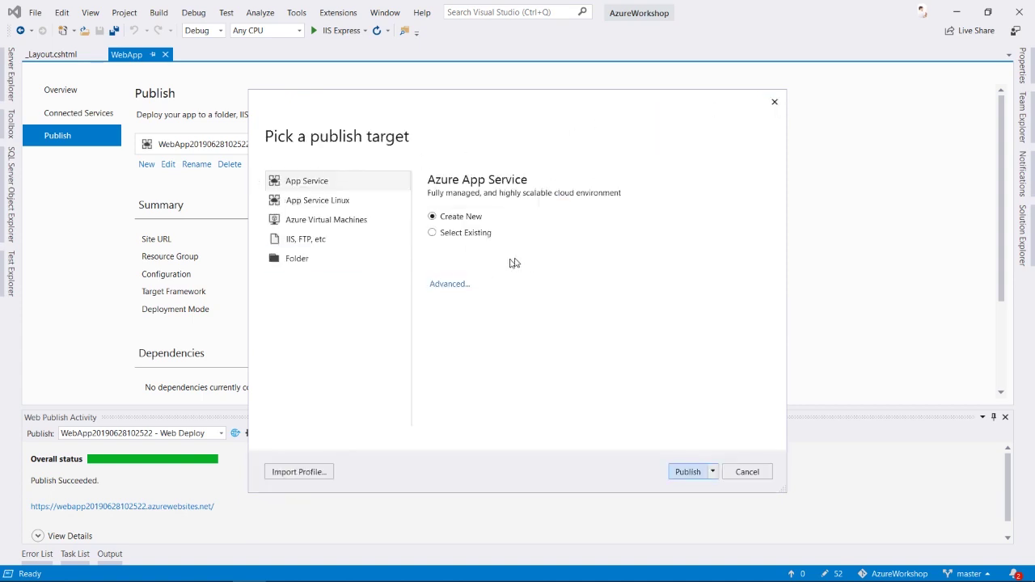
click(483, 235)
click(678, 471)
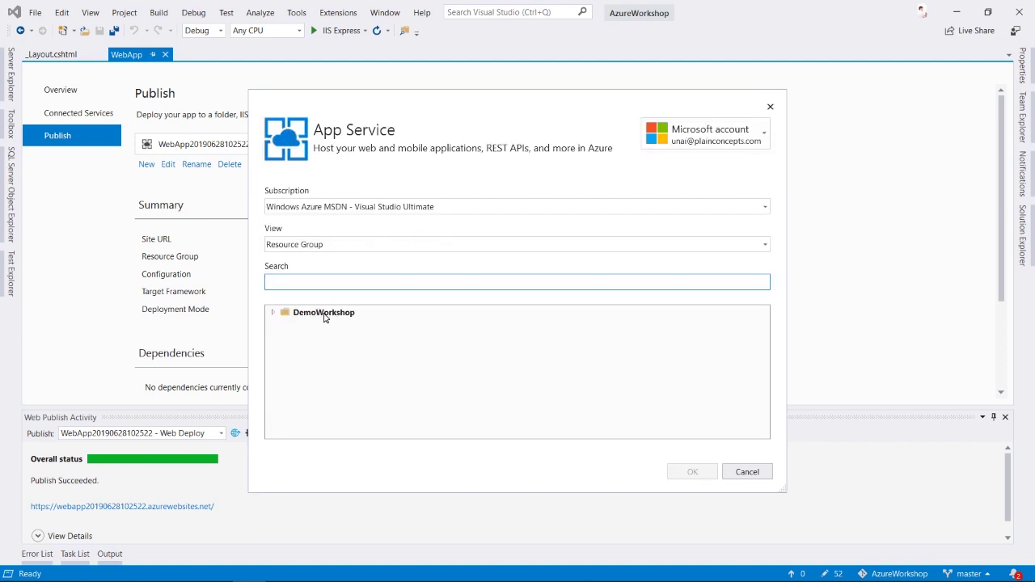
click(272, 312)
click(284, 325)
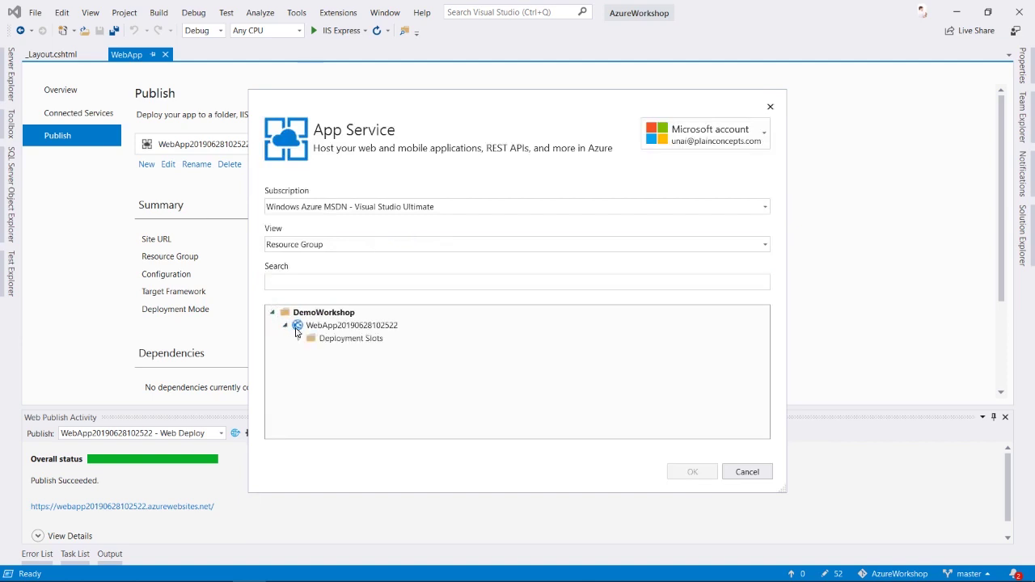
click(299, 338)
click(343, 353)
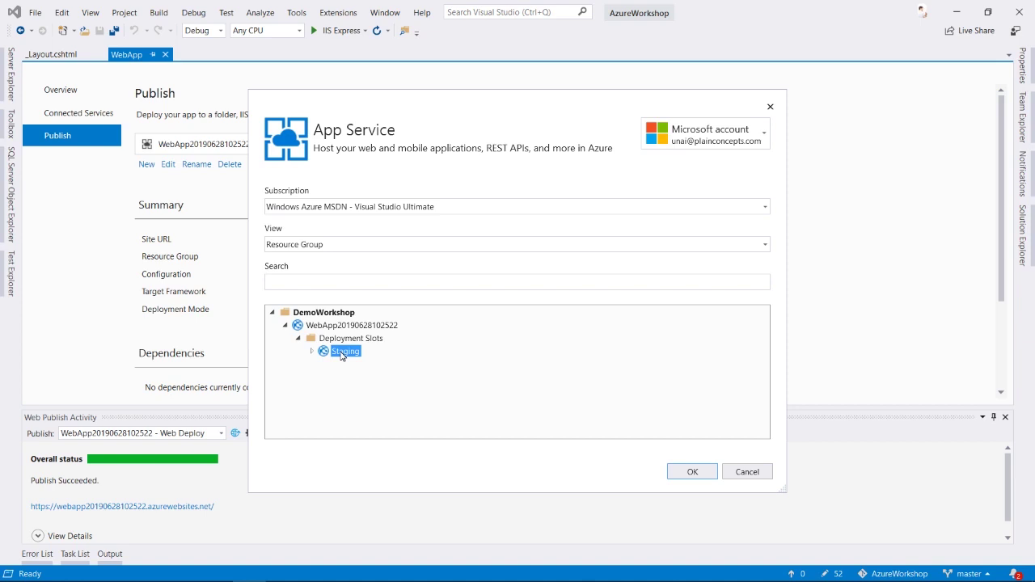
click(694, 479)
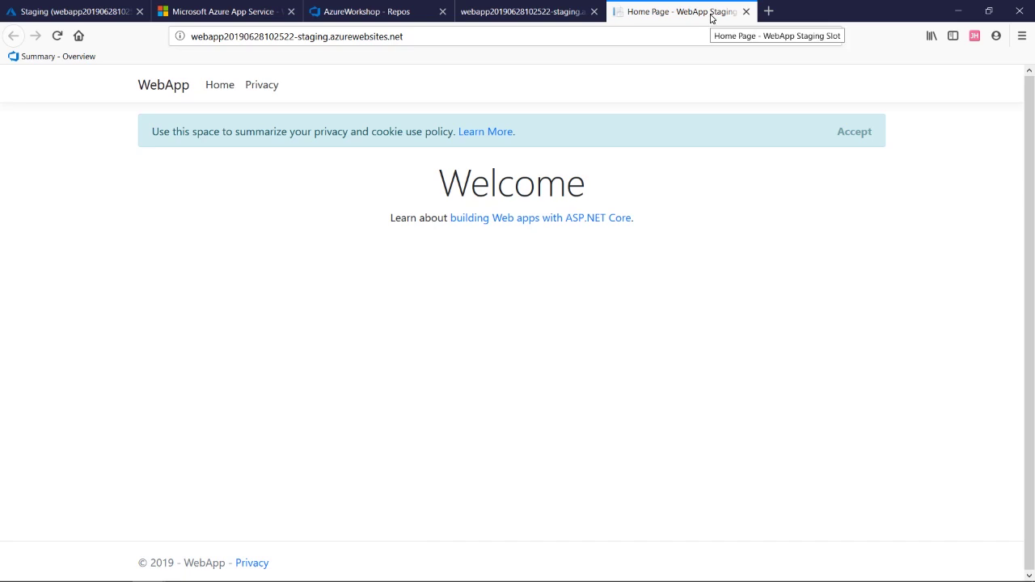
Switch to the browser's Home/Privacy page and load its production version by removing "-staging" from the host name.
click(500, 9)
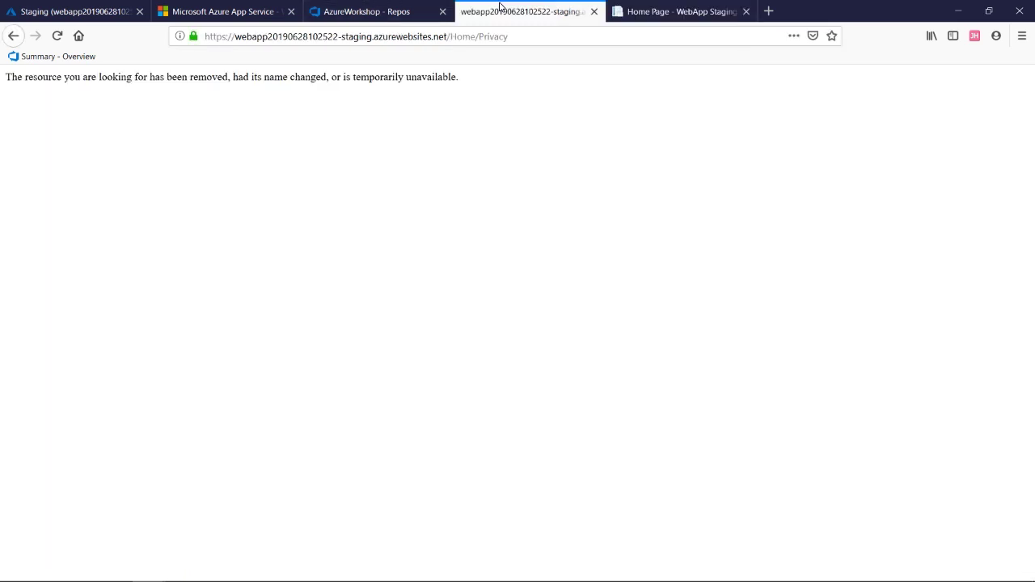
click(373, 37)
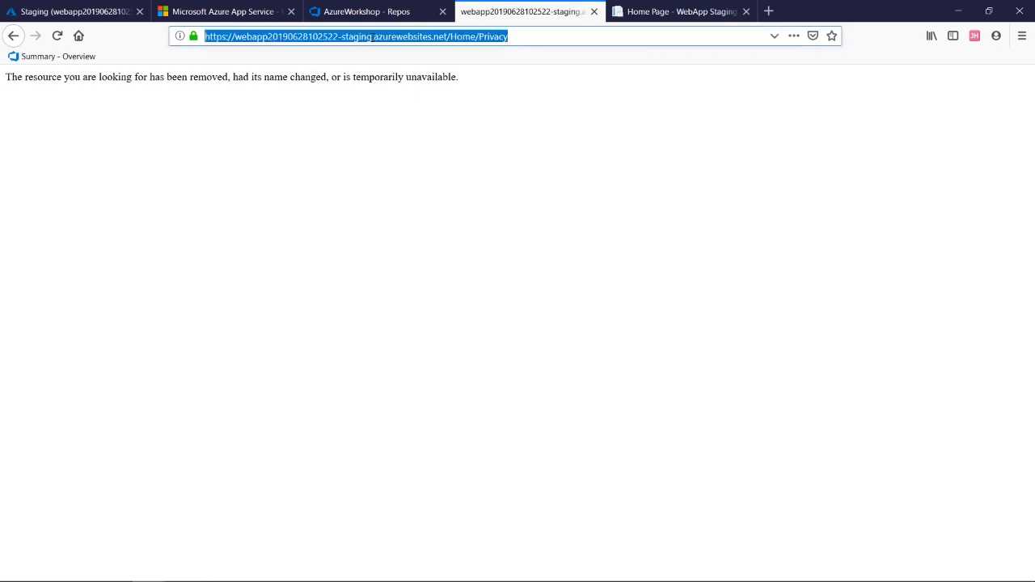
click(372, 36)
key(BackSpace)
key(BackSpace)
key(BackSpace)
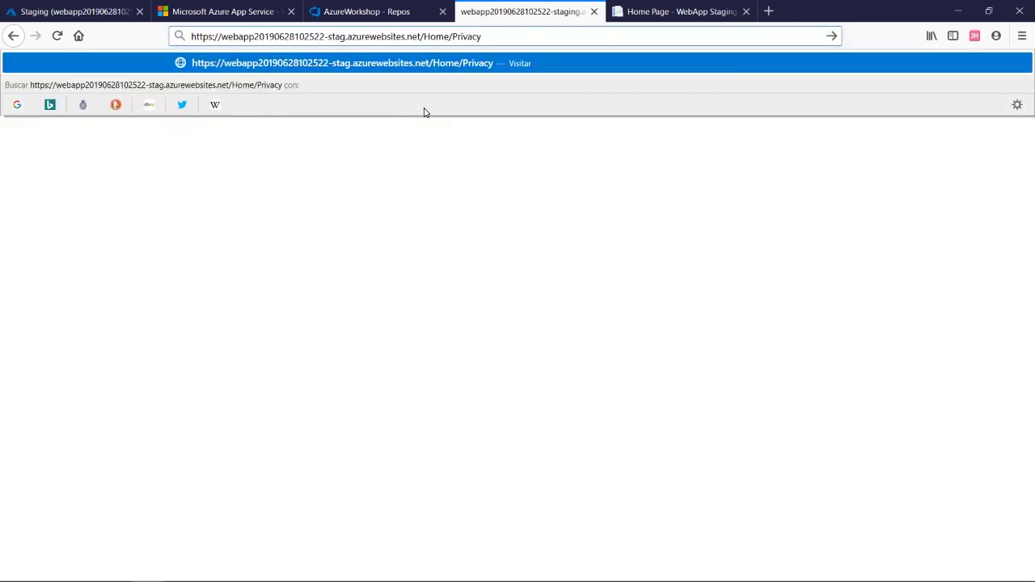
key(BackSpace)
key(BackSpace)
key(BackSpace)
key(BackSpace)
key(BackSpace)
key(Return)
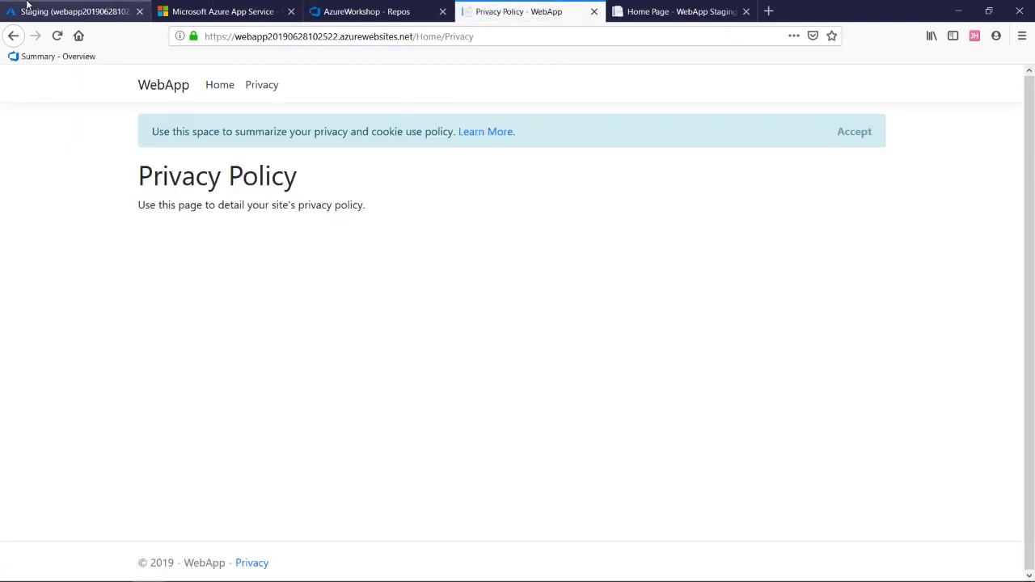
click(75, 11)
click(275, 361)
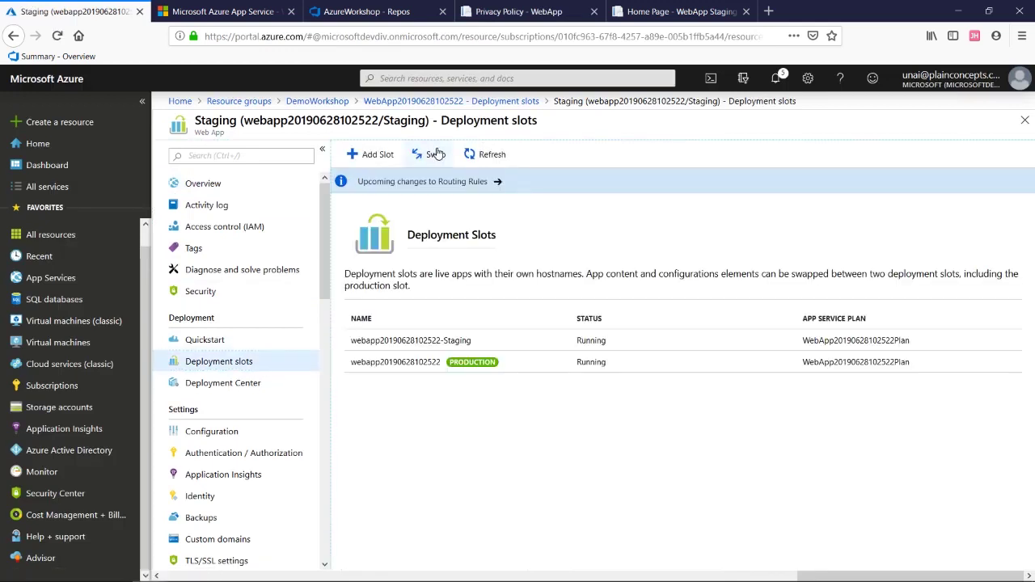
click(434, 154)
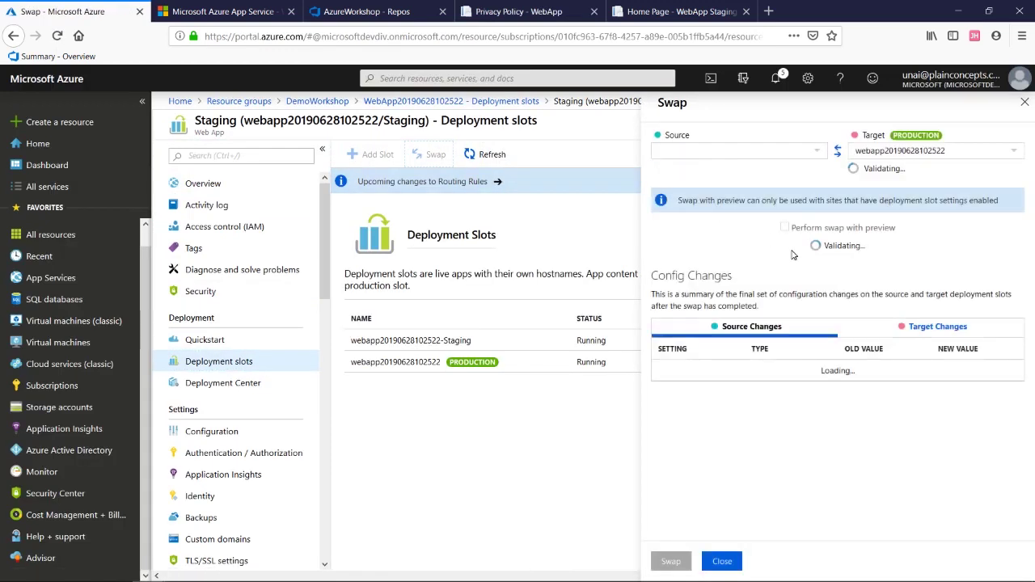
click(785, 150)
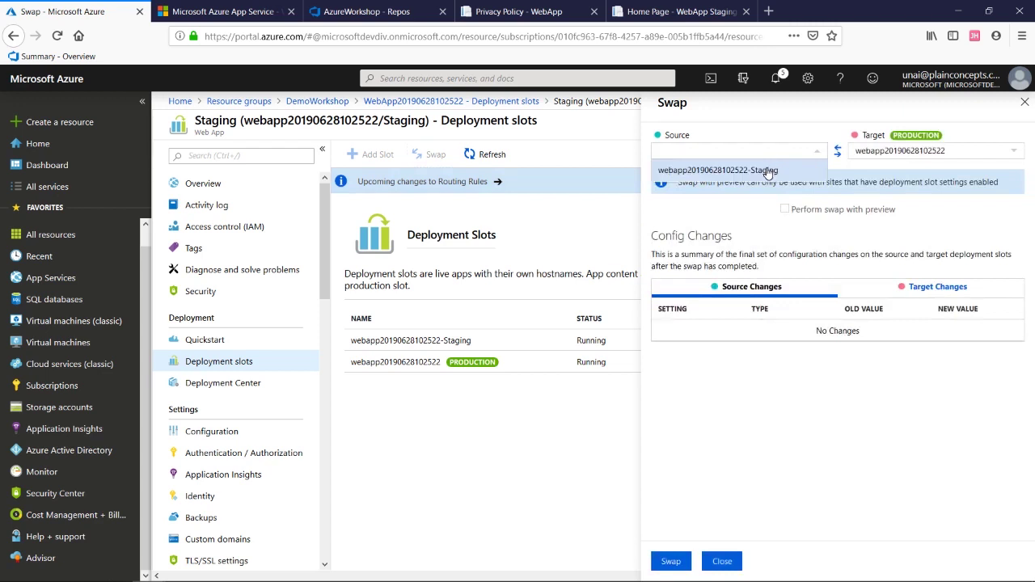
click(771, 171)
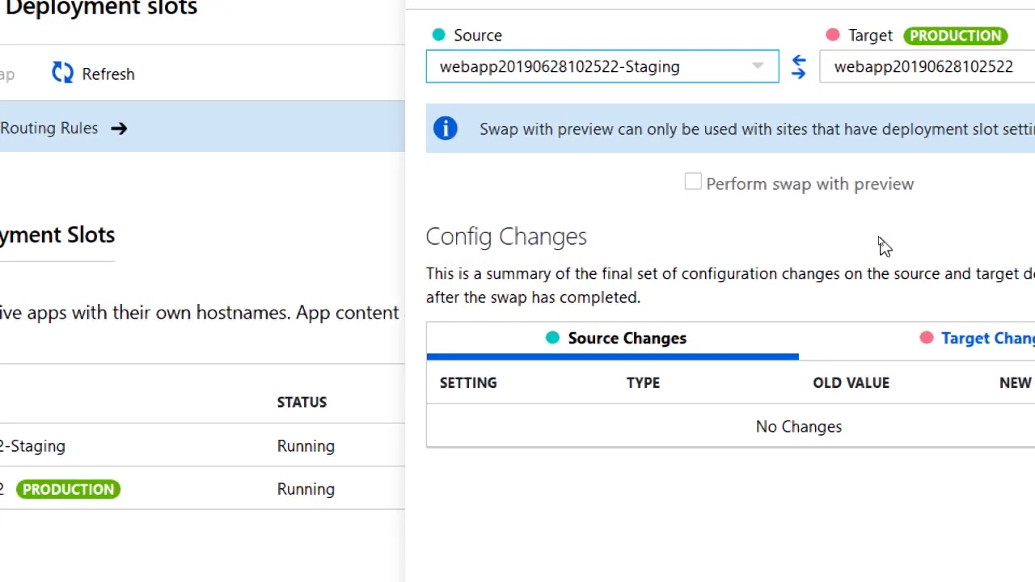
click(688, 192)
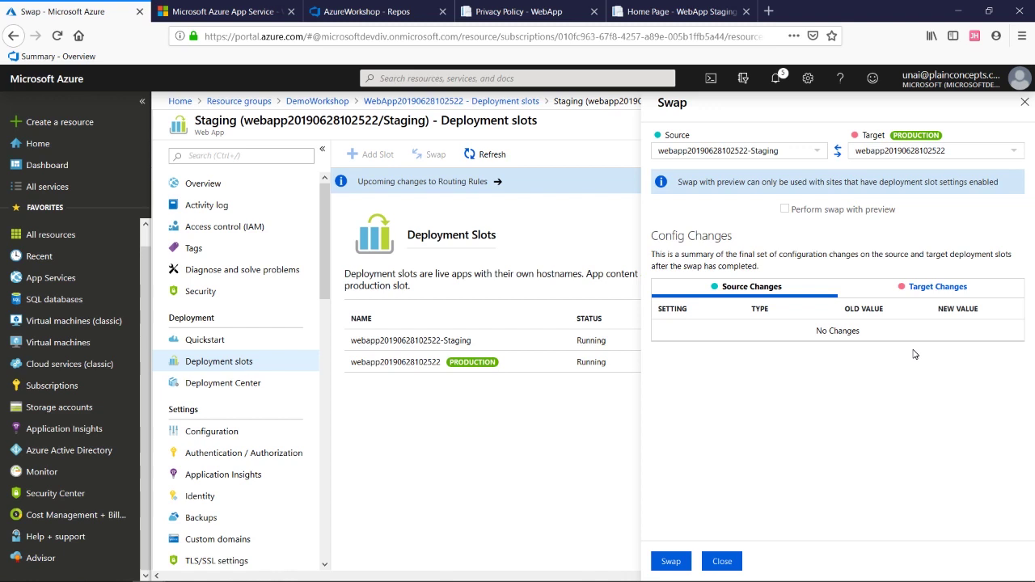
click(672, 564)
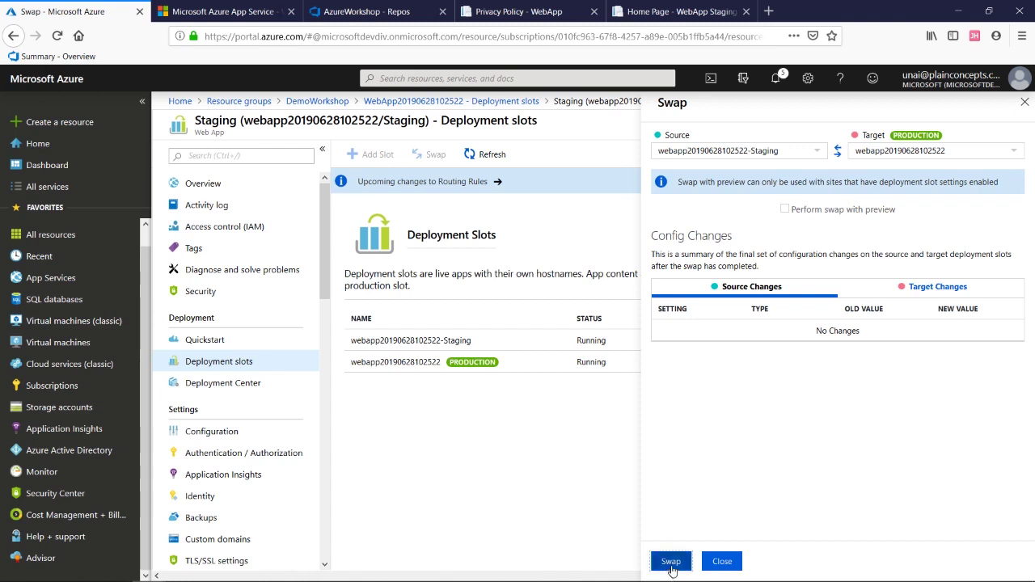
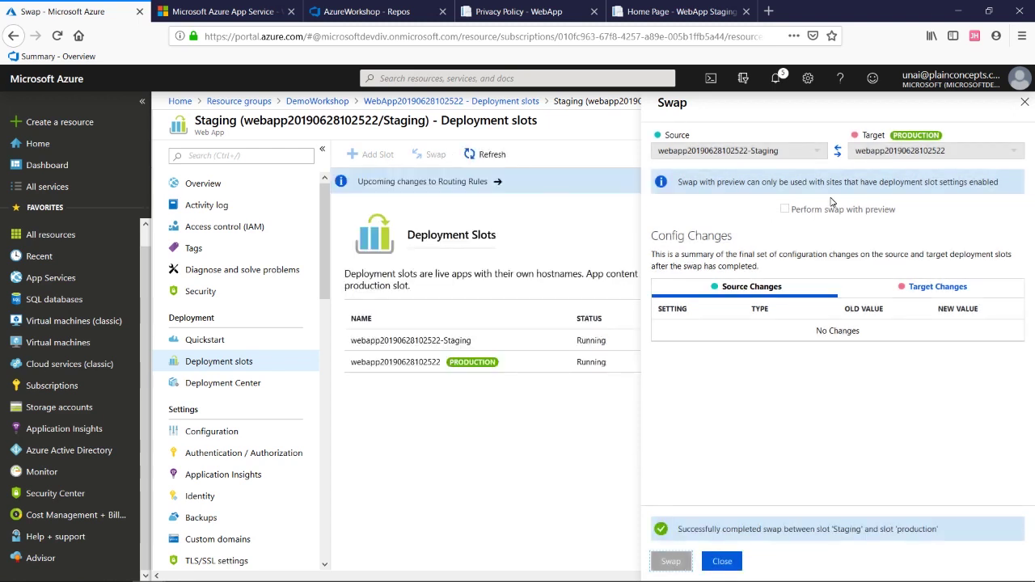
Reload the production site's Privacy page in new tabs and go to the site's home page to check its title.
click(491, 9)
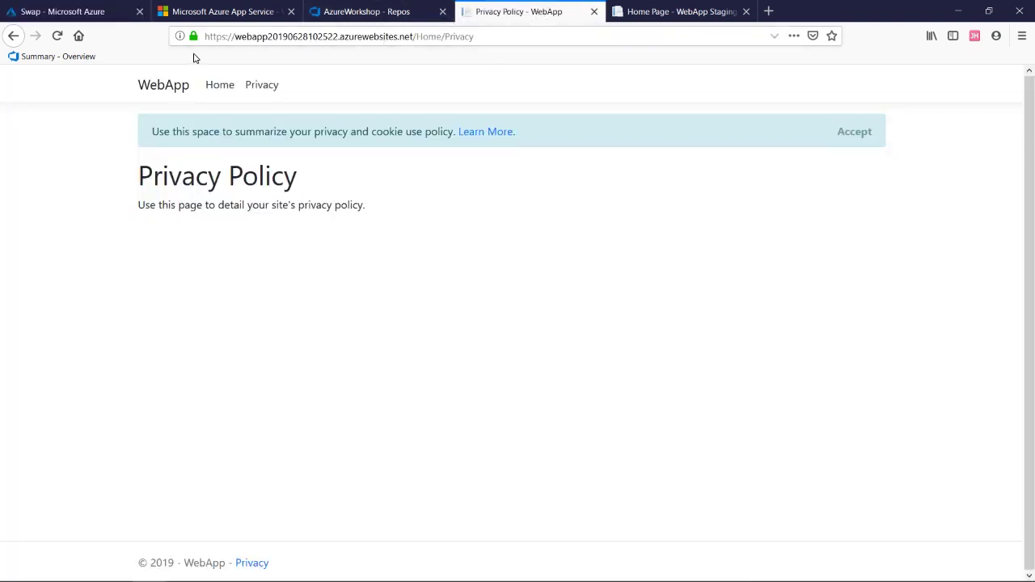
middle_click(57, 35)
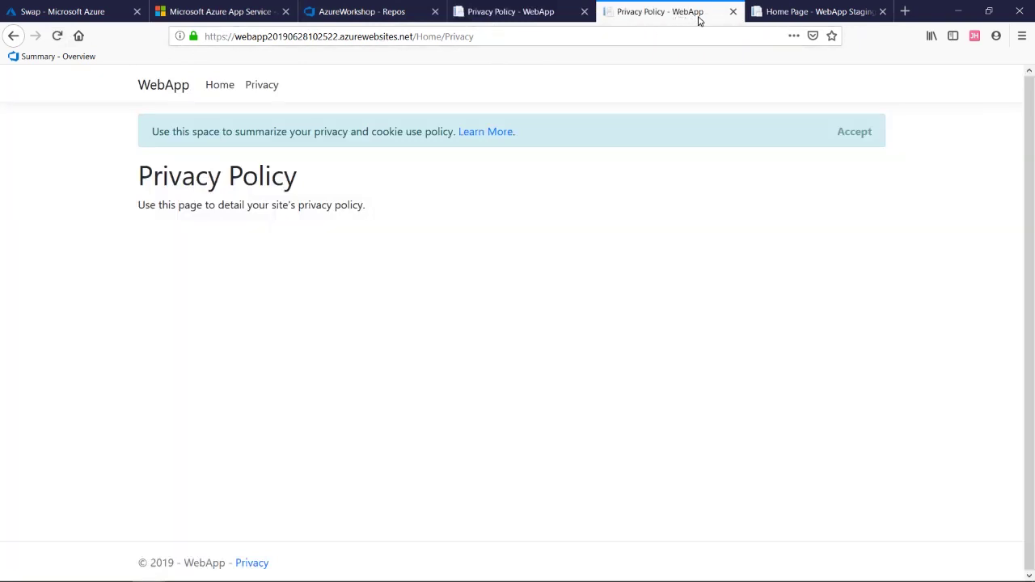
click(176, 85)
middle_click(57, 36)
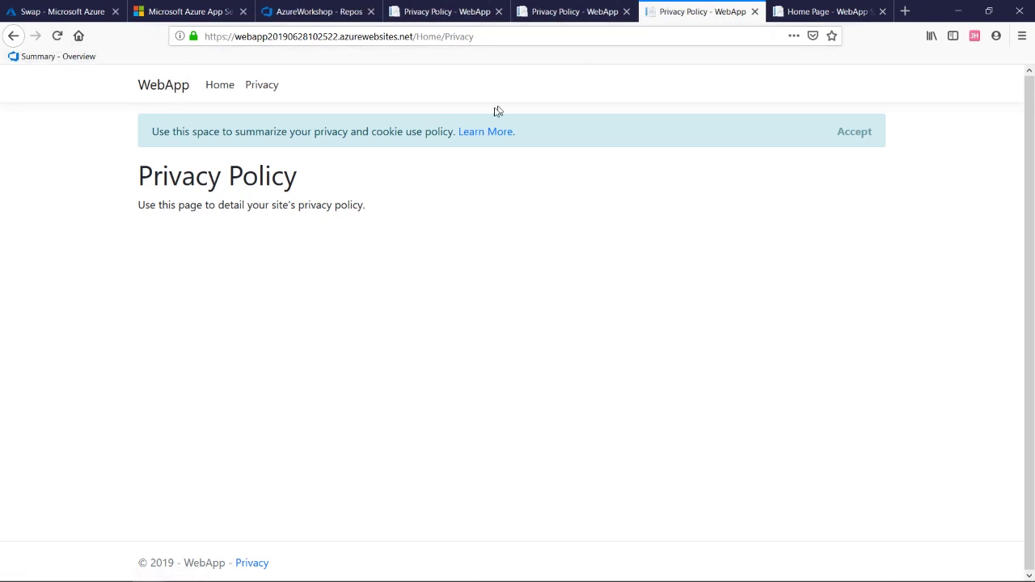
click(164, 86)
Reload the Staging slot's home page in a new tab and inspect the title element in the page's head.
click(801, 19)
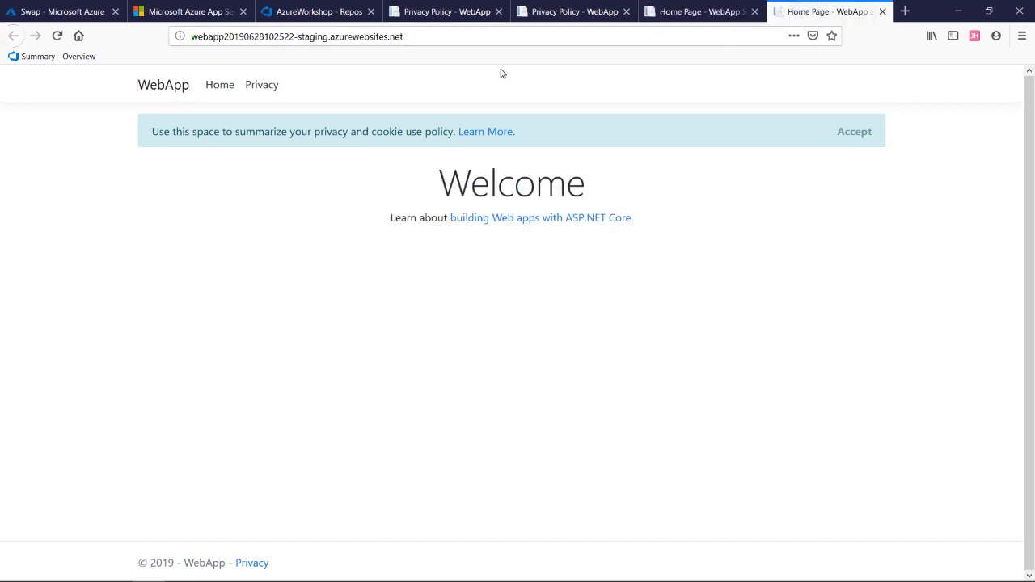
middle_click(57, 36)
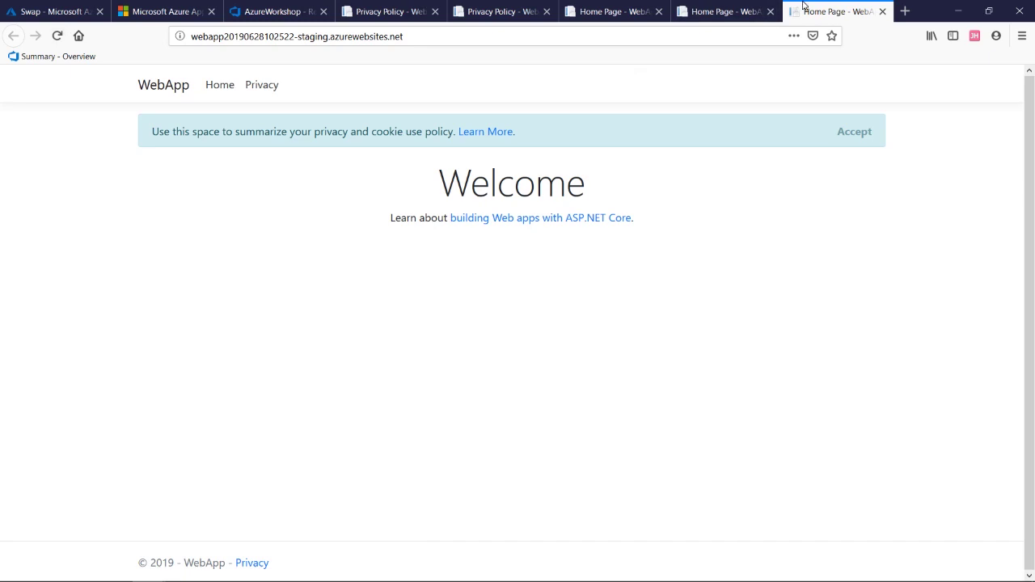
key(ctrl+shift+e)
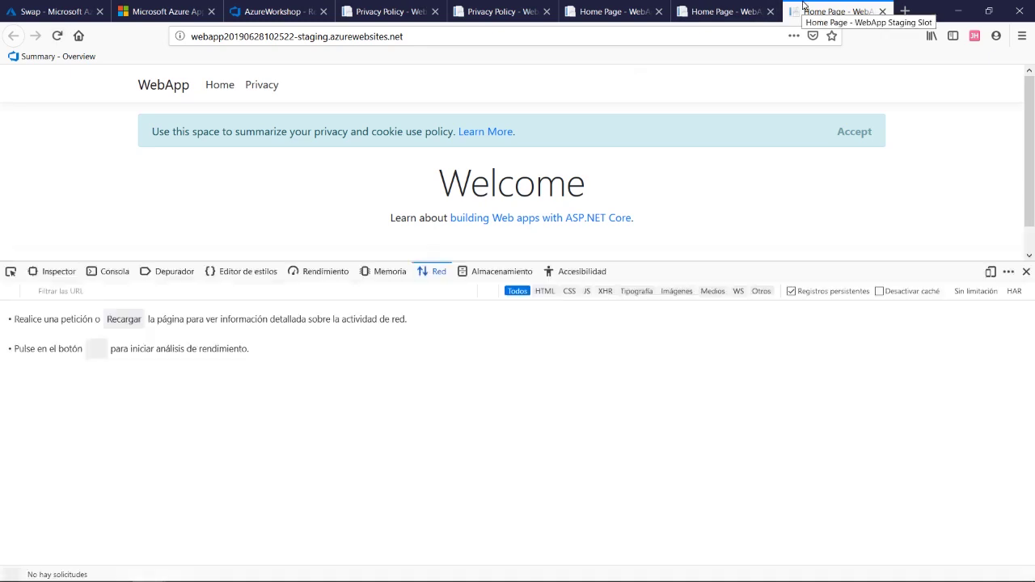
click(71, 273)
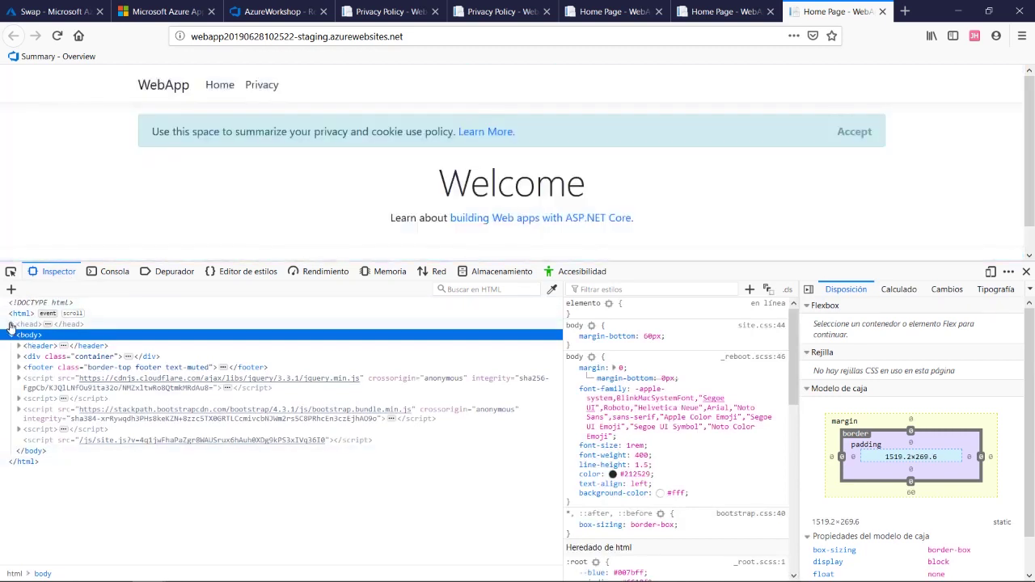
click(12, 324)
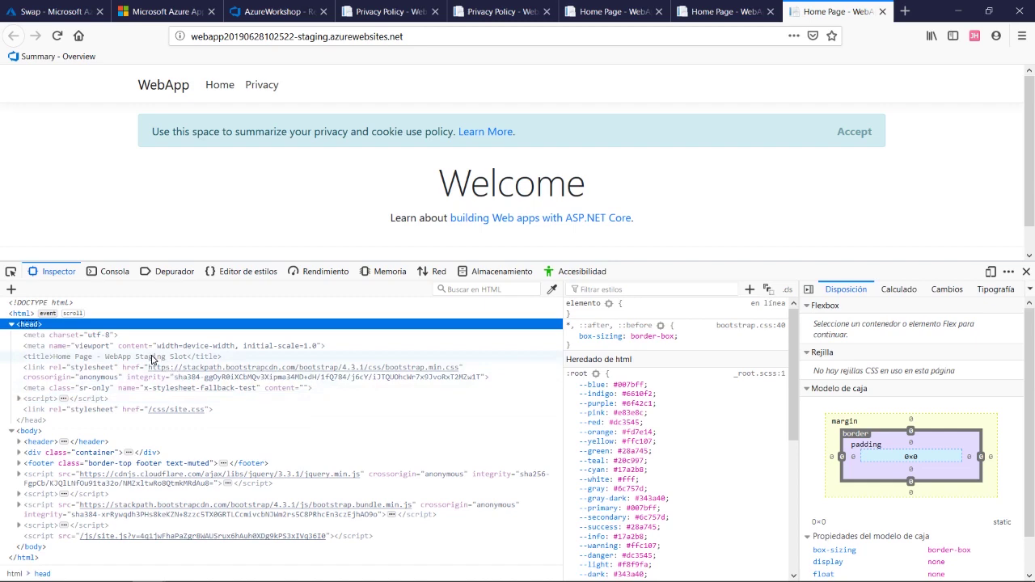
Return to the Azure portal and review the notifications for the slot swap.
key(alt+Tab)
key(alt+Tab)
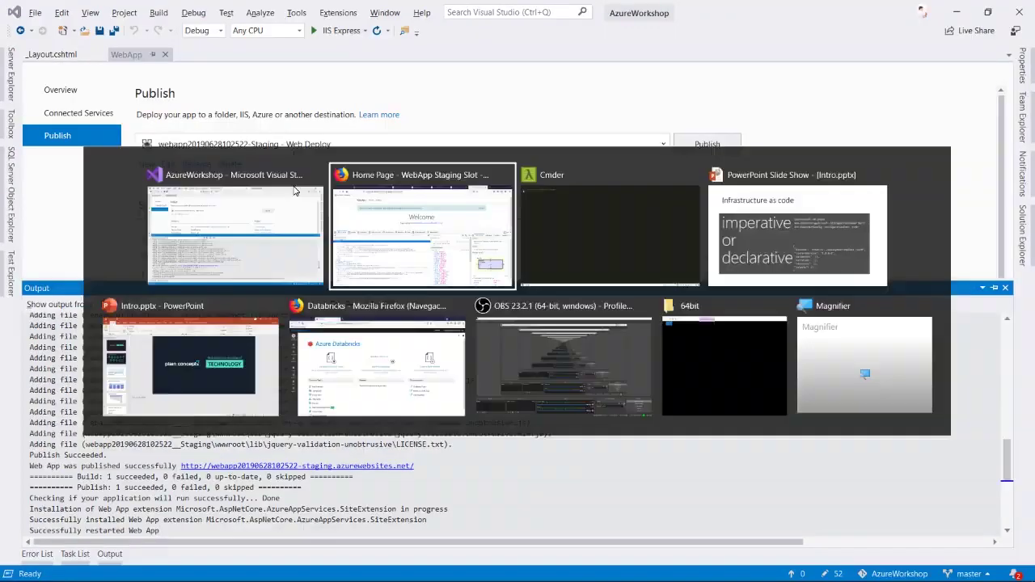
click(279, 10)
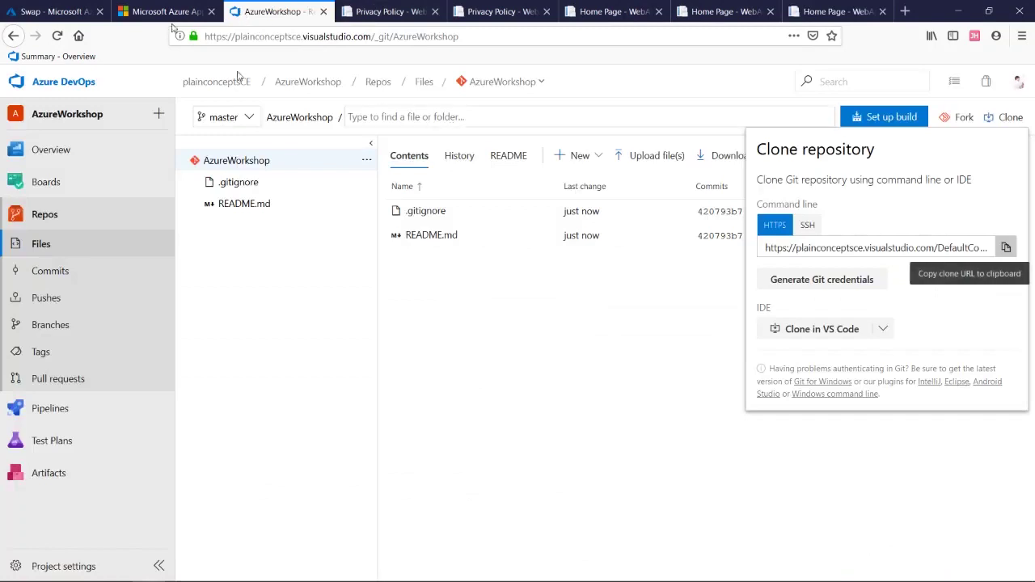
click(84, 5)
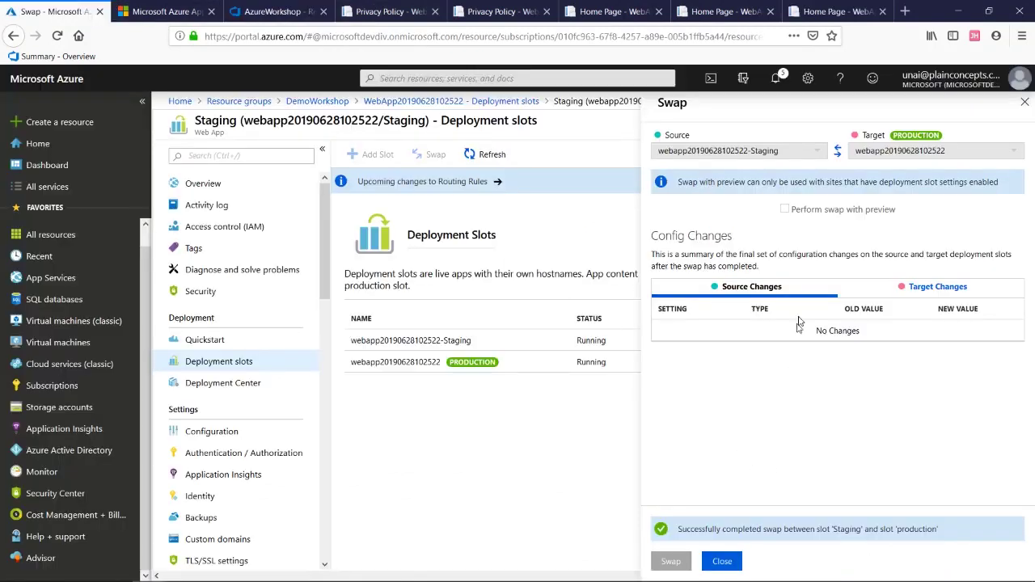
click(776, 78)
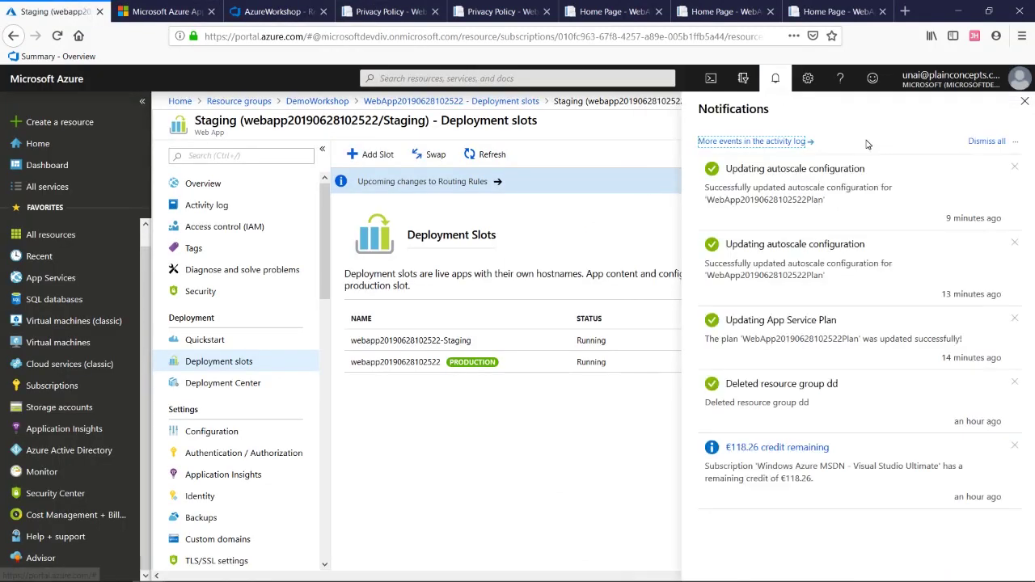
click(1024, 101)
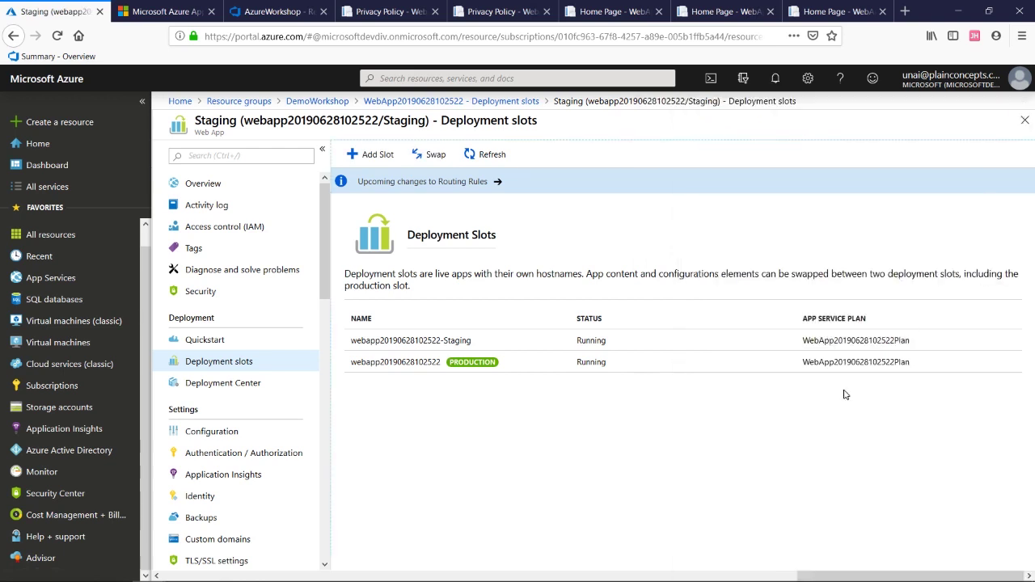
Review the swap options for the Staging slot and close them without swapping, staying on the Deployment slots page.
click(434, 154)
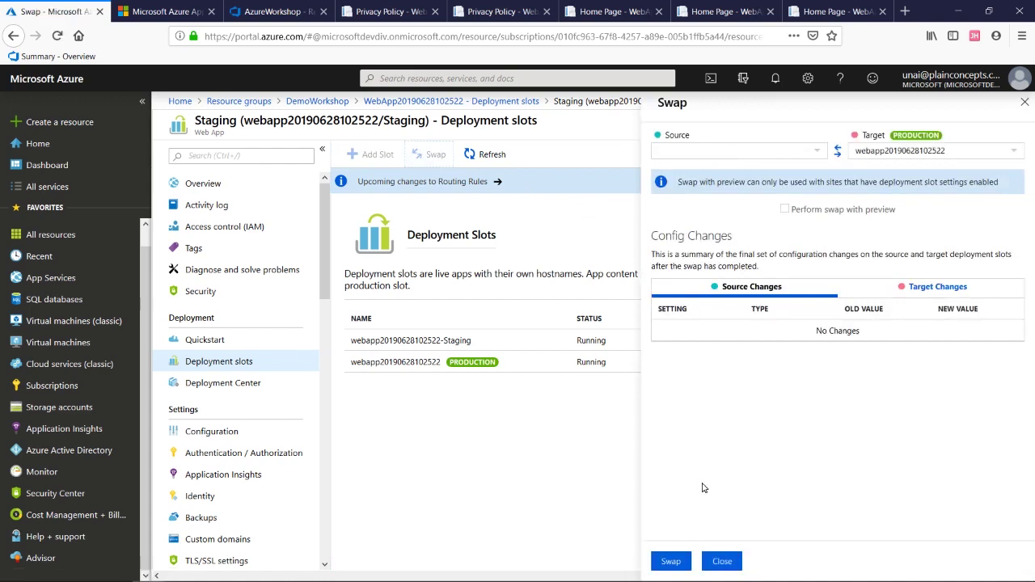
click(722, 562)
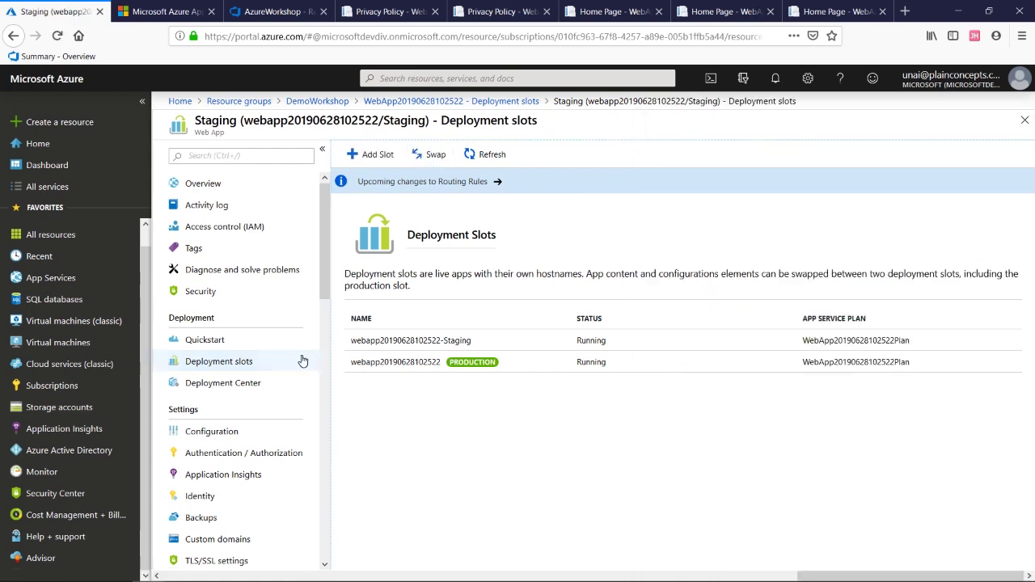
click(272, 369)
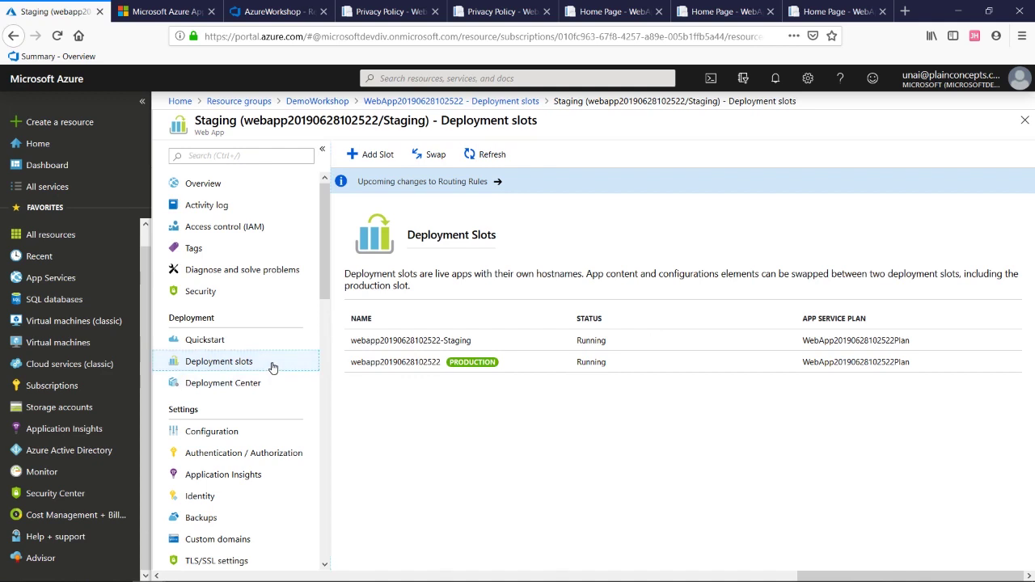
click(250, 342)
click(248, 362)
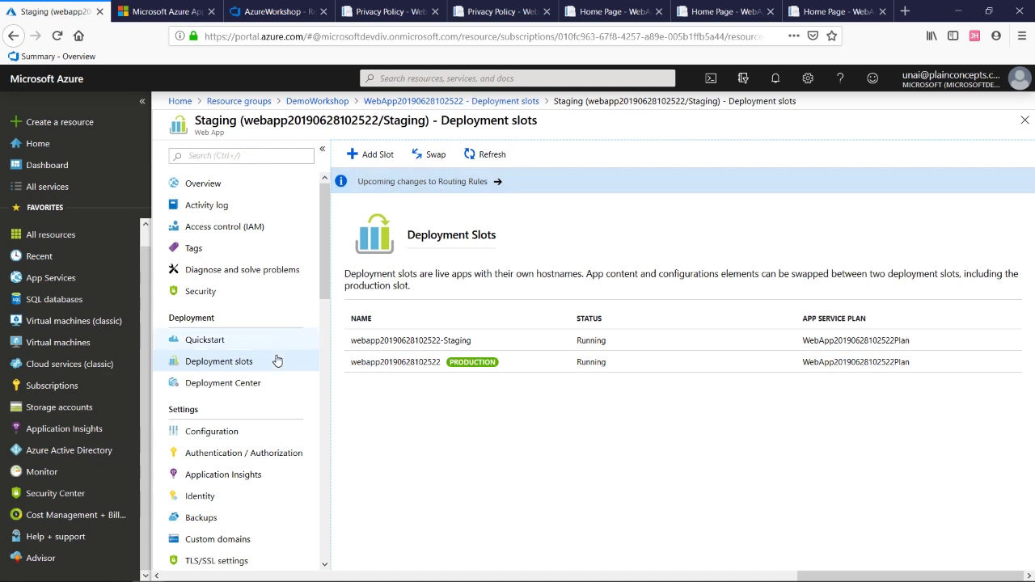
Examine the Staging slot's configuration, reading through the general settings down to the auto swap option.
click(213, 434)
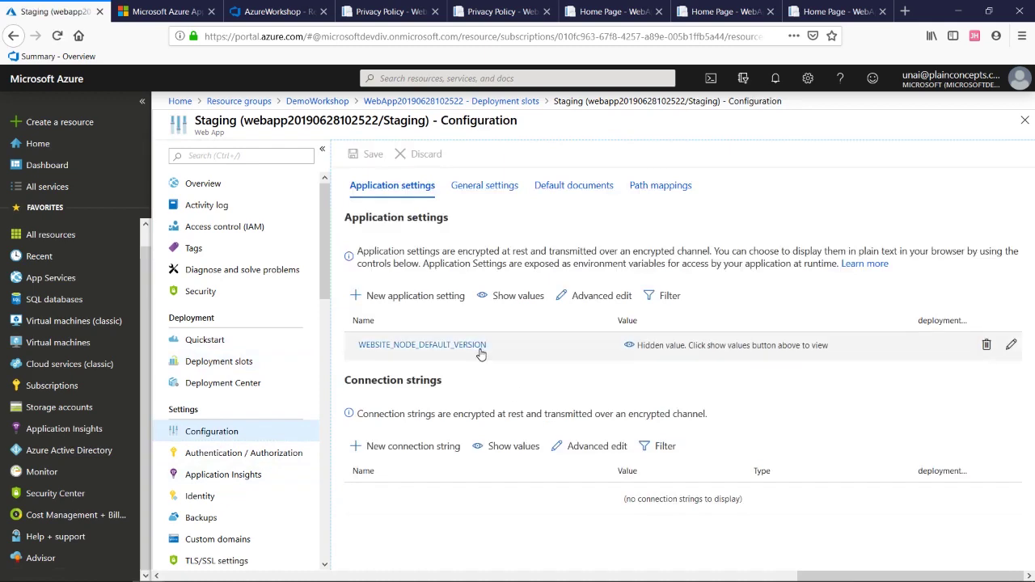
click(478, 186)
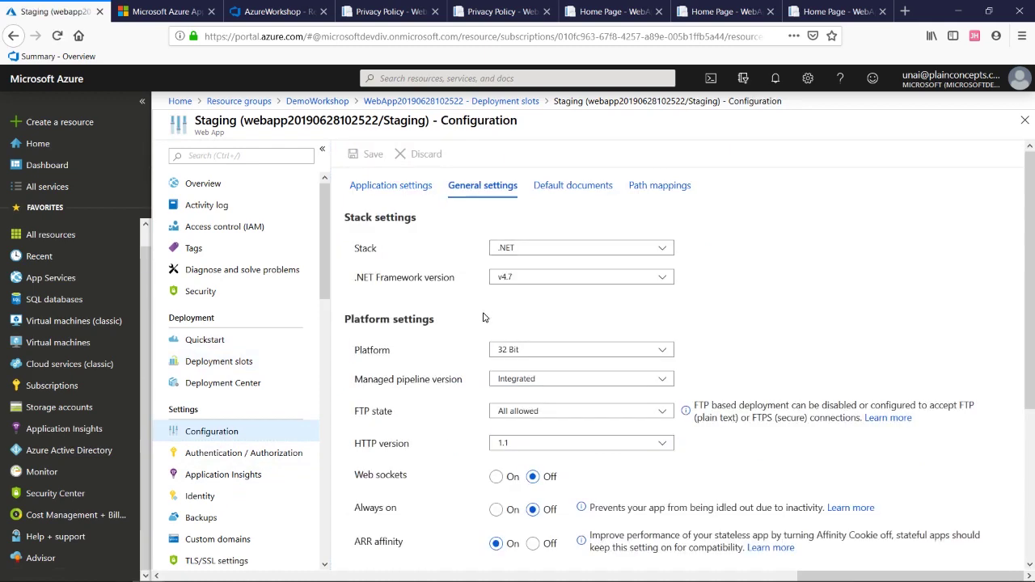
scroll(483, 317, down, 1)
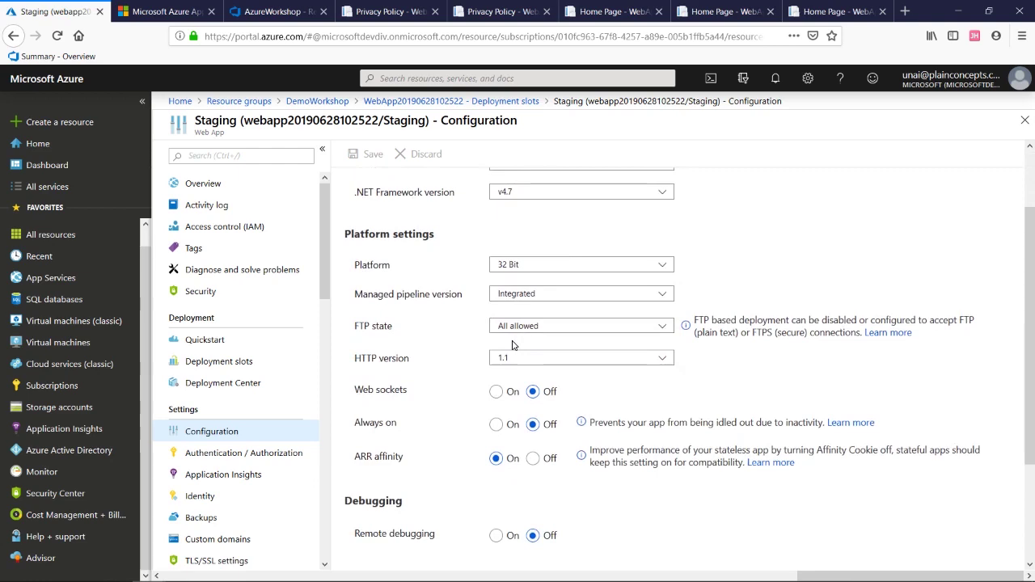
scroll(518, 324, down, 1)
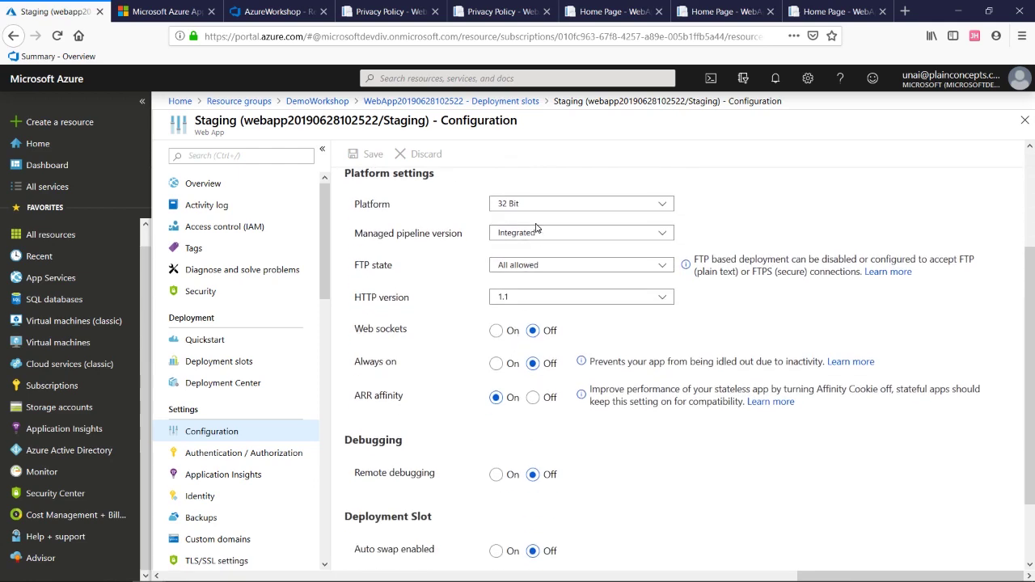
scroll(546, 271, down, 1)
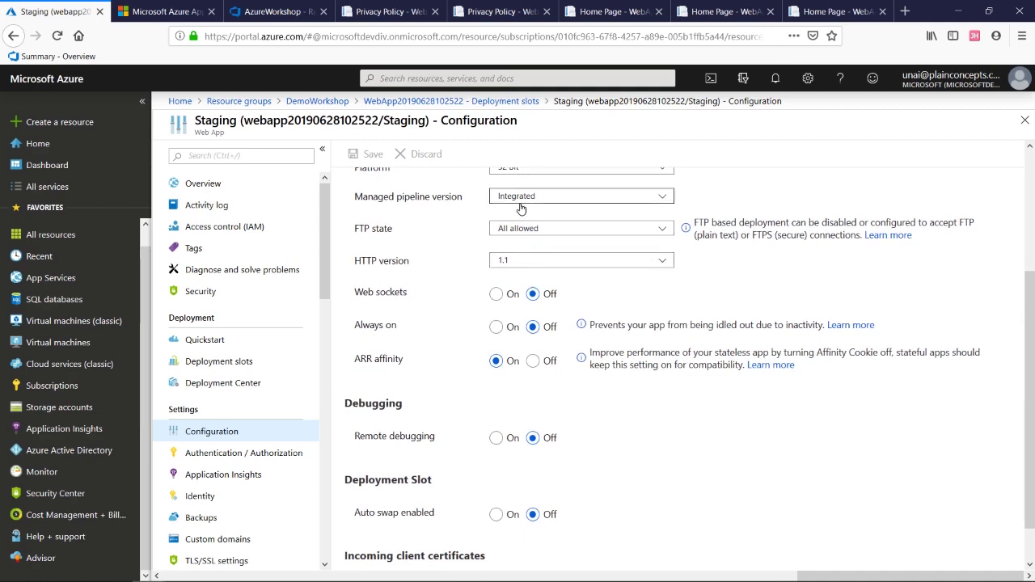
scroll(542, 246, down, 1)
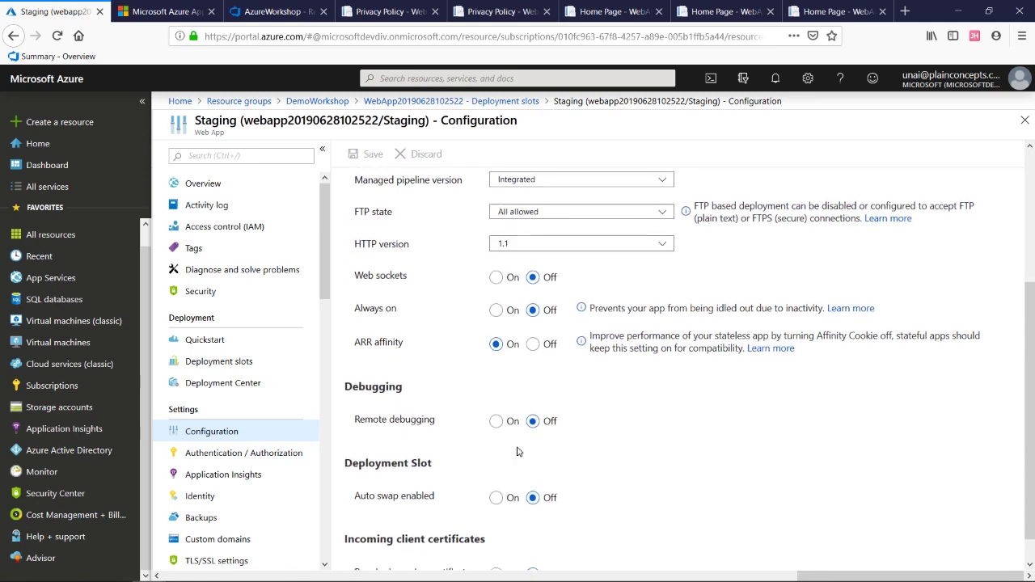
scroll(517, 453, down, 1)
scroll(518, 451, up, 6)
scroll(518, 451, down, 4)
scroll(519, 456, up, 4)
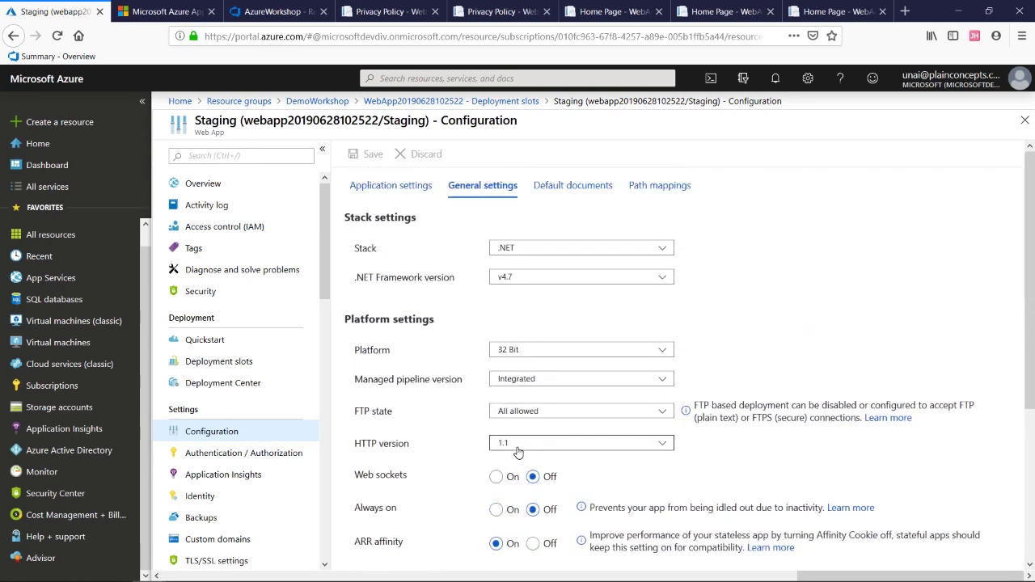
Add an application setting named dfgsdf with the value dfgs to the Staging slot's configuration.
click(383, 186)
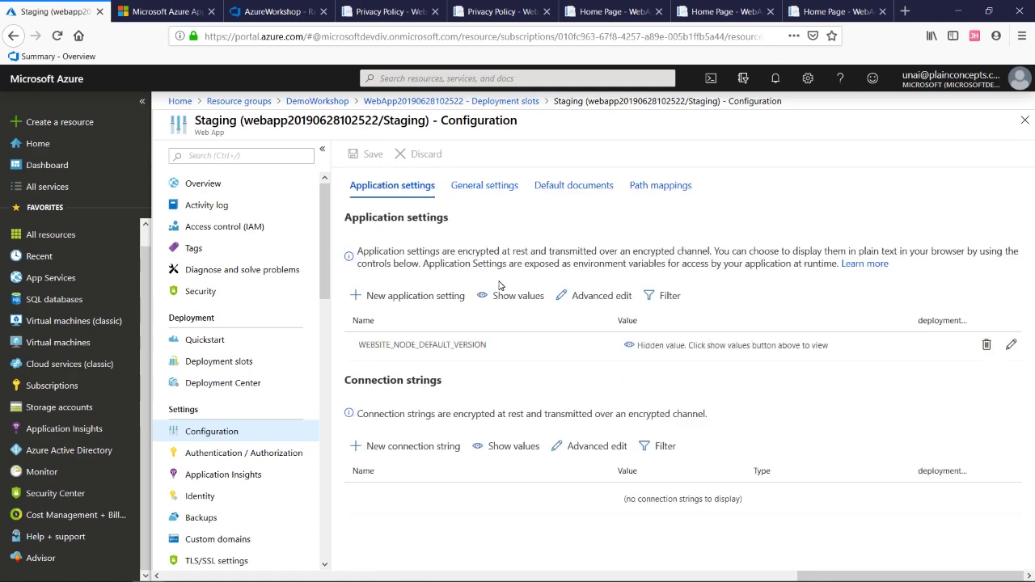
click(388, 311)
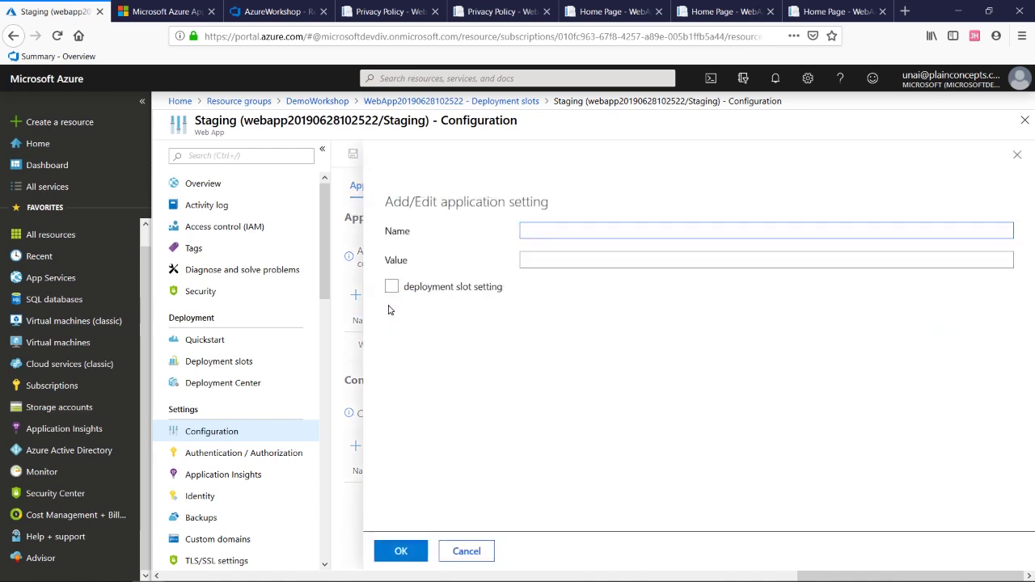
text(dfgsdf)
key(Tab)
text(dfgs)
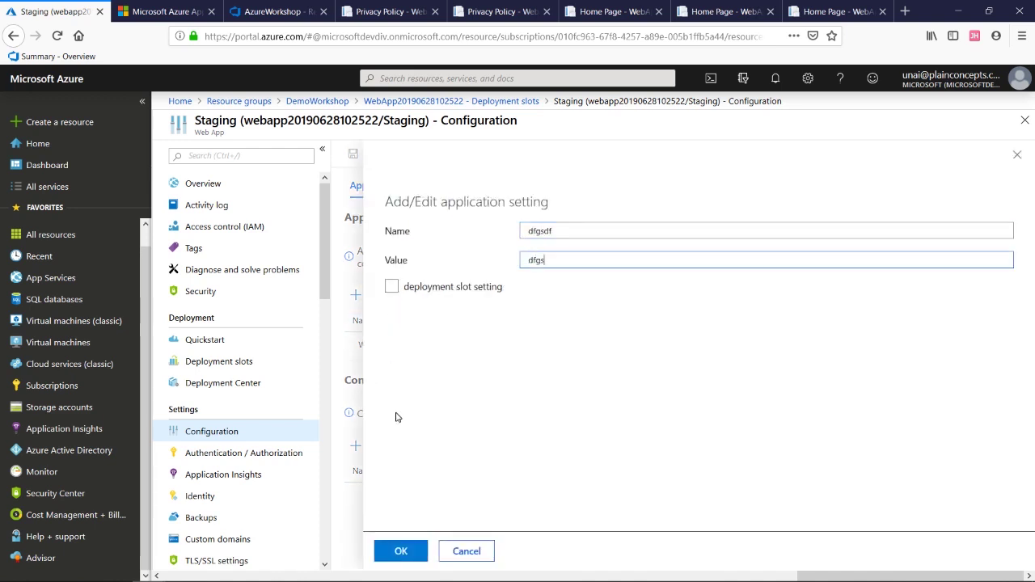
click(400, 551)
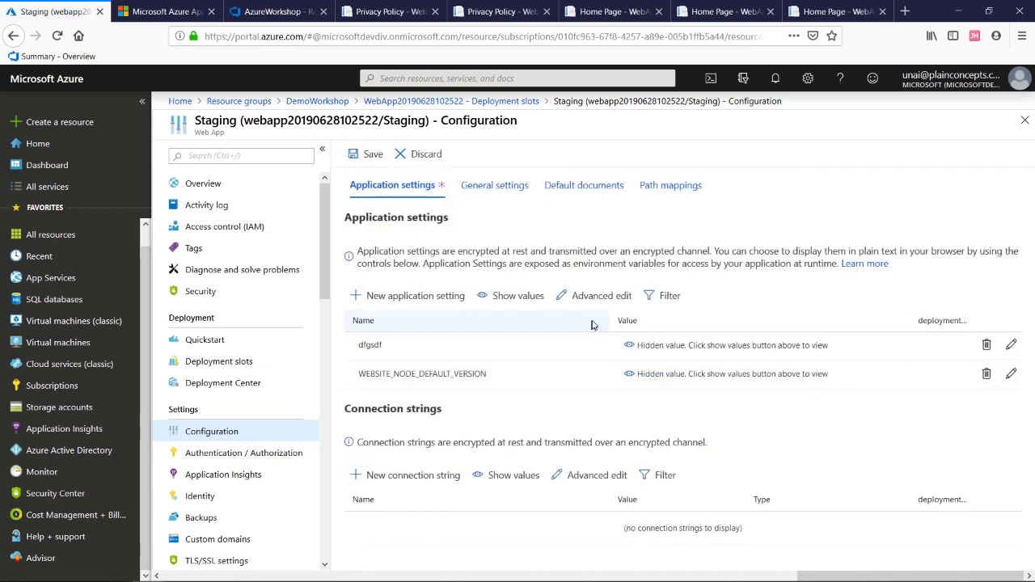
Check the slotSetting value of dfgsdf in the settings' JSON, discard the unsaved edits and return to the refreshed Deployment slots page.
click(590, 296)
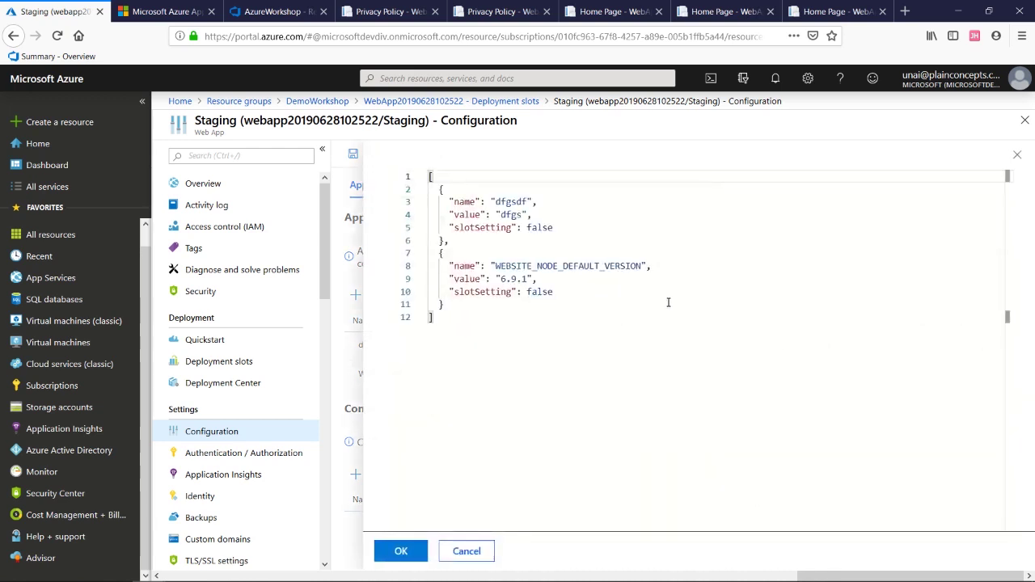
double_click(533, 230)
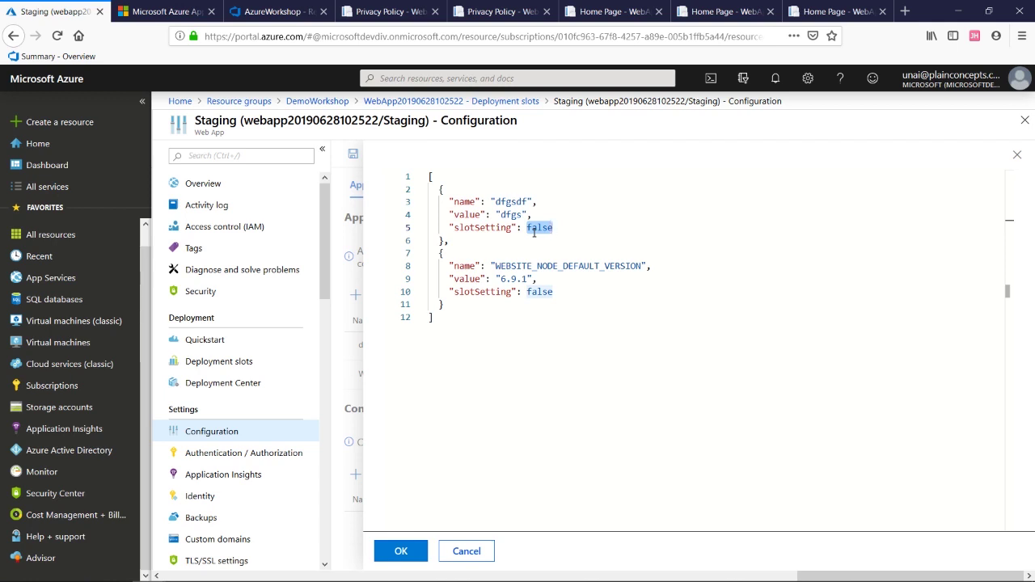
click(278, 359)
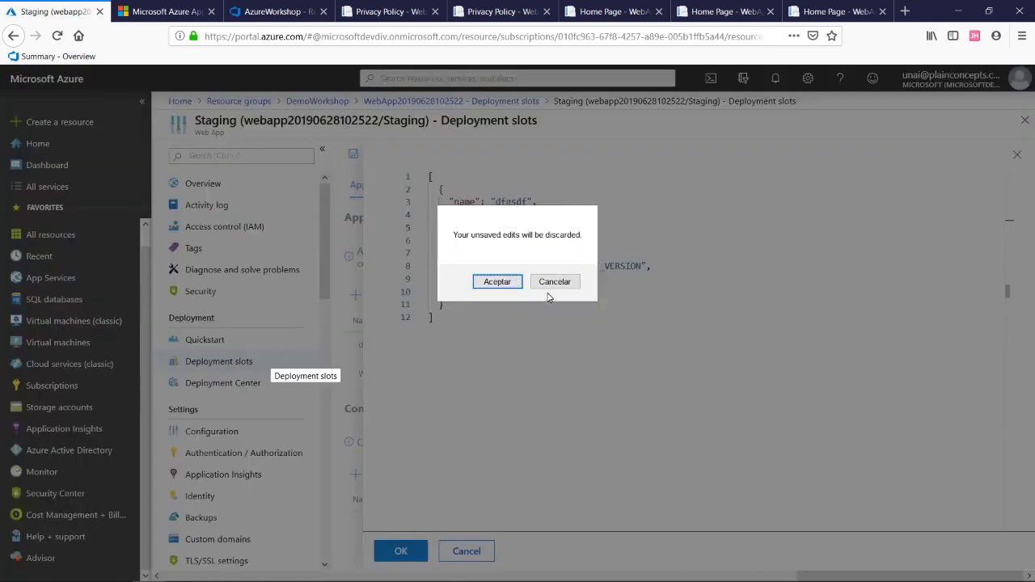
click(497, 282)
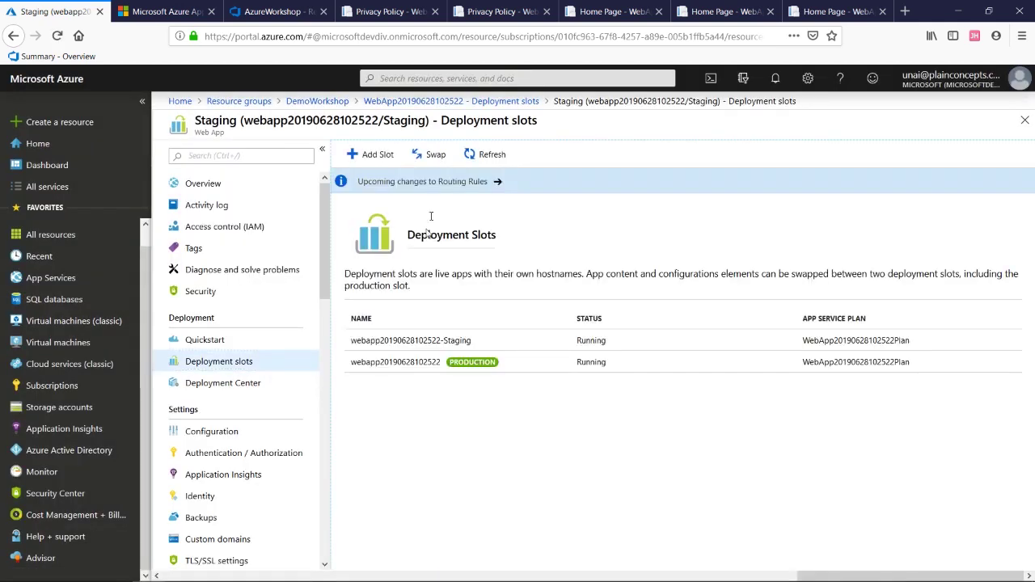
click(477, 154)
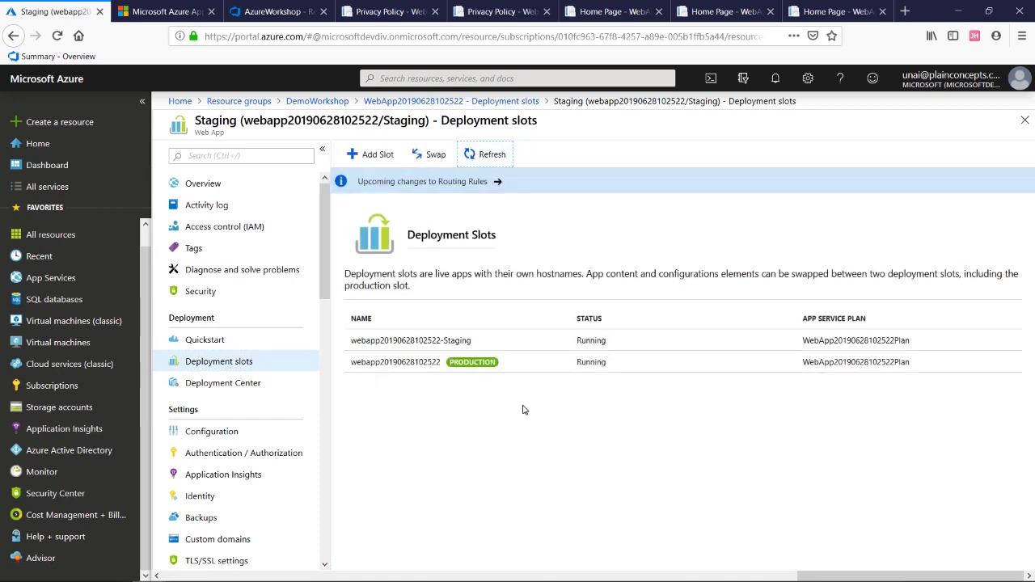
Look through the Staging slot's development tools and open the Resource explorer page.
scroll(316, 364, down, 1)
scroll(316, 364, down, 6)
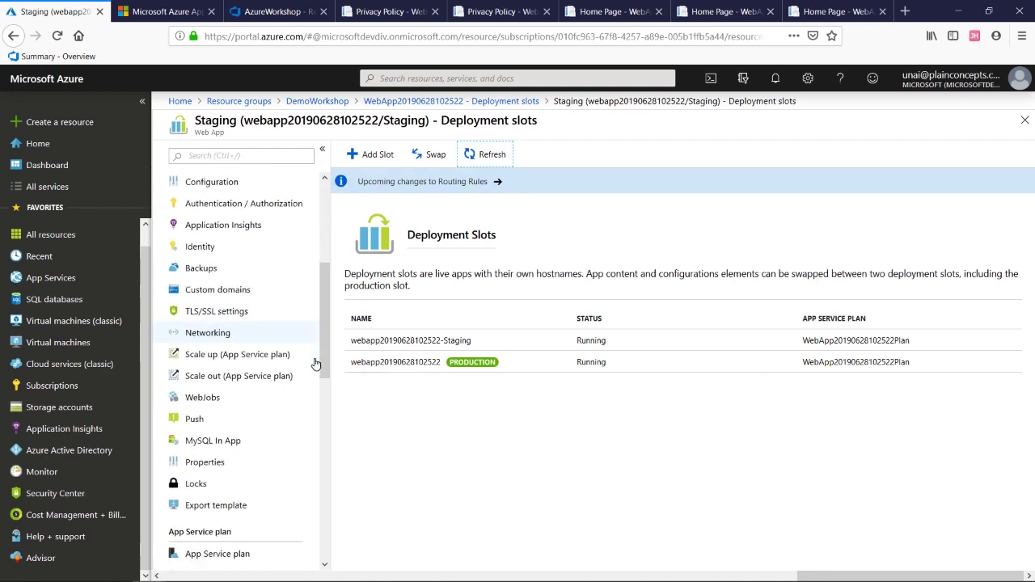
scroll(315, 364, down, 1)
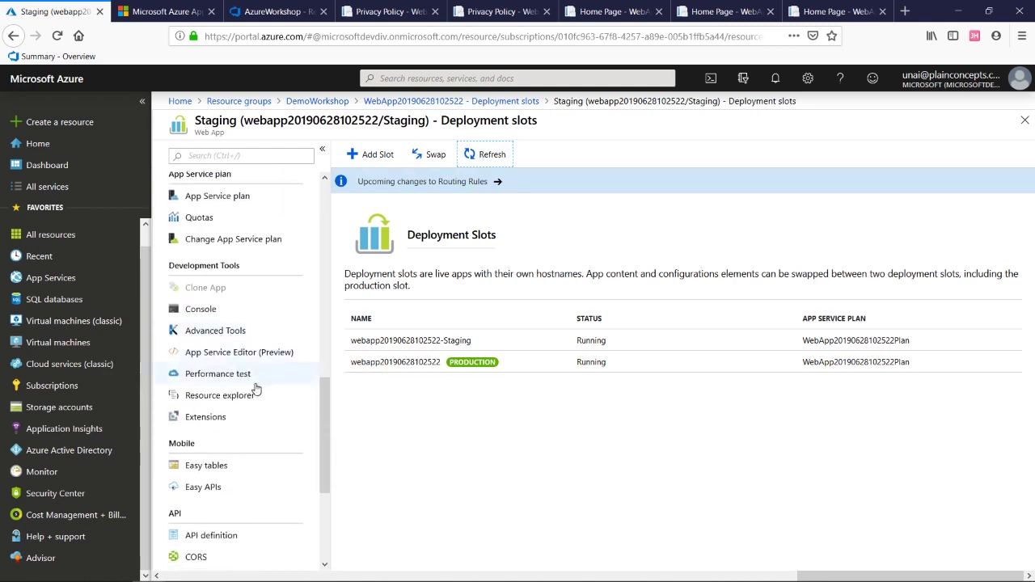
click(250, 394)
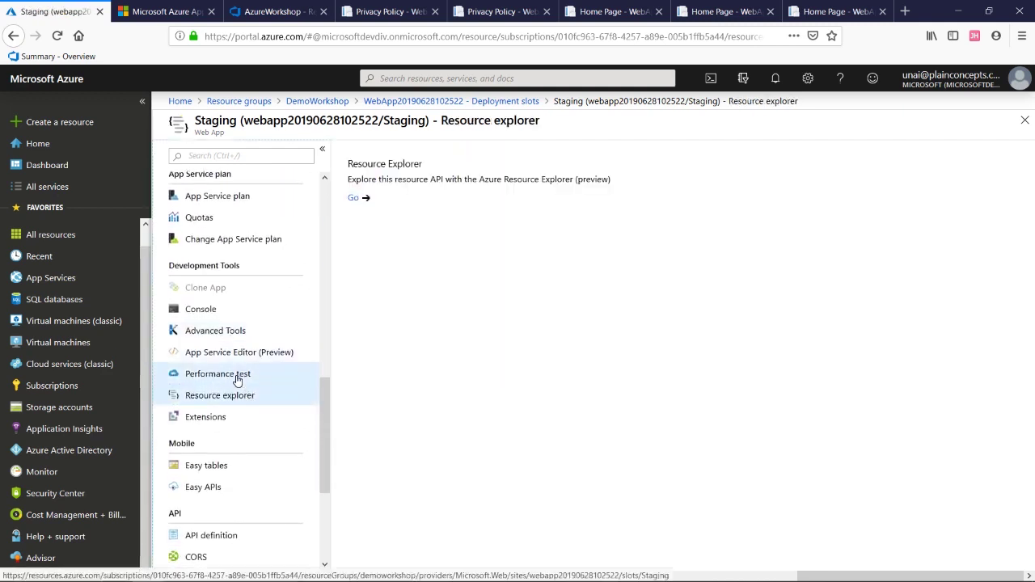
Explore a new performance test for the Staging slot, try the Visual Studio Web test type and close it without running.
click(203, 376)
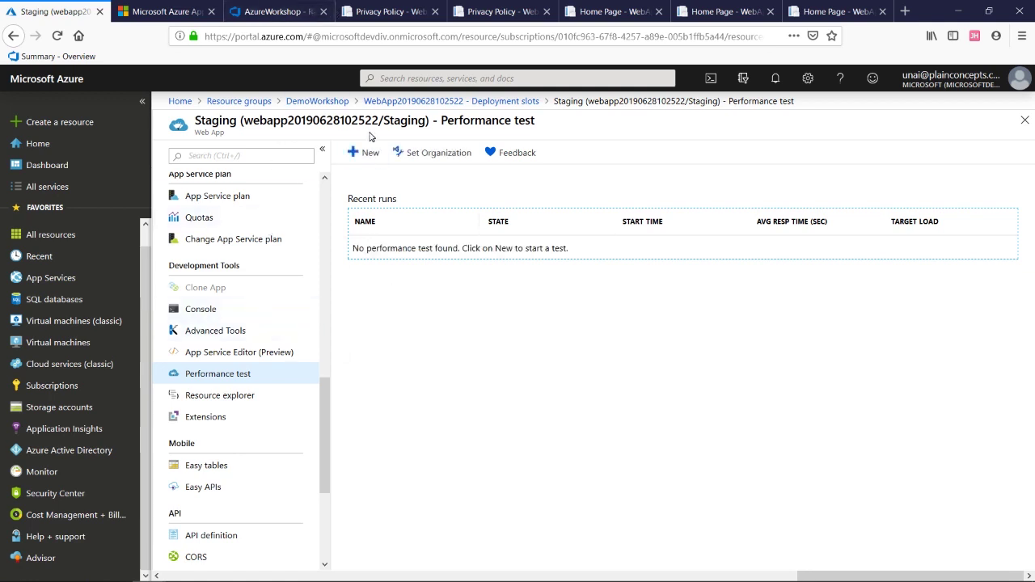
click(361, 152)
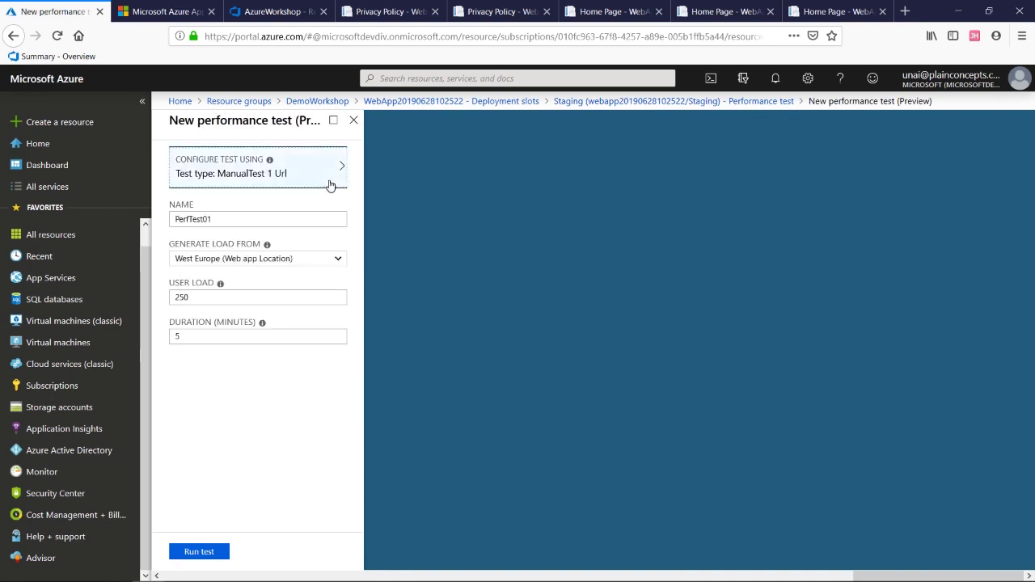
click(329, 185)
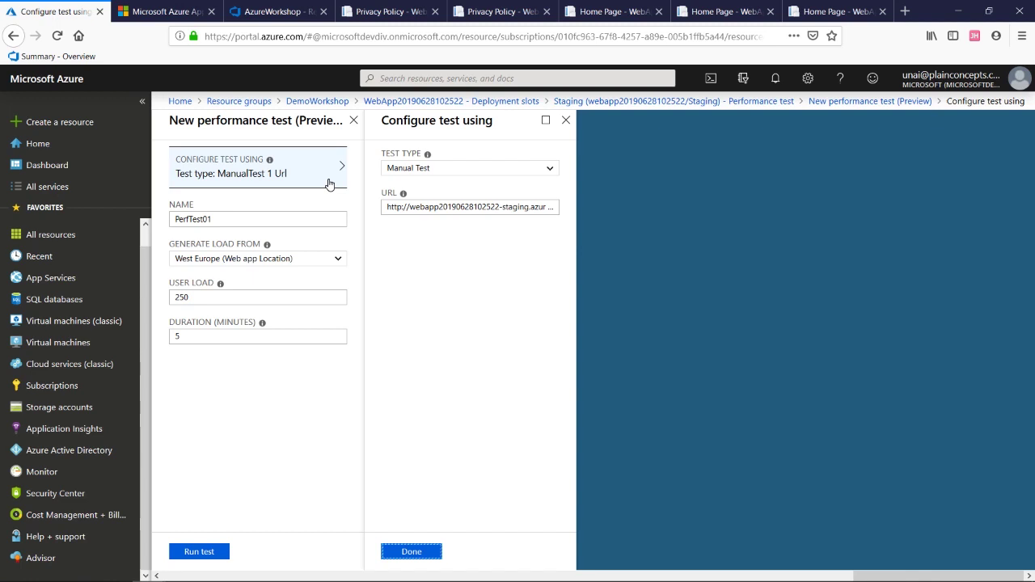
click(428, 169)
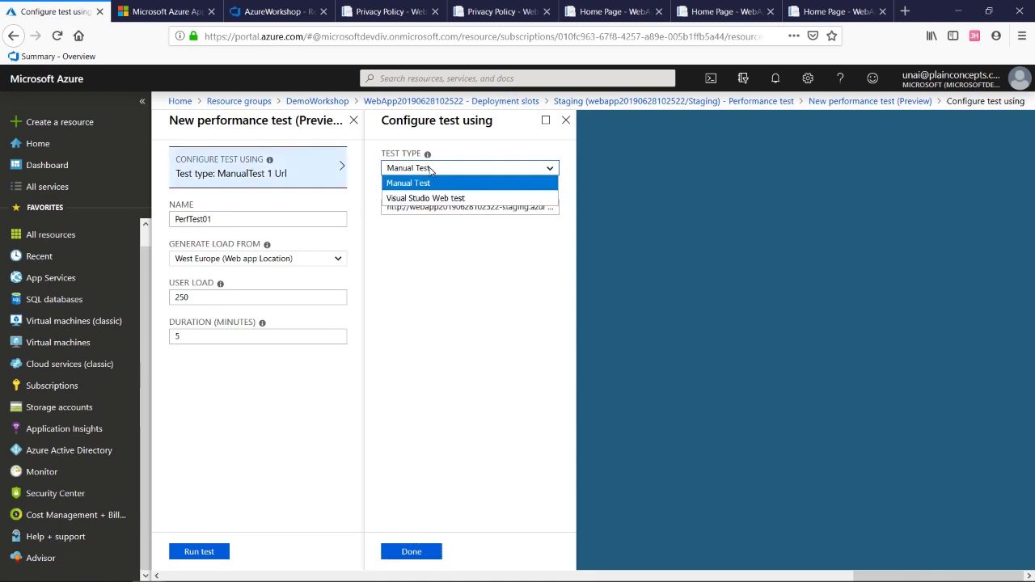
click(433, 199)
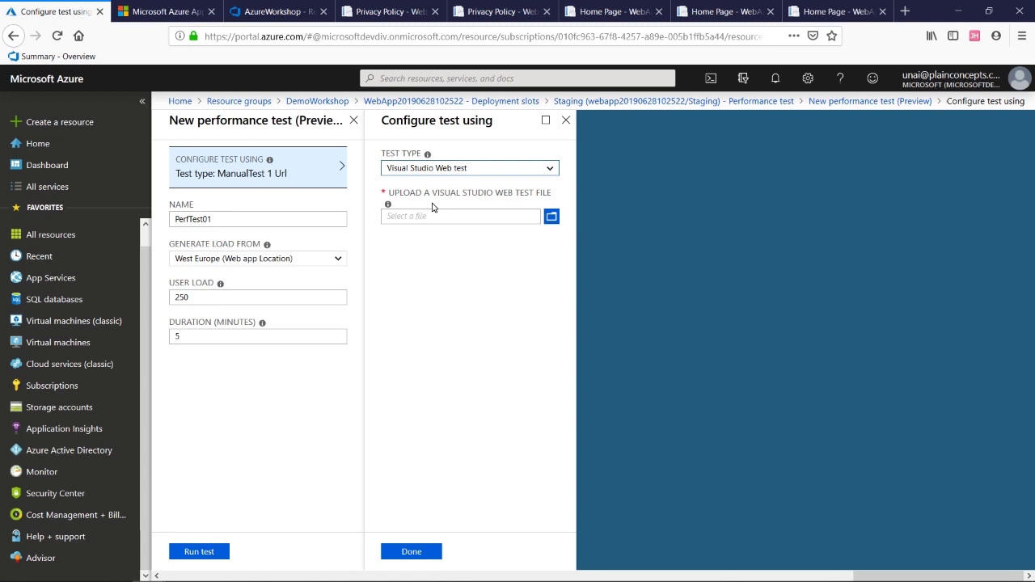
click(566, 120)
click(490, 281)
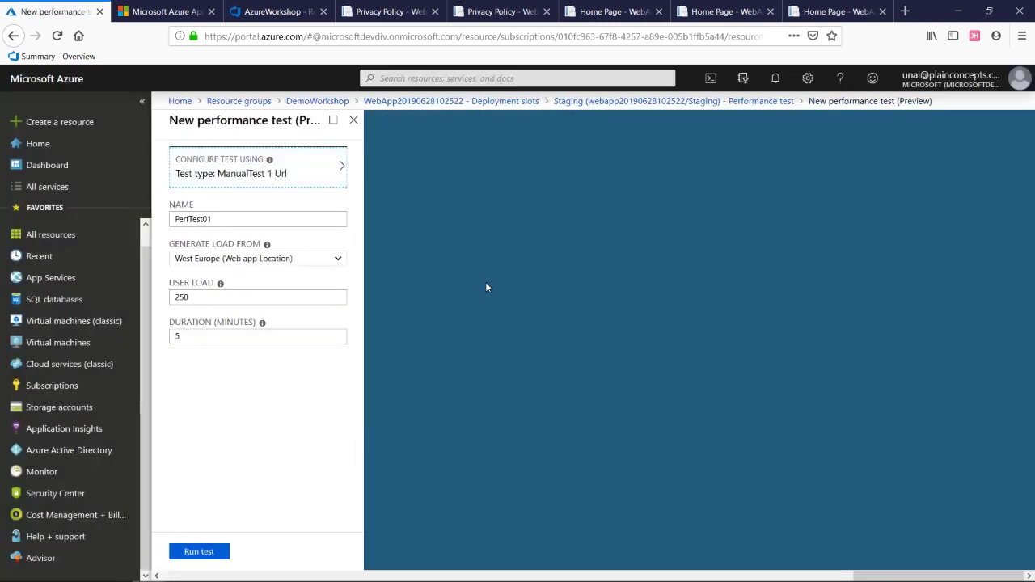
click(354, 119)
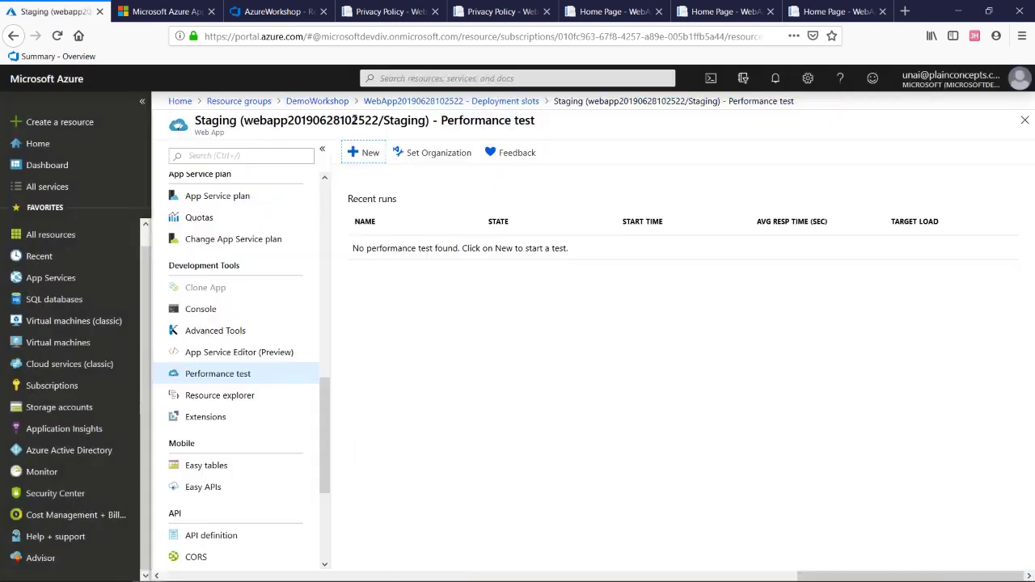
Launch Kudu from the Staging slot's Advanced Tools and open its CMD debug console.
click(260, 337)
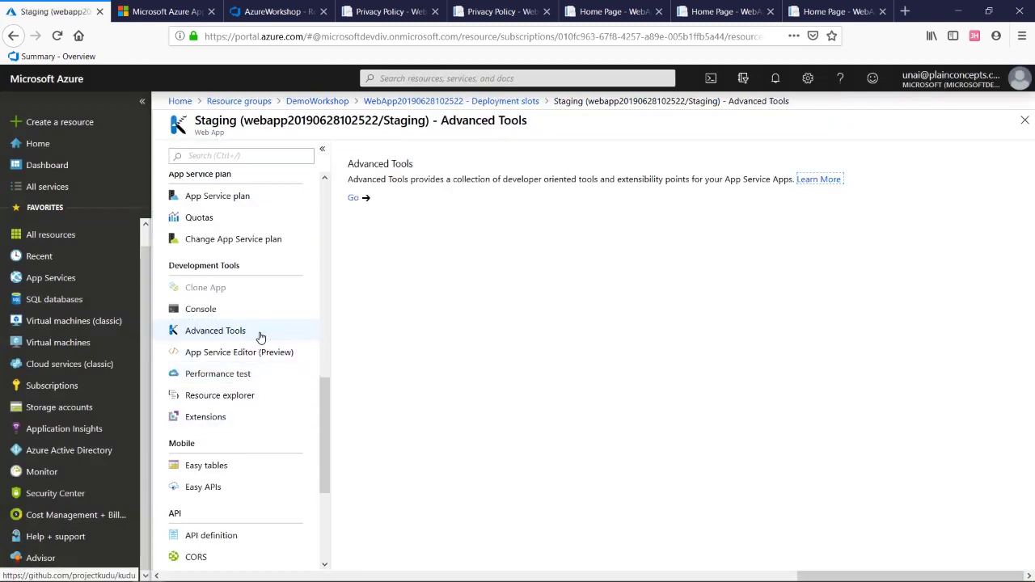
click(358, 204)
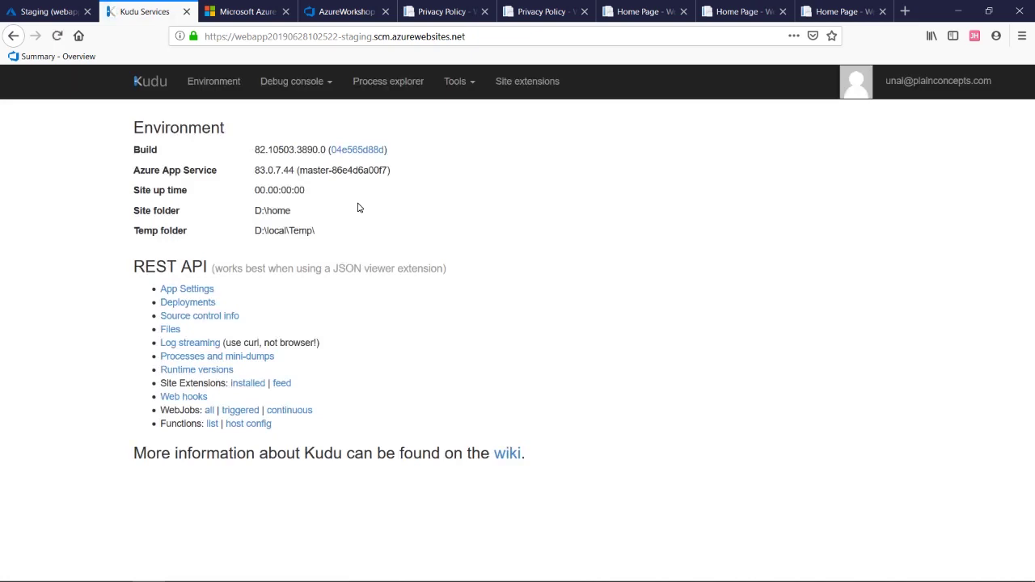
click(289, 84)
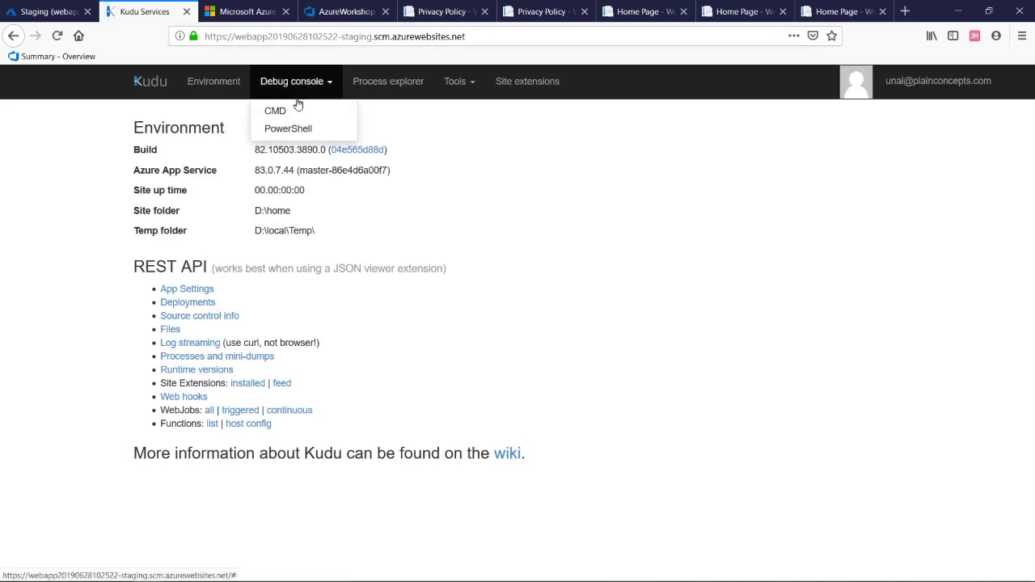
click(299, 111)
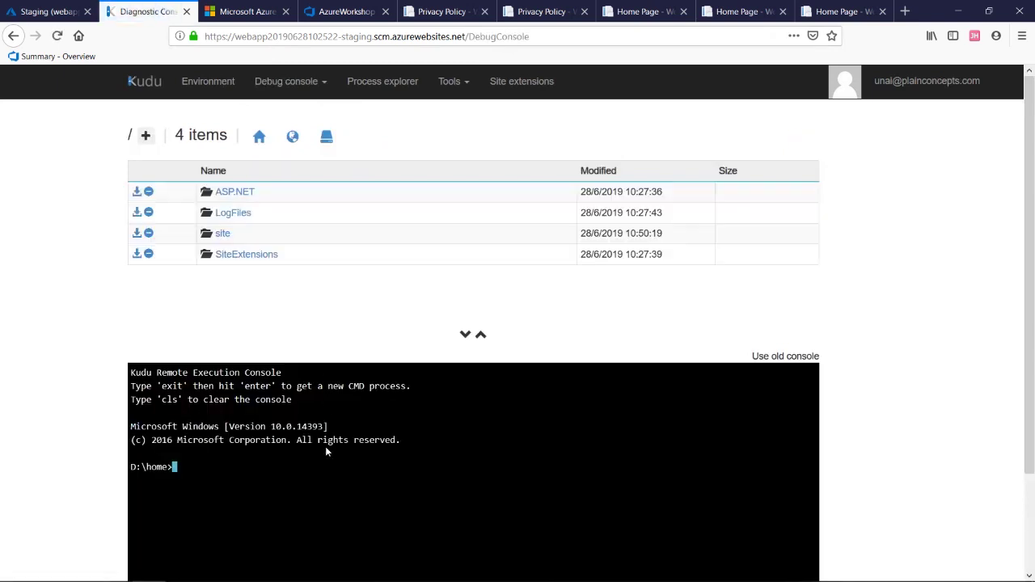
Change the Kudu console's directory to site\wwwroot with "cd site" and "cd wwwroot".
text(cd site)
key(Return)
text(cd wwwroot)
key(Return)
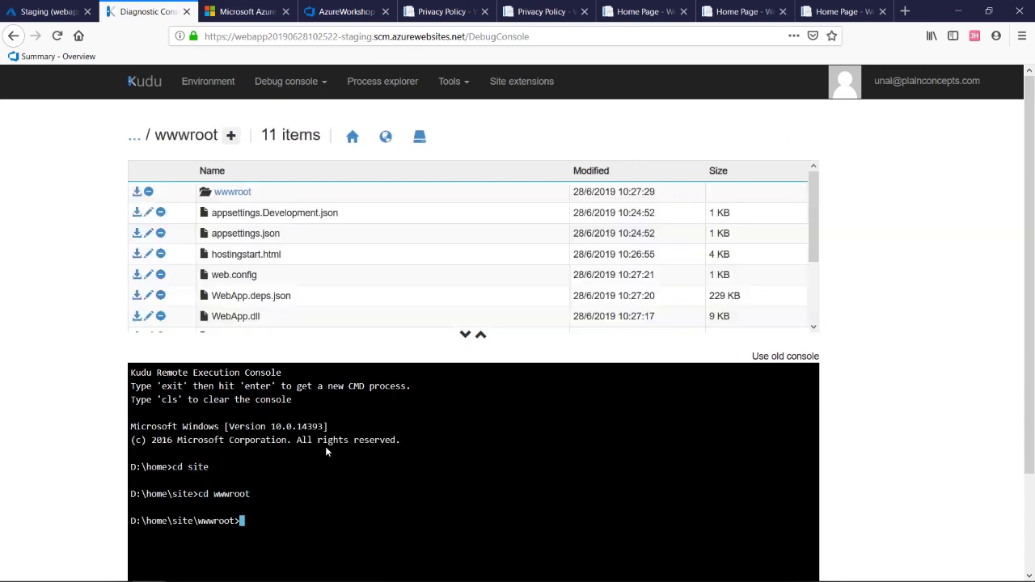
List the contents of the wwwroot directory in the Kudu console with "dir".
text(dir)
key(Return)
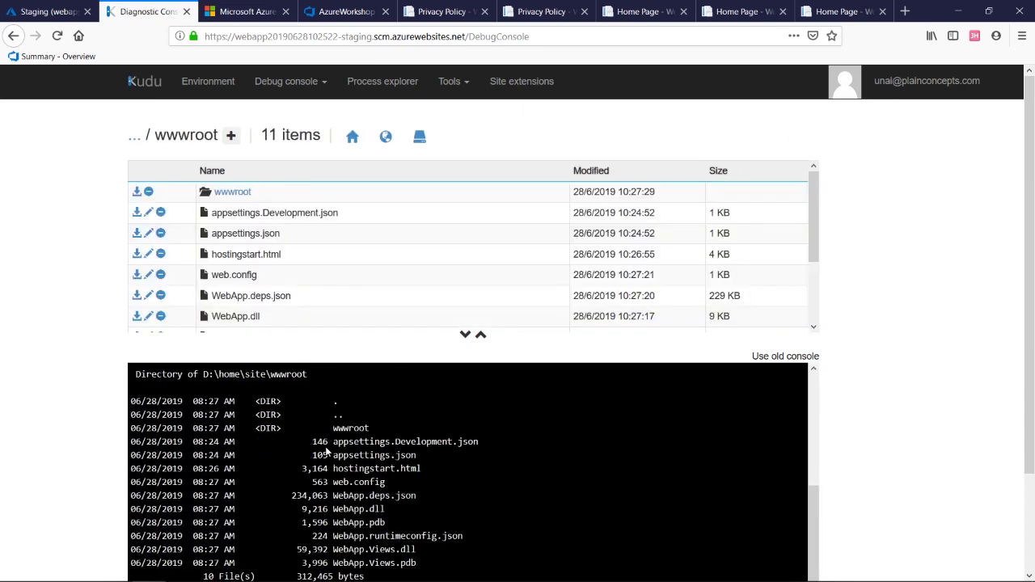
scroll(326, 451, down, 3)
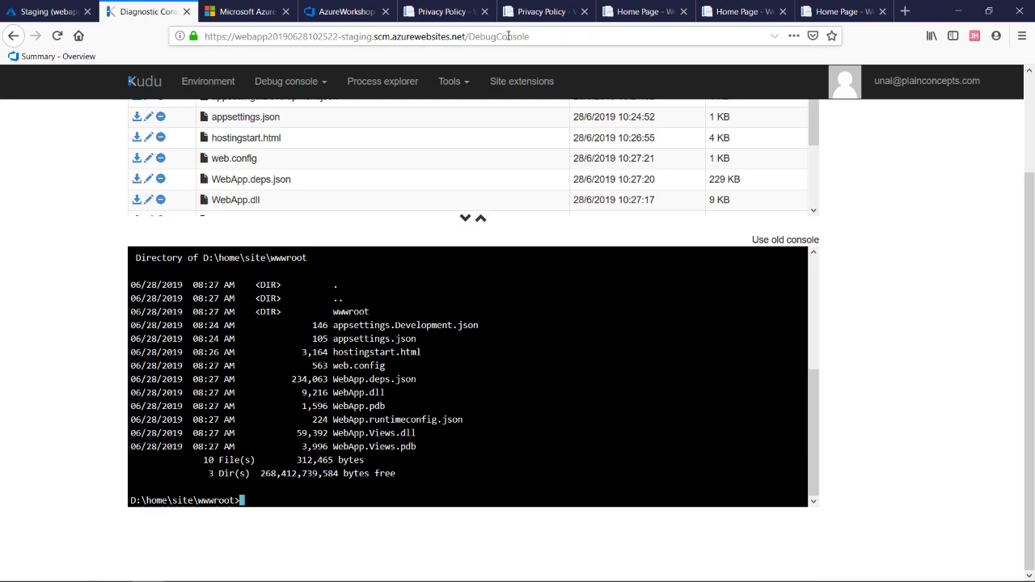
Look over Kudu's Process Explorer page and the list of additional Kudu tools.
click(381, 84)
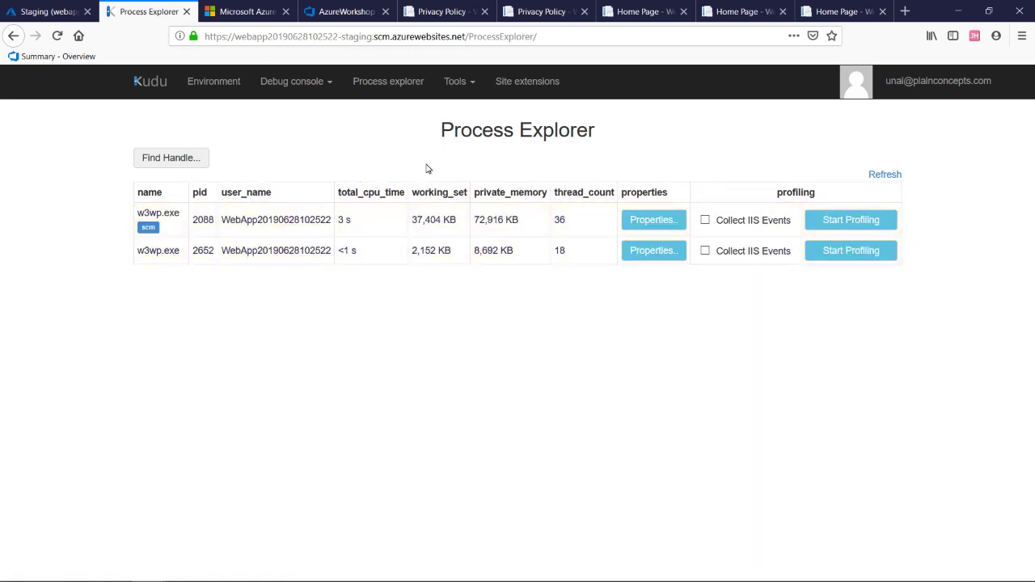
click(455, 84)
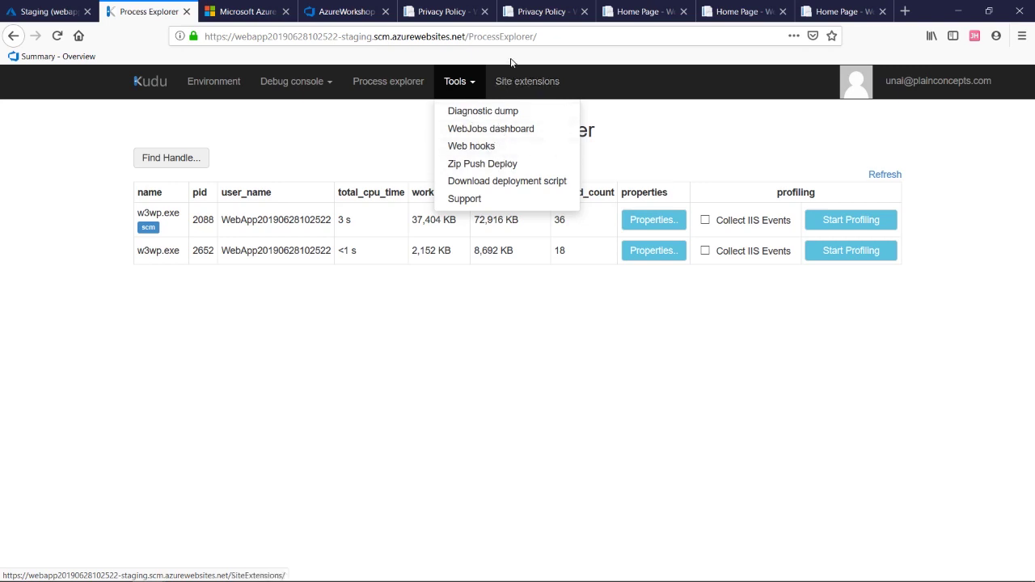
Browse the gallery of available site extensions in Kudu.
click(521, 82)
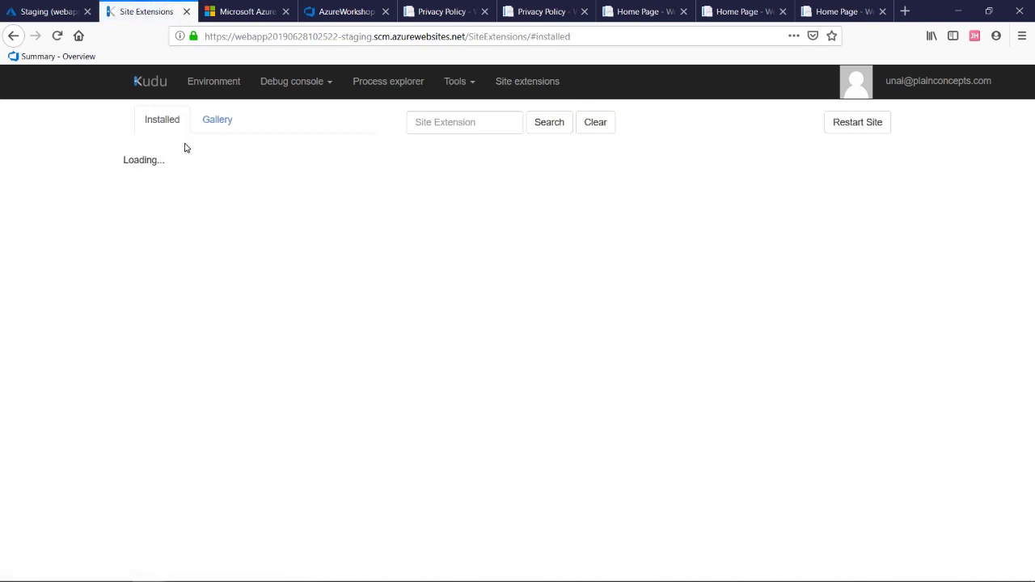
click(221, 135)
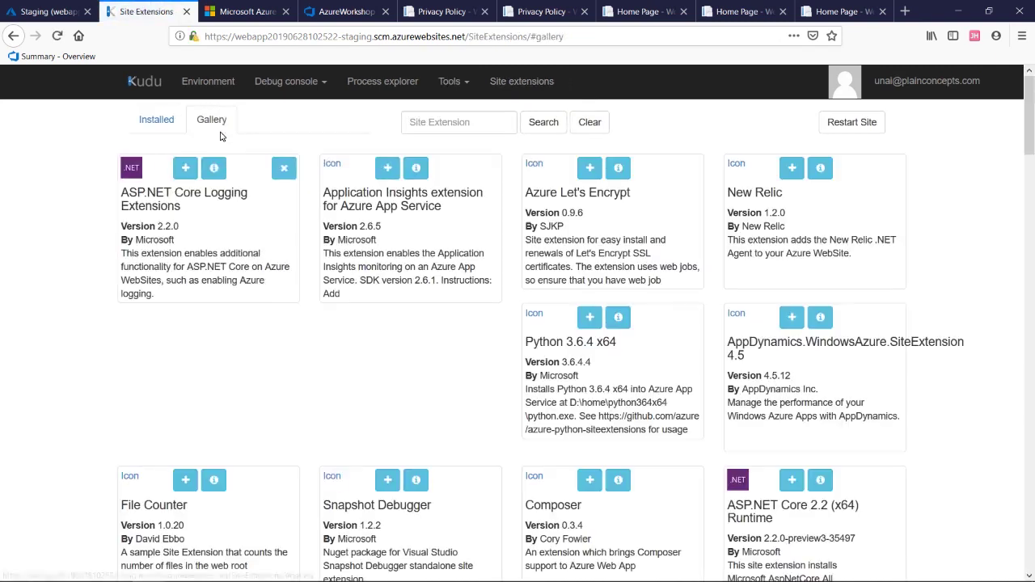
scroll(572, 325, down, 3)
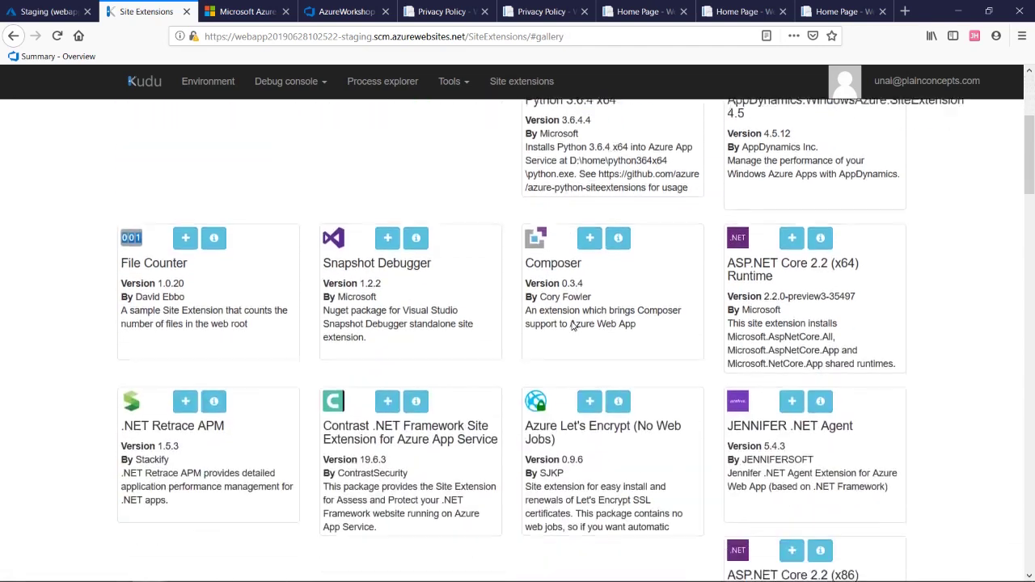
scroll(572, 325, up, 3)
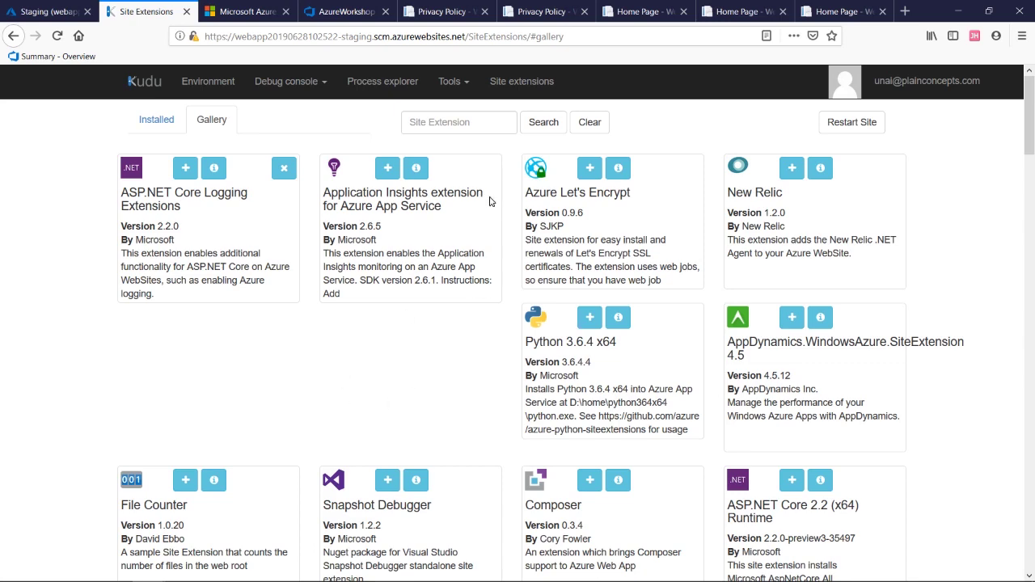
click(49, 11)
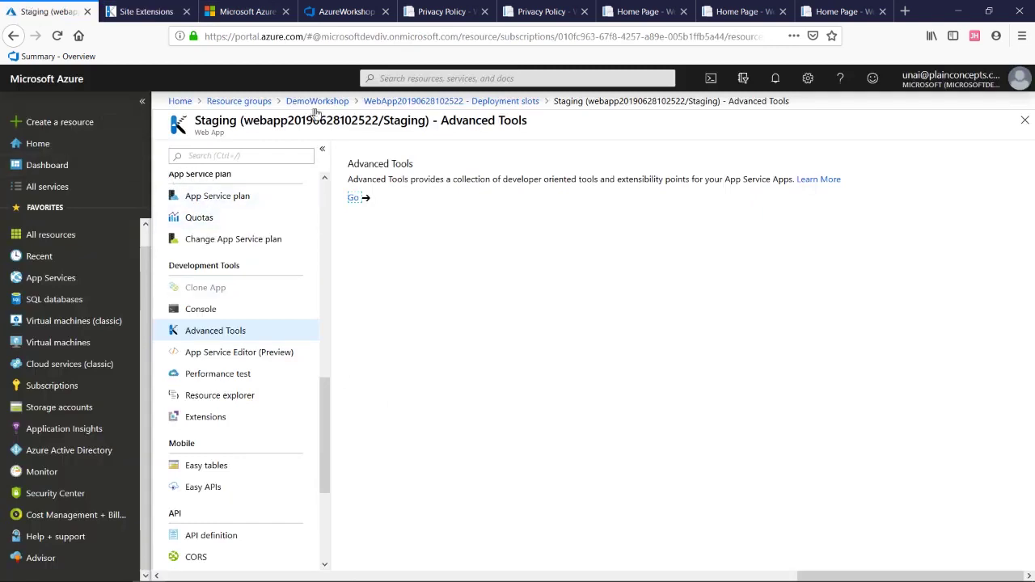
click(392, 103)
click(317, 102)
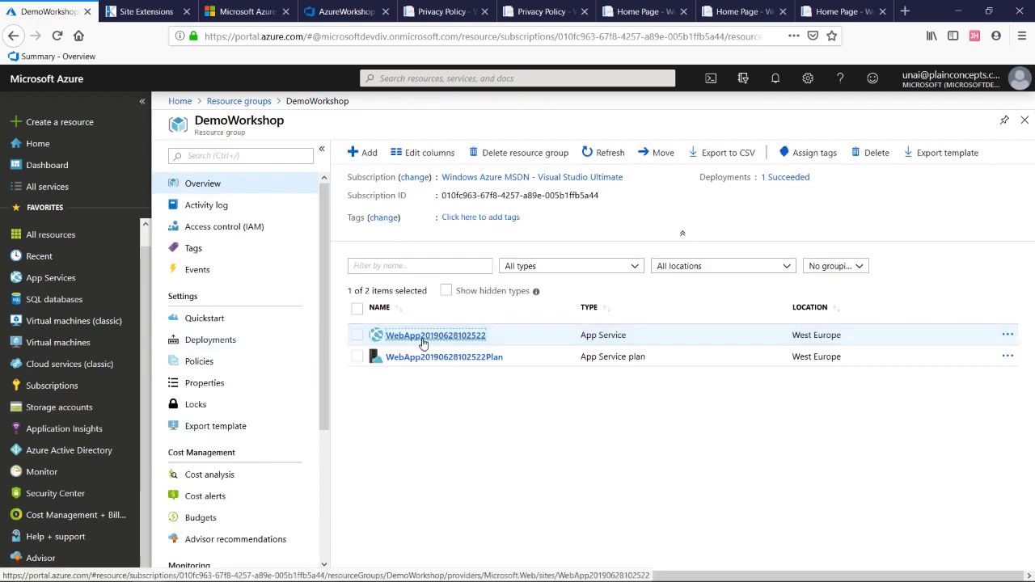
click(389, 336)
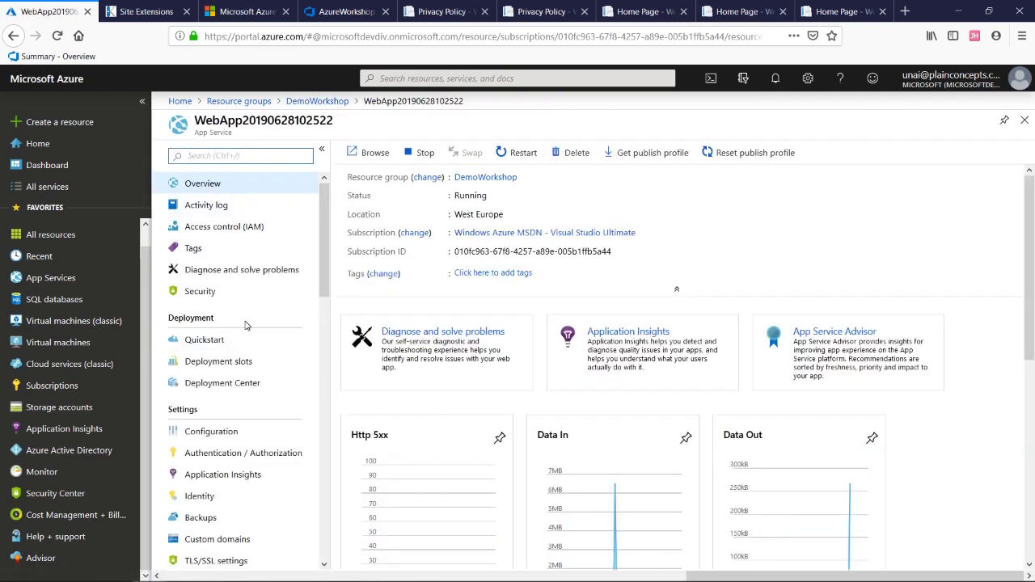
Open the web app's deployment slots and view the production site's home page in a duplicate of the privacy page.
click(249, 363)
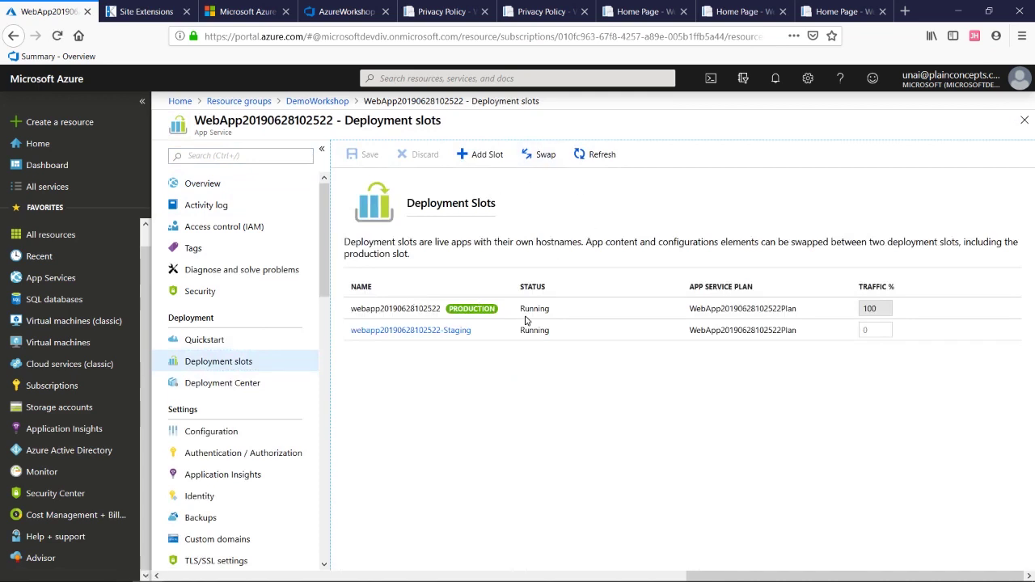
click(888, 316)
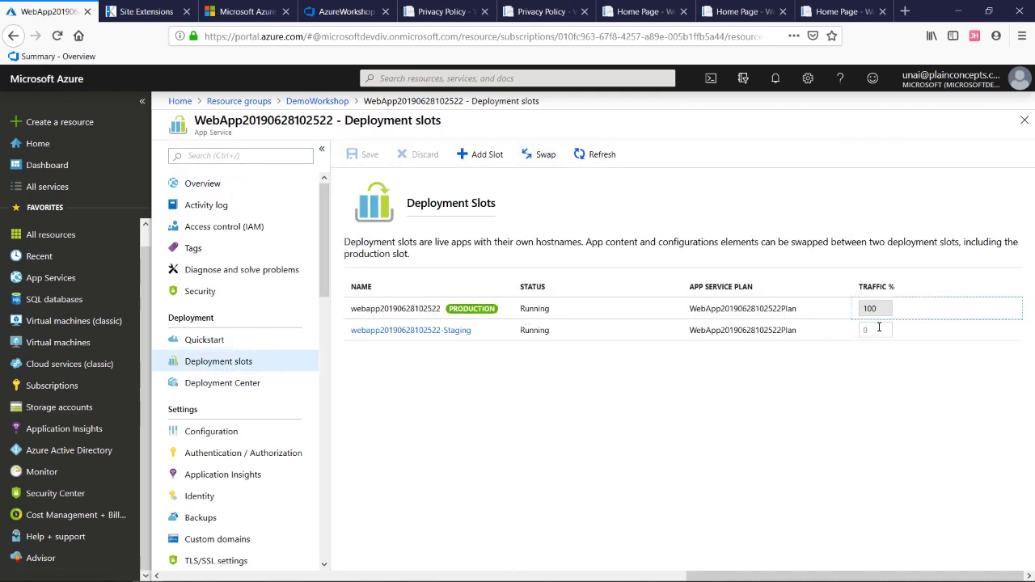
click(546, 10)
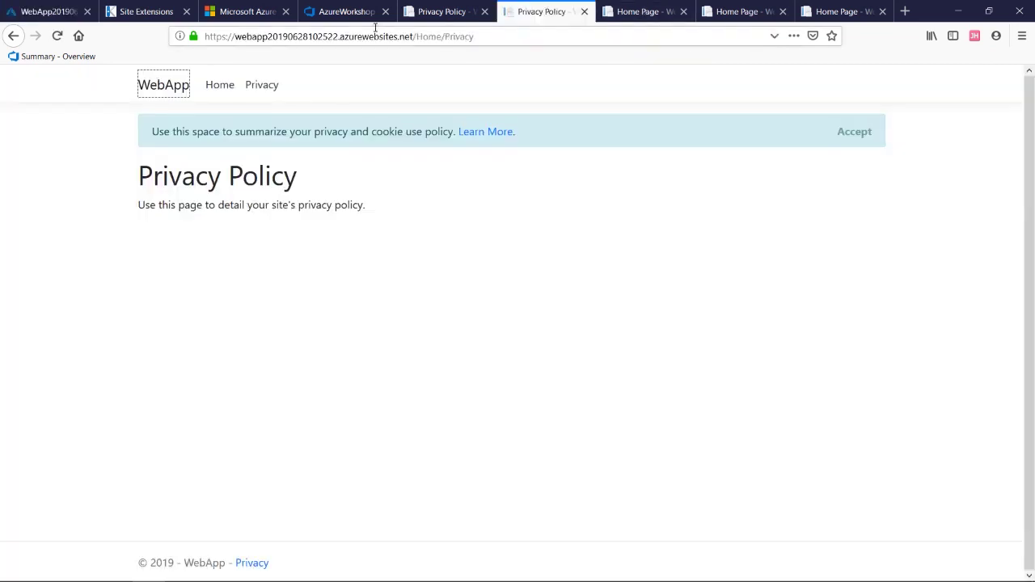
middle_click(57, 36)
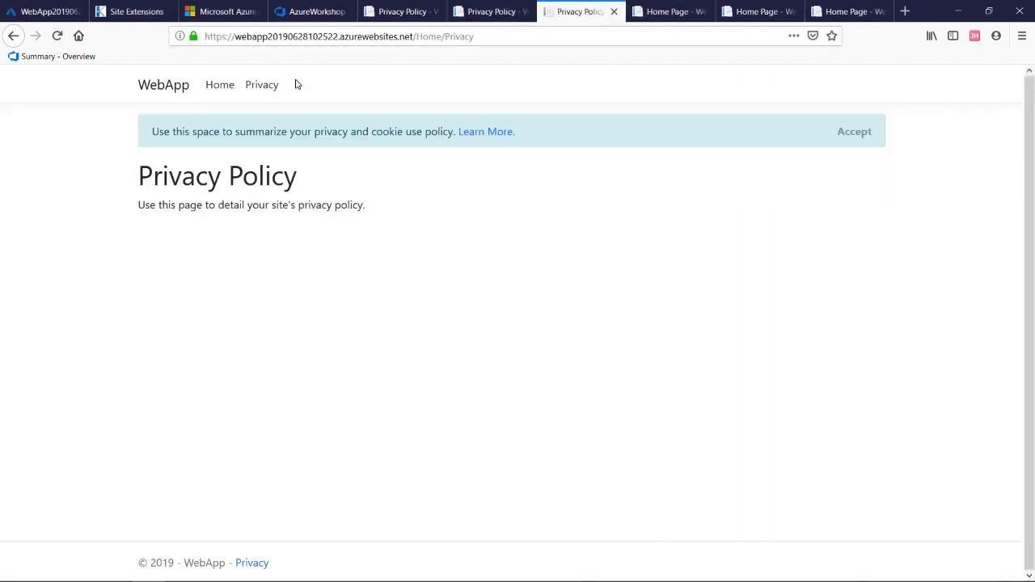
click(173, 87)
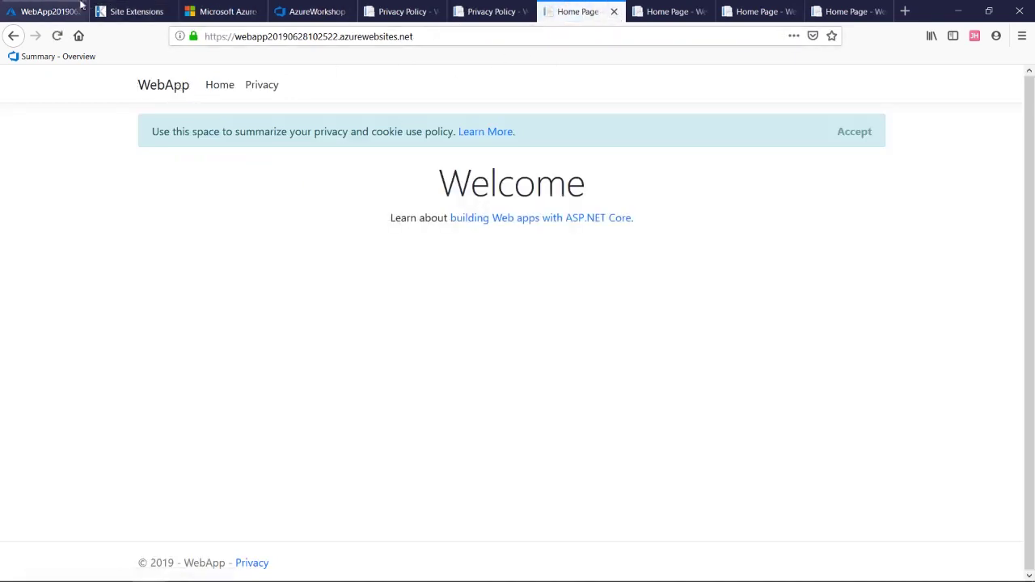
Return to the deployment slots and set the Staging slot's traffic to 50 percent.
click(81, 8)
click(878, 329)
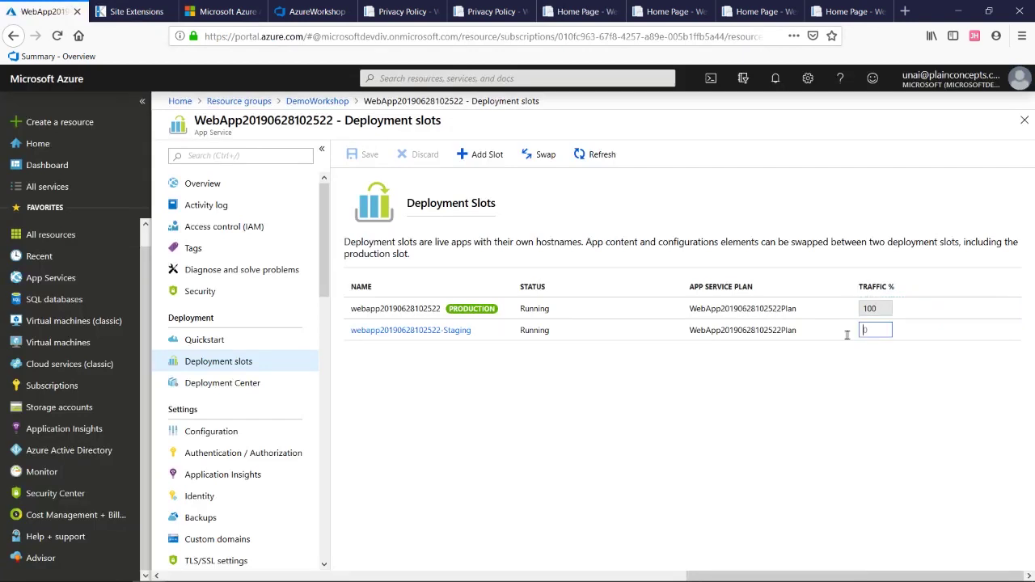
text(50)
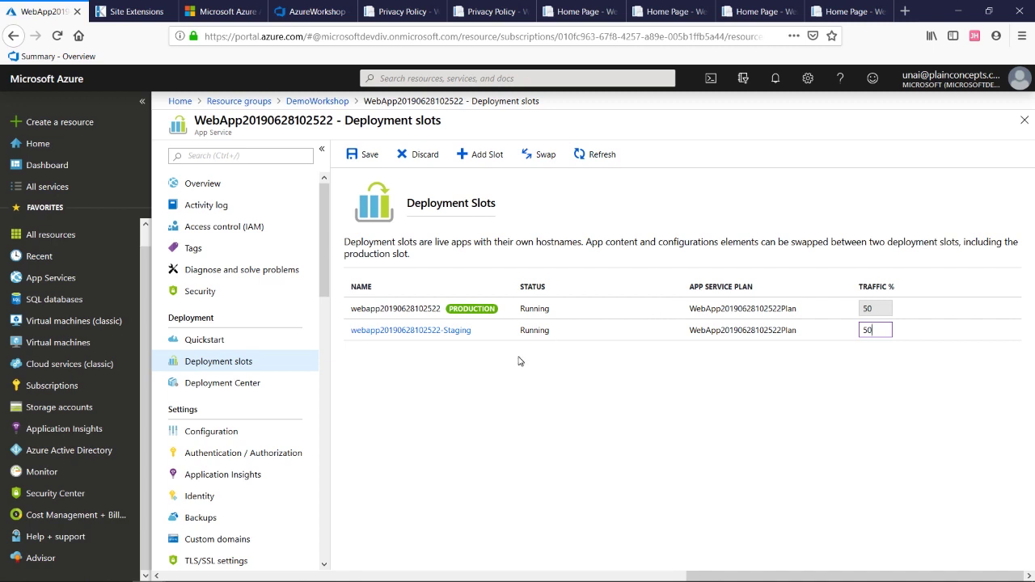
Discard the unsaved slot edits and examine the general settings in the web app's configuration.
click(263, 429)
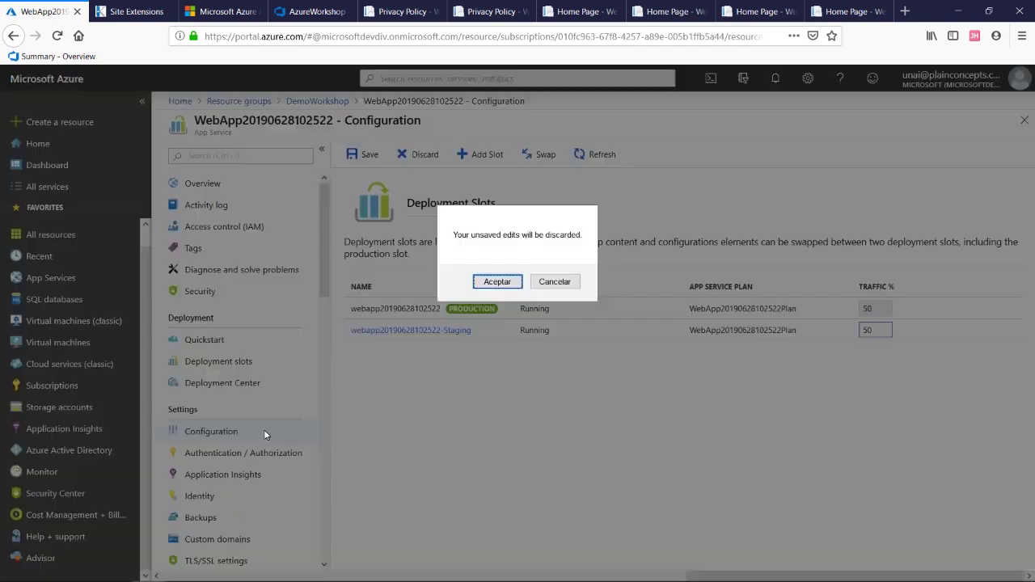
click(489, 287)
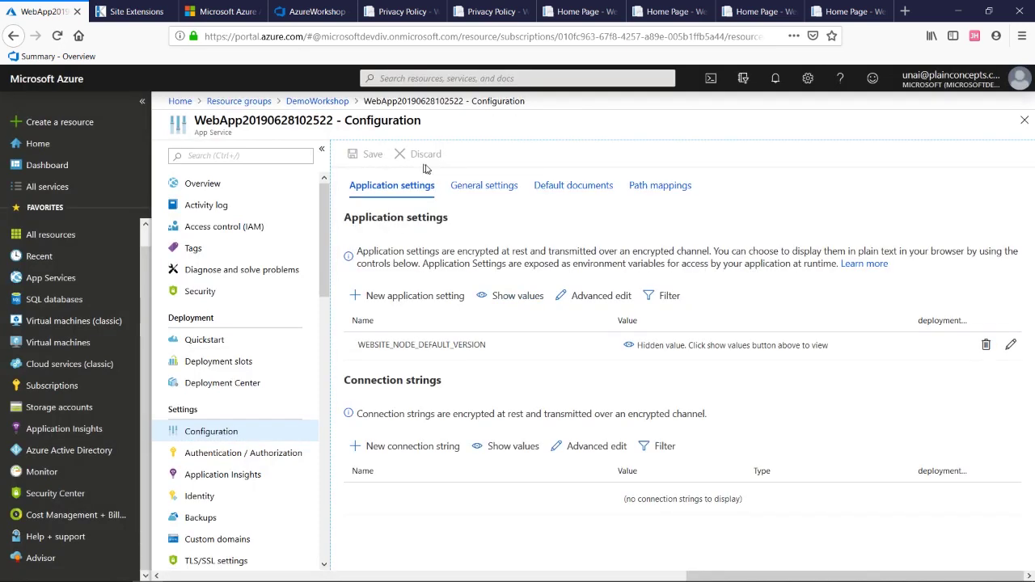
click(488, 193)
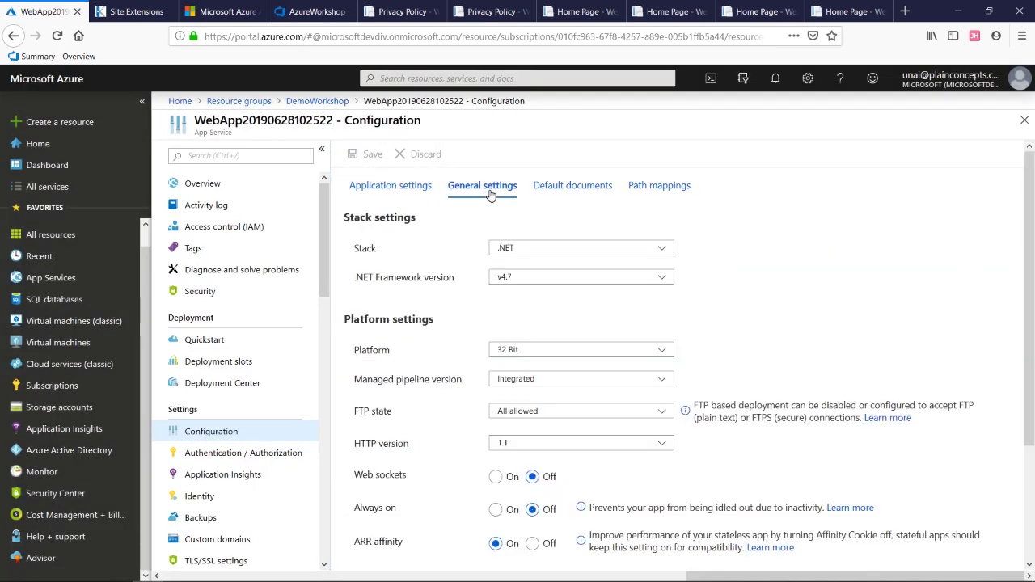
scroll(656, 283, down, 2)
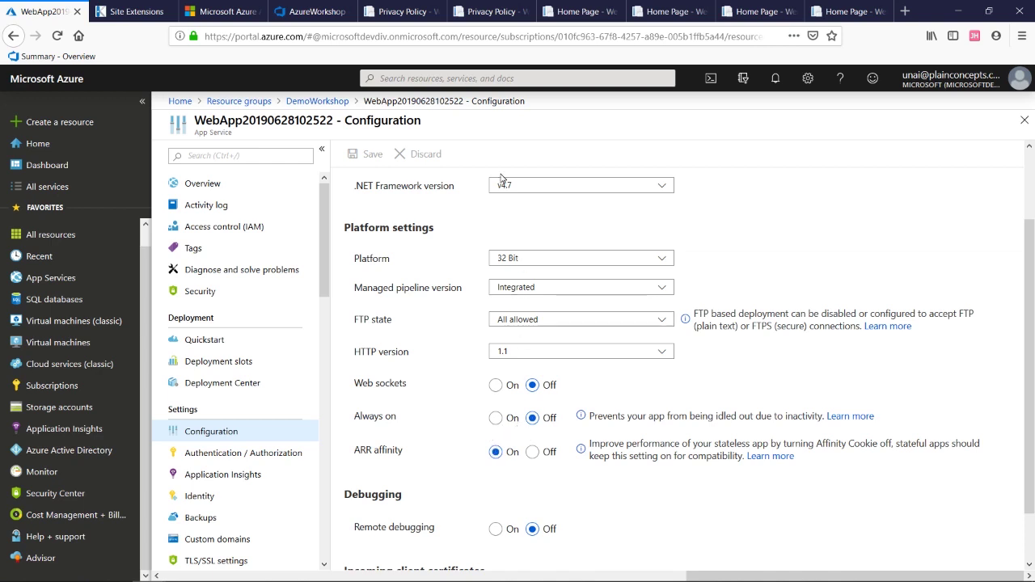
Inspect the deployed site's cookies in the browser's developer storage tools on the privacy policy page.
click(401, 12)
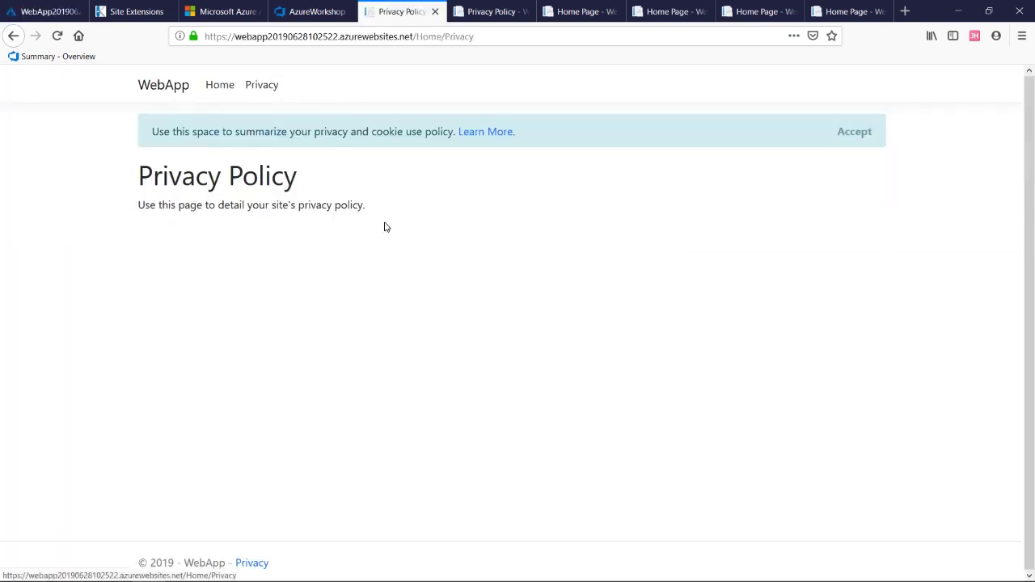
key(F12)
click(495, 272)
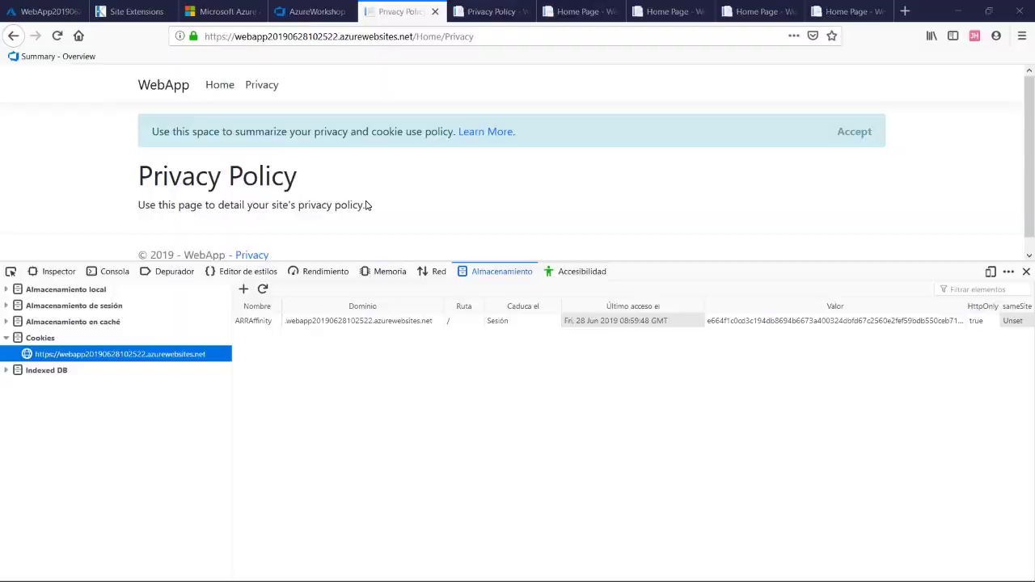
Return to the web app's general settings, turn Always on to On and keep the FTP state at All allowed.
click(311, 11)
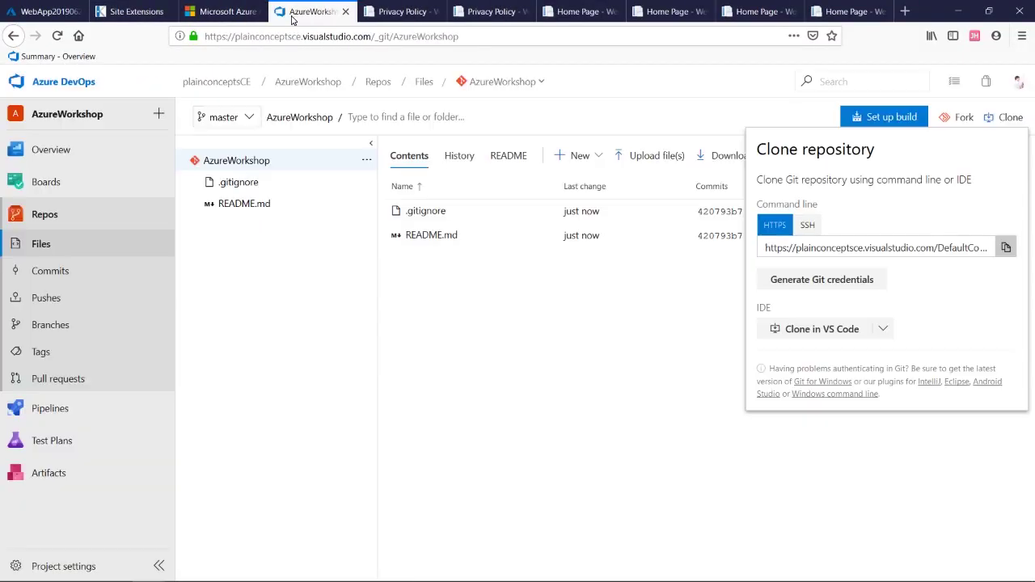
click(48, 12)
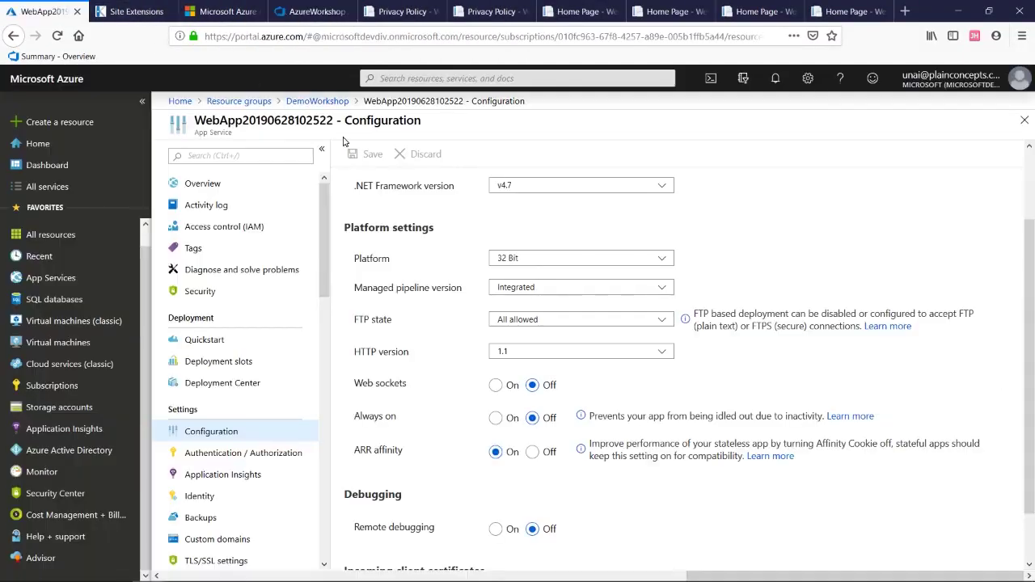
click(497, 419)
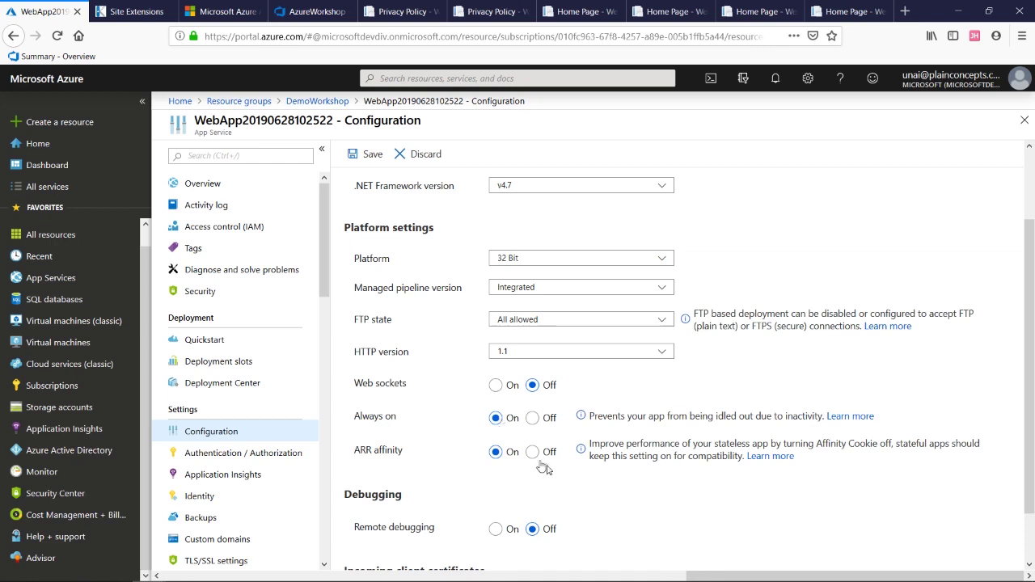
click(513, 325)
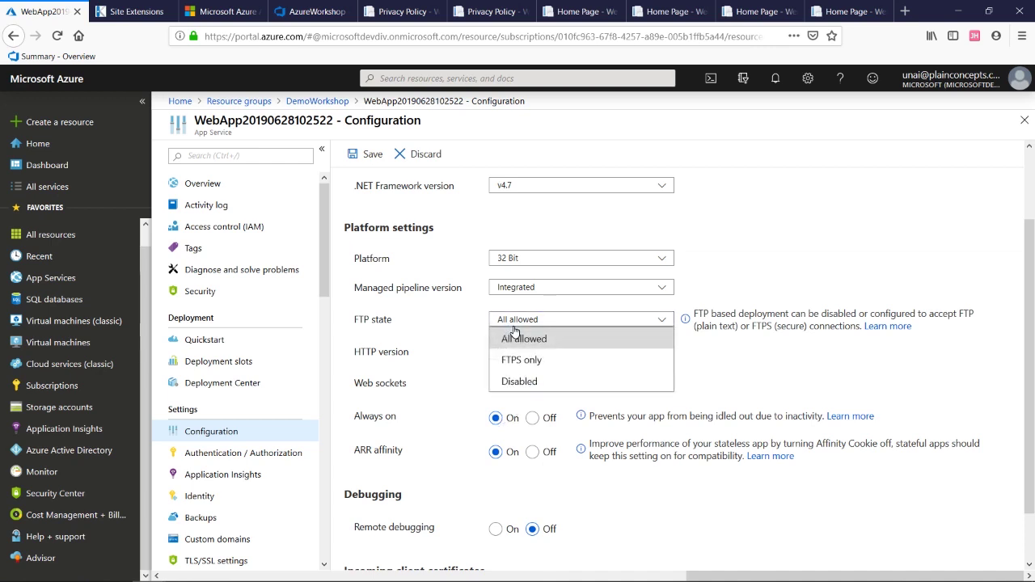
click(515, 333)
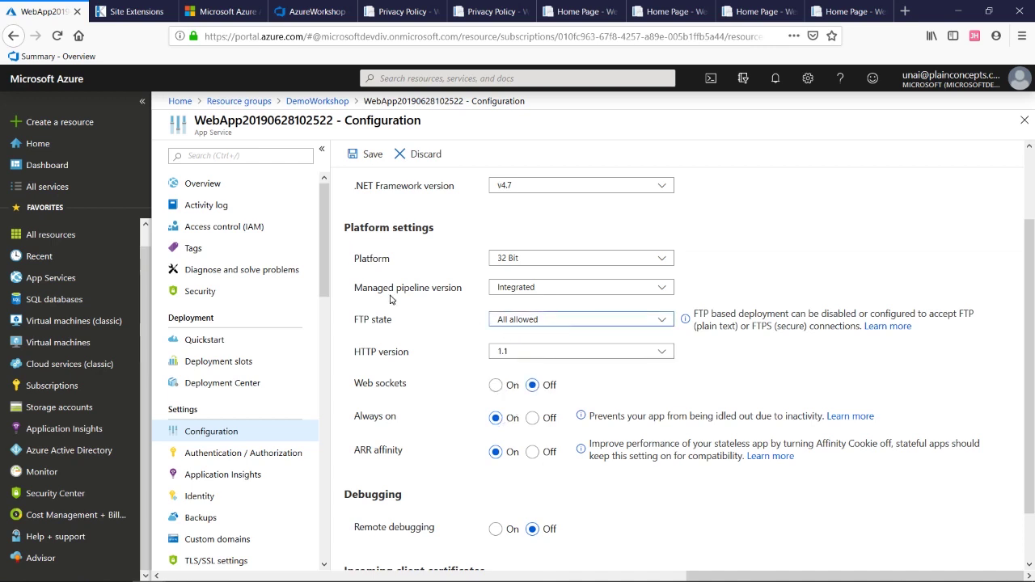
Leave the configuration without saving and examine the source options offered in the web app's Deployment Center.
click(276, 189)
click(509, 284)
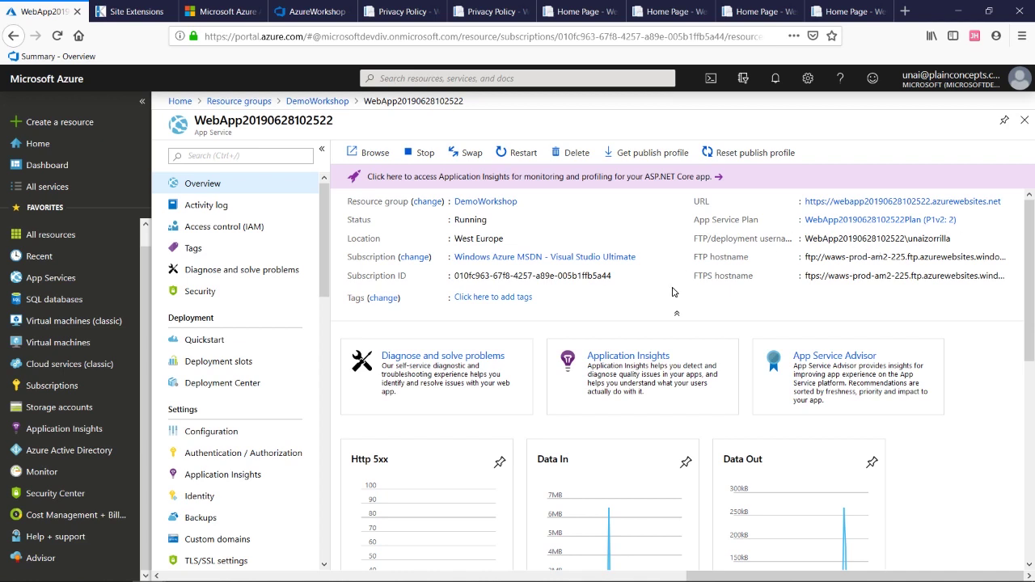
click(286, 391)
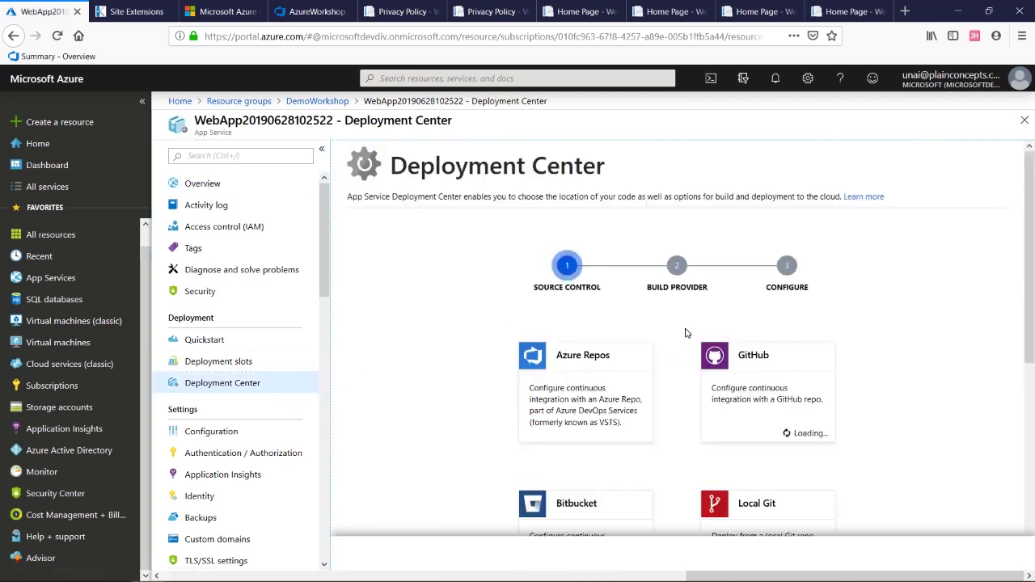
scroll(663, 328, down, 2)
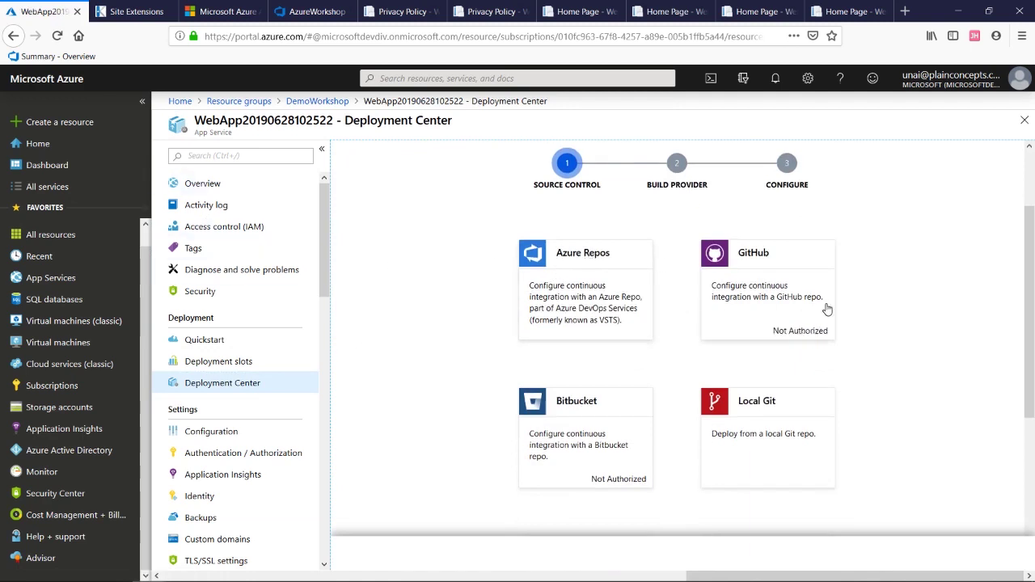
scroll(779, 467, down, 5)
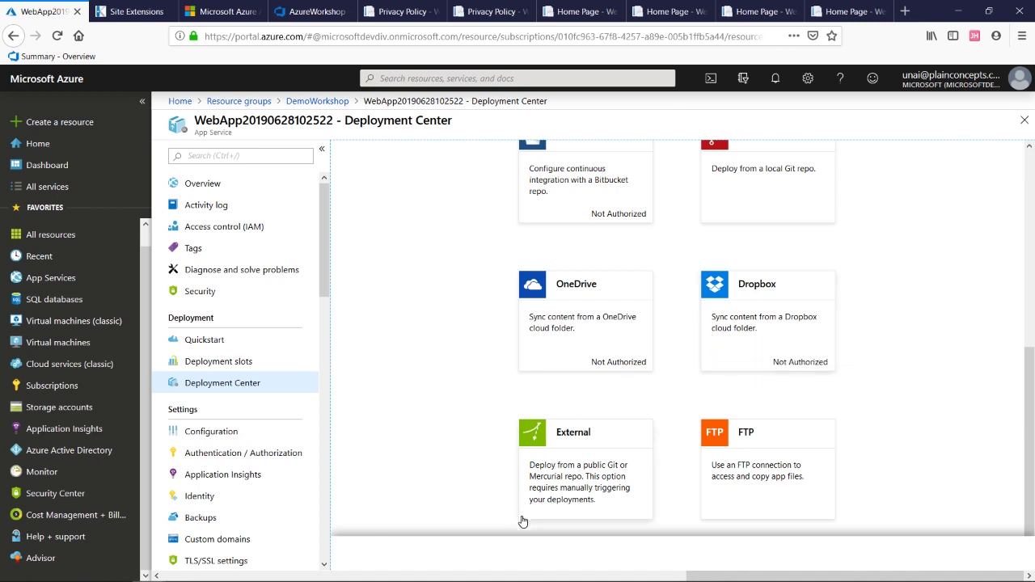
Open the FTP deployment dashboard and view its user credentials.
click(714, 502)
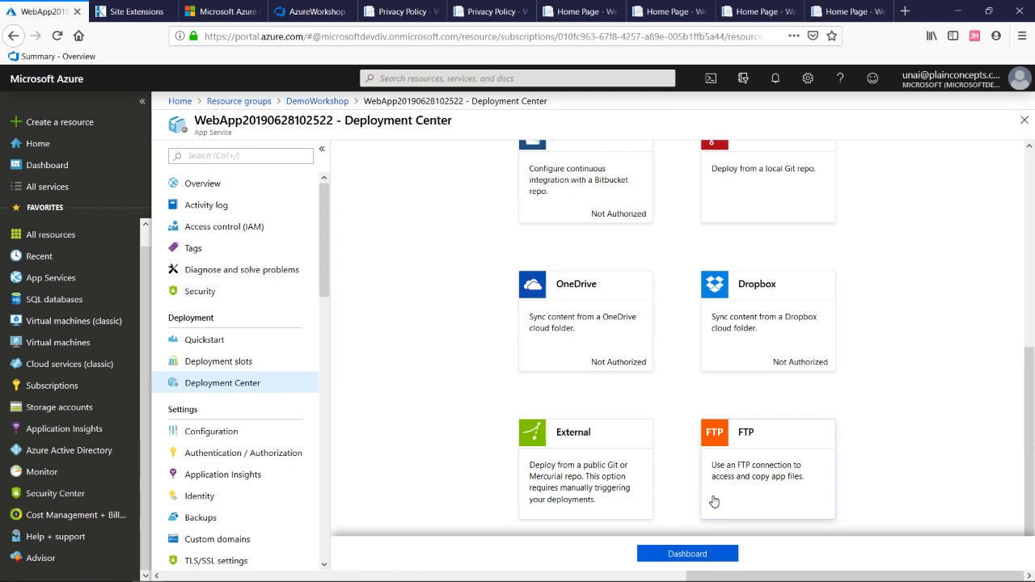
click(686, 554)
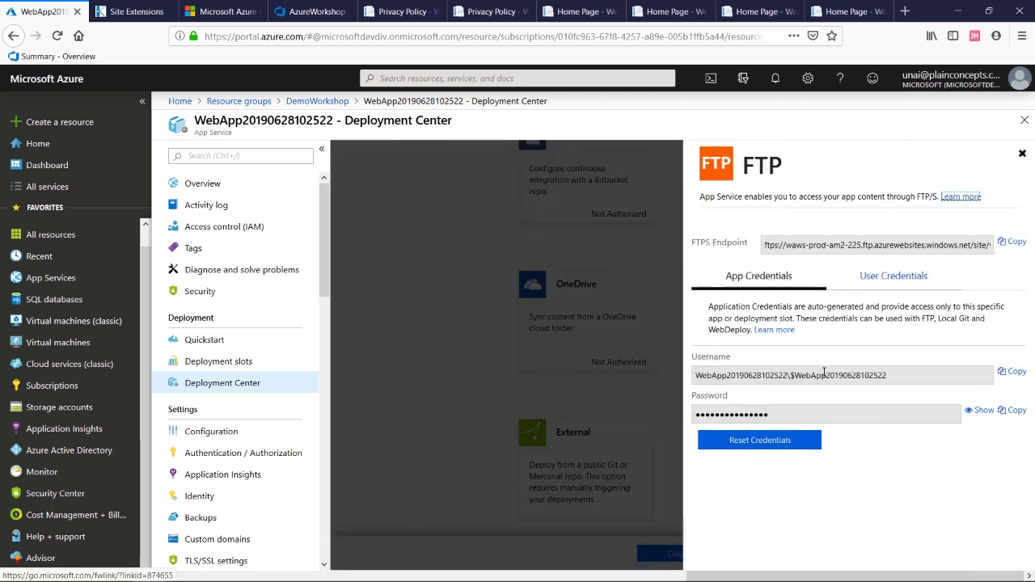
click(870, 278)
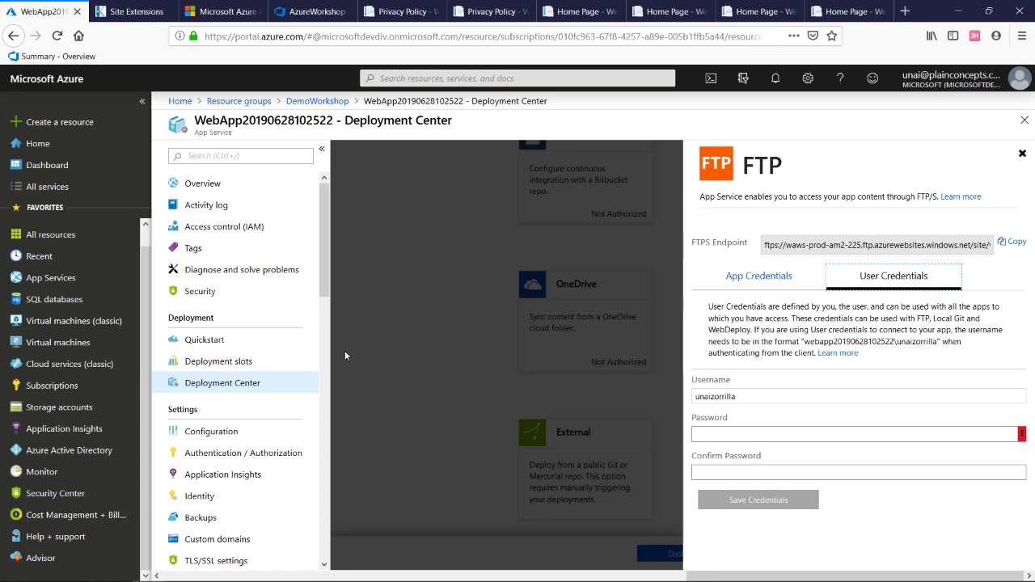
scroll(251, 342, down, 7)
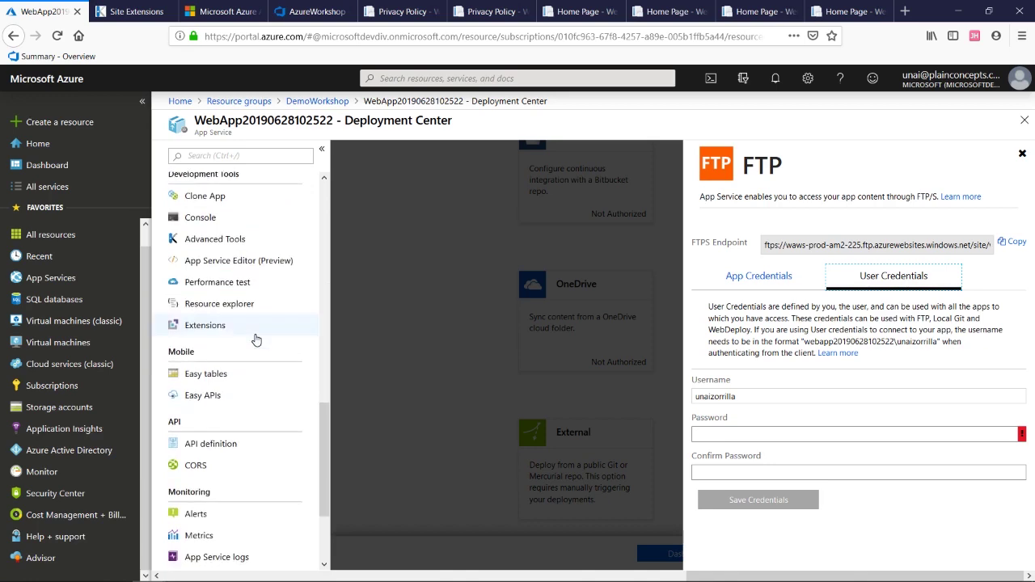
scroll(255, 340, up, 6)
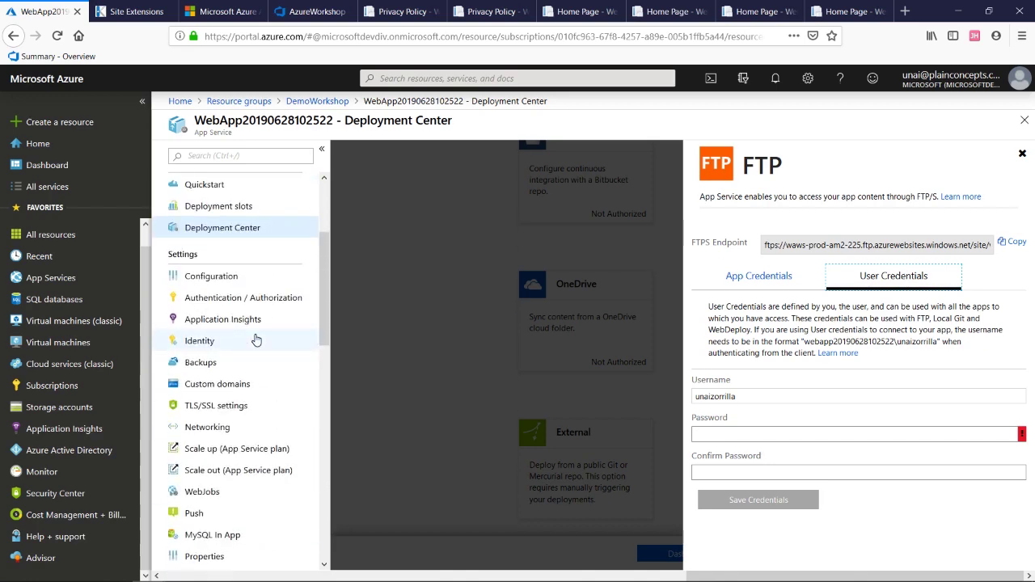
scroll(249, 269, up, 2)
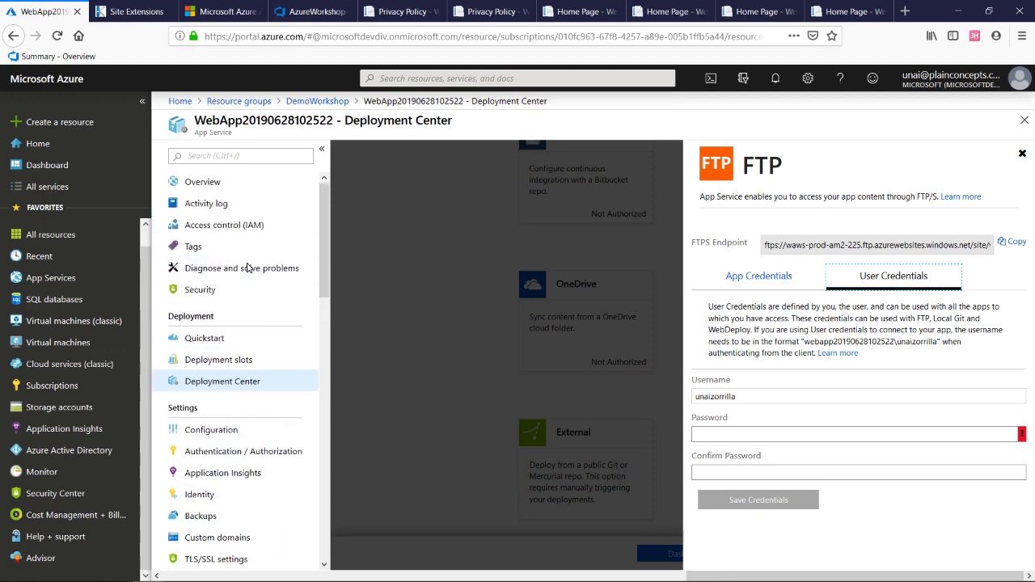
scroll(248, 269, down, 8)
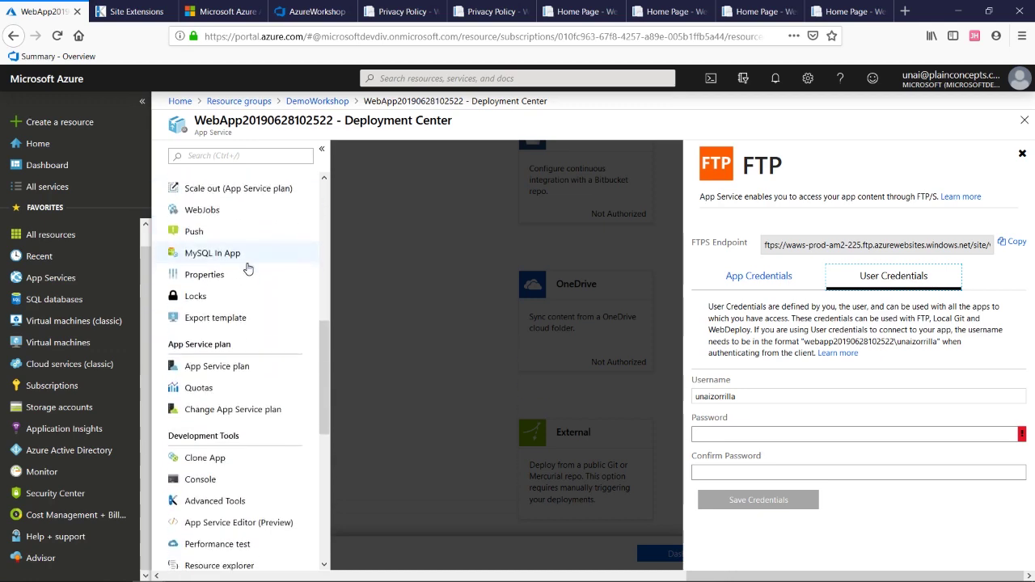
scroll(249, 268, down, 2)
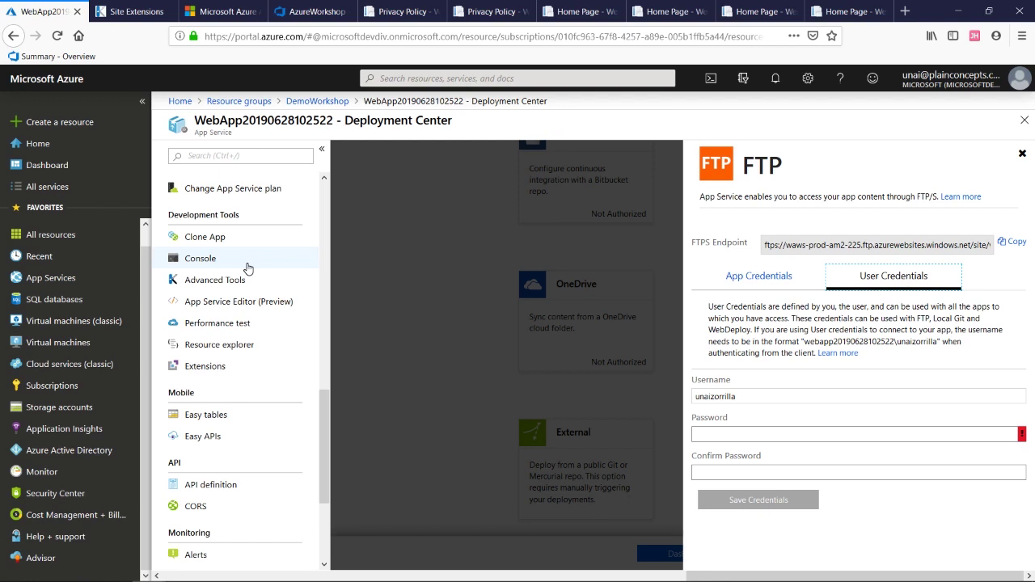
Switch to the PowerPoint slide show at the Infrastructure as code slide.
key(alt+Tab)
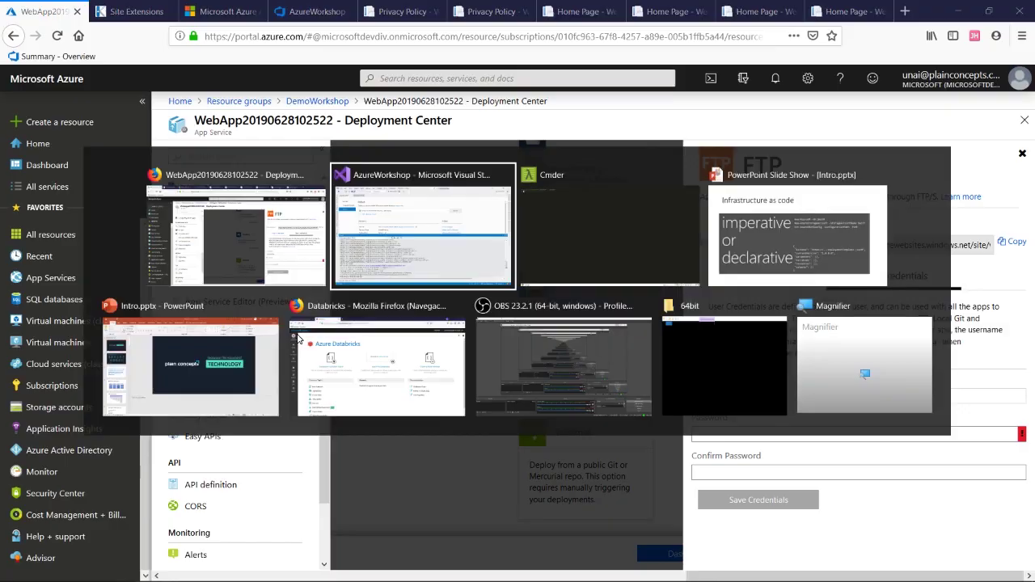
key(alt+Tab)
key(alt+Tab)
key(alt+Tab)
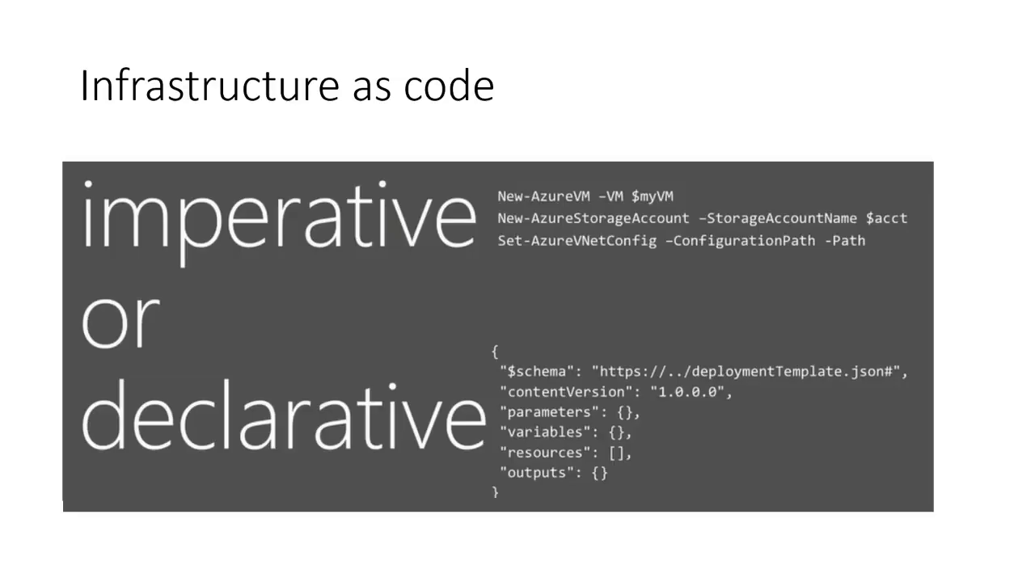
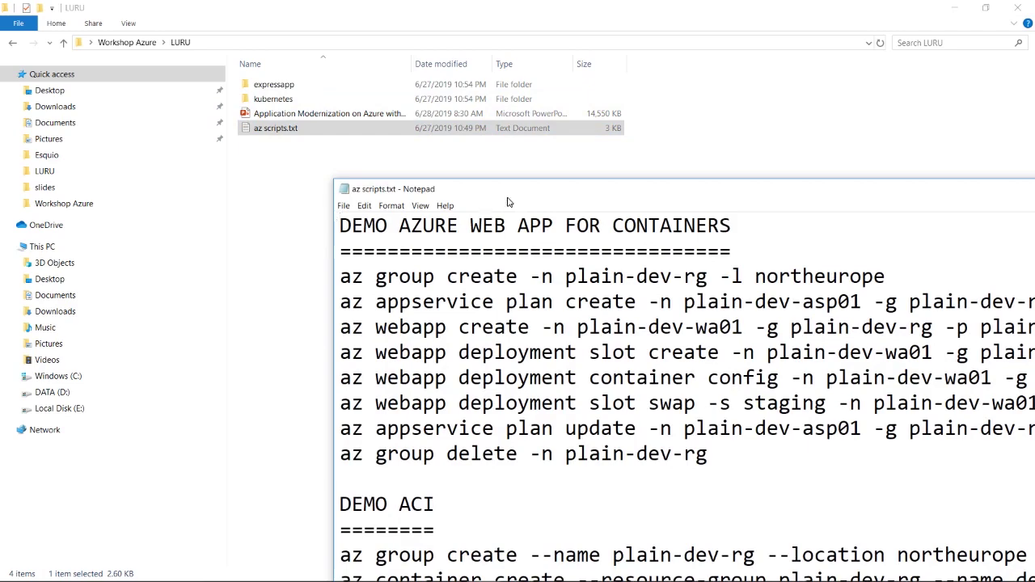
Maximize the az scripts.txt window, then switch to the Azure portal's resource groups and open Cloud Shell in an enlarged pane.
double_click(505, 194)
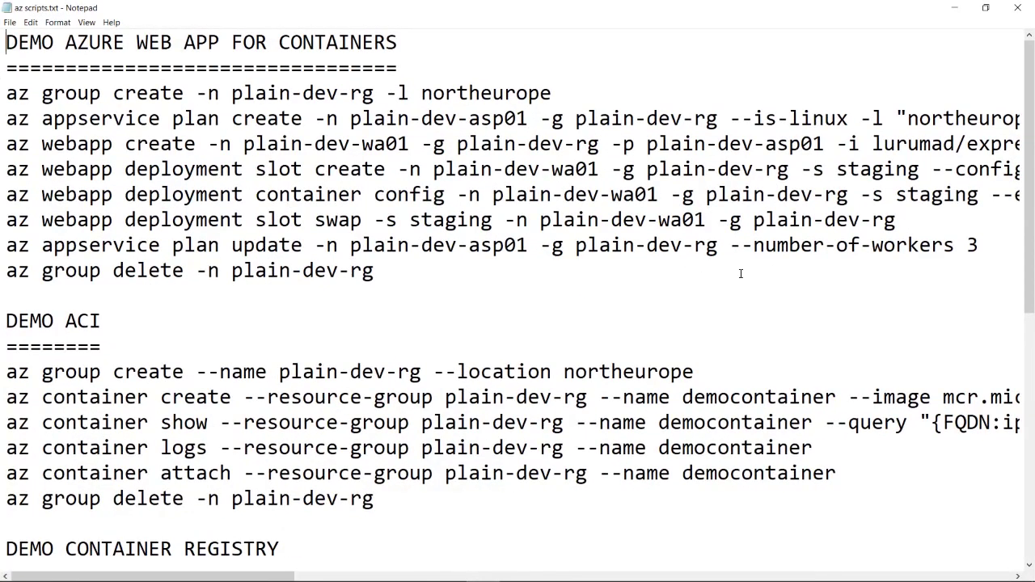
key(alt+Tab)
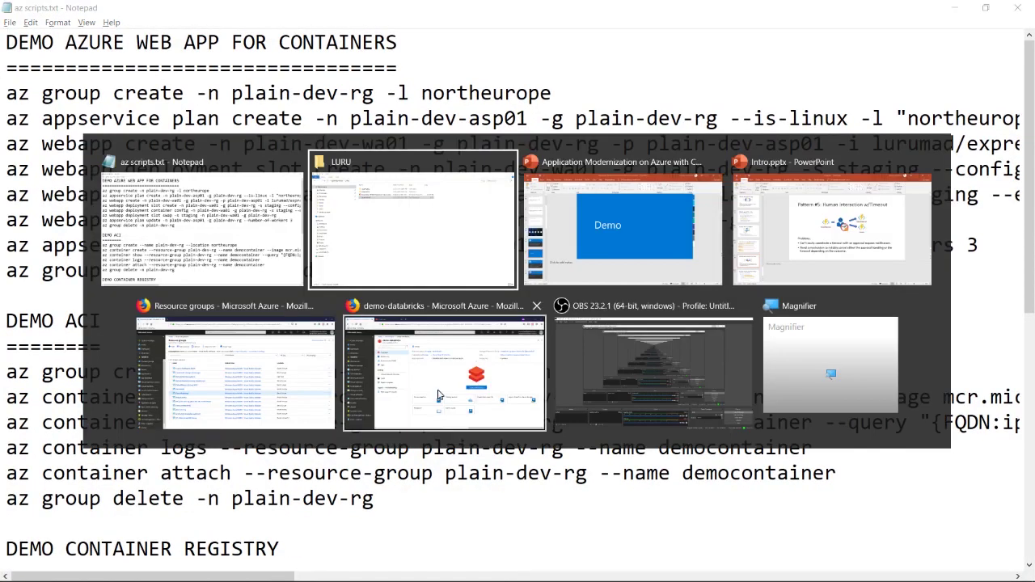
key(alt+Tab)
key(alt+Tab)
key(alt+Tab)
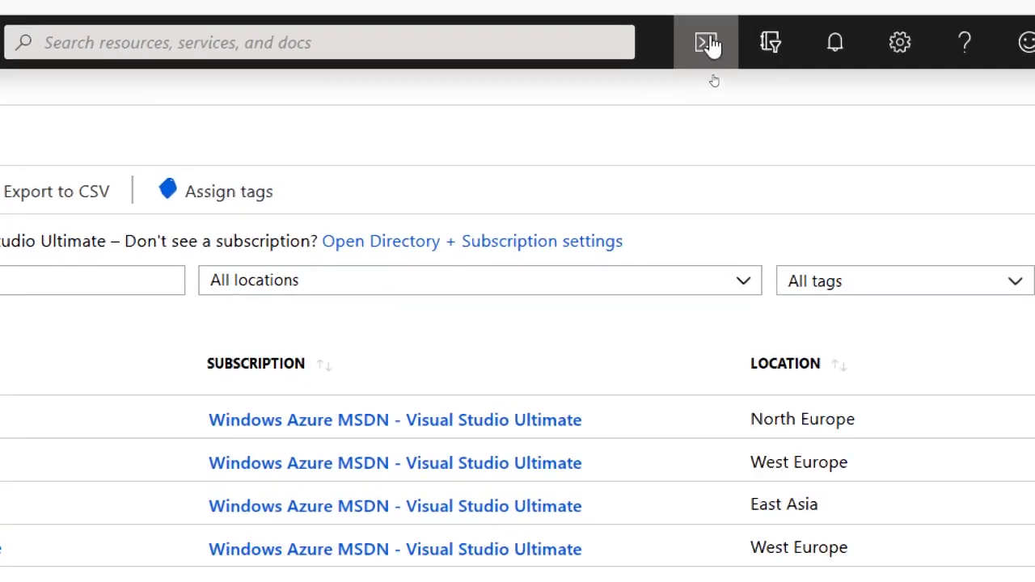
click(708, 37)
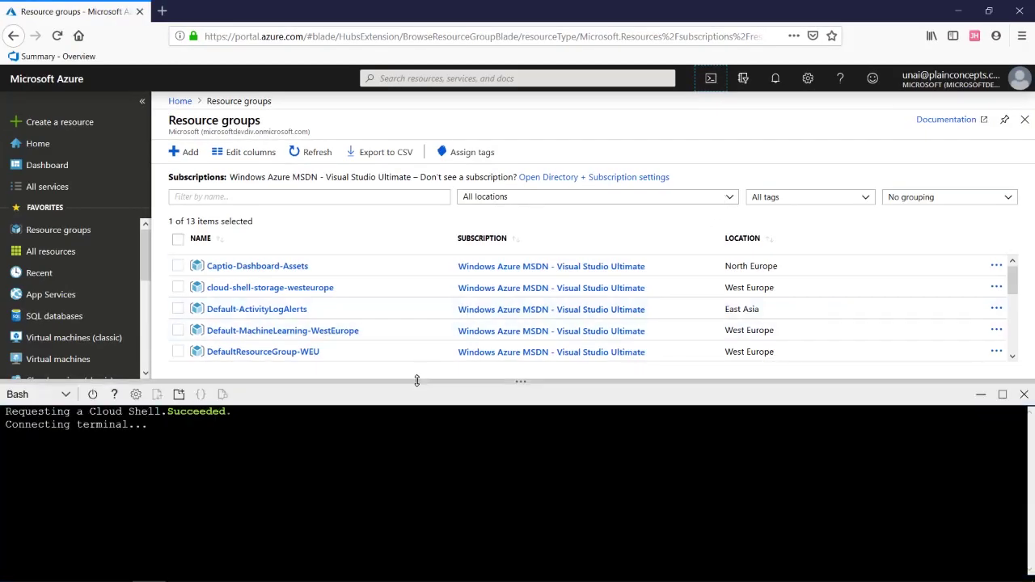
drag(417, 380, 437, 166)
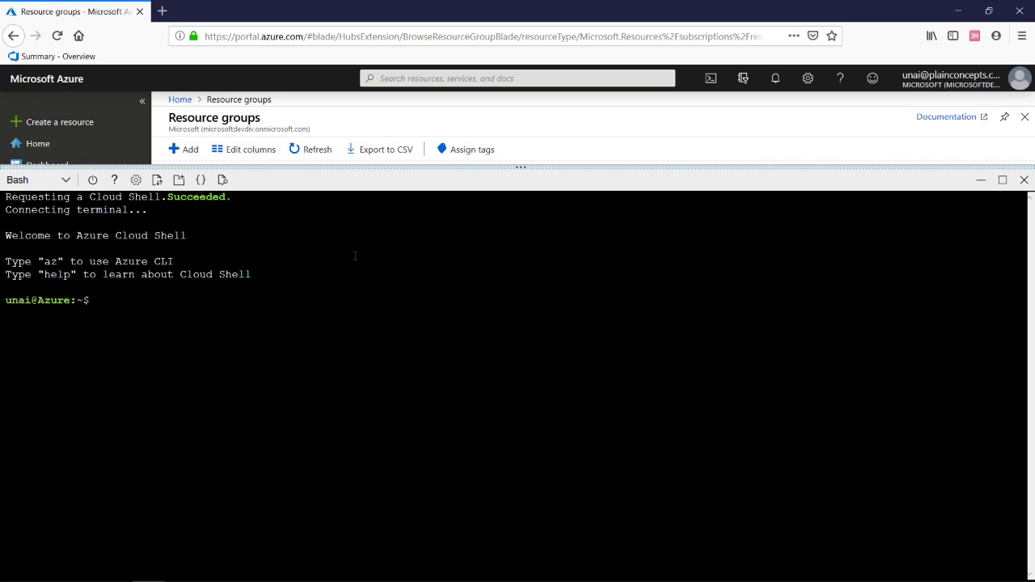
Copy the first az group create command from az scripts.txt and run it in Cloud Shell to create plain-dev-rg in northeurope.
key(alt+Tab)
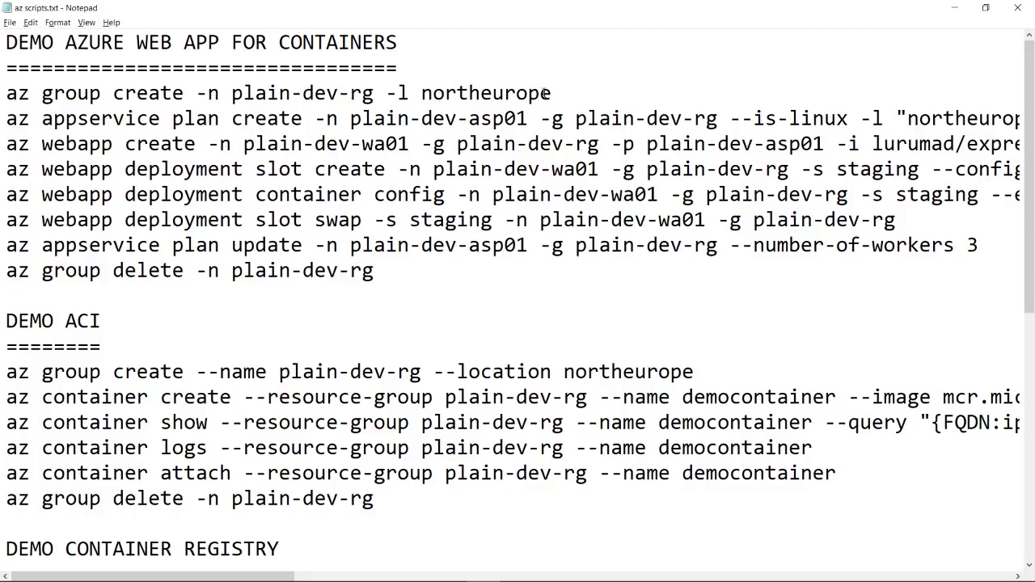
drag(549, 92, 7, 95)
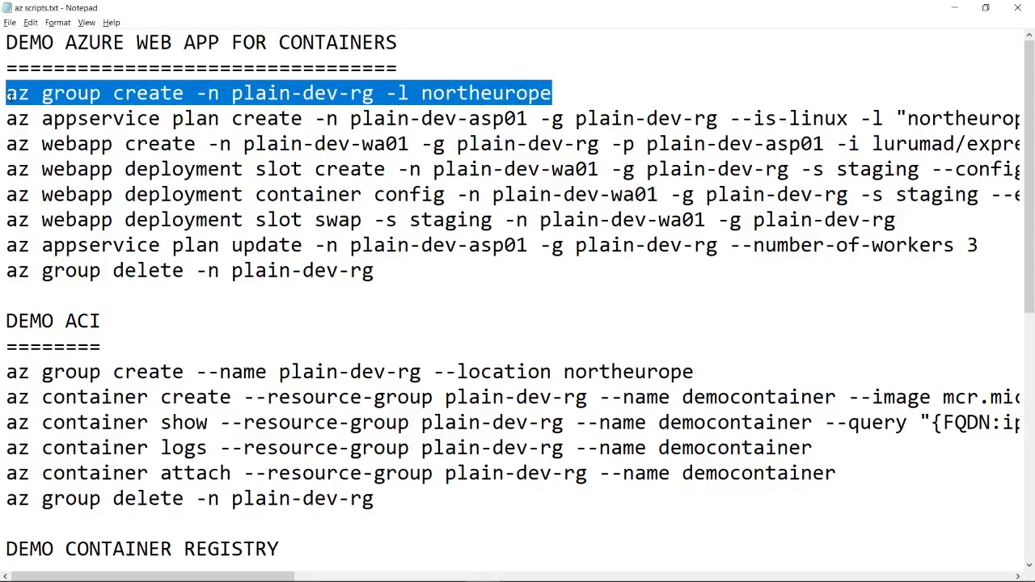
key(ctrl+c)
key(alt+Tab)
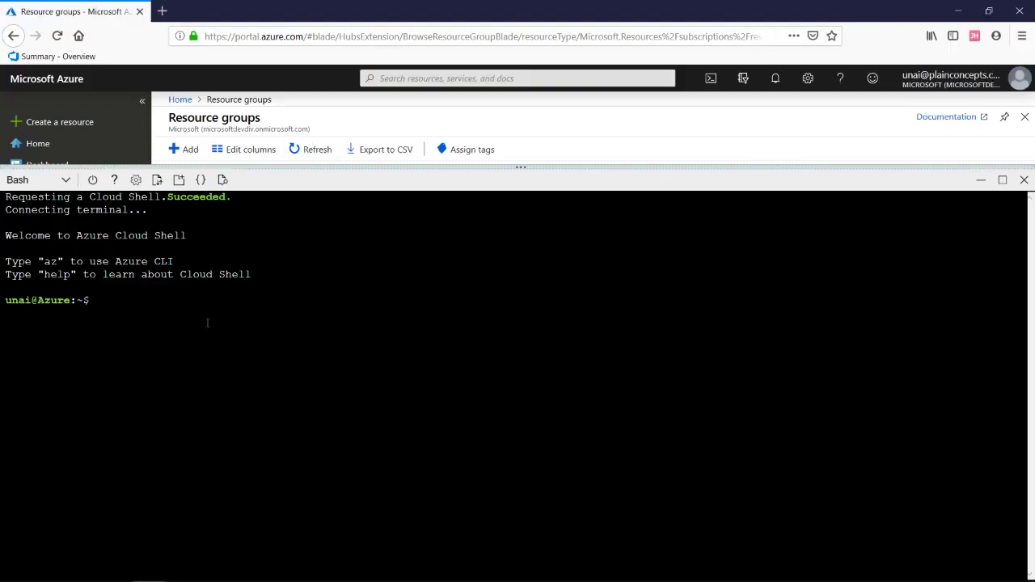
right_click(191, 313)
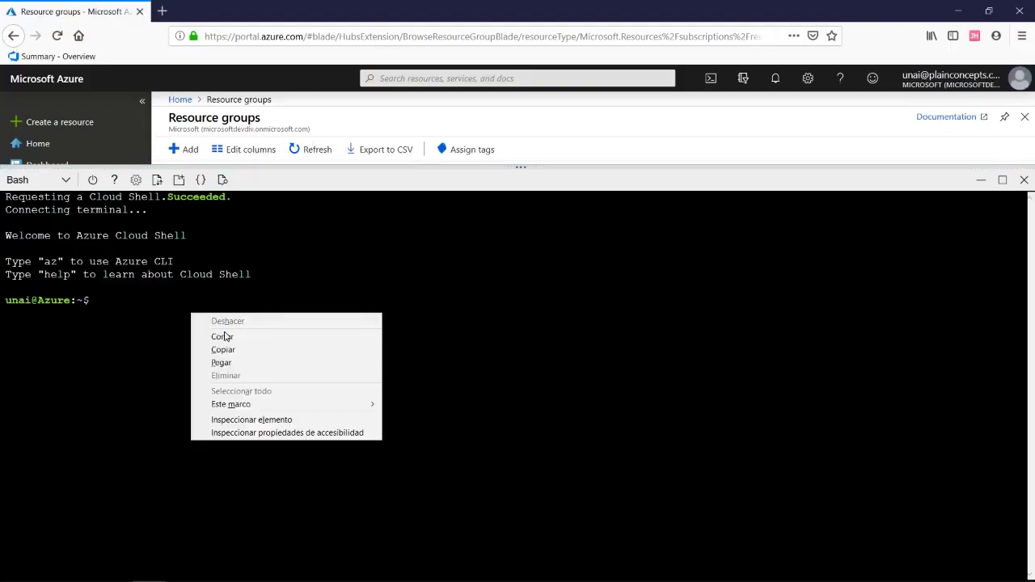
click(223, 362)
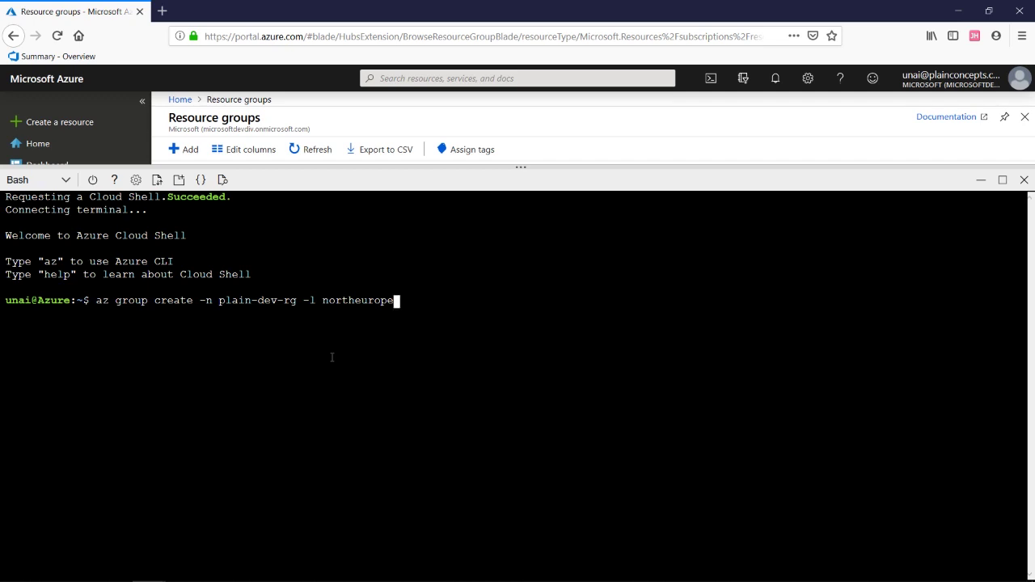
key(Return)
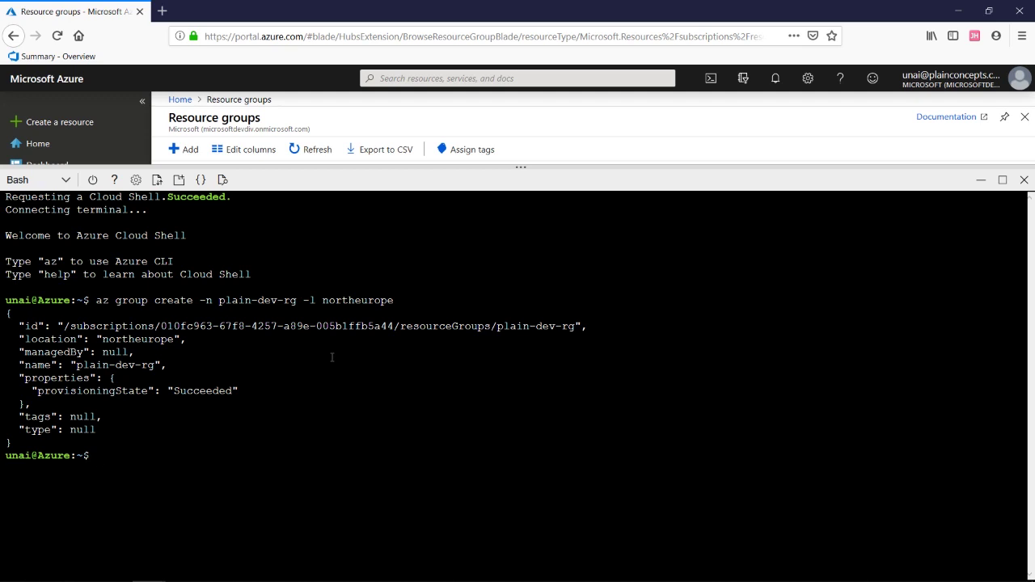
Copy the az appservice plan create command from az scripts.txt and run it to create Linux plan plain-dev-asp01 with SKU S1 and 1 worker.
key(alt+Tab)
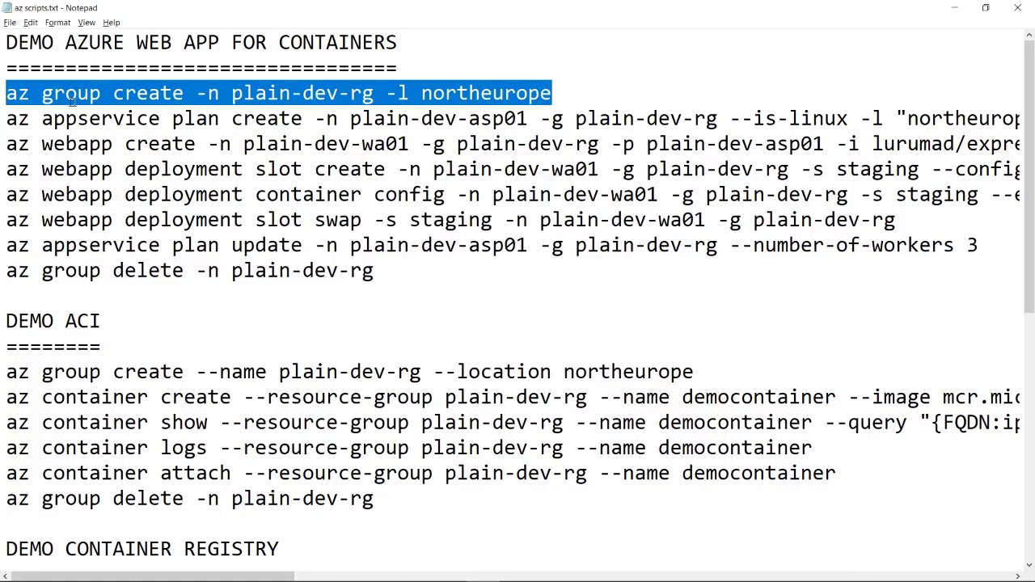
drag(8, 118, 137, 121)
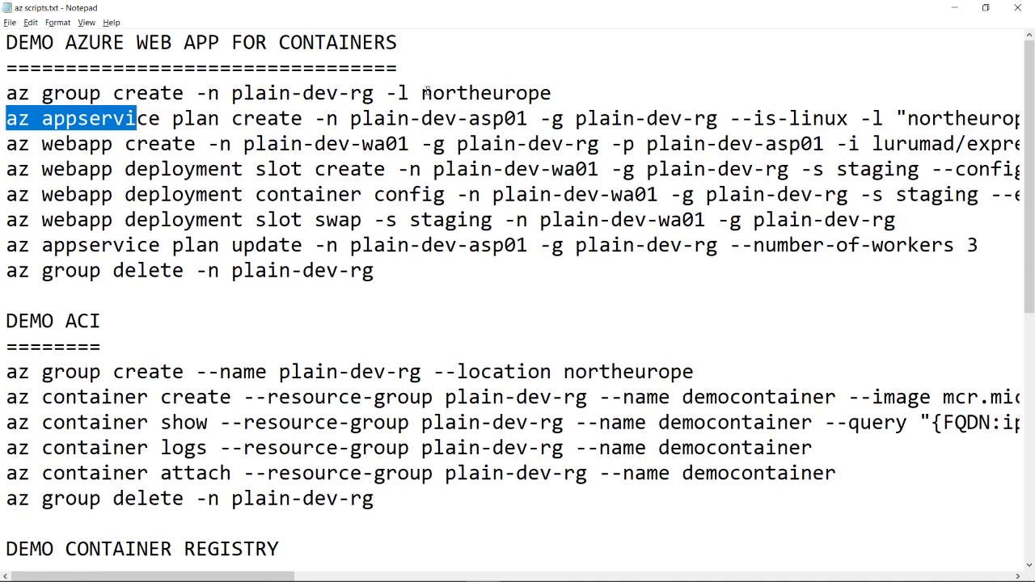
drag(174, 578, 267, 579)
drag(398, 119, 517, 118)
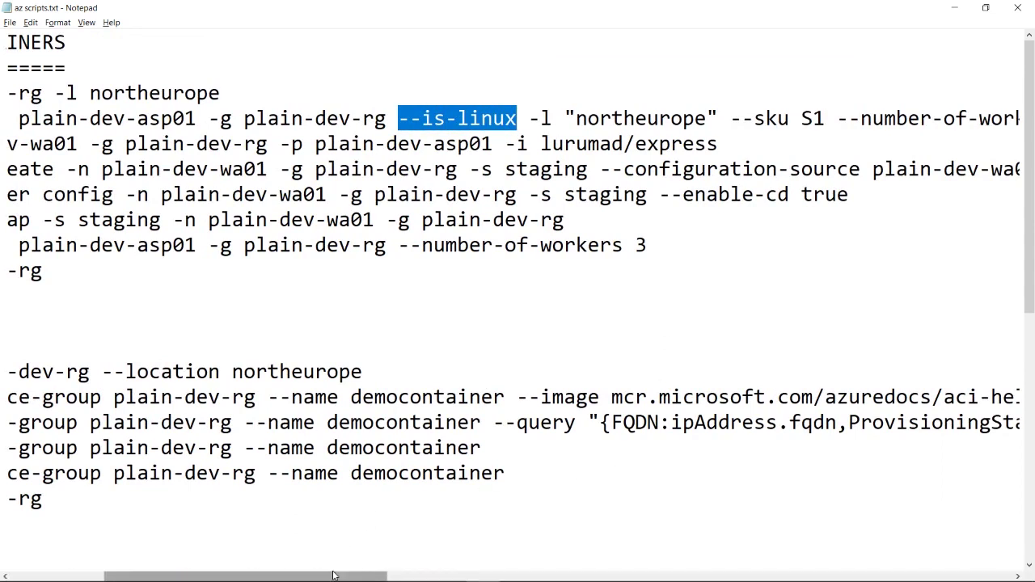
drag(335, 577, 402, 578)
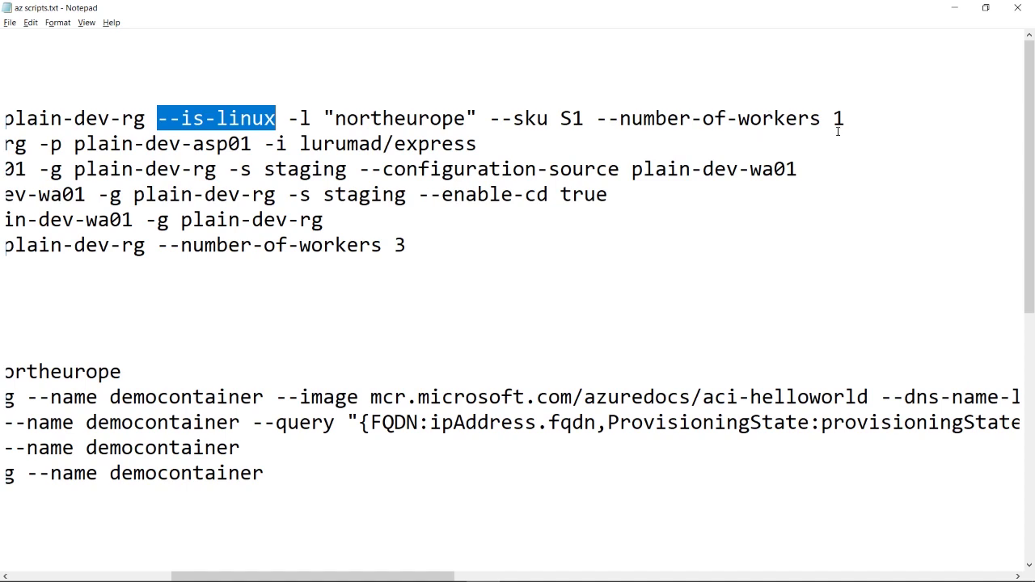
click(545, 144)
key(shift+Home)
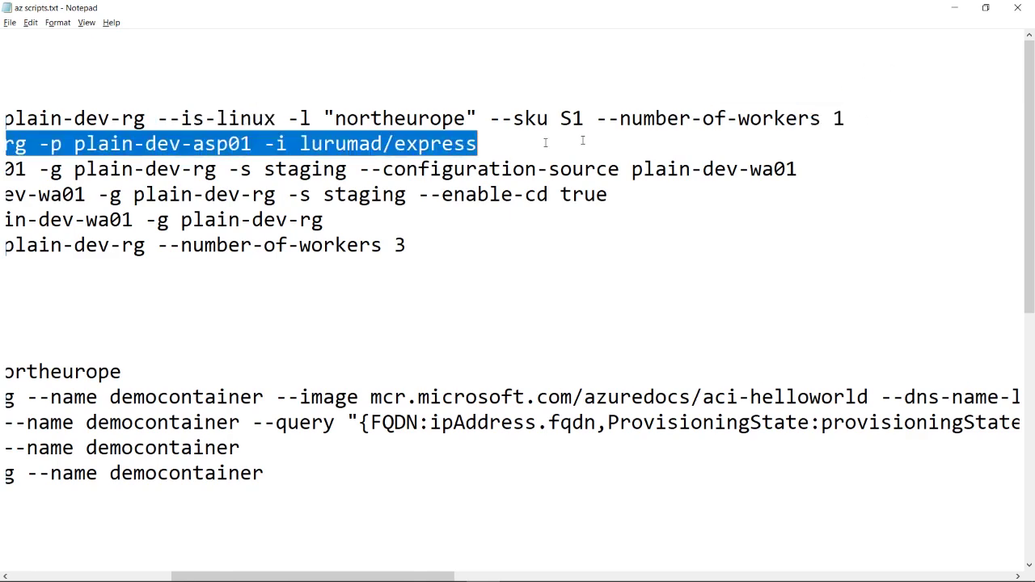
key(Home)
key(shift+Up)
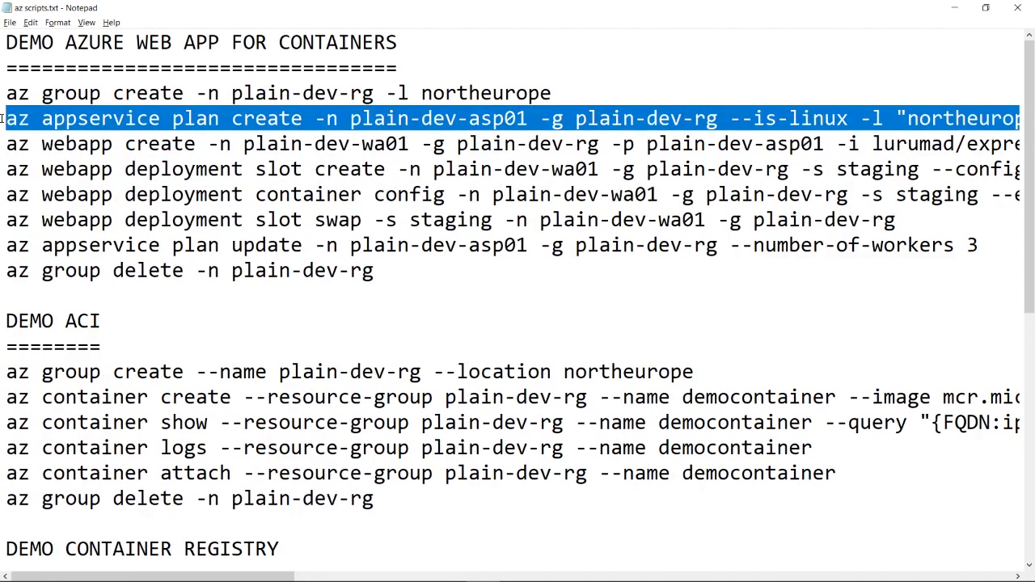
key(alt+Tab)
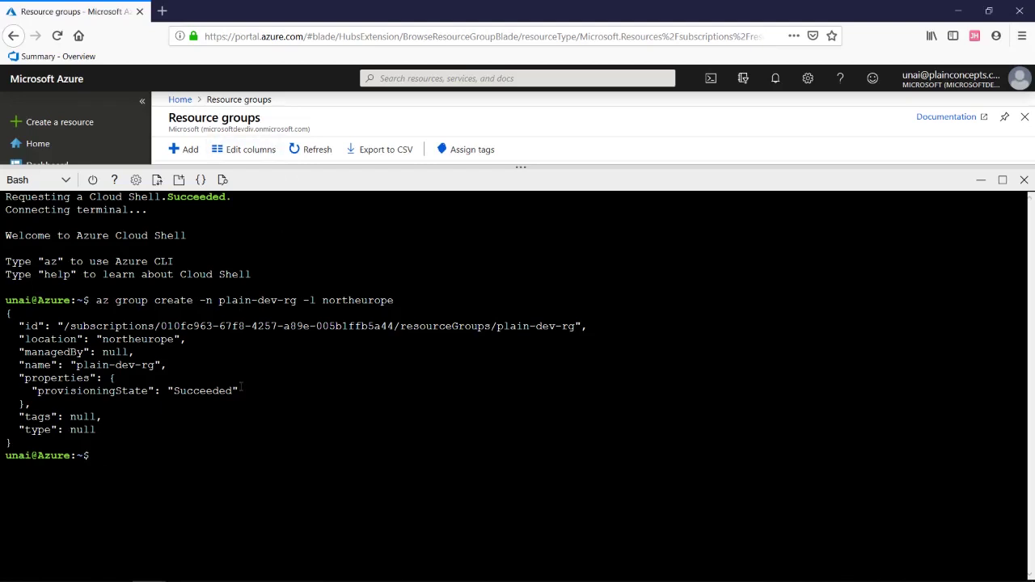
right_click(233, 411)
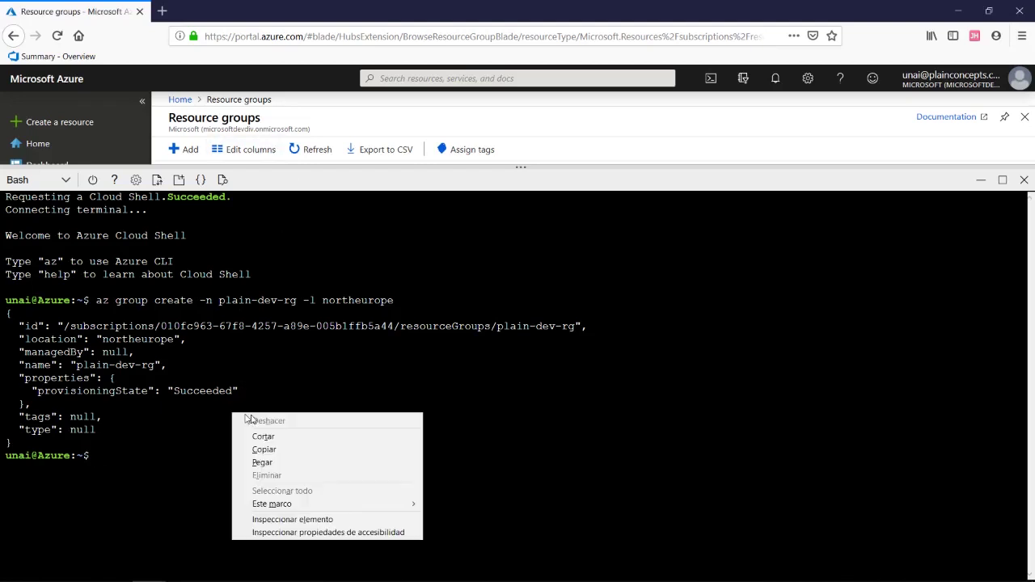
click(262, 463)
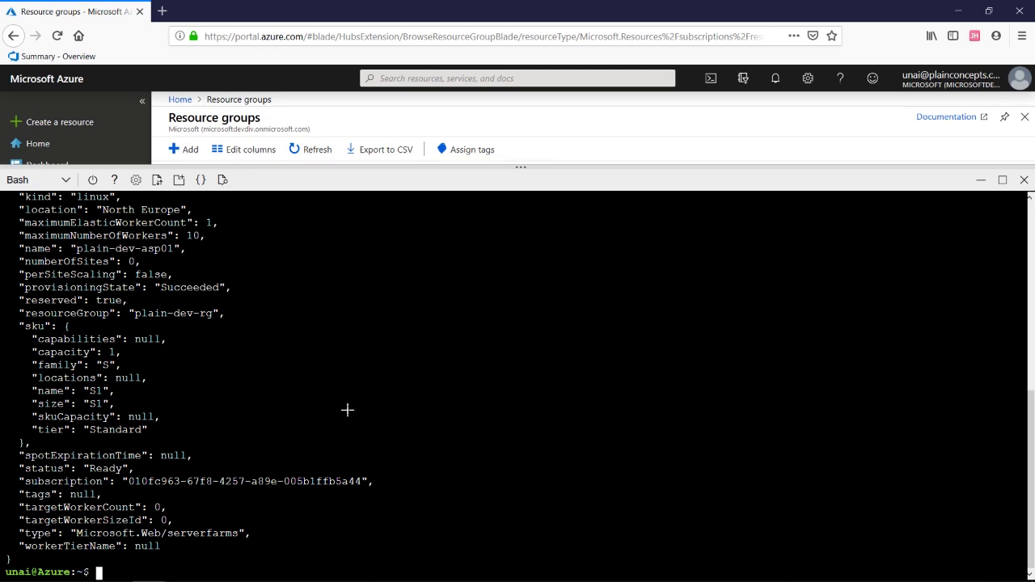
Review the image option in az scripts.txt's az webapp create command for plain-dev-wa01 and copy the whole command.
key(alt+Tab)
drag(315, 144, 4, 120)
drag(377, 568, 171, 568)
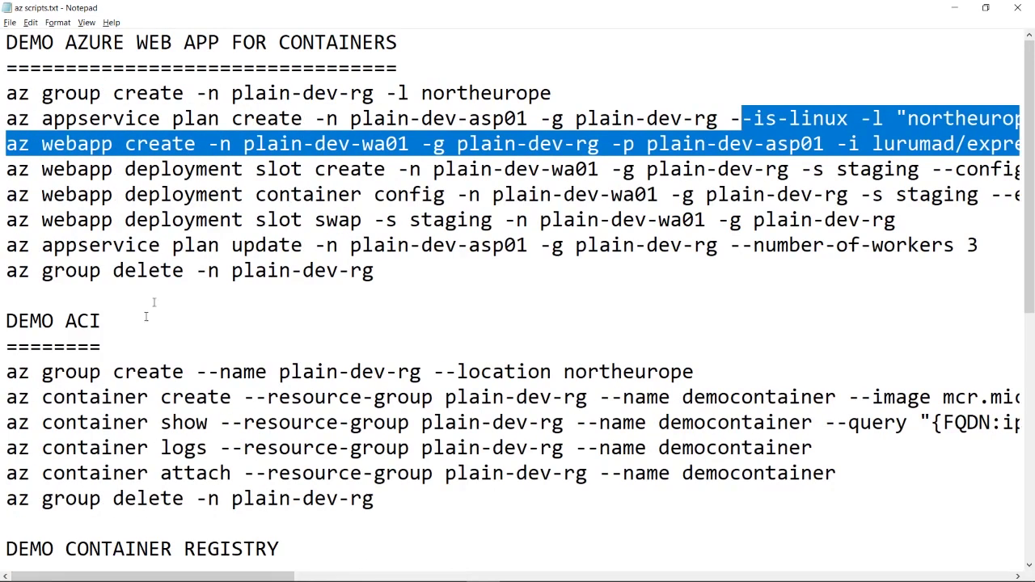
click(208, 199)
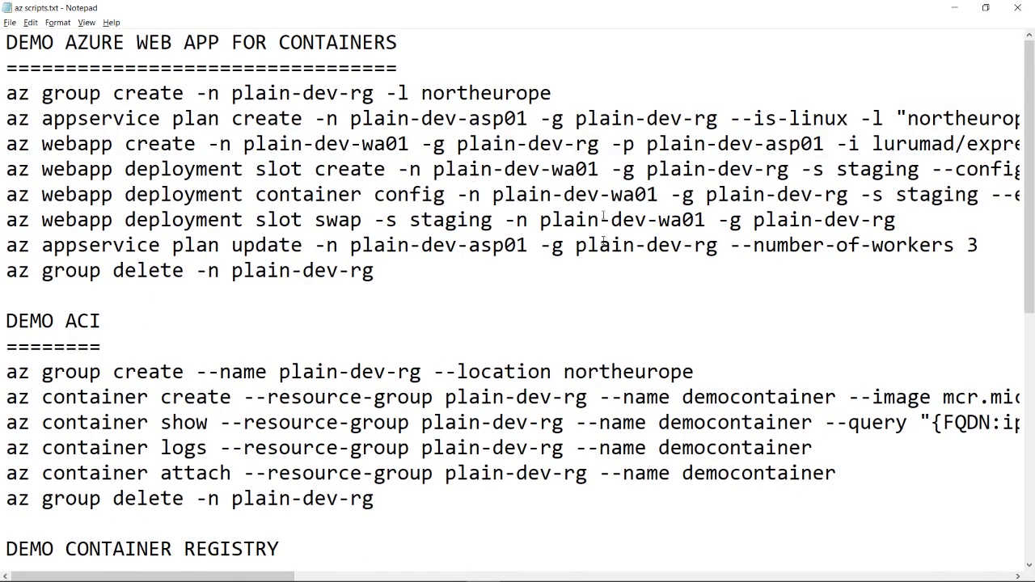
drag(174, 576, 283, 579)
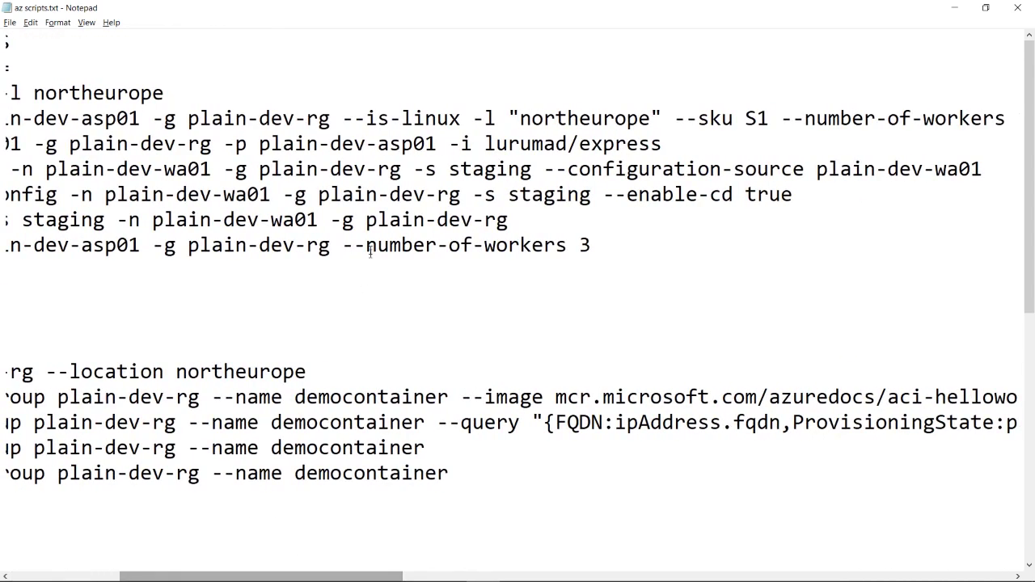
drag(450, 143, 474, 144)
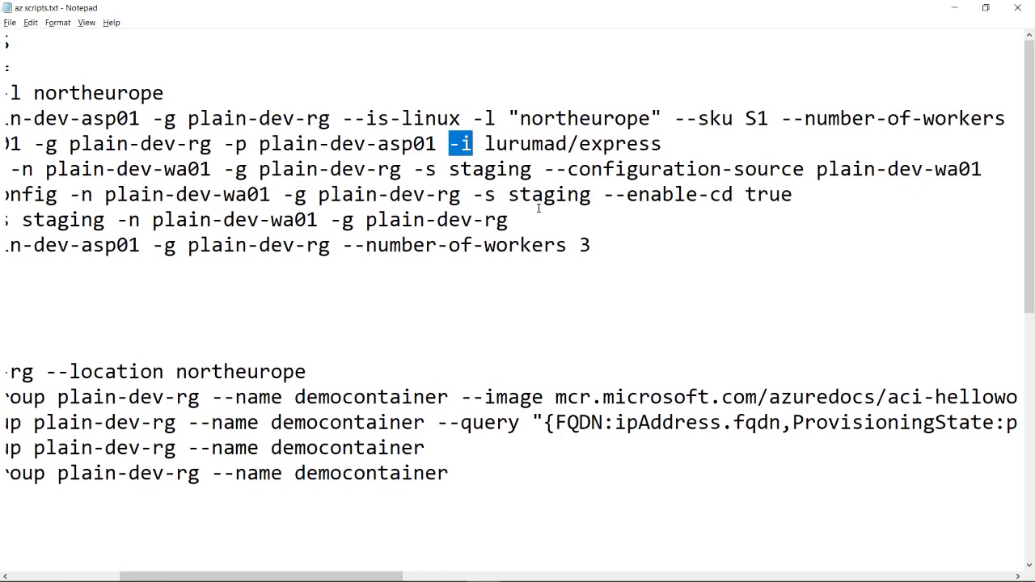
double_click(515, 143)
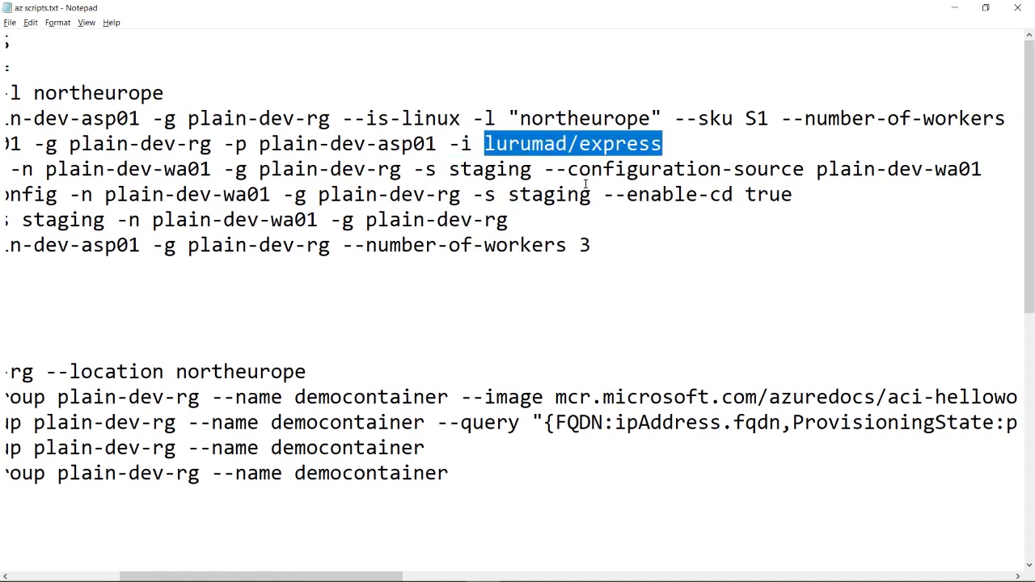
double_click(608, 144)
drag(663, 147, 3, 138)
key(super+c)
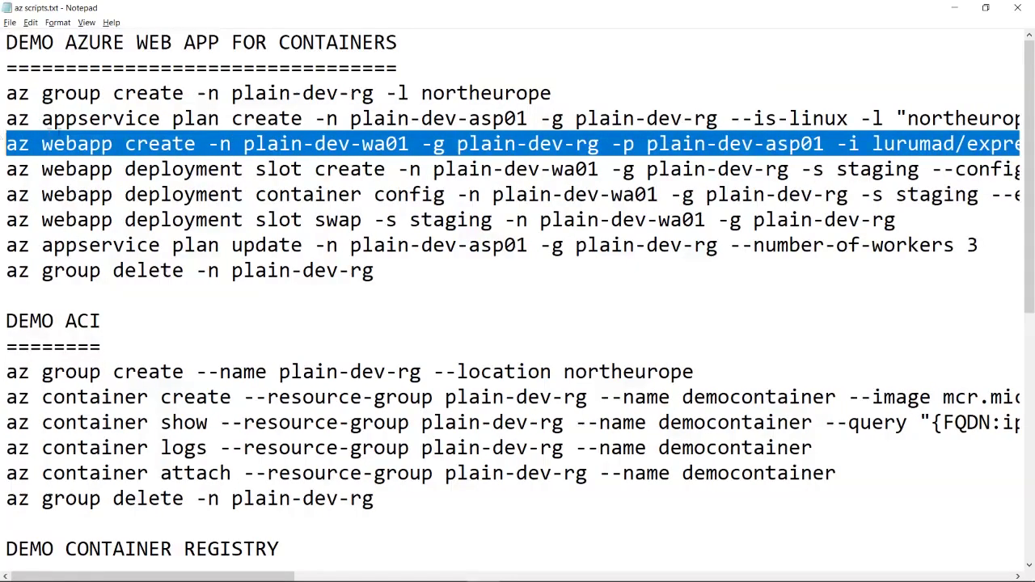
Clear Cloud Shell and run the copied command to create web app plain-dev-wa01 on plan plain-dev-asp01 from image lurumad/express.
key(alt+Tab)
text(clear)
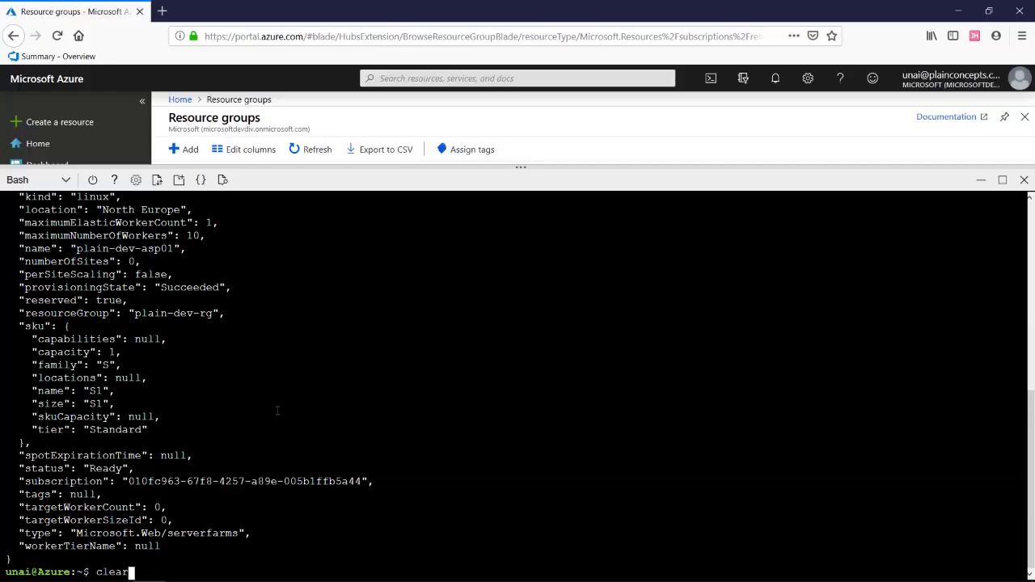
key(Return)
right_click(277, 412)
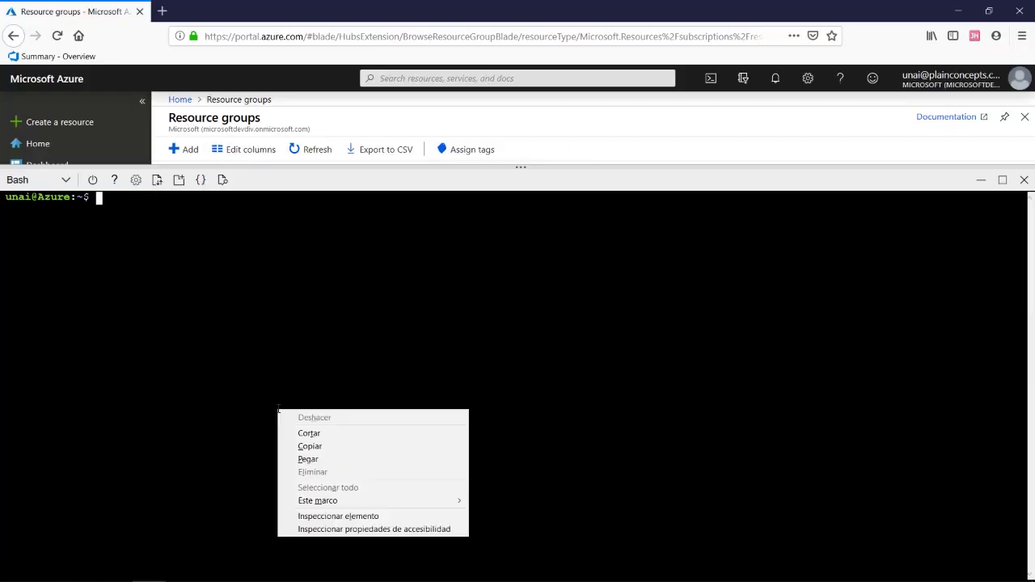
click(327, 460)
key(Return)
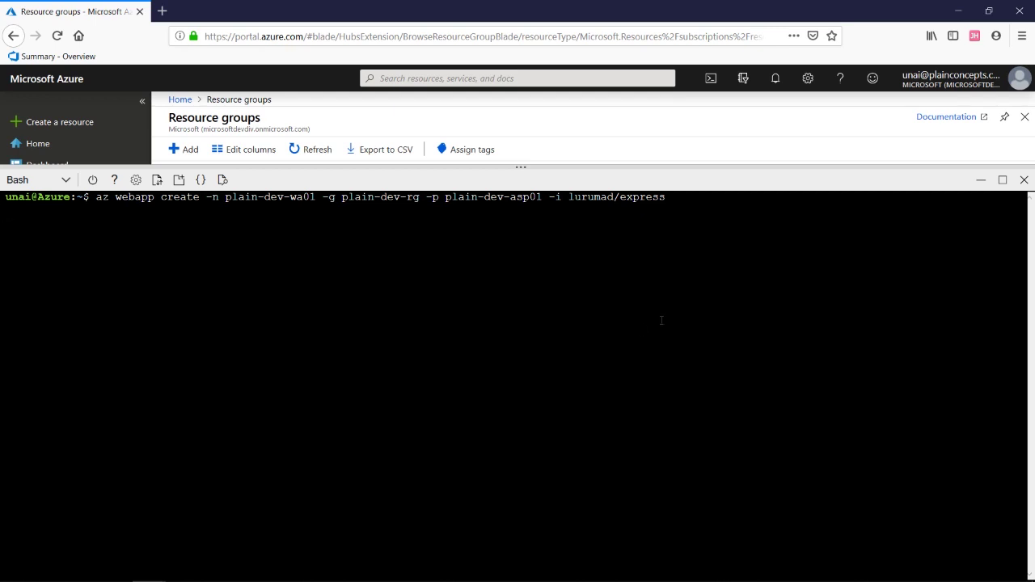
Refresh the resource groups list, filter it by "plain", and open plain-dev-rg with its resource list enlarged and refreshed.
drag(699, 176, 696, 373)
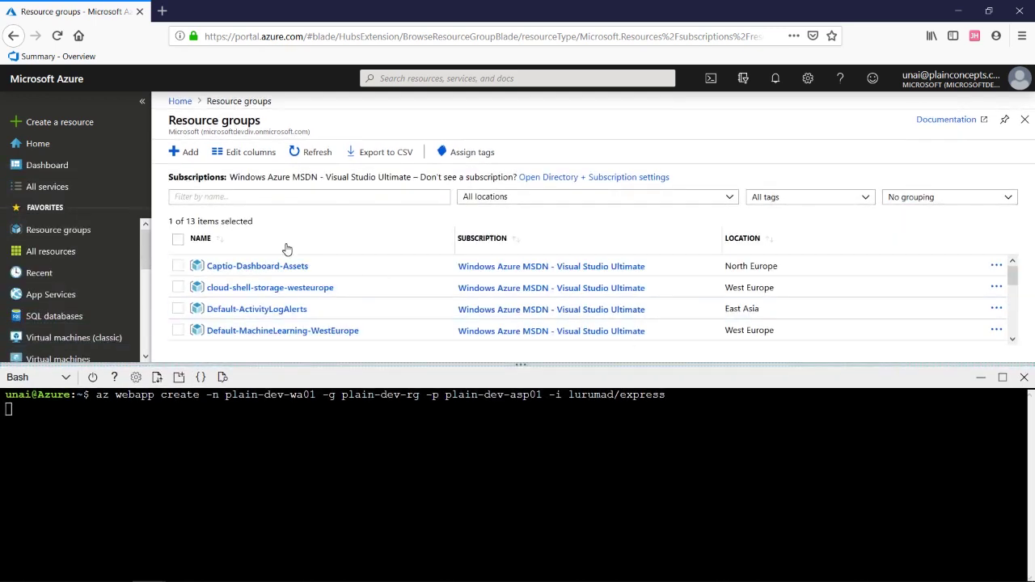
click(306, 152)
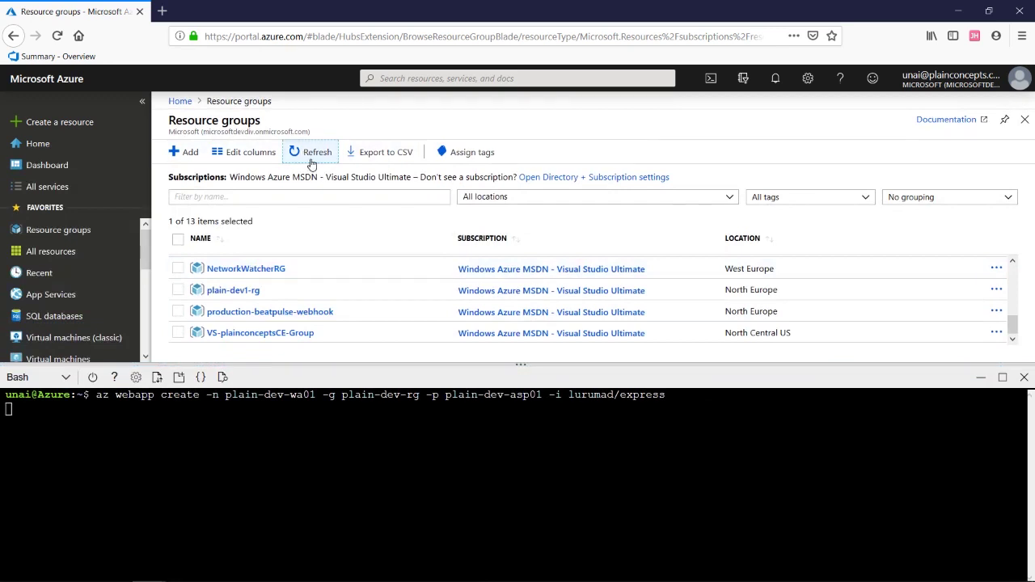
click(241, 195)
text(plain)
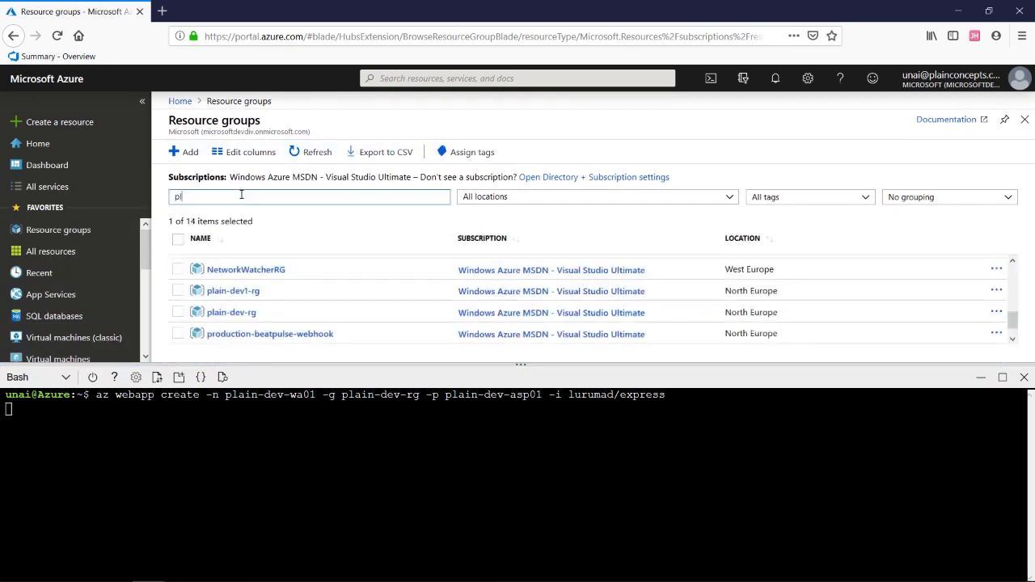
click(235, 309)
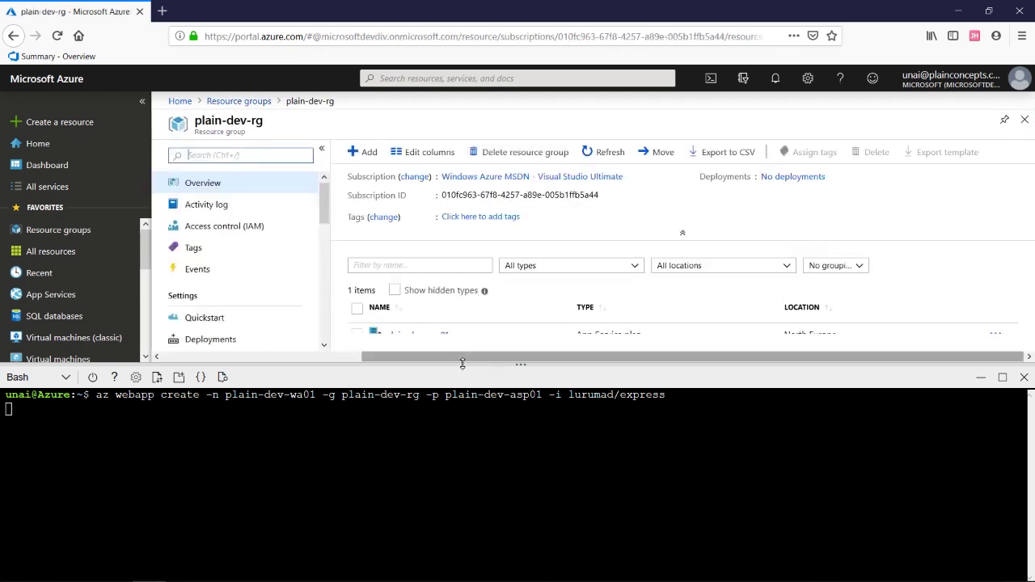
drag(466, 358, 466, 437)
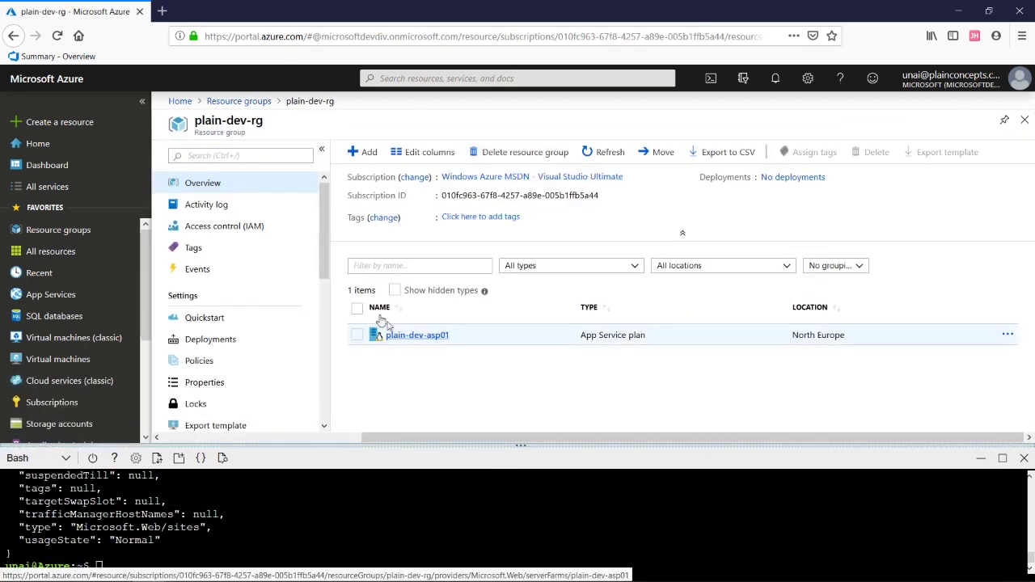
click(605, 153)
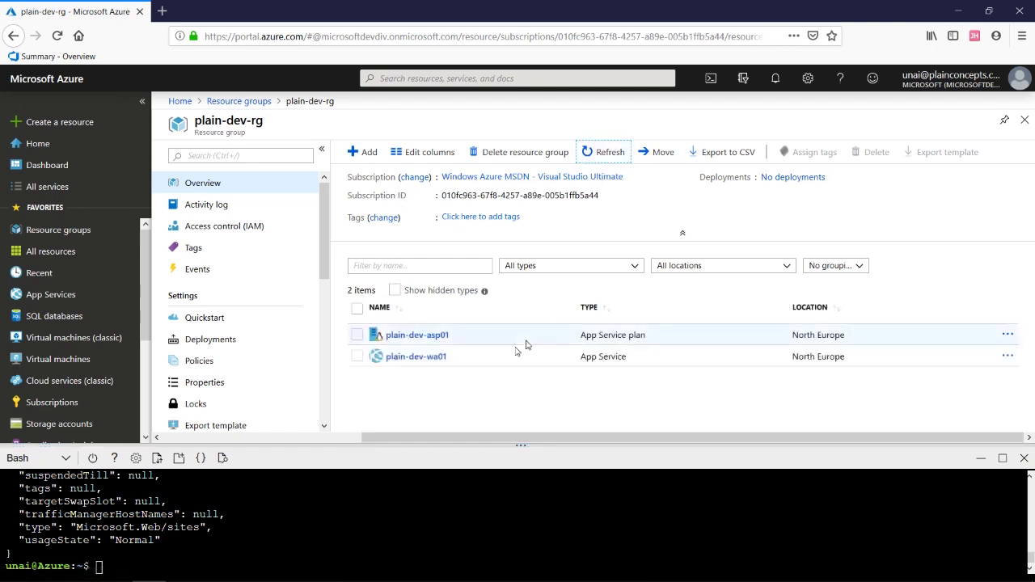
Open web app plain-dev-wa01 and review its container settings, including the image source, image name, startup file and logs.
click(415, 358)
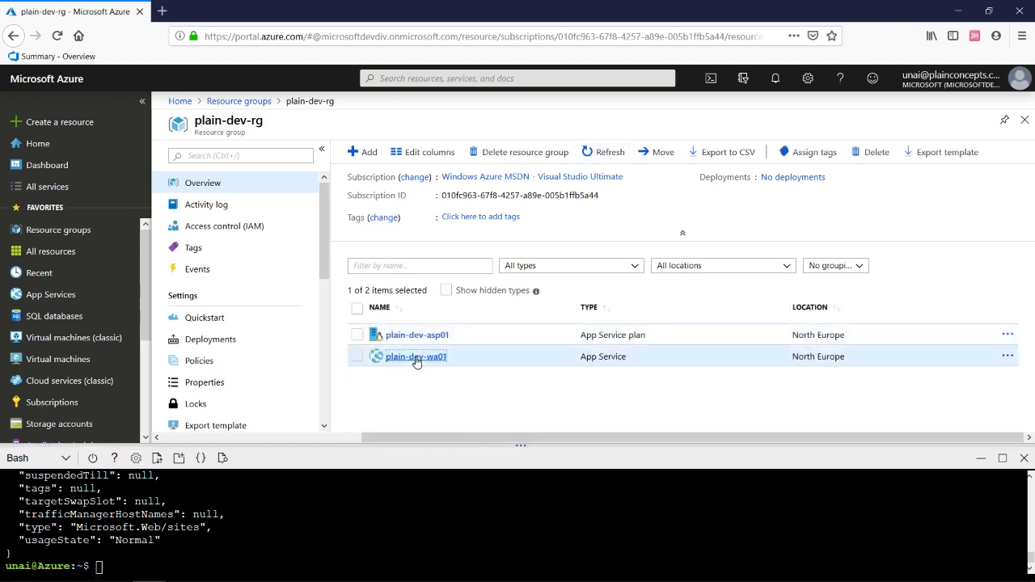
scroll(254, 226, down, 5)
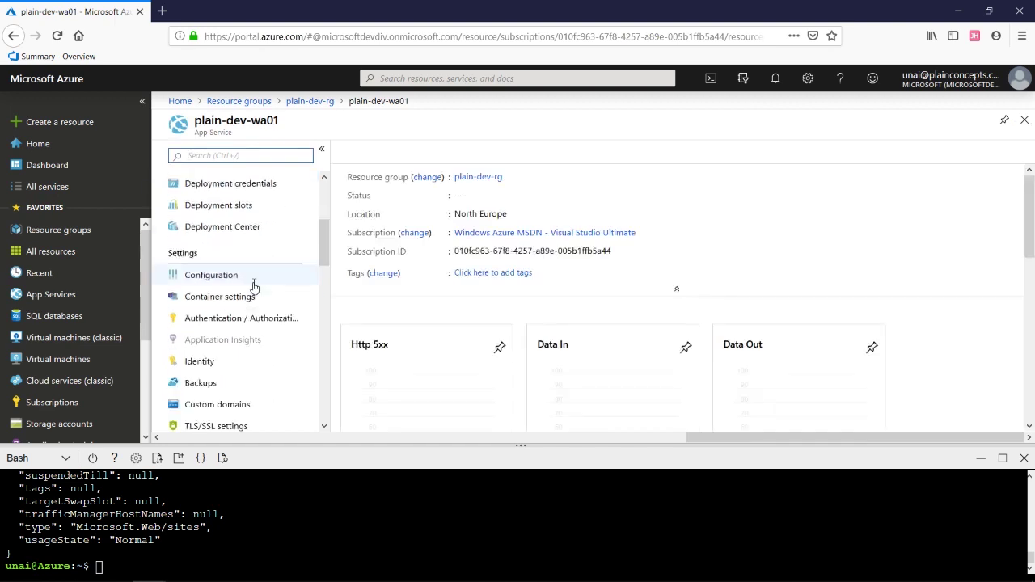
scroll(237, 263, up, 1)
click(234, 260)
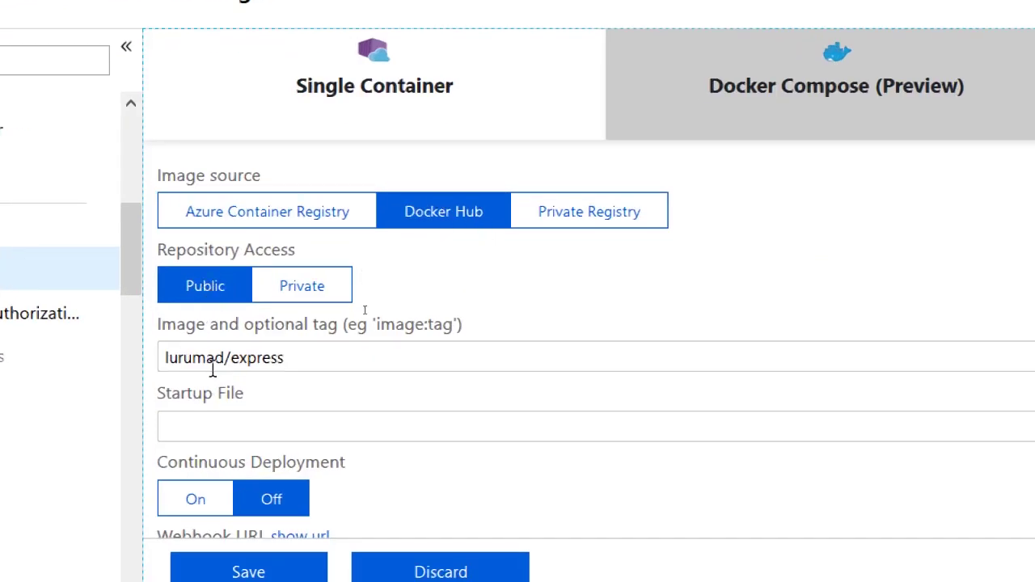
click(248, 427)
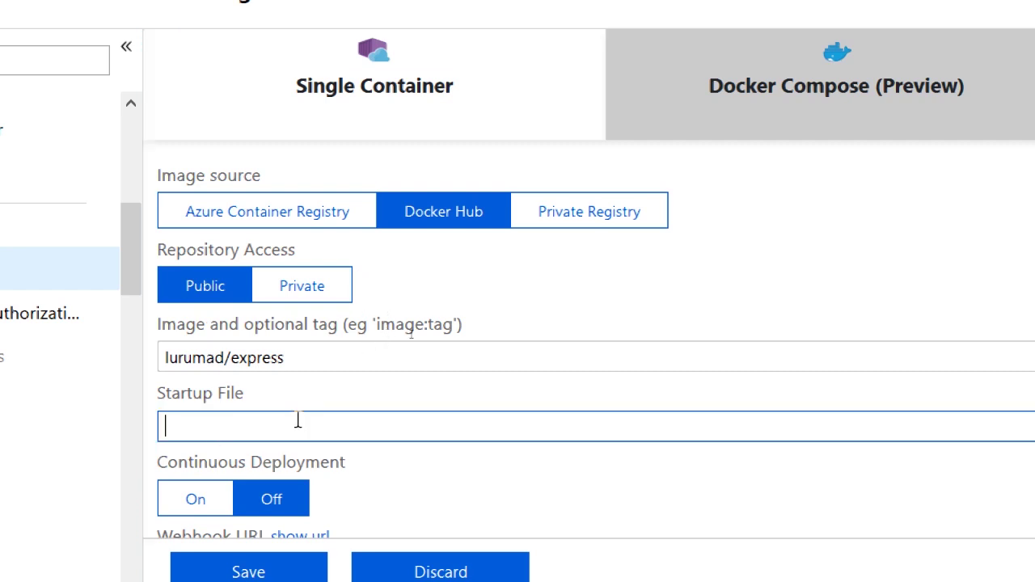
scroll(296, 421, down, 3)
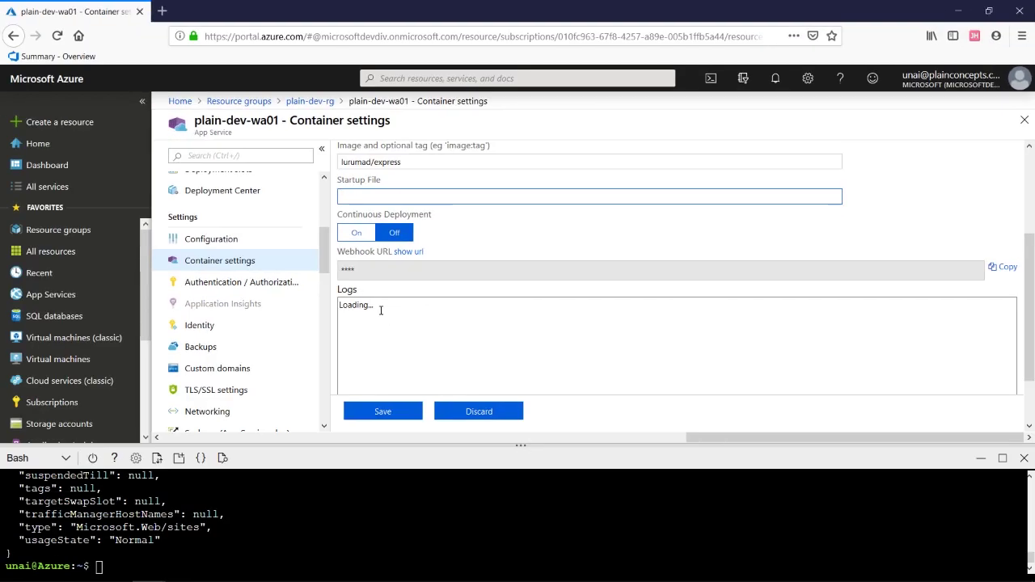
Enable file system application logging for plain-dev-wa01 with a 7-day retention period, save it, and close the web app.
mouse_move(328, 252)
mouse_down()
mouse_move(307, 372)
mouse_move(311, 364)
mouse_up()
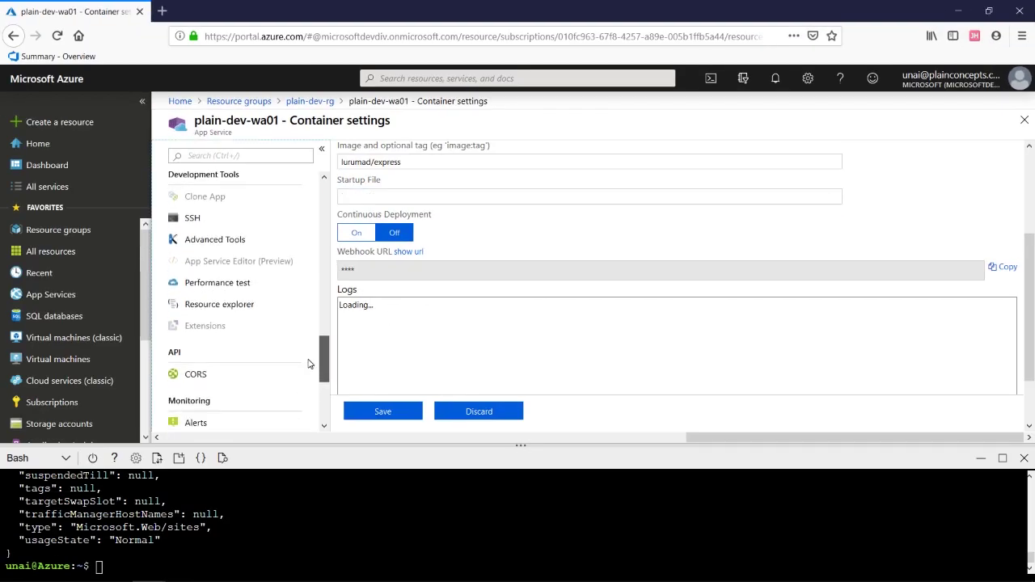
click(267, 157)
text(dia)
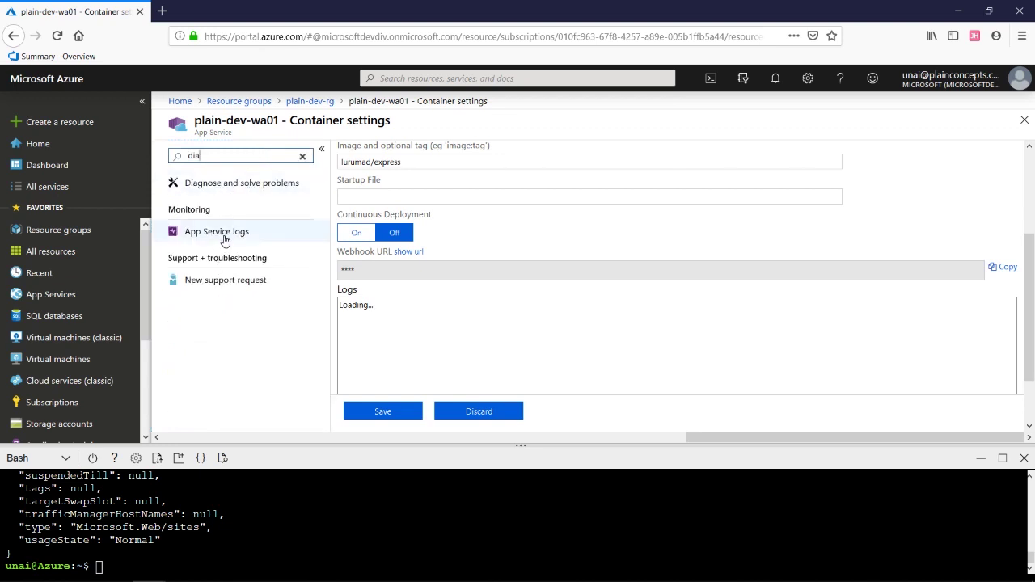
click(223, 233)
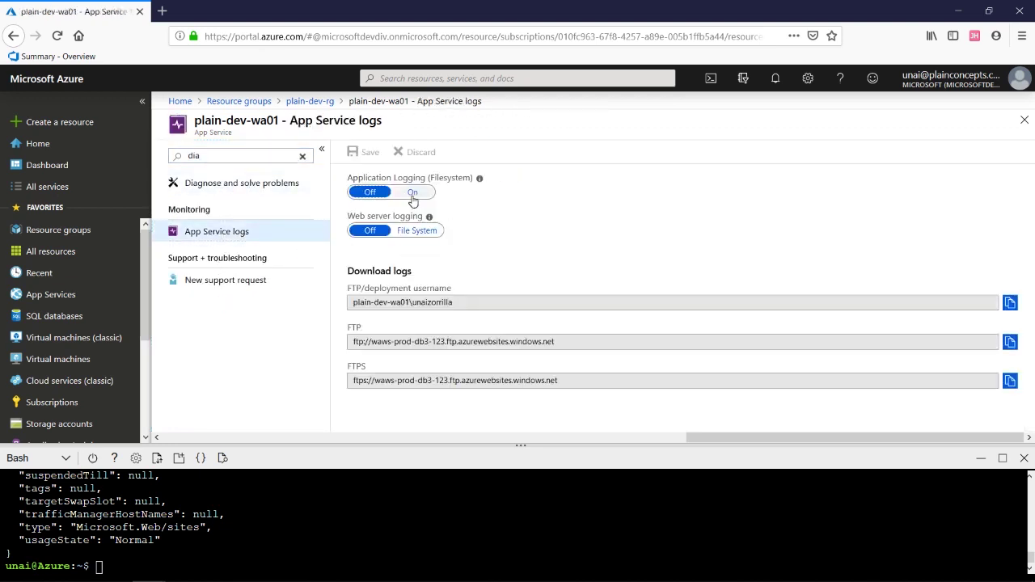
click(407, 194)
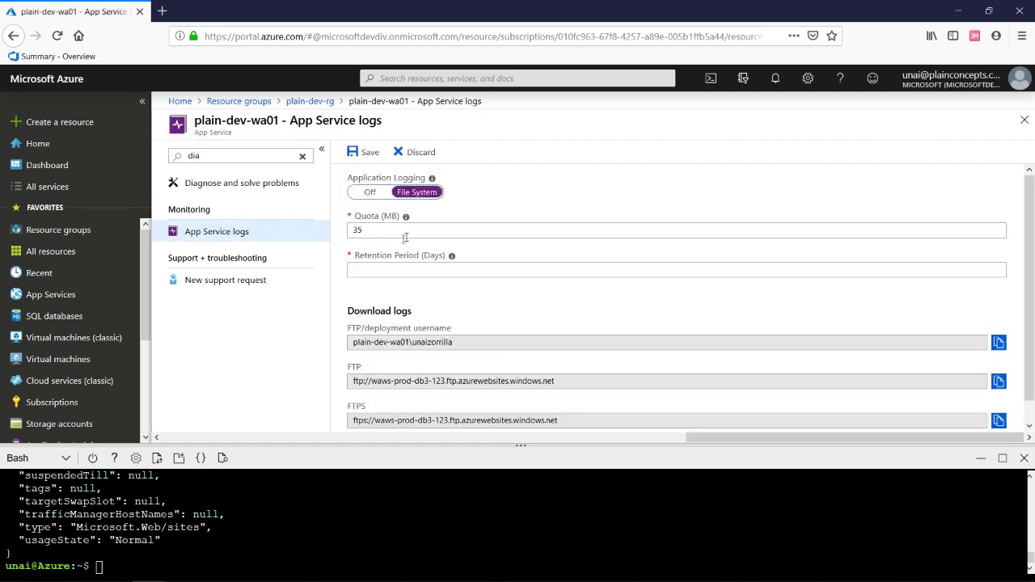
click(386, 267)
text(7)
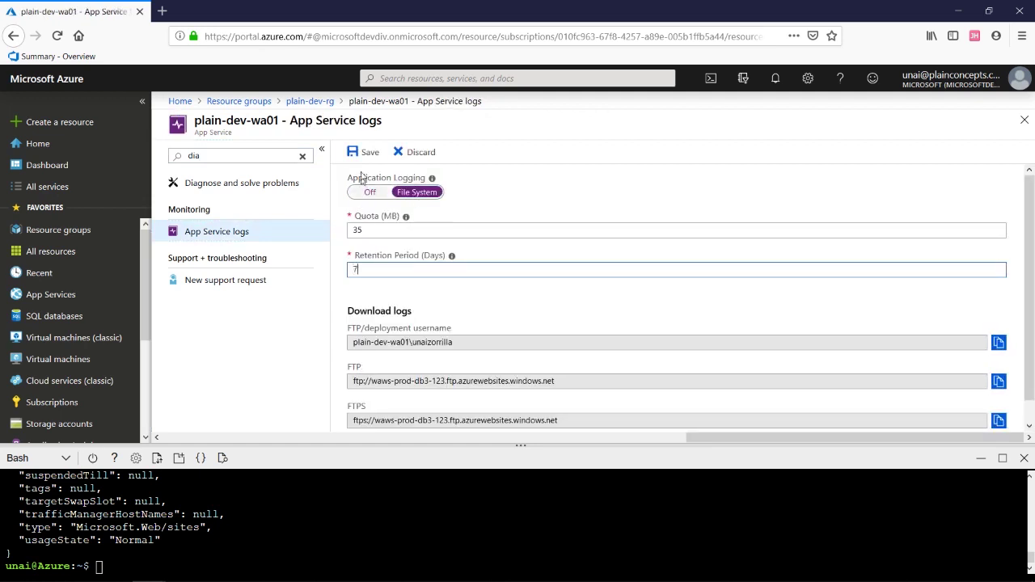
click(363, 152)
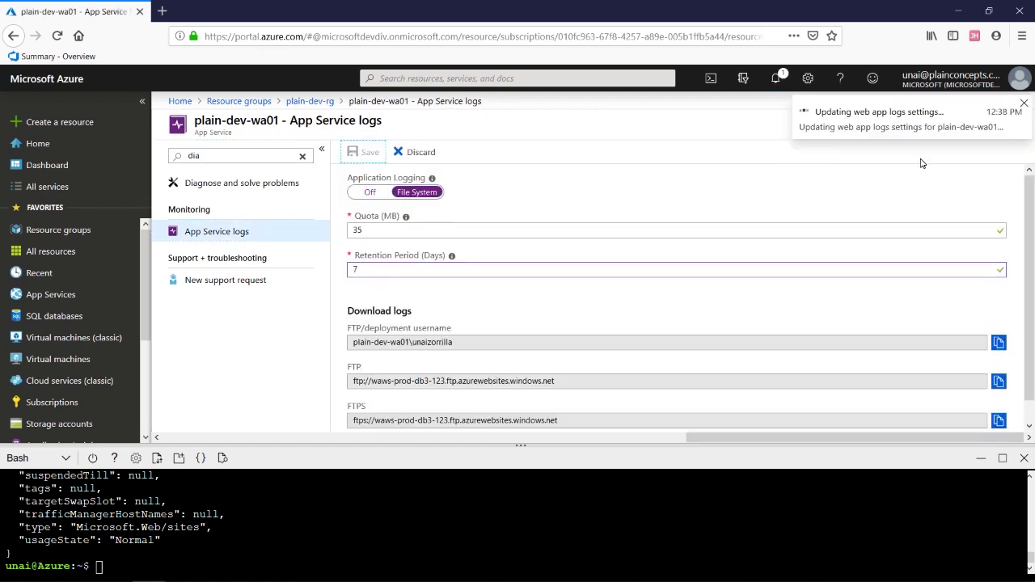
click(1024, 104)
click(1023, 121)
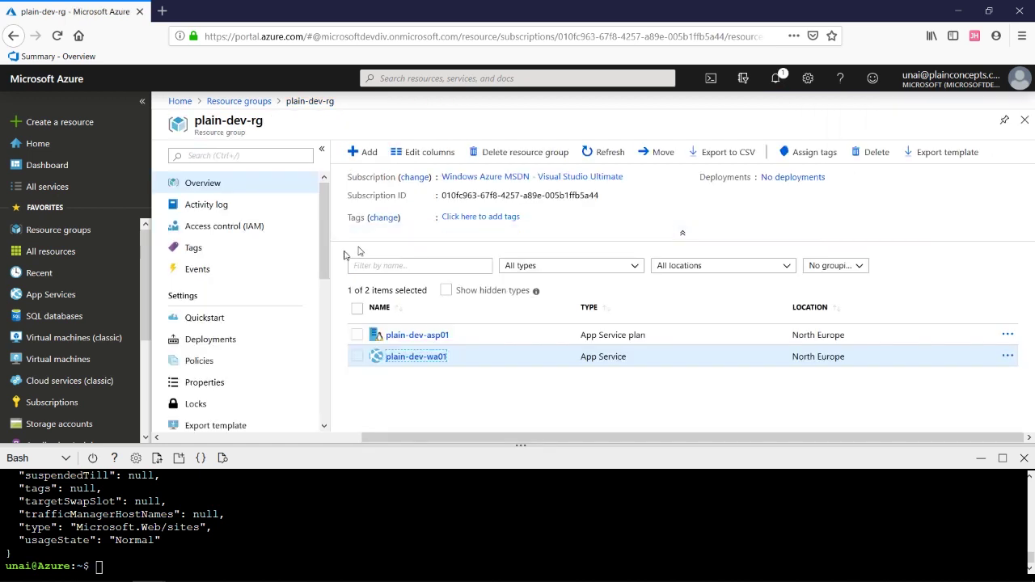
Reopen plain-dev-wa01 from the resource group, show its log stream, and minimize Cloud Shell to enlarge the view.
scroll(231, 354, down, 5)
scroll(213, 356, up, 3)
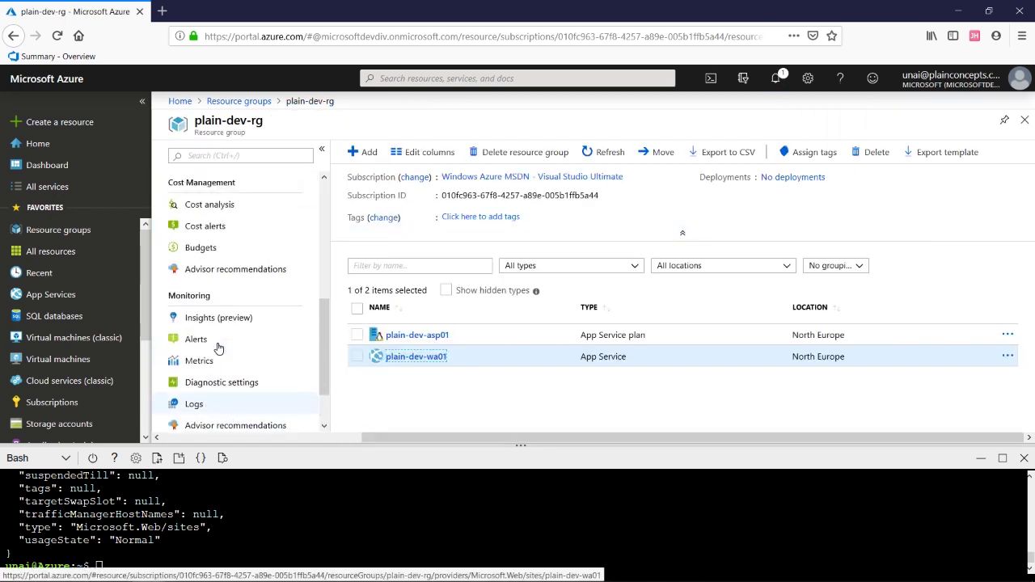
scroll(249, 343, down, 2)
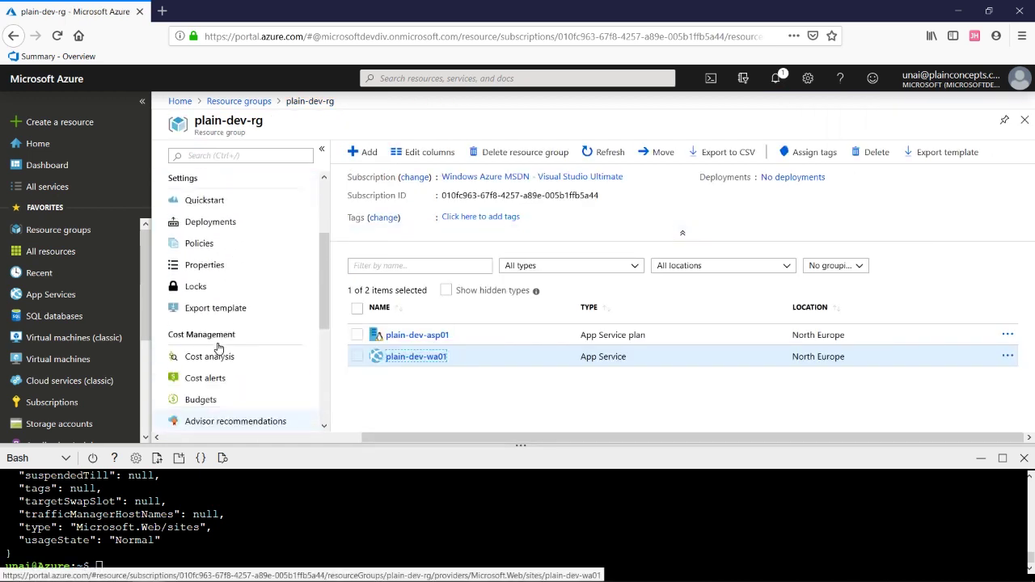
click(413, 356)
scroll(228, 362, down, 5)
scroll(228, 361, down, 10)
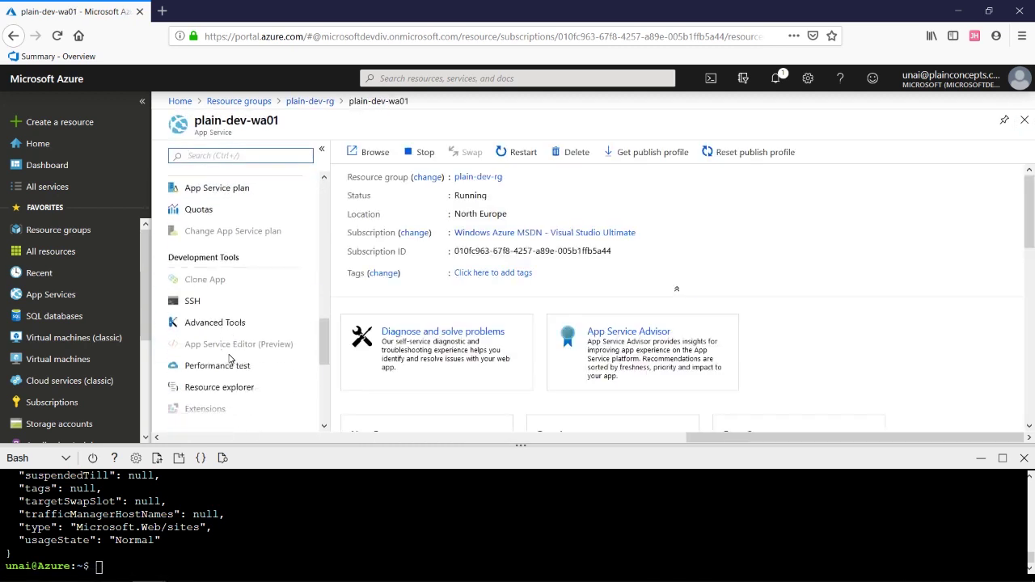
click(217, 303)
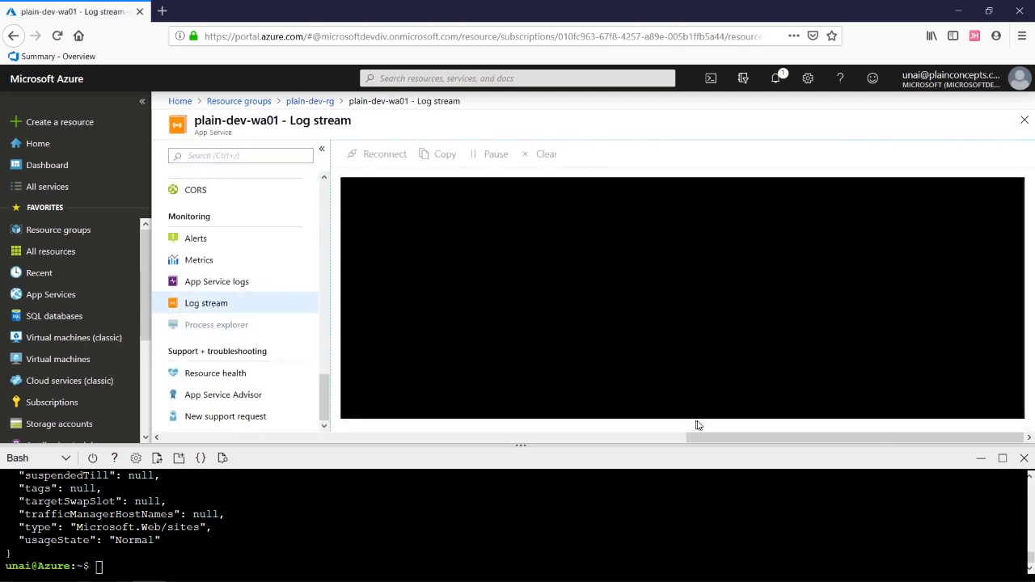
click(981, 457)
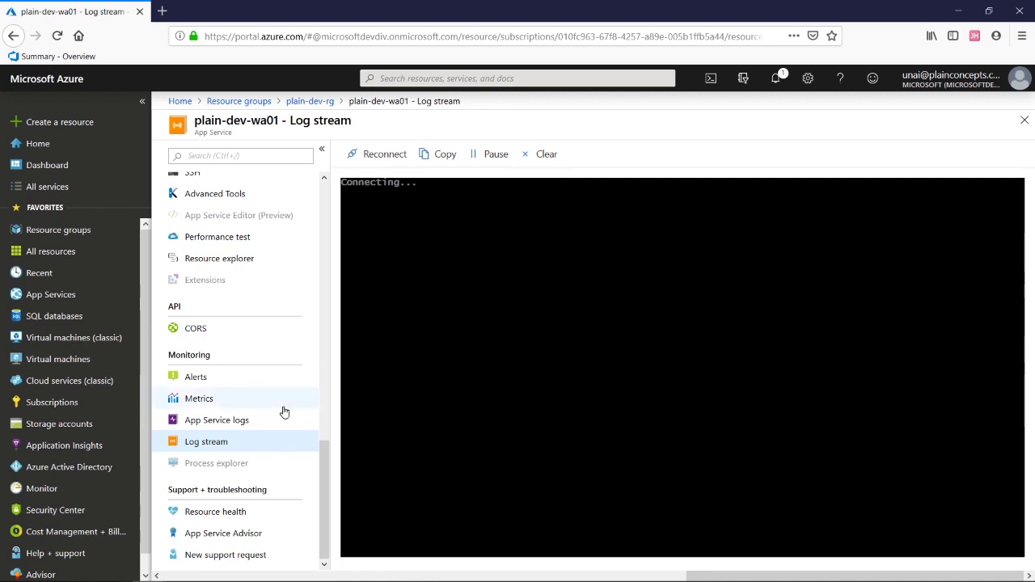
Go back to the web app's overview and open its URL, plain-dev-wa01.azurewebsites.net, in a new browser tab.
drag(326, 454, 335, 207)
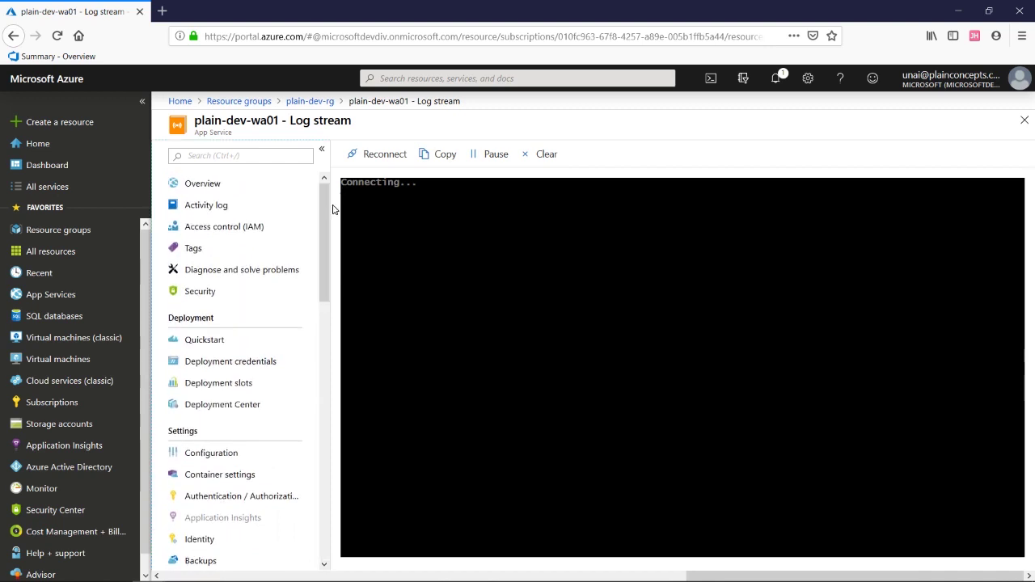
click(202, 184)
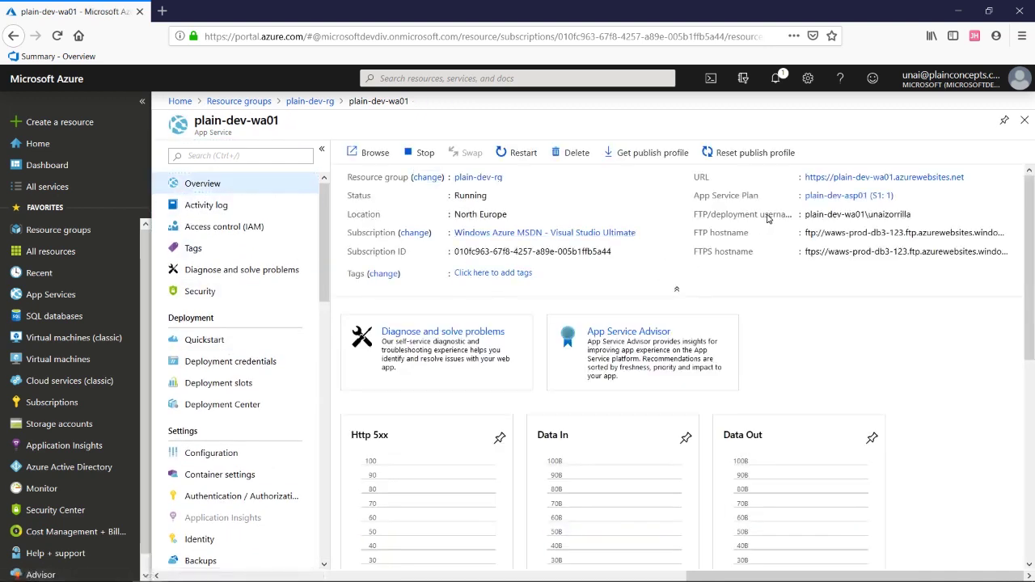
click(870, 181)
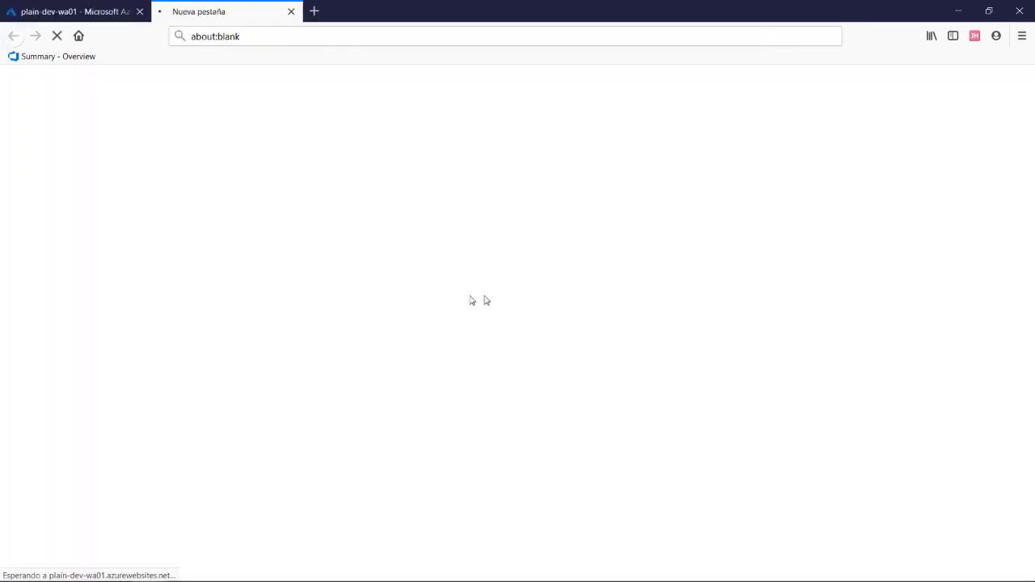
Reopen the log stream of plain-dev-wa01 and alternate between it and the site's tab to monitor the first startup.
click(69, 15)
scroll(243, 458, down, 10)
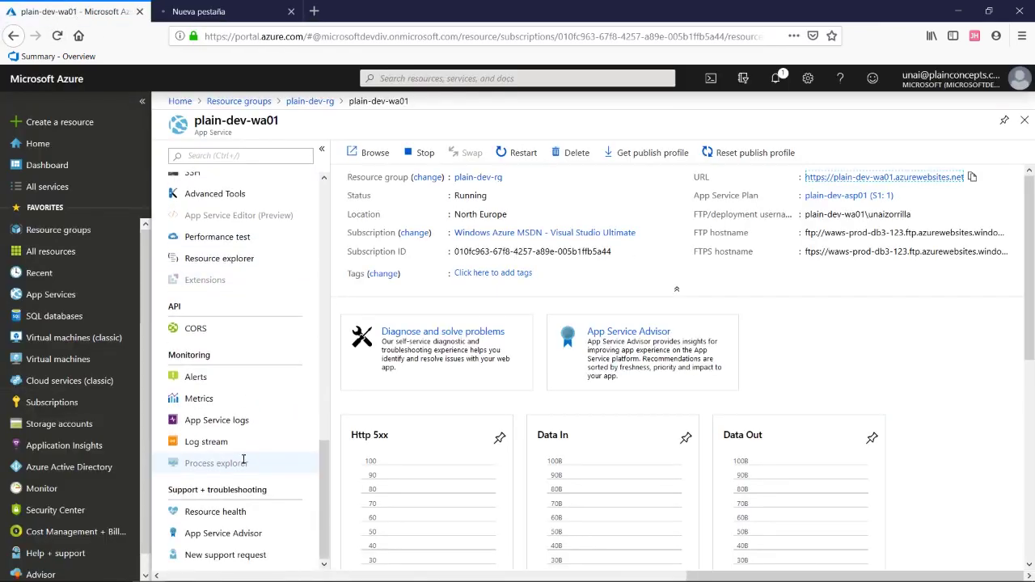
click(231, 441)
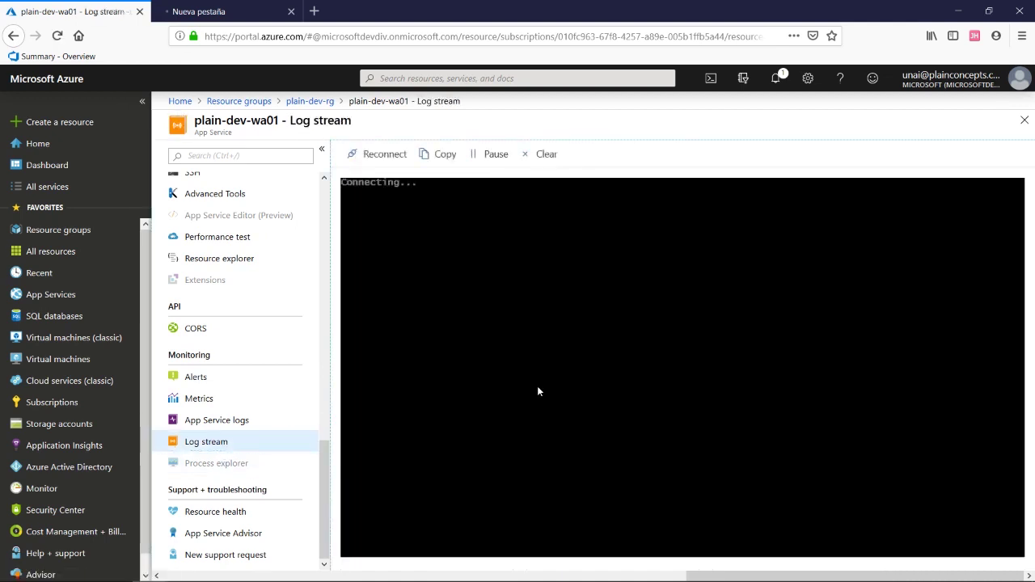
mouse_move(547, 581)
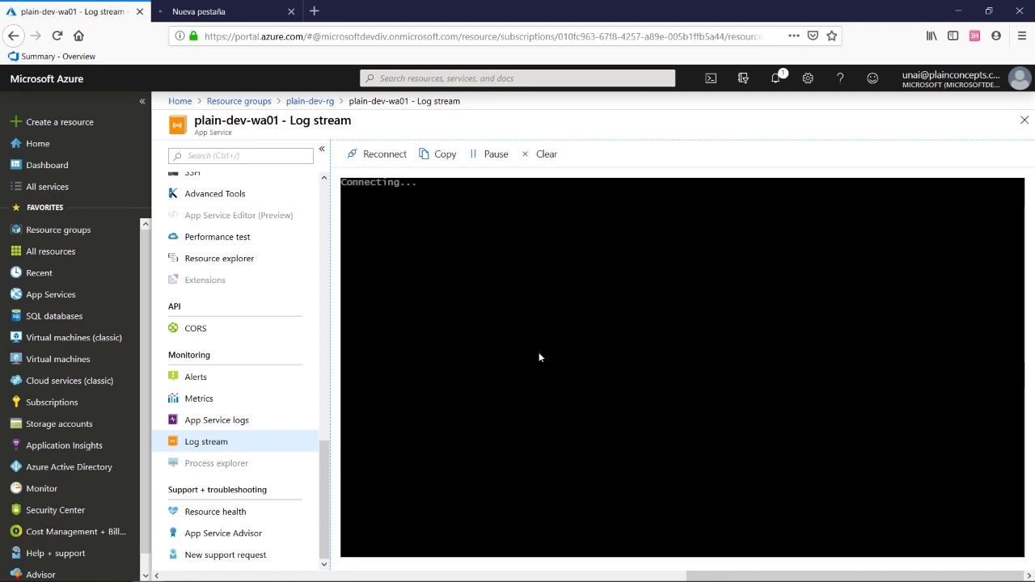
click(203, 10)
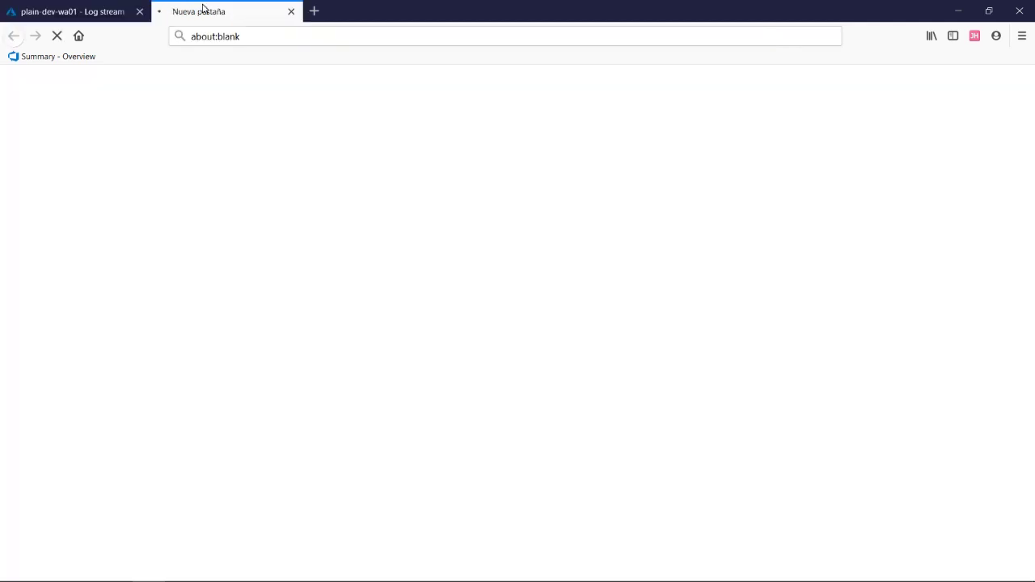
click(96, 10)
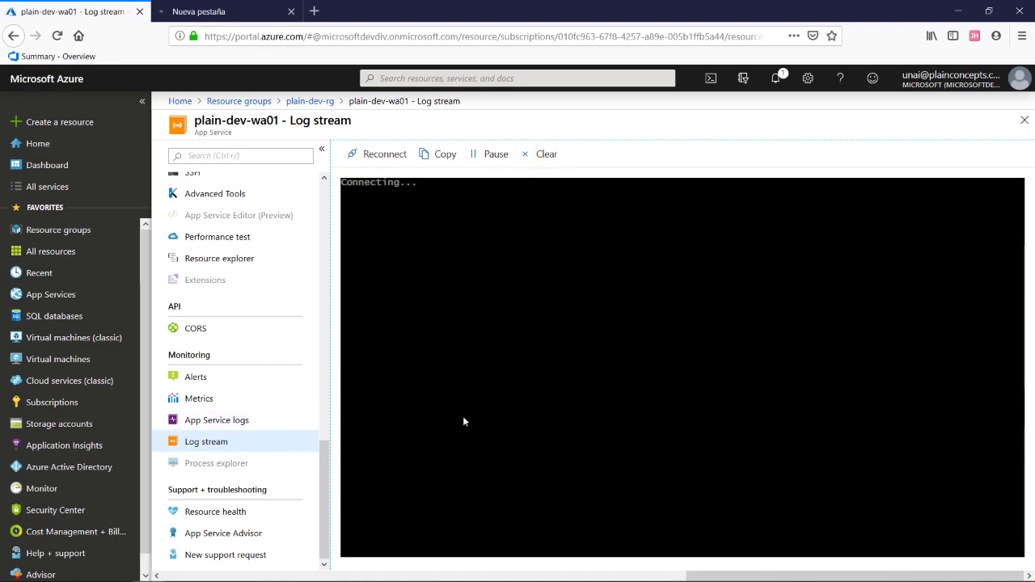
click(228, 16)
click(47, 11)
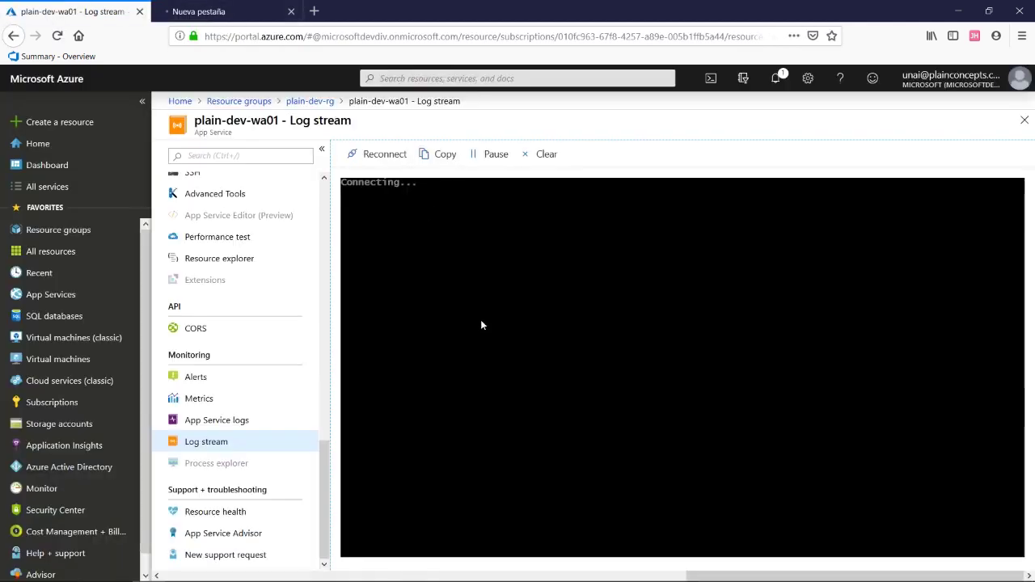
click(212, 17)
click(130, 11)
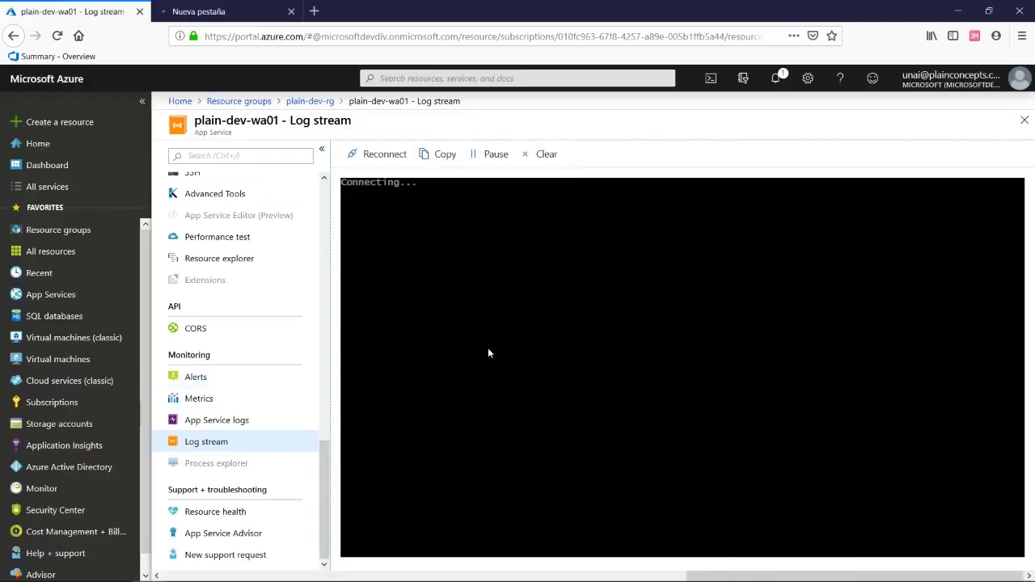
Open the container settings of plain-dev-wa01 and examine the Docker logs for the lurumad/express image pull.
scroll(298, 442, up, 3)
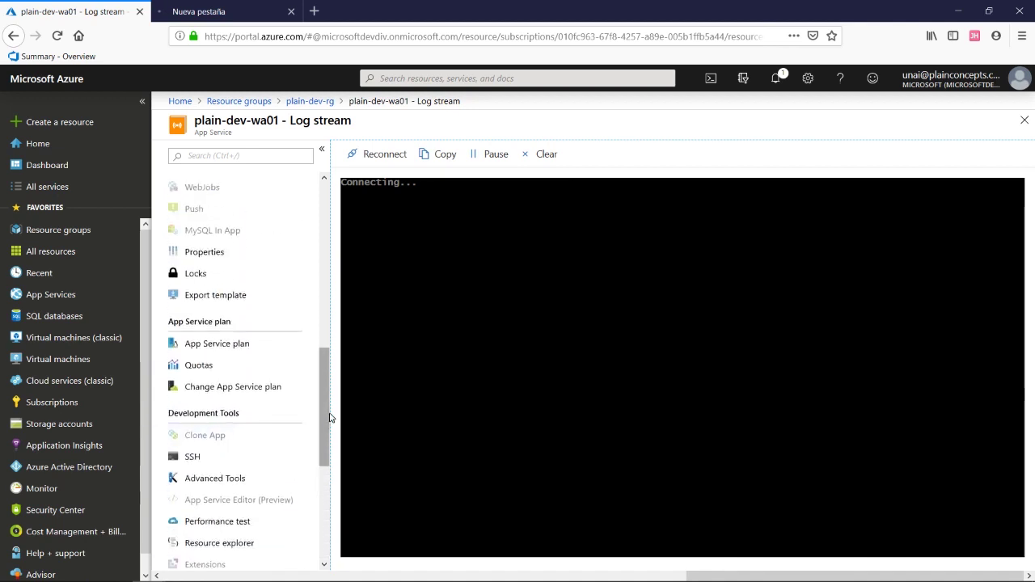
drag(328, 418, 330, 292)
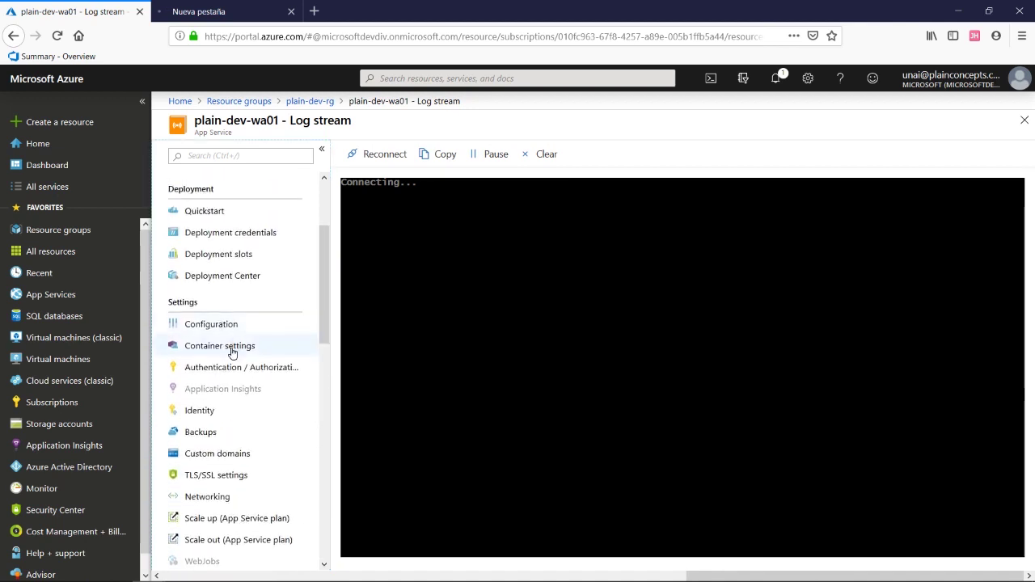
click(204, 348)
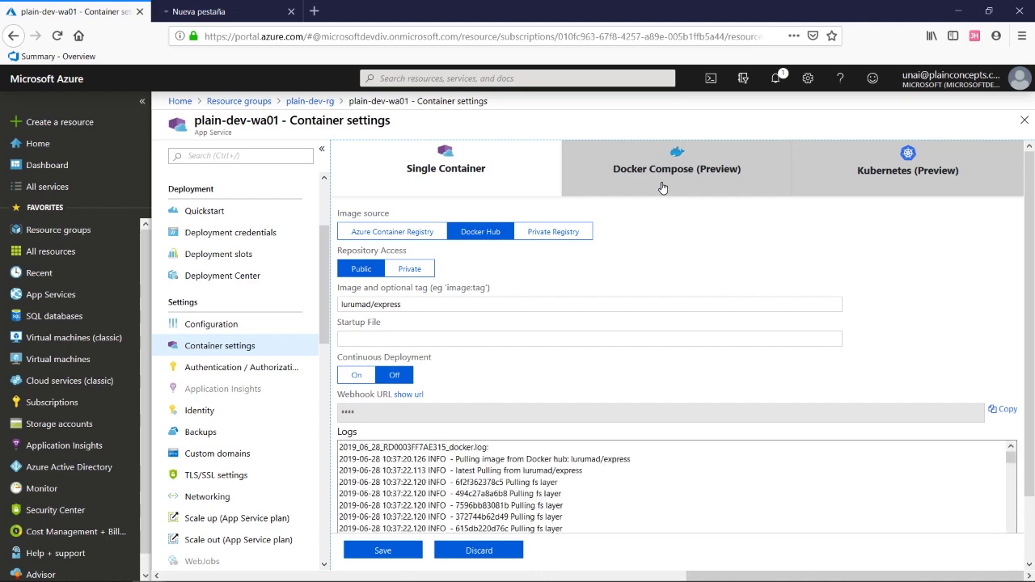
scroll(614, 420, down, 1)
scroll(603, 469, down, 2)
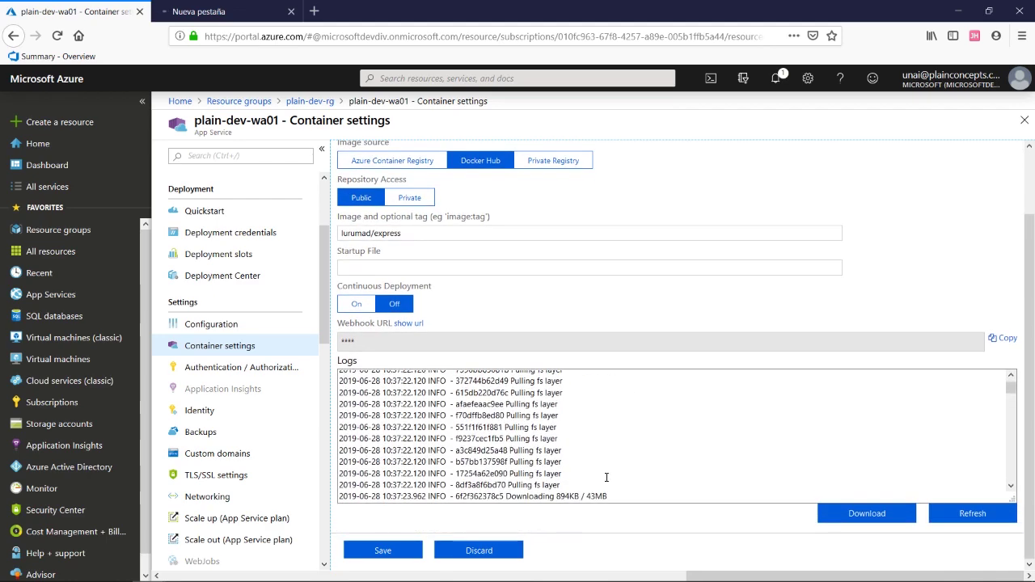
scroll(607, 477, up, 2)
scroll(606, 477, up, 1)
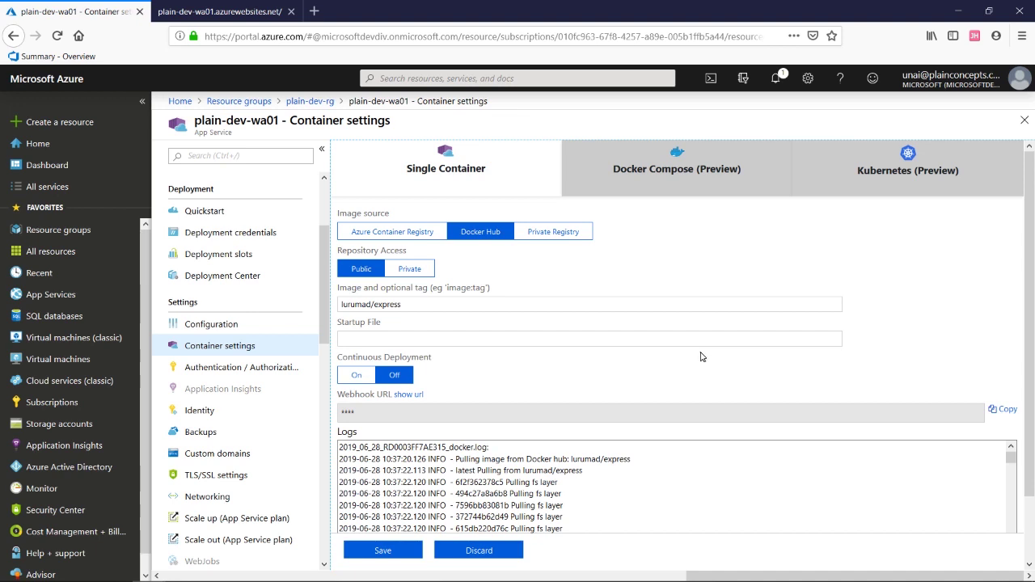
Check the page served at plain-dev-wa01.azurewebsites.net and reload it several times.
click(227, 11)
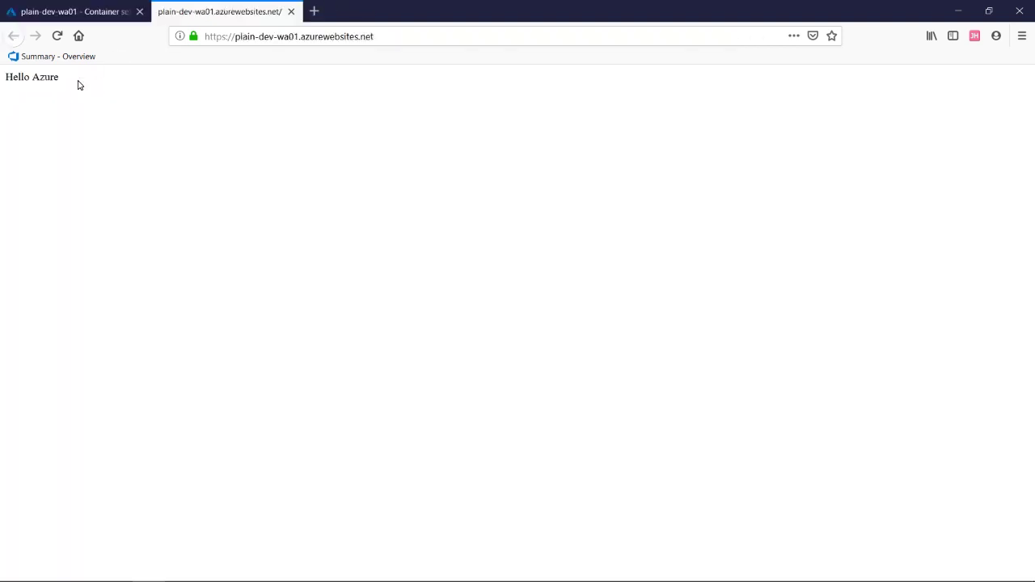
click(57, 36)
click(57, 37)
click(63, 38)
Return to the Azure portal and open the web app's log stream to examine the container startup entries.
click(50, 12)
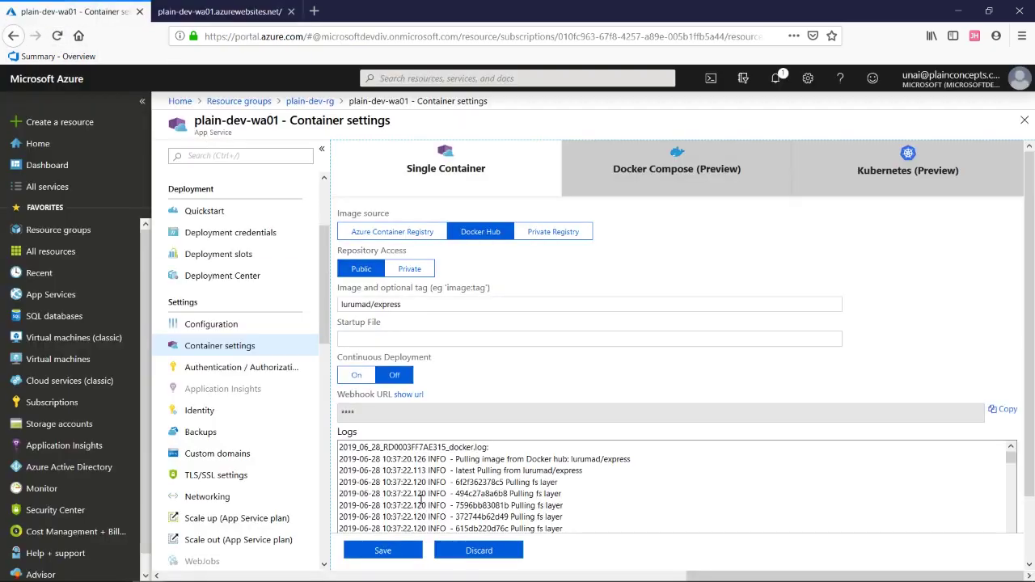
scroll(237, 471, down, 10)
click(209, 442)
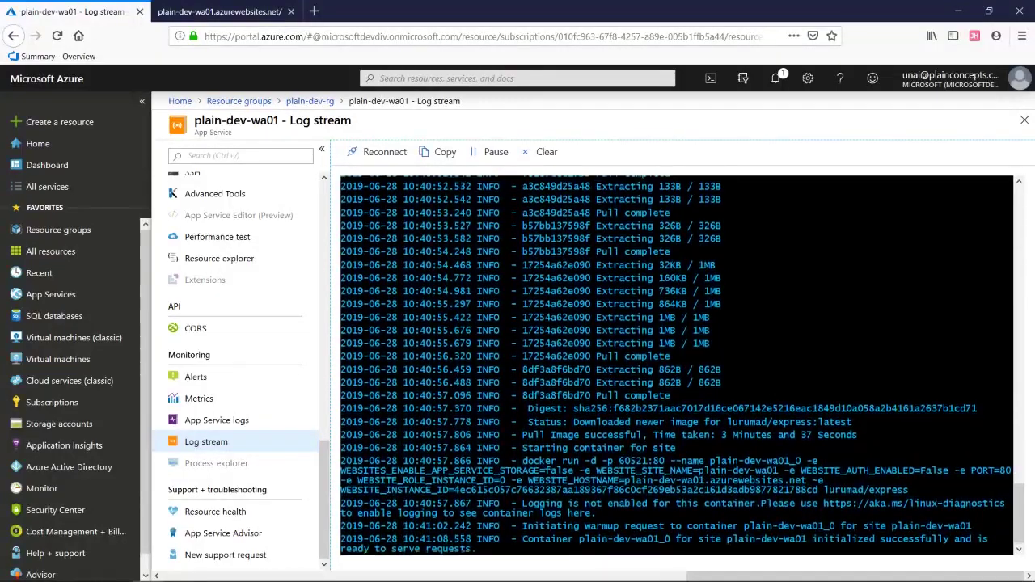
Examine the log stream's docker run entry and the container startup messages for plain-dev-wa01.
scroll(615, 372, up, 6)
scroll(609, 377, up, 3)
scroll(647, 377, down, 8)
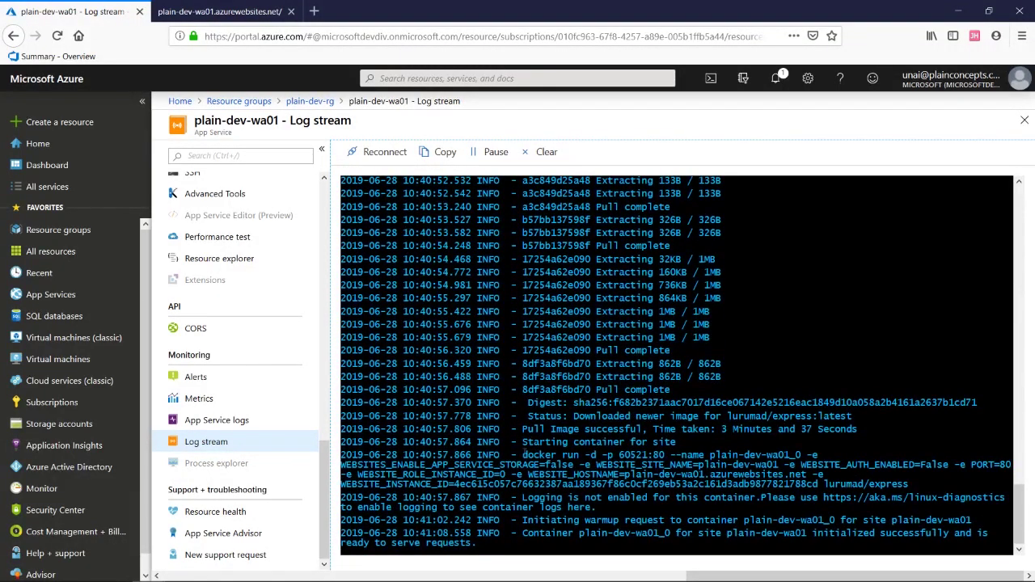
drag(521, 455, 909, 340)
click(675, 388)
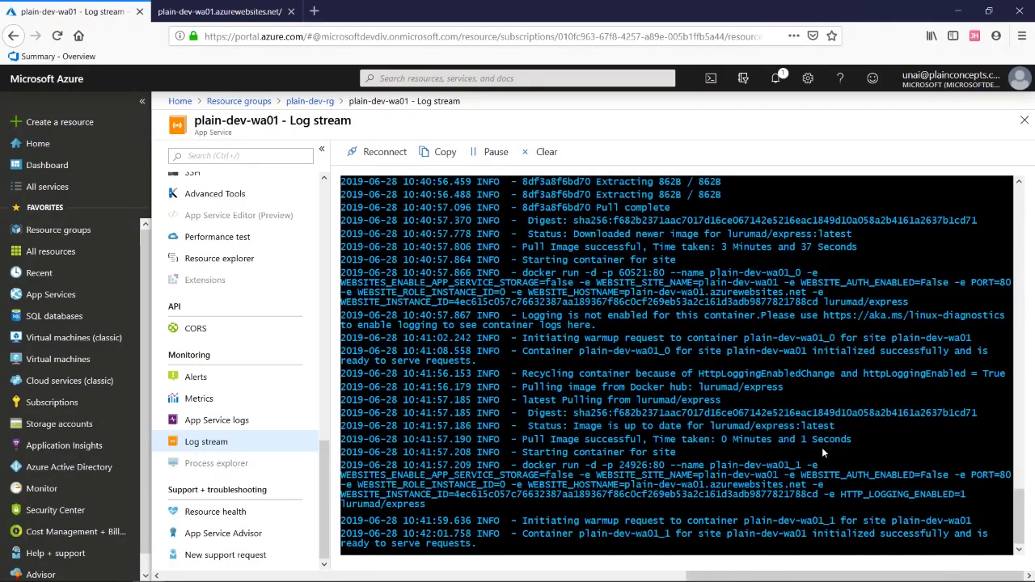
Switch to az scripts.txt in Notepad and copy the az webapp deployment slot create command.
mouse_move(376, 574)
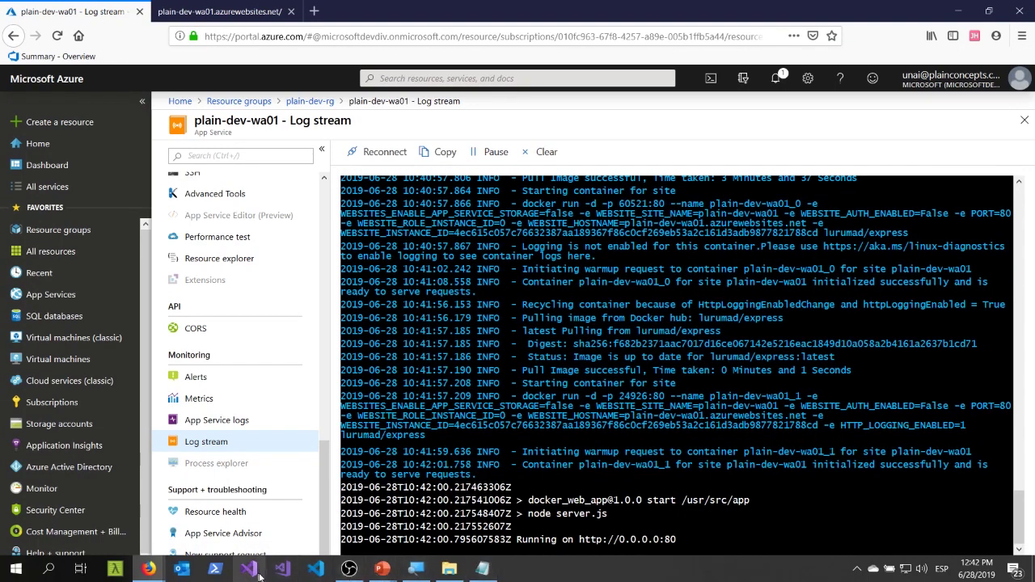
click(481, 568)
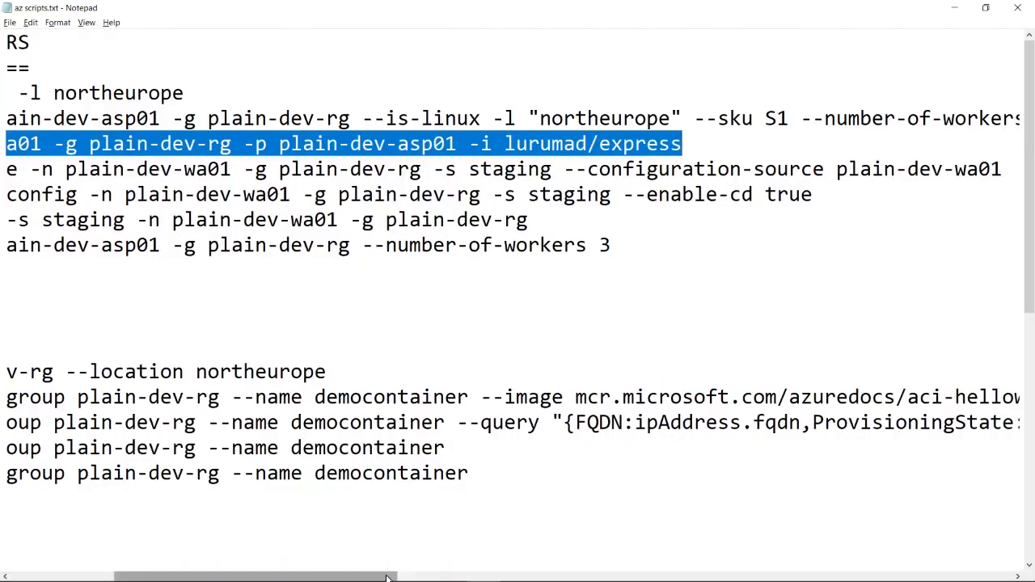
drag(386, 577, 271, 570)
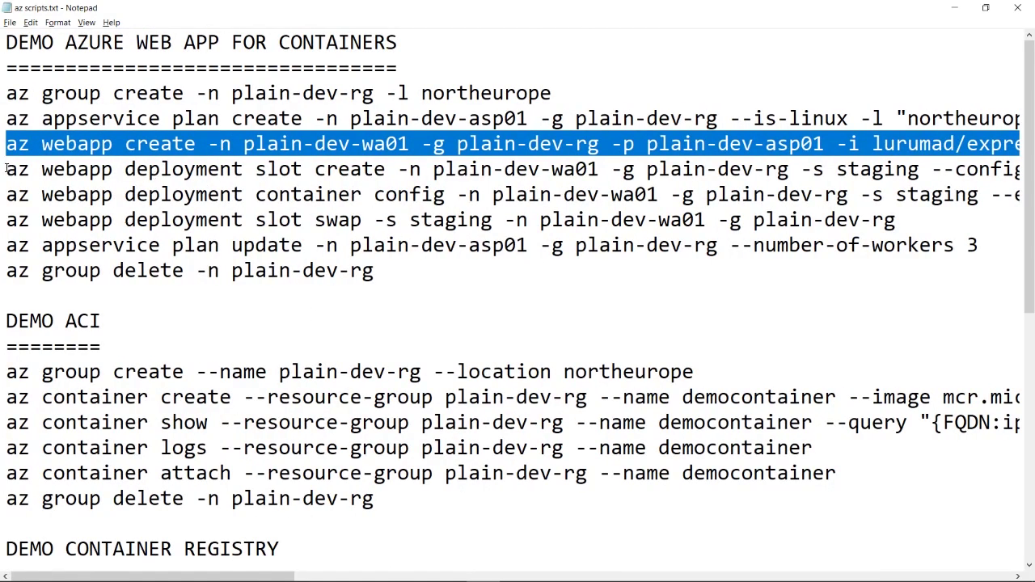
drag(6, 169, 1031, 172)
key(super+c)
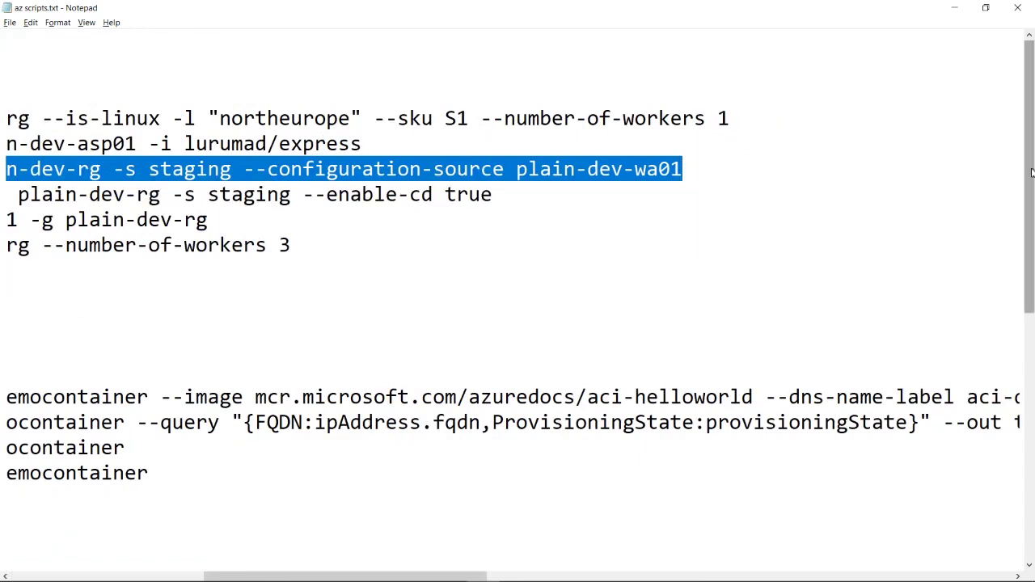
Return to the Azure portal, enlarge Cloud Shell and run the copied command to create a staging slot using plain-dev-wa01 as configuration source.
key(alt+Tab)
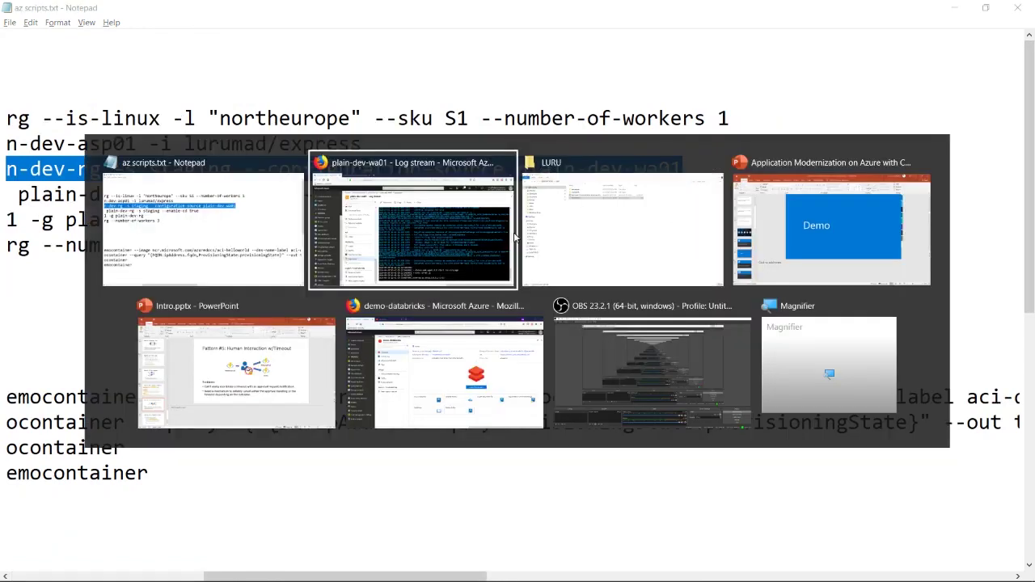
click(470, 243)
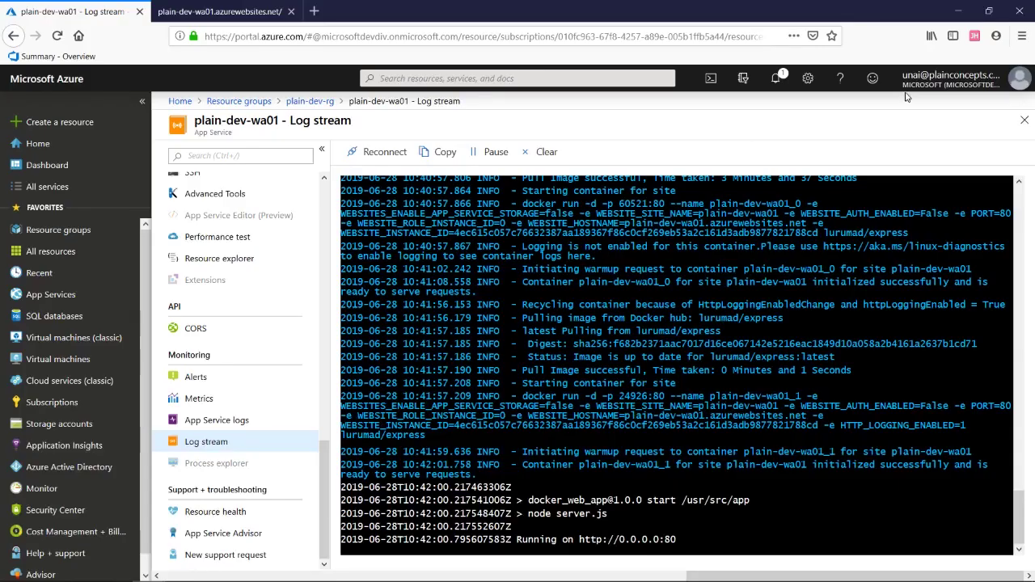
click(710, 79)
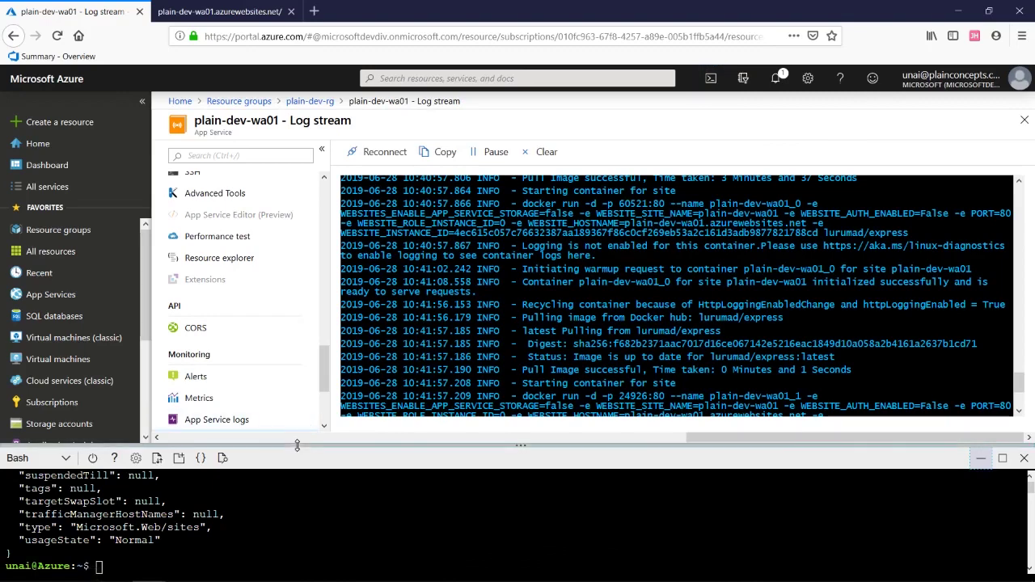
drag(293, 445, 330, 169)
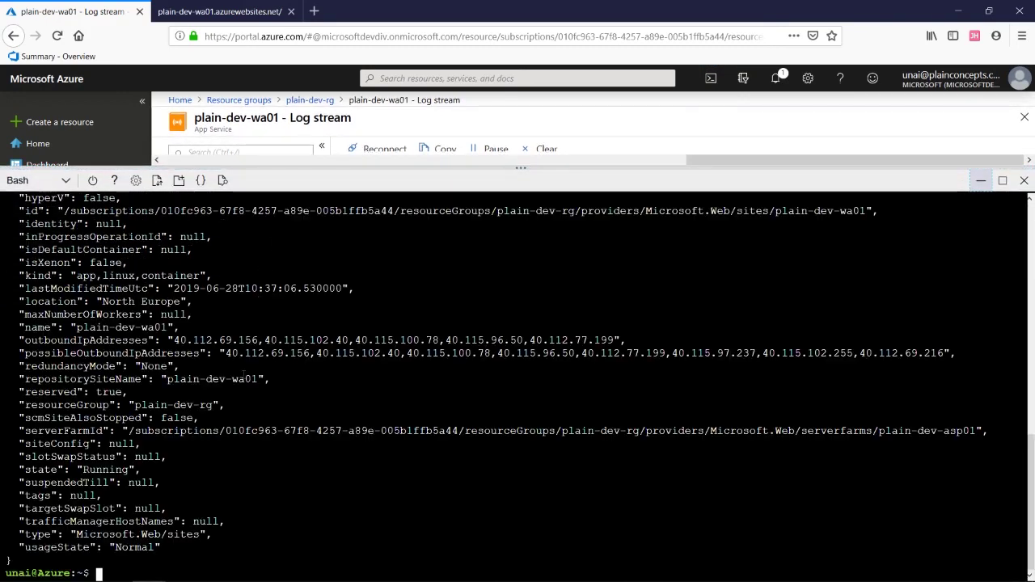
key(ctrl+v)
right_click(278, 363)
click(308, 411)
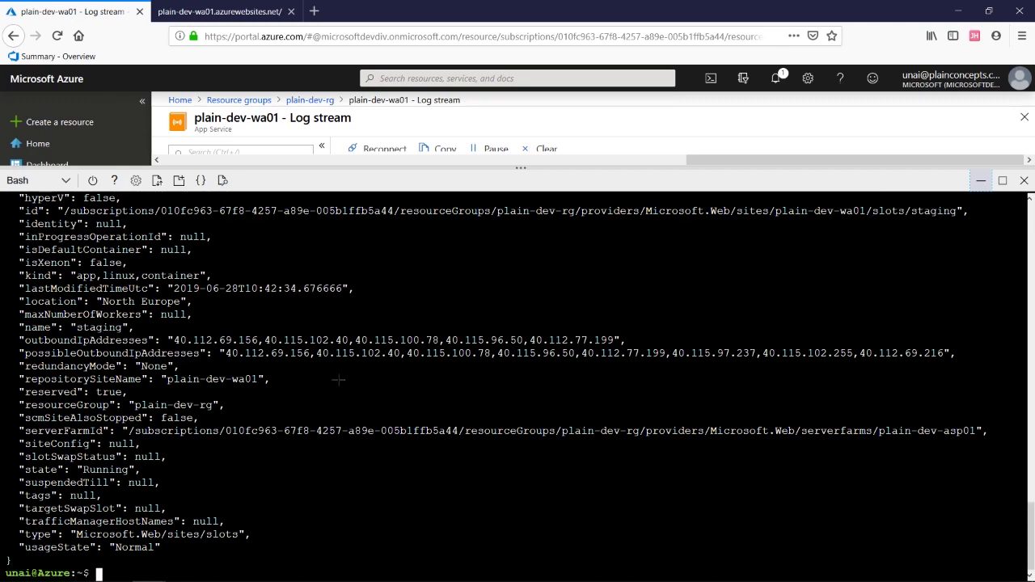
Go back to az scripts.txt in Notepad and copy the az webapp deployment container config command.
key(alt+Tab)
drag(486, 196, 18, 195)
drag(297, 579, 89, 579)
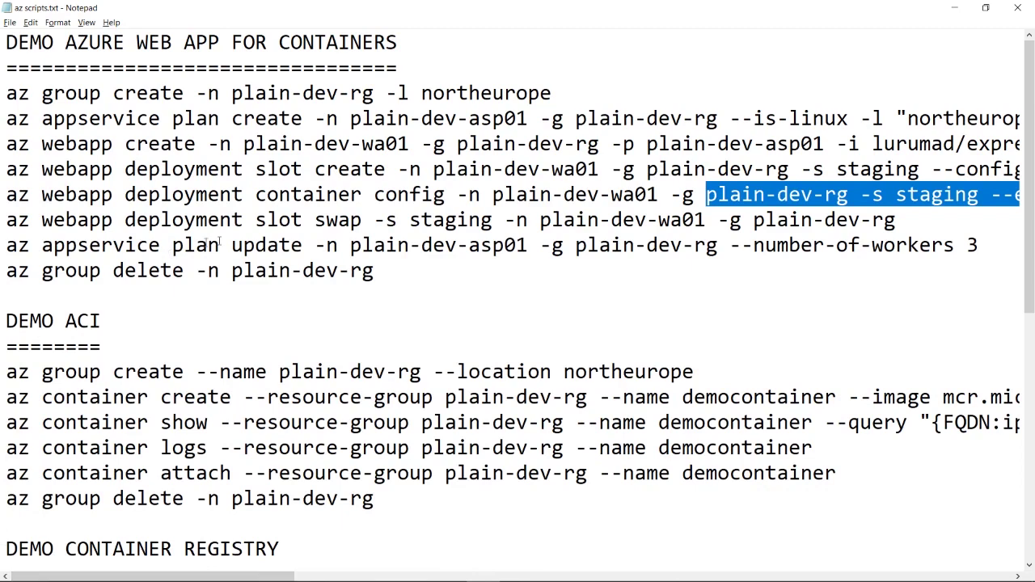
drag(5, 195, 849, 195)
key(super+c)
Run the copied command in Cloud Shell with --enable-cd true for the staging slot, and highlight DOCKER_ENABLE_CI and the CI_CD_URL value in its output.
key(alt+Tab)
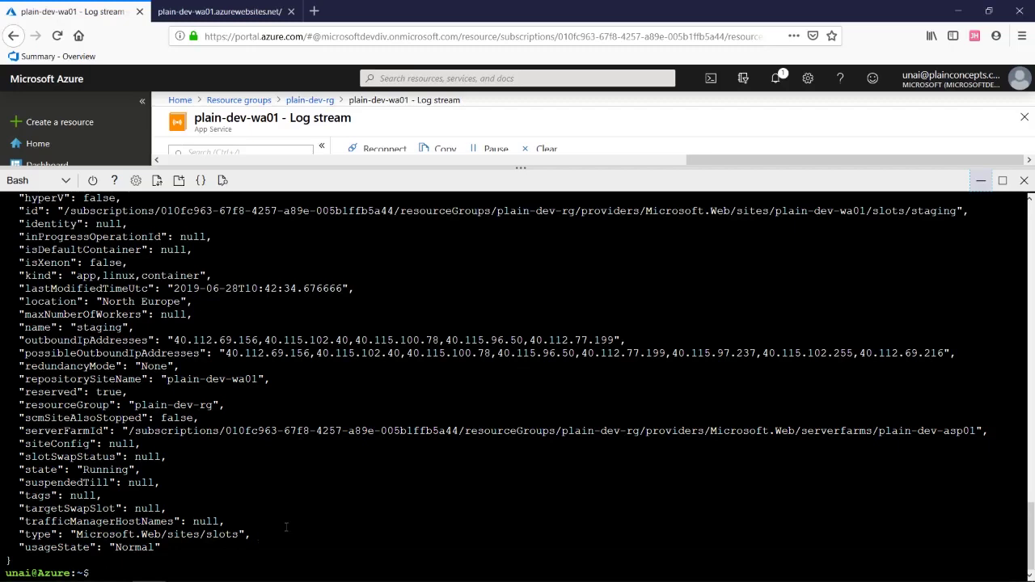
right_click(223, 566)
click(253, 489)
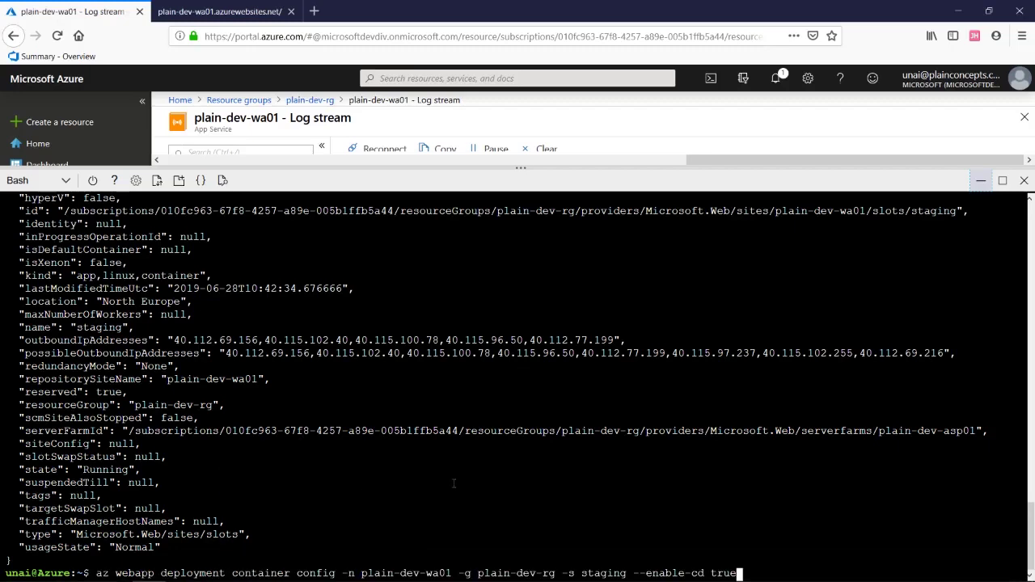
key(Return)
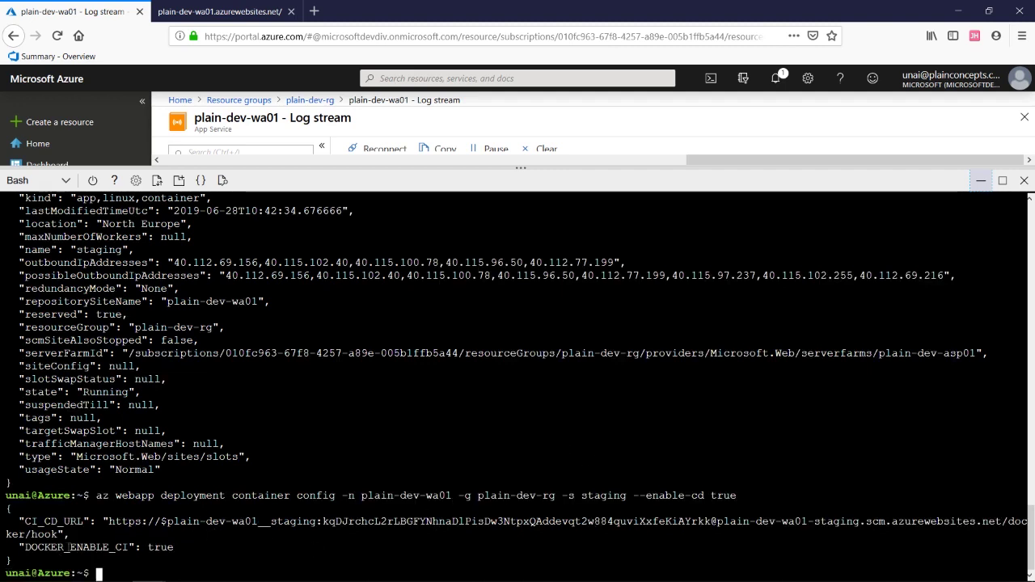
double_click(56, 547)
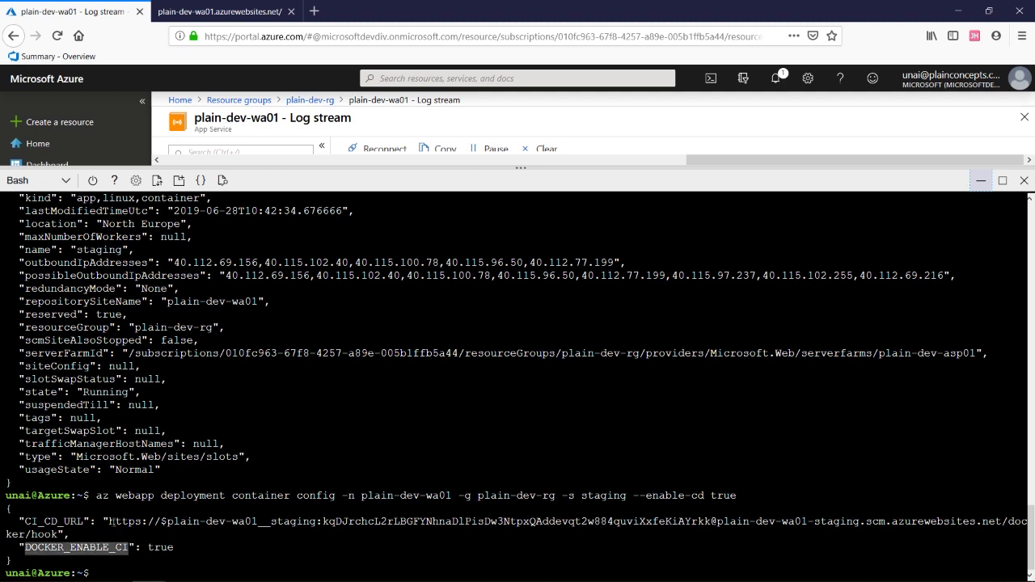
drag(110, 522, 58, 535)
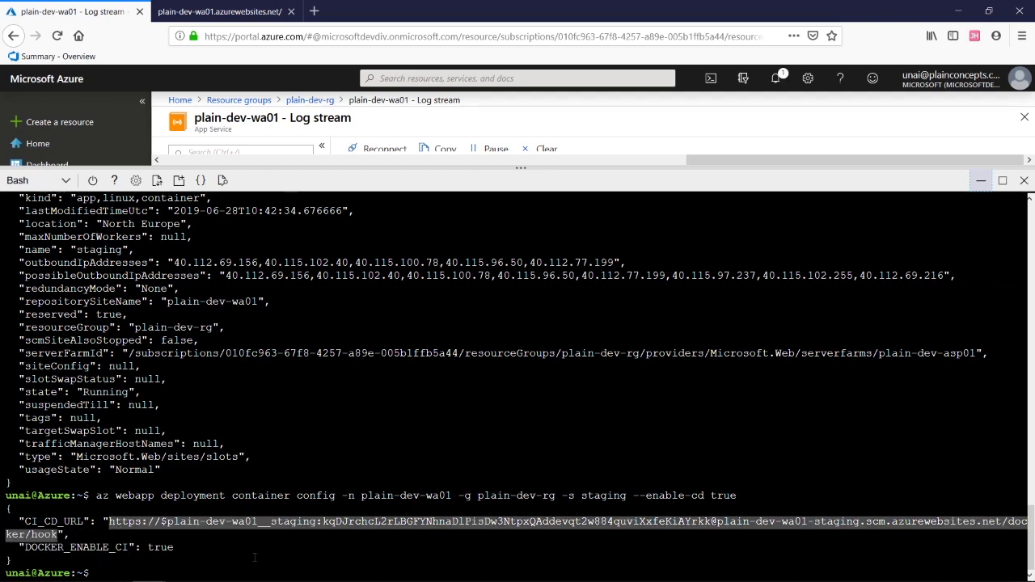
Search for "docker hub" in a new browser tab, open Docker Hub and go to the healthchecksui repository.
click(314, 10)
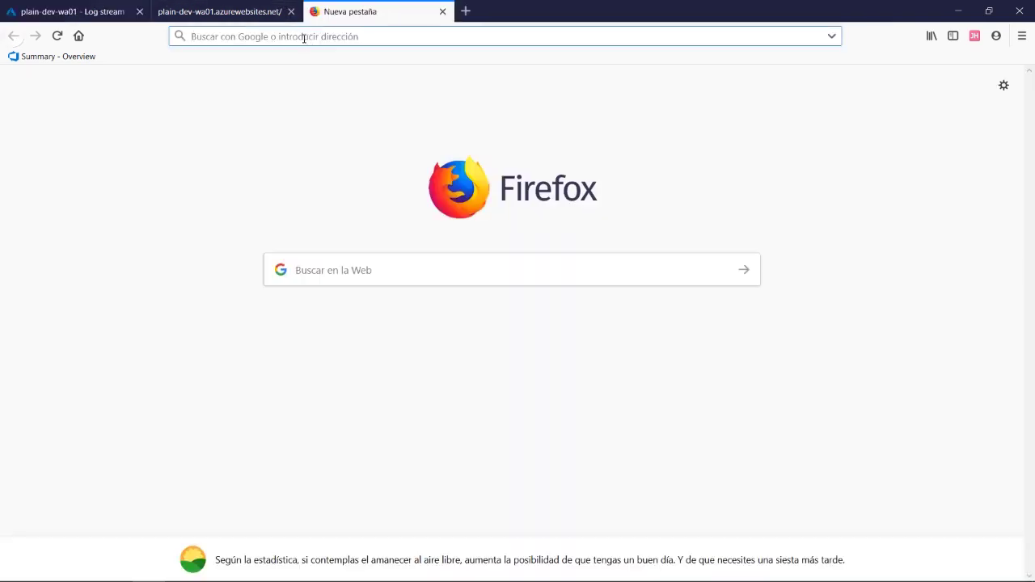
text(docker hub)
key(Return)
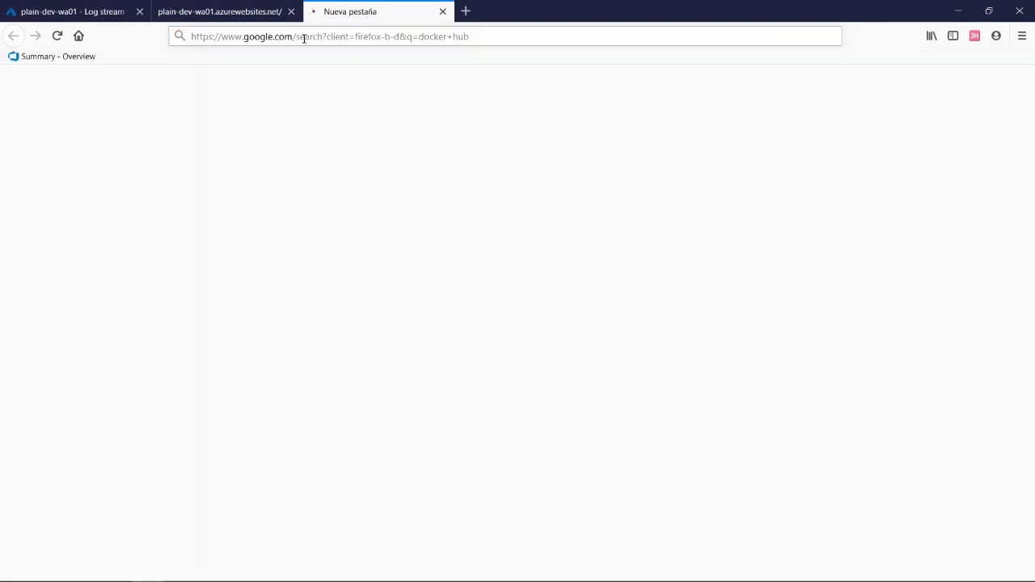
click(154, 189)
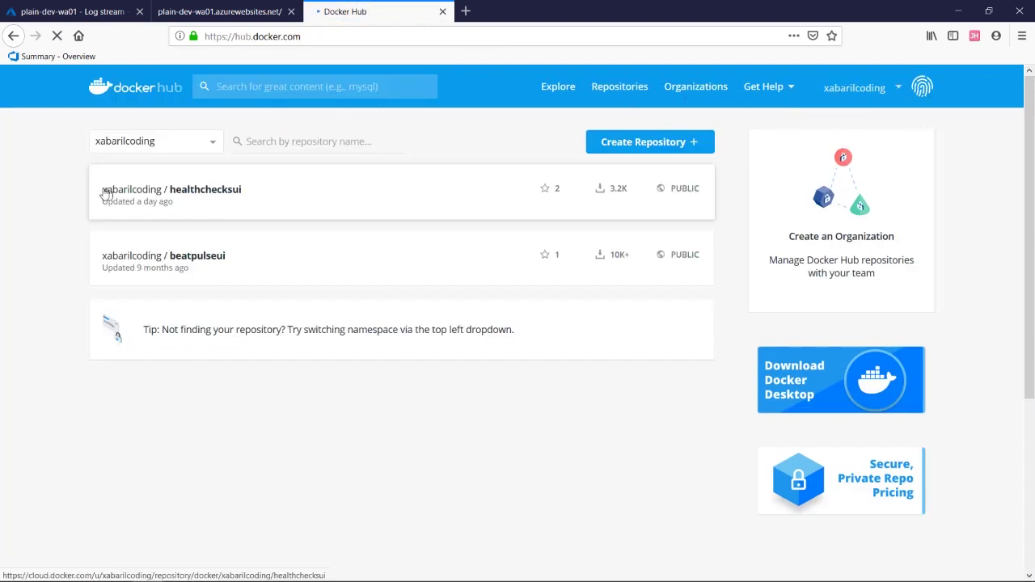
click(225, 211)
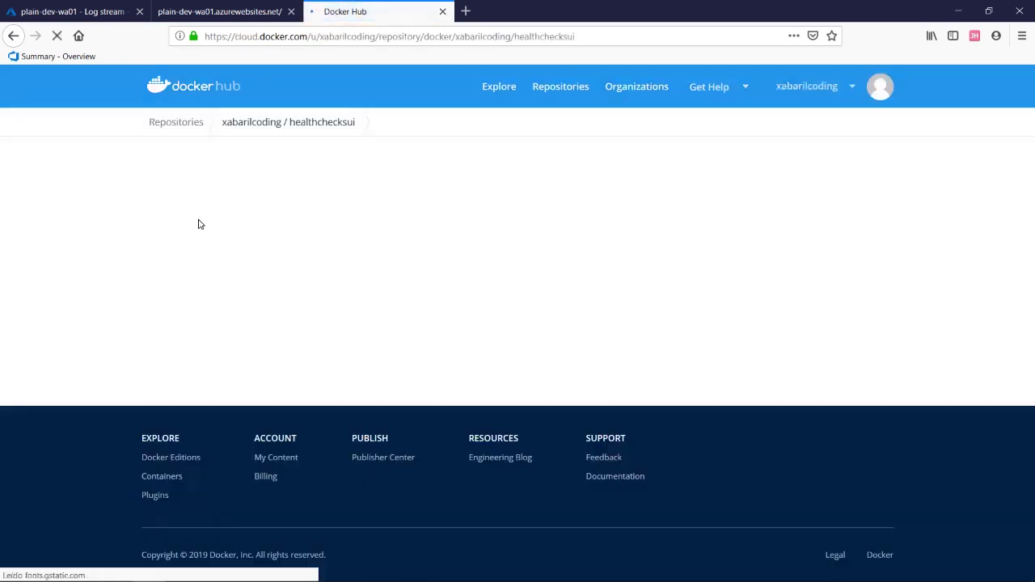
Open the webhooks of the healthchecksui repository and enter "demo" as the new webhook's name.
scroll(338, 349, down, 6)
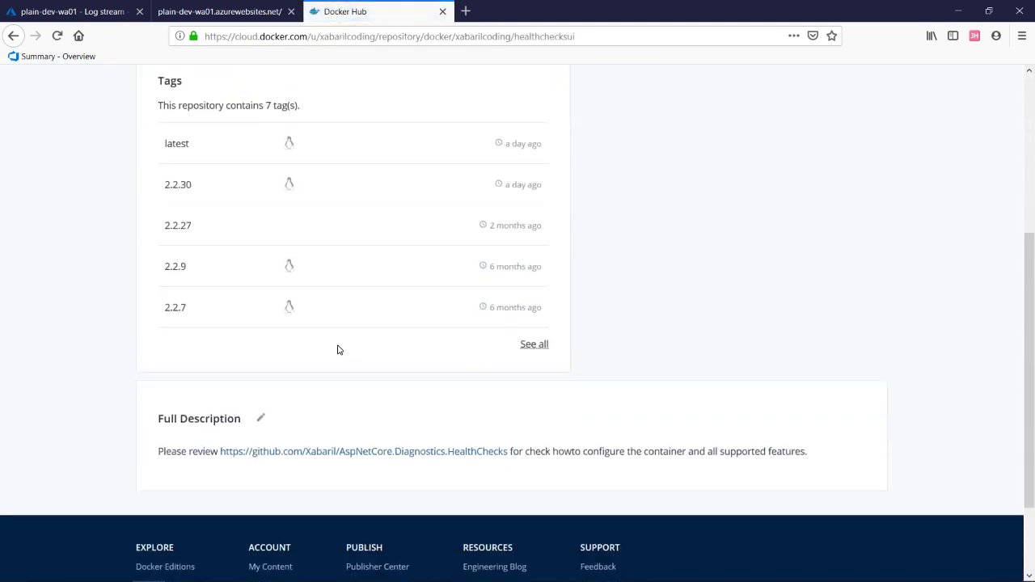
scroll(340, 349, up, 6)
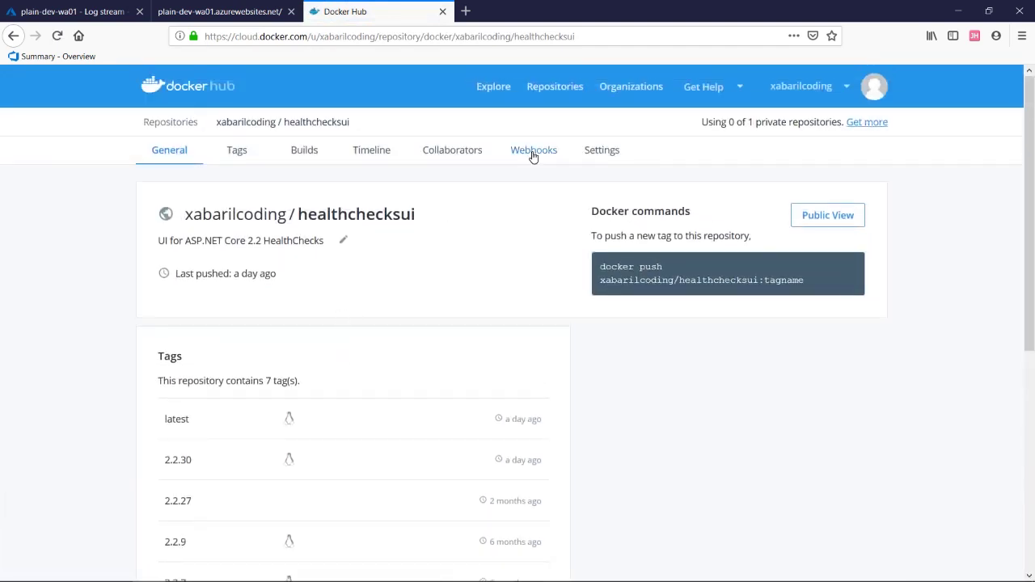
click(534, 154)
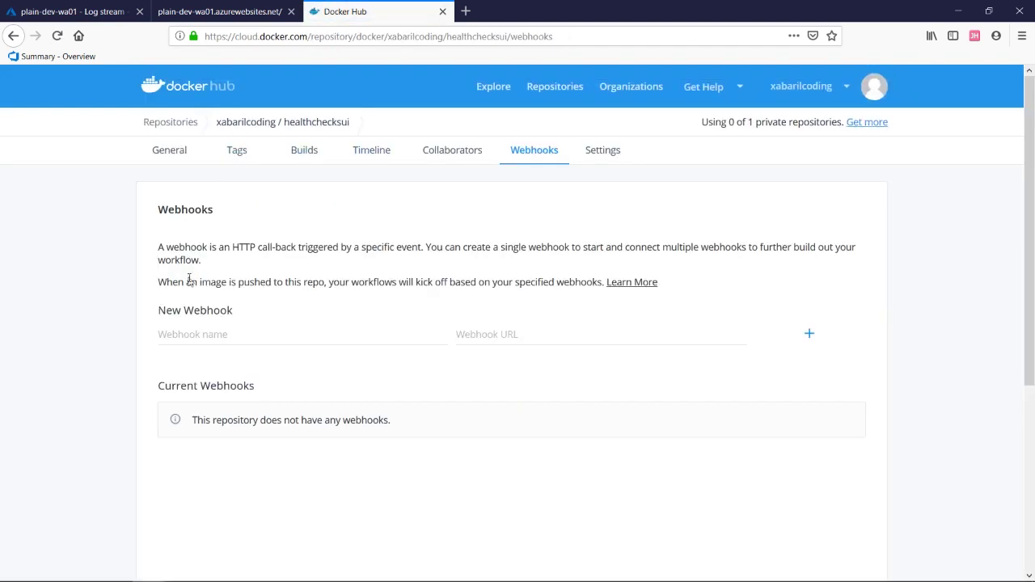
click(203, 338)
text(demo)
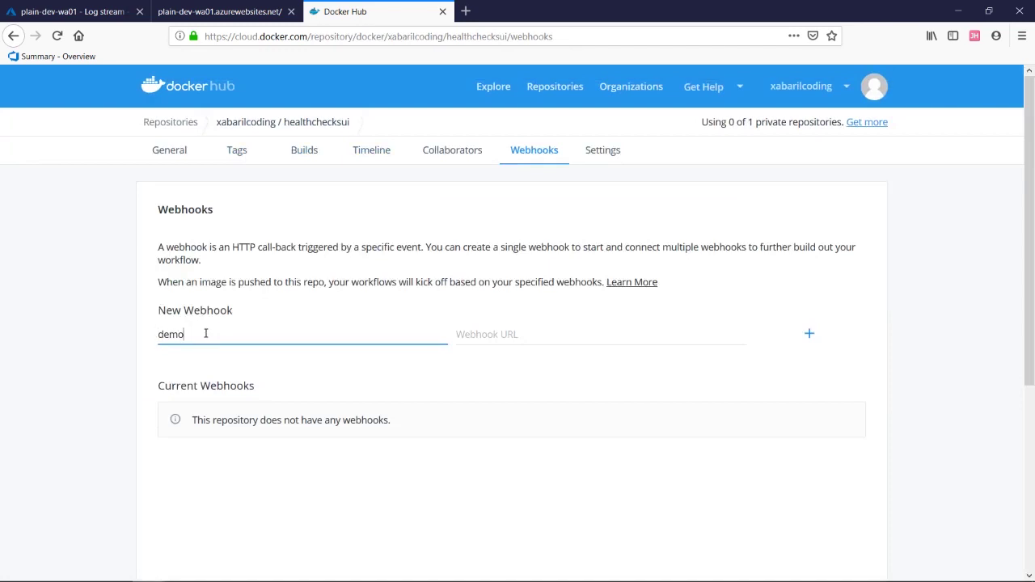
click(483, 335)
text(config -n plain-dev-wa01 -g plain-dev-rg -s staging --enable-cd true)
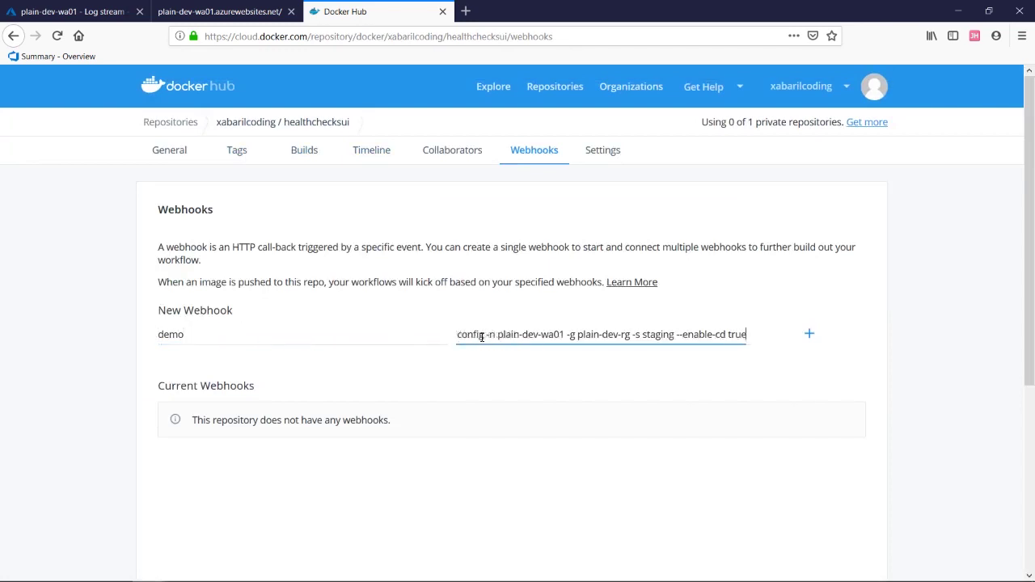
key(ctrl+z)
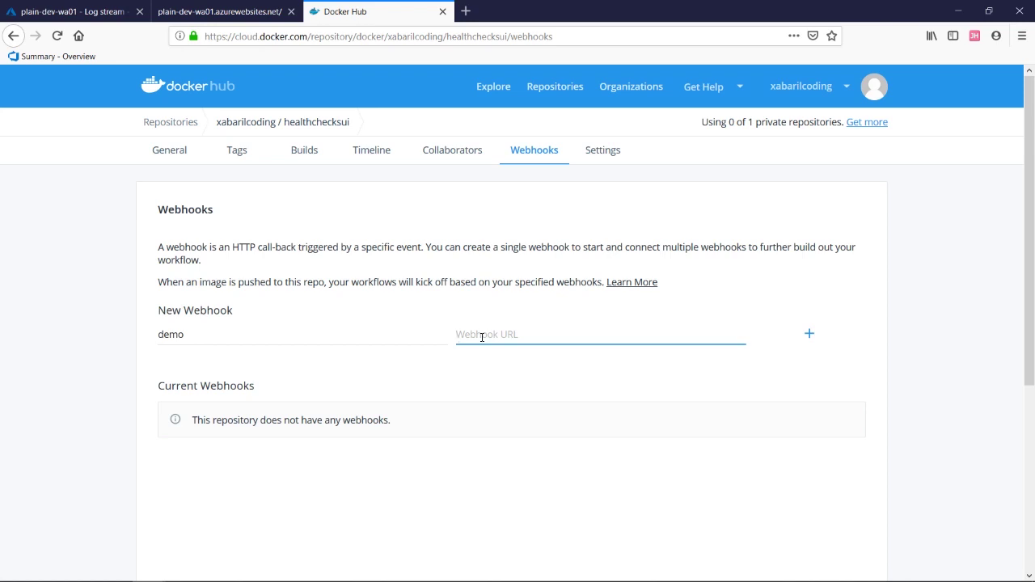
Return to the Azure portal tab and shrink the Cloud Shell pane to uncover the web app's page.
click(73, 11)
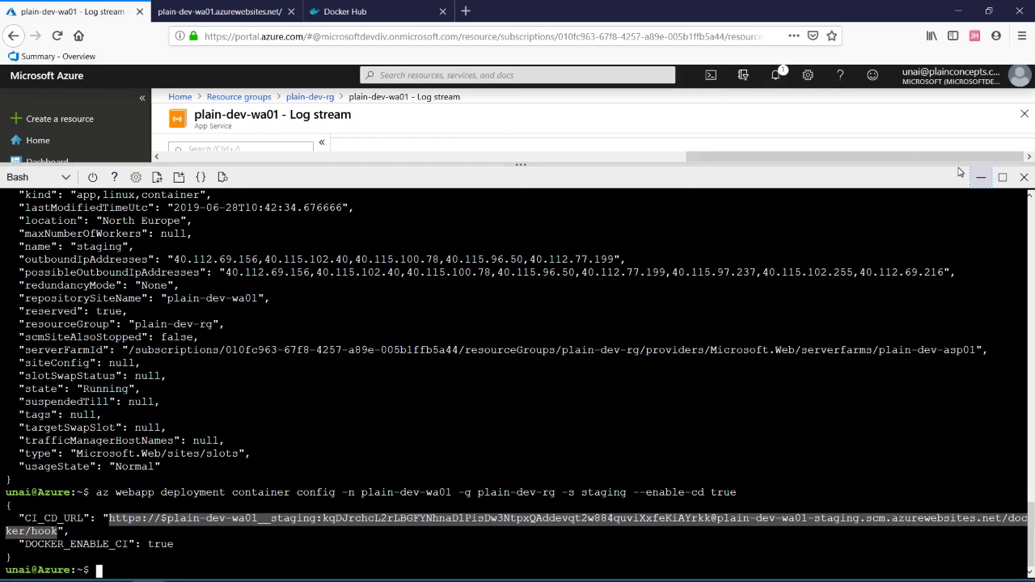
drag(959, 166, 918, 489)
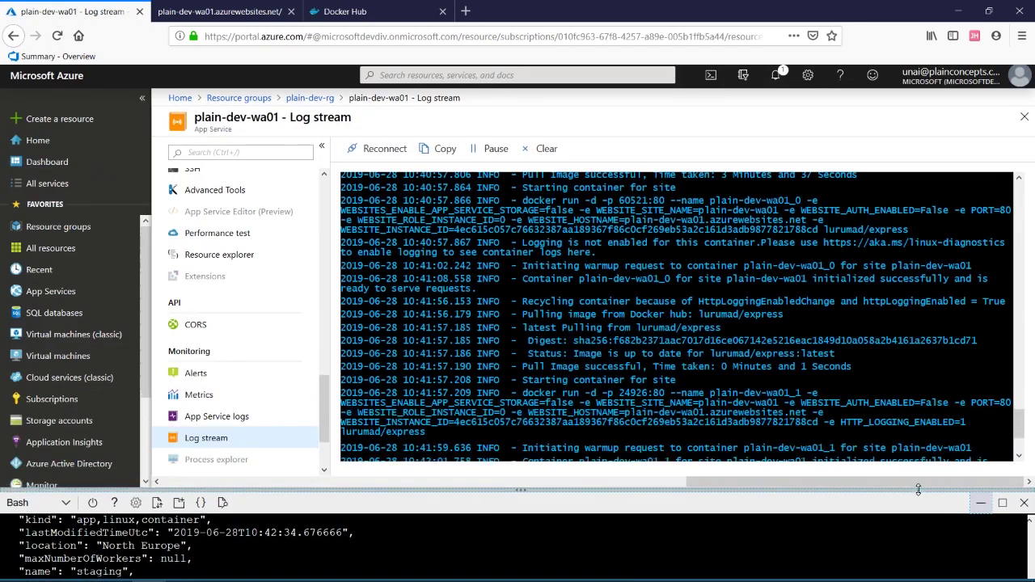
scroll(251, 380, down, 2)
scroll(249, 294, up, 8)
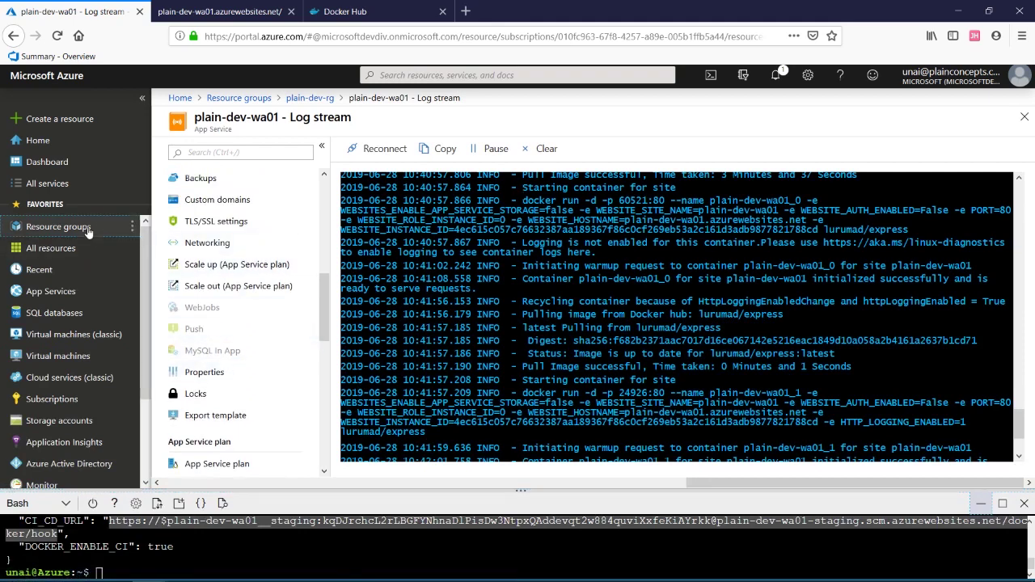
Filter the resource groups by "plain", and in plain-dev-rg open the container settings of plain-dev-wa01's staging slot to check continuous deployment.
click(58, 226)
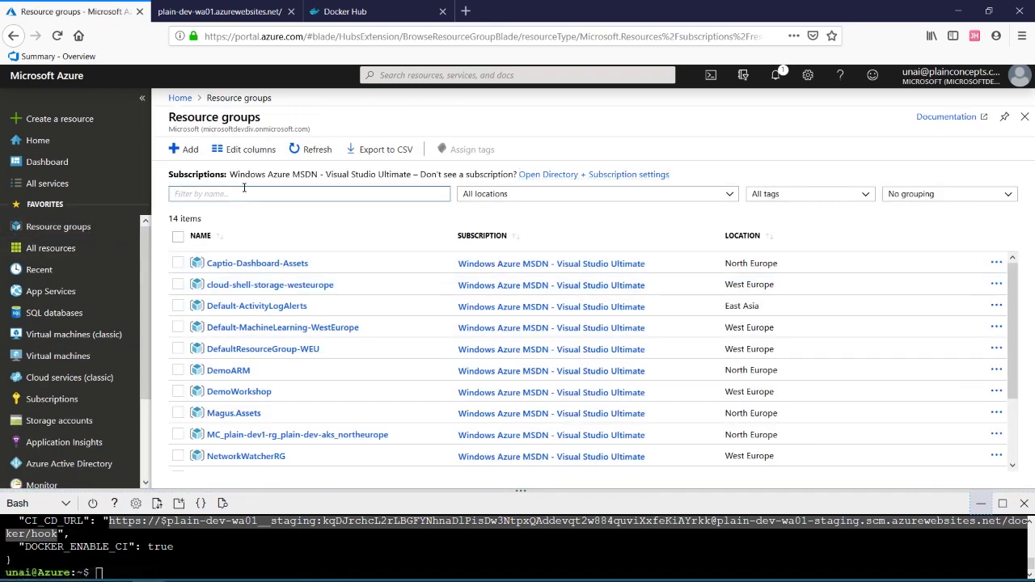
click(244, 188)
text(plain)
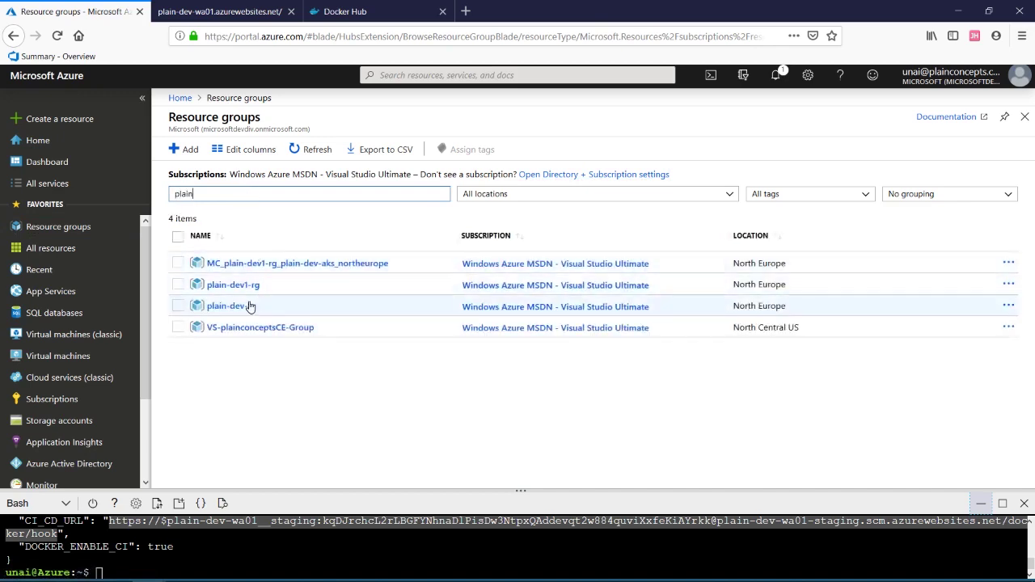
click(241, 306)
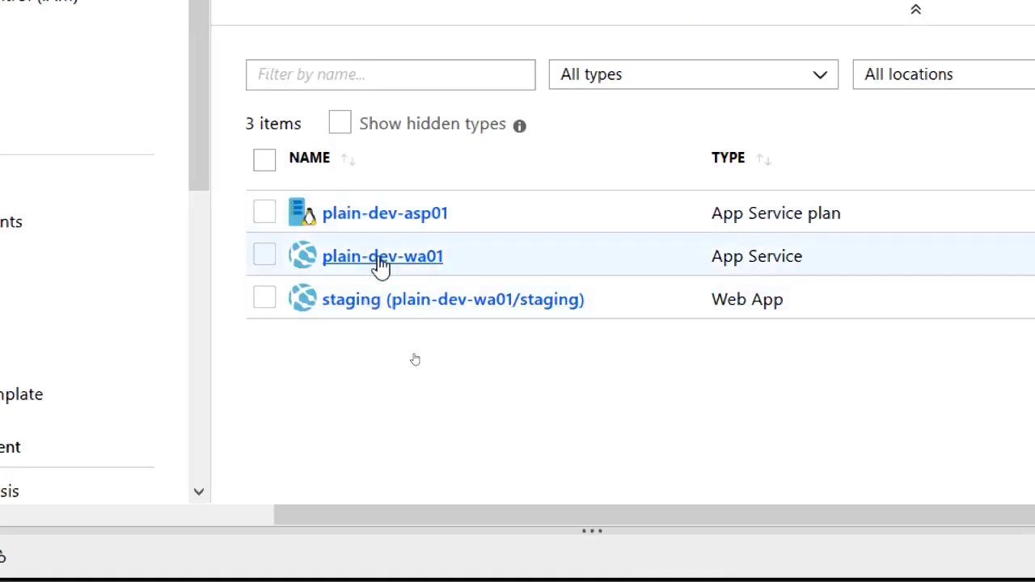
click(384, 315)
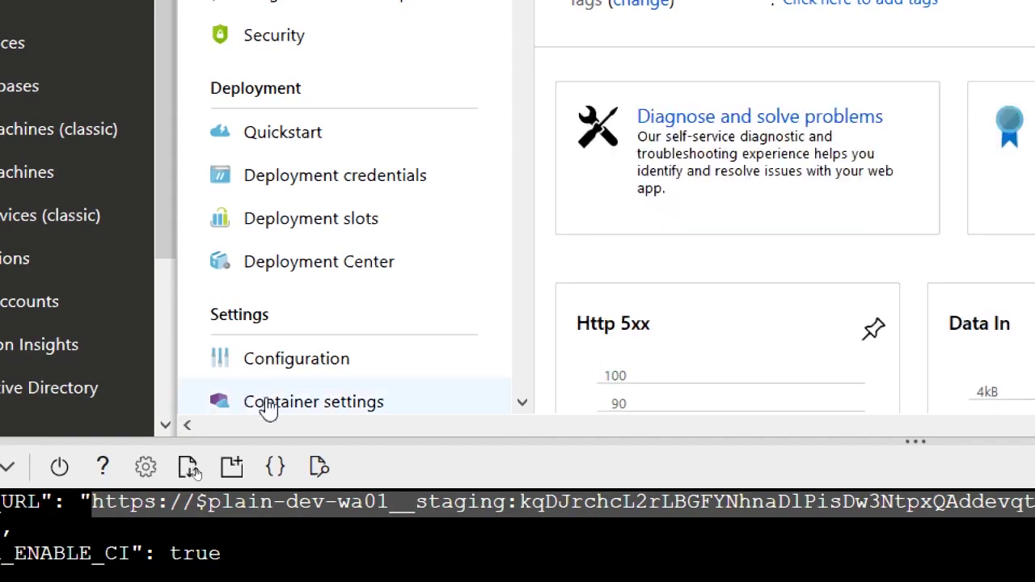
click(307, 501)
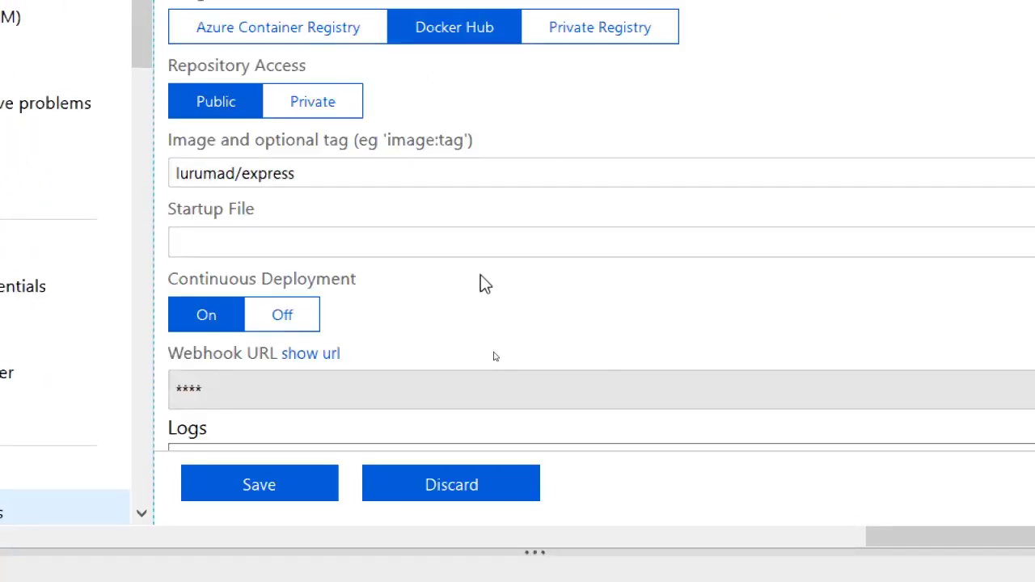
Reveal the webhook URL in the staging slot's container settings.
scroll(380, 305, down, 1)
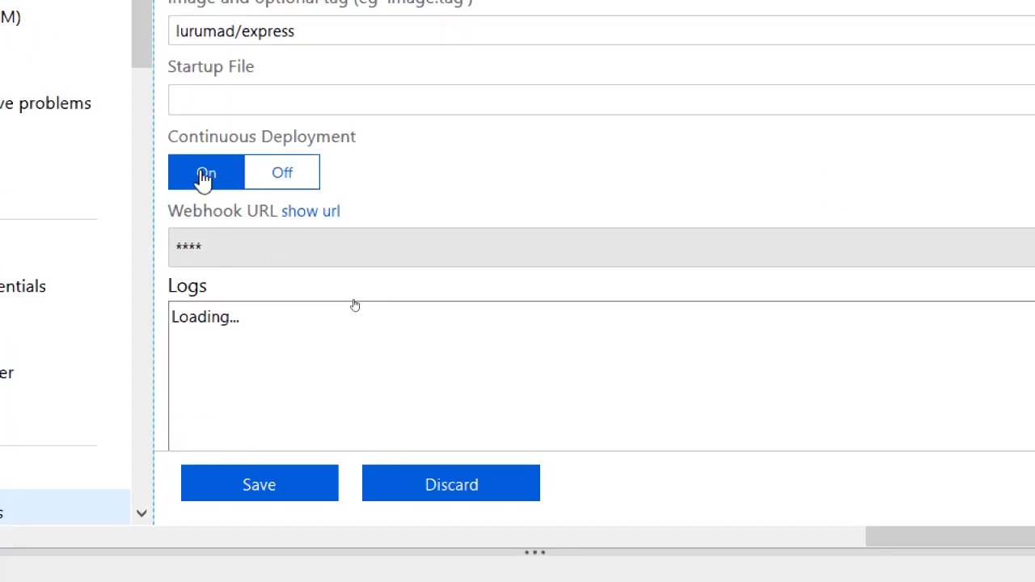
click(338, 213)
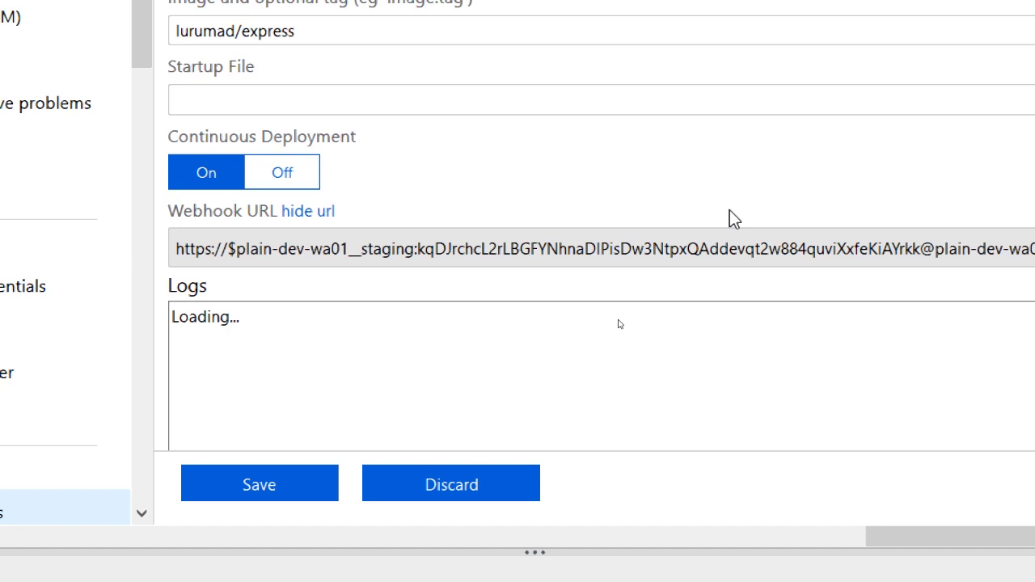
Try the tags "latest" and "v2" on the lurumad/express image name, erasing each again.
scroll(645, 356, up, 2)
click(379, 175)
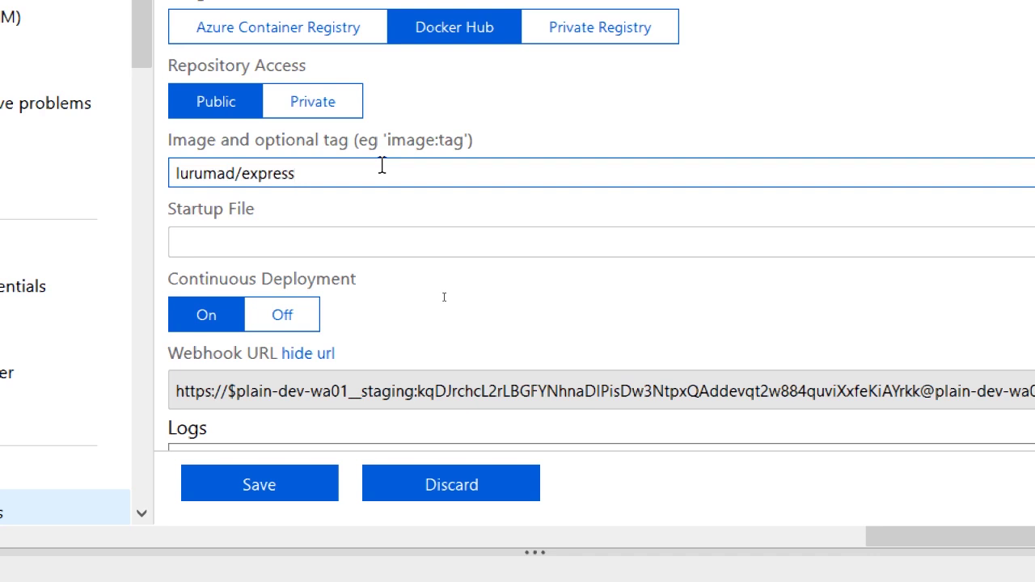
text(:latest)
key(BackSpace)
key(BackSpace)
key(BackSpace)
key(BackSpace)
key(BackSpace)
key(BackSpace)
text(v2)
key(BackSpace)
key(BackSpace)
key(BackSpace)
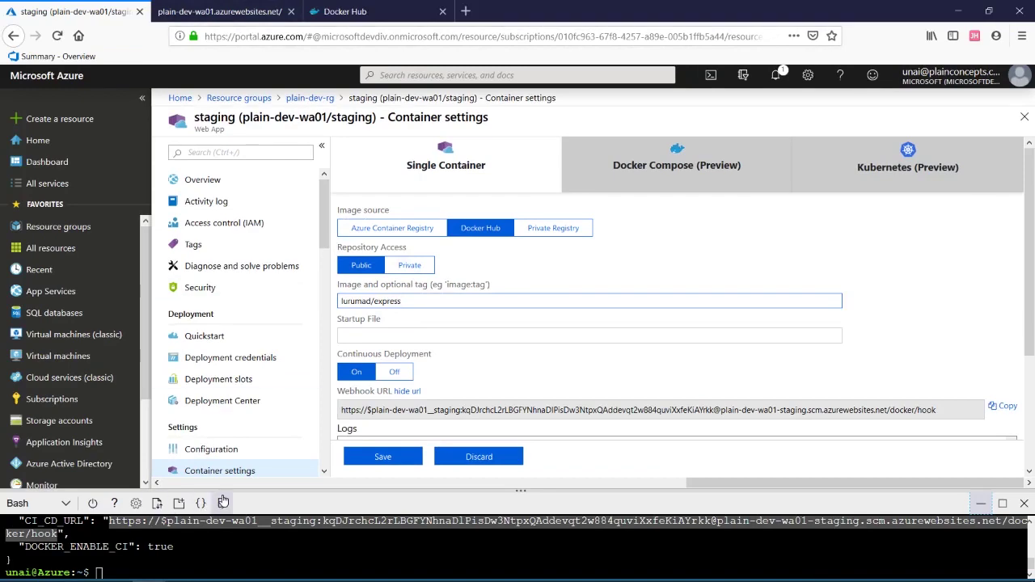
Enlarge the Cloud Shell pane and copy the "az appservice plan update" command with 3 workers from az scripts.txt in Notepad.
drag(233, 490, 269, 249)
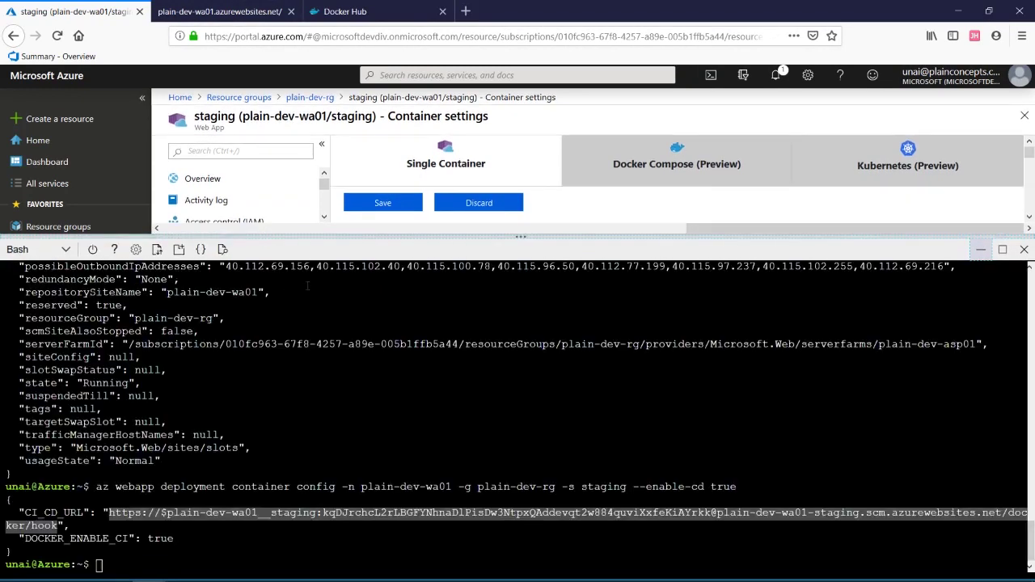
key(alt+Tab)
click(312, 297)
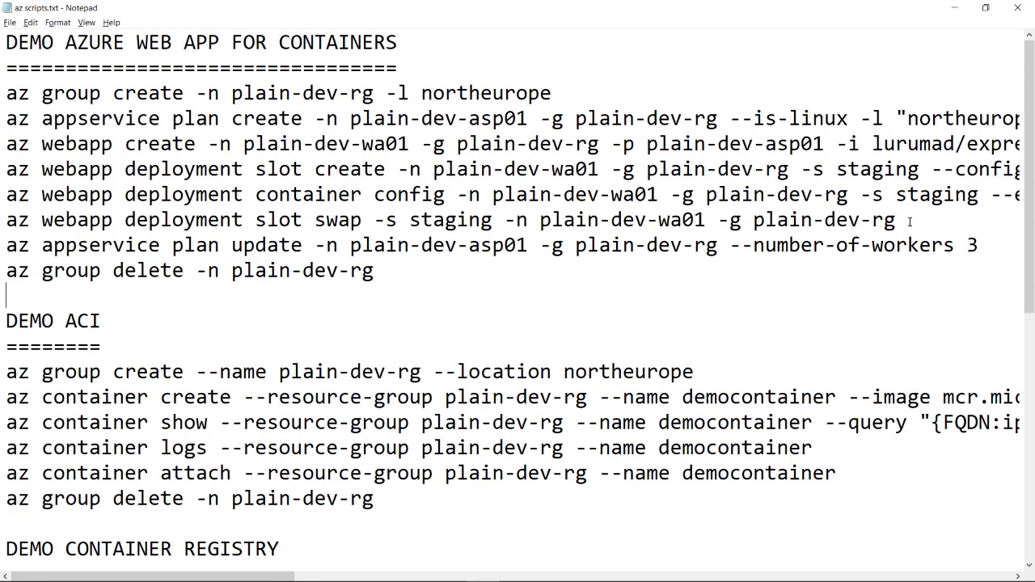
drag(1010, 247, 4, 241)
key(super+c)
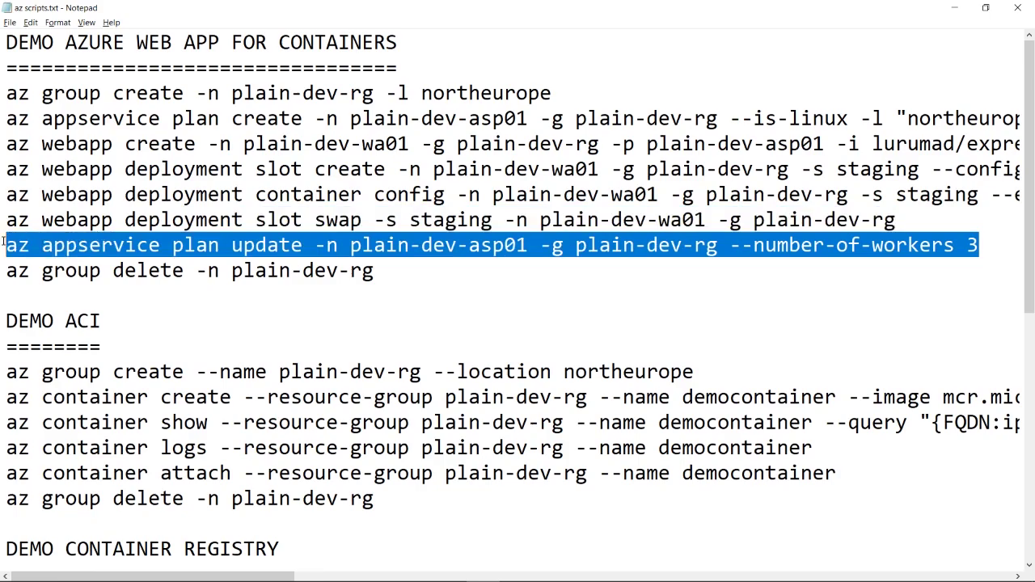
key(alt+Tab)
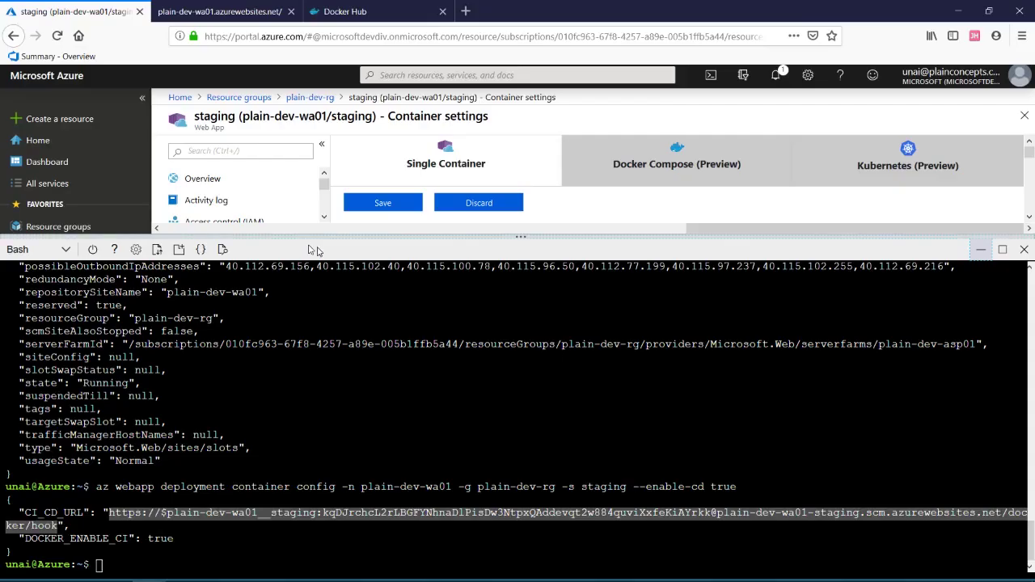
Run the copied command in Cloud Shell to scale the plain-dev-asp01 plan in plain-dev-rg to 3 workers.
click(199, 537)
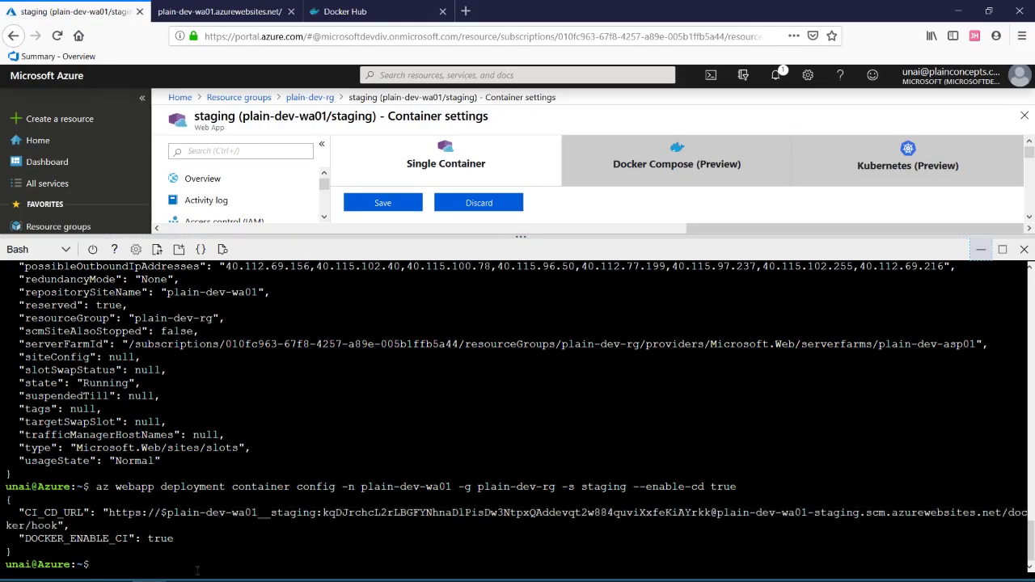
right_click(199, 537)
click(304, 491)
key(Return)
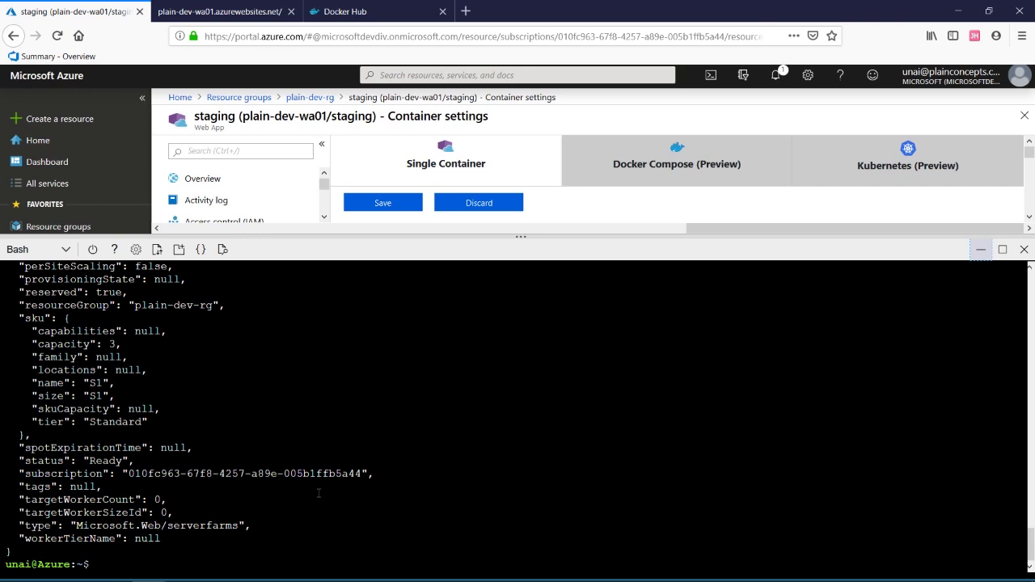
Minimize Cloud Shell and close the staging slot's container settings, discarding the unsaved edits.
click(980, 254)
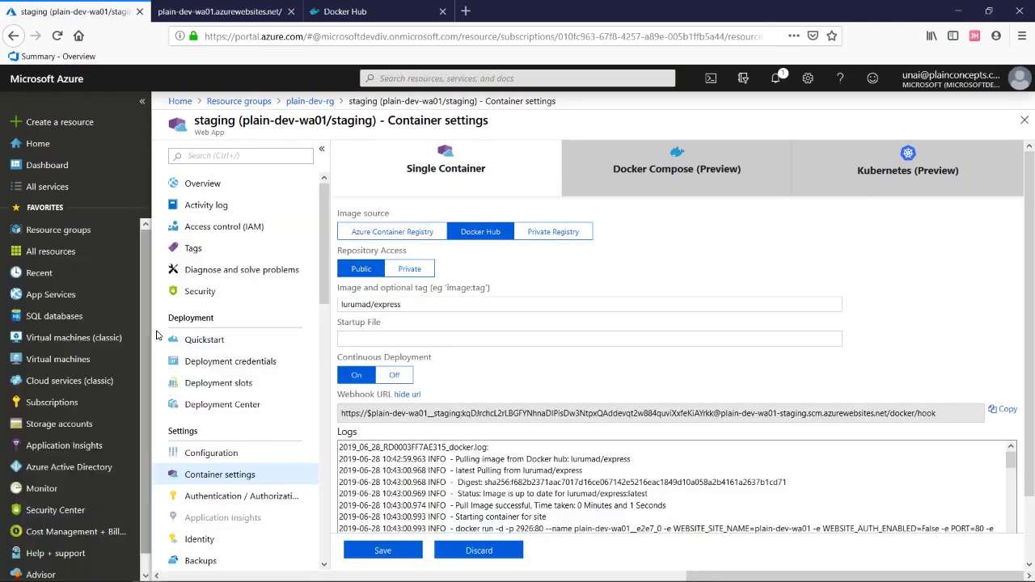
click(1023, 119)
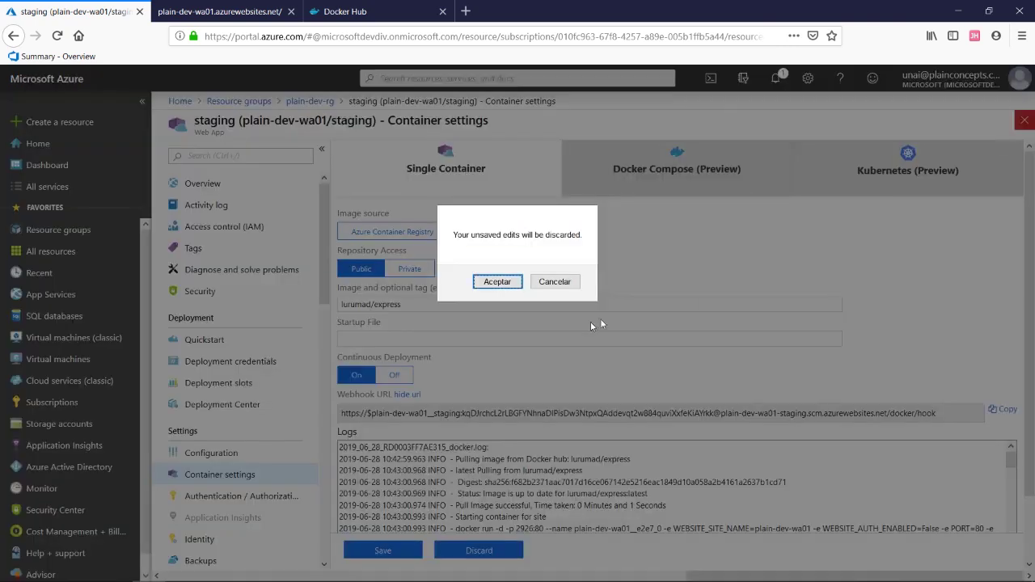
click(497, 281)
click(424, 357)
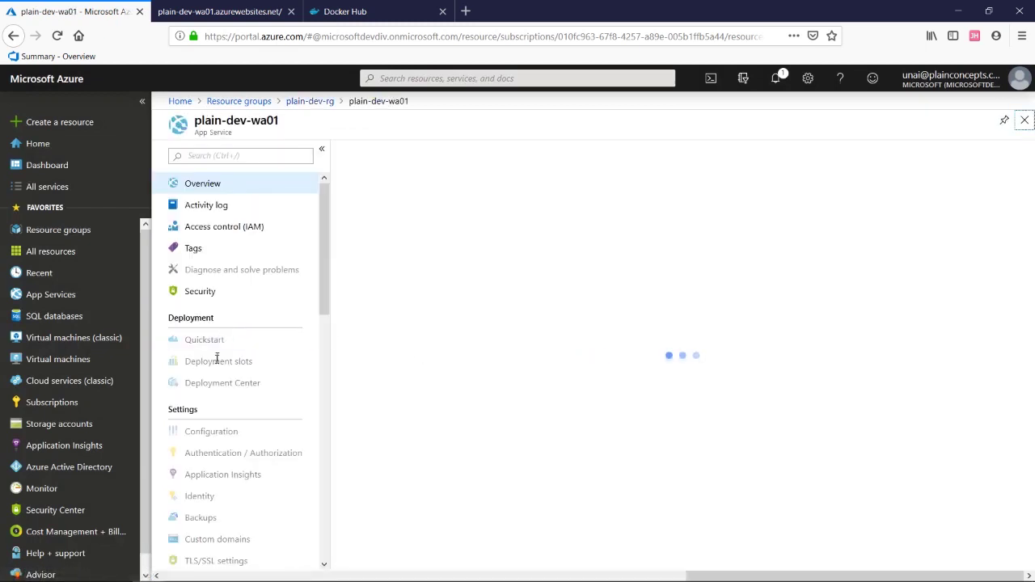
Open the App Service plan scale-out settings of plain-dev-wa01 to check the instance count, reloading them by way of the scale-up page.
scroll(238, 369, down, 8)
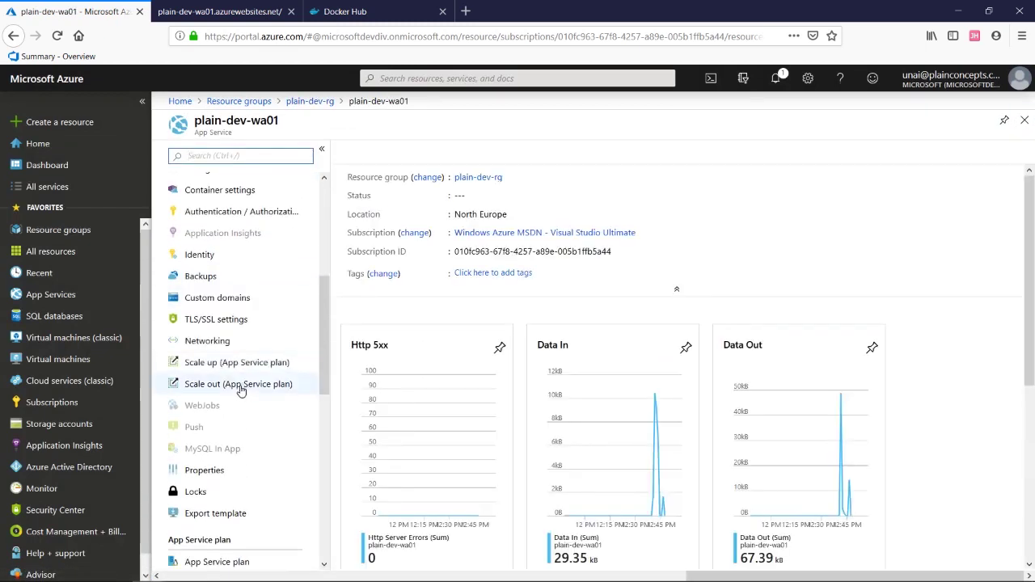
click(242, 387)
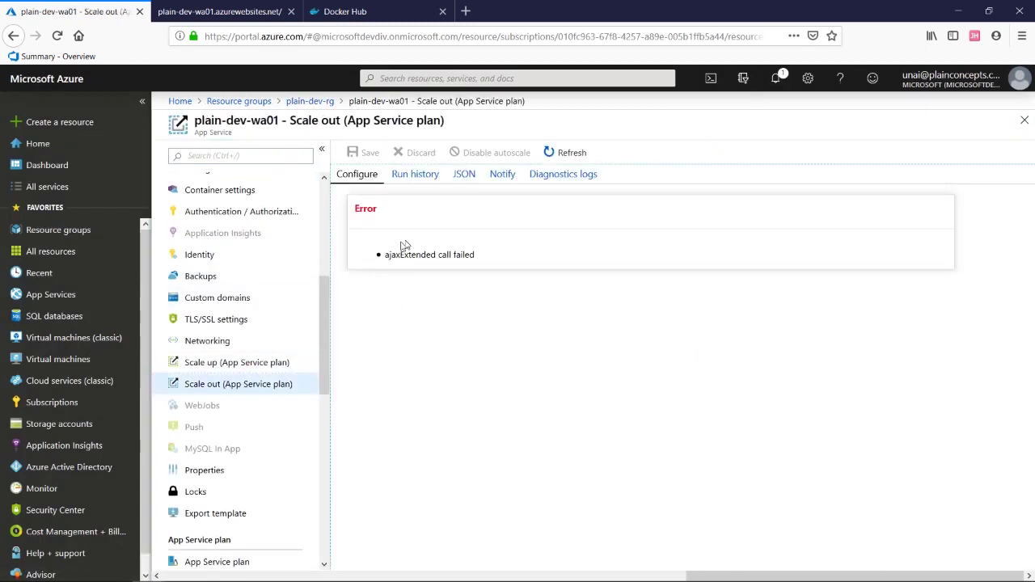
click(234, 368)
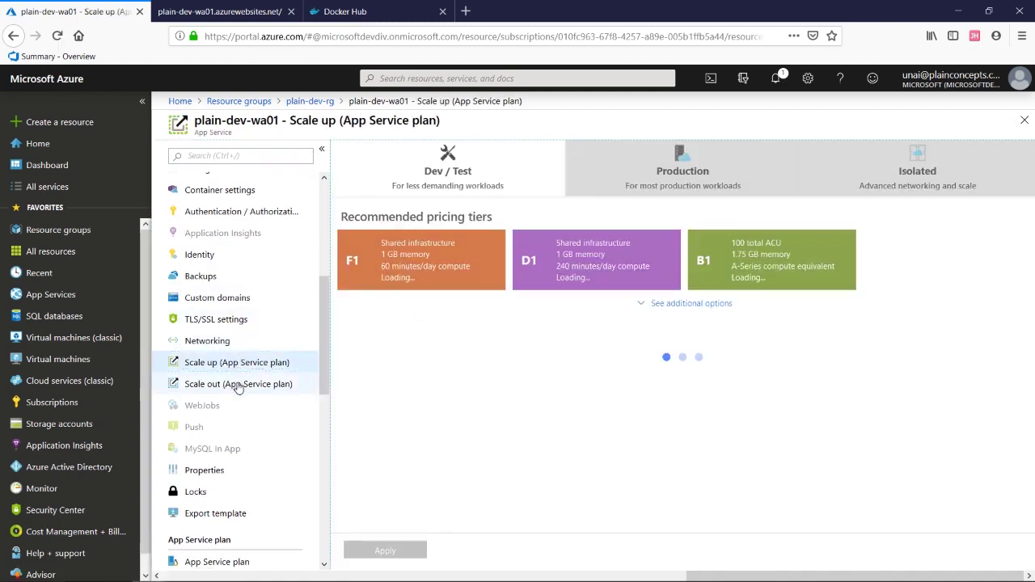
click(236, 385)
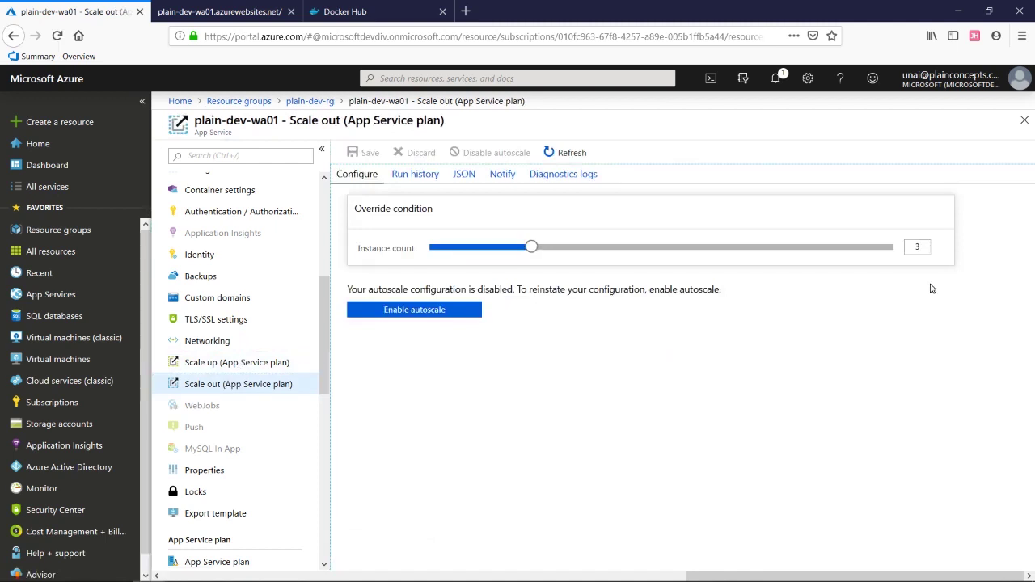
Raise the override condition's instance count to 10 and switch to the PowerPoint presentation.
drag(531, 248, 940, 245)
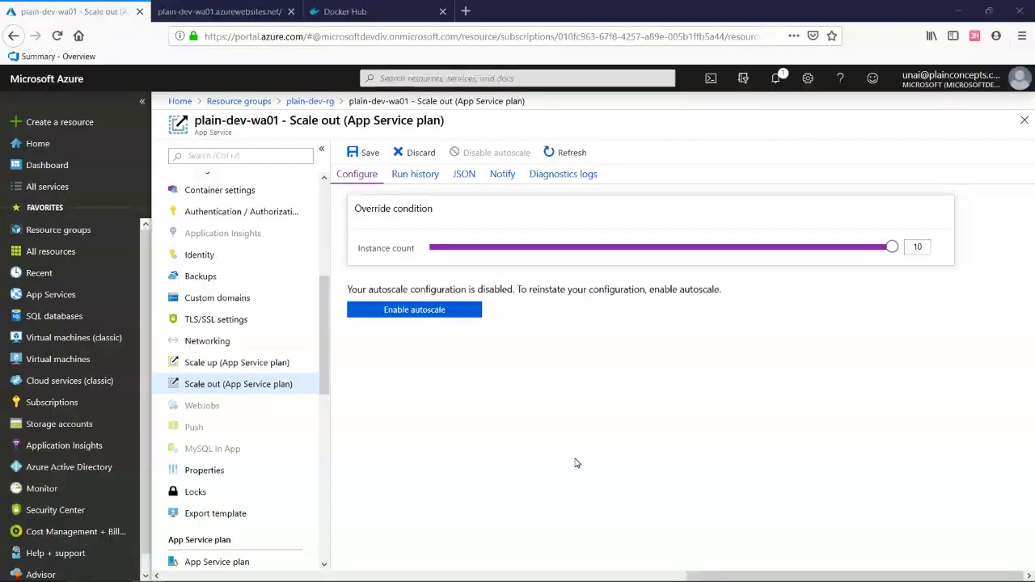
key(super+Tab)
click(251, 364)
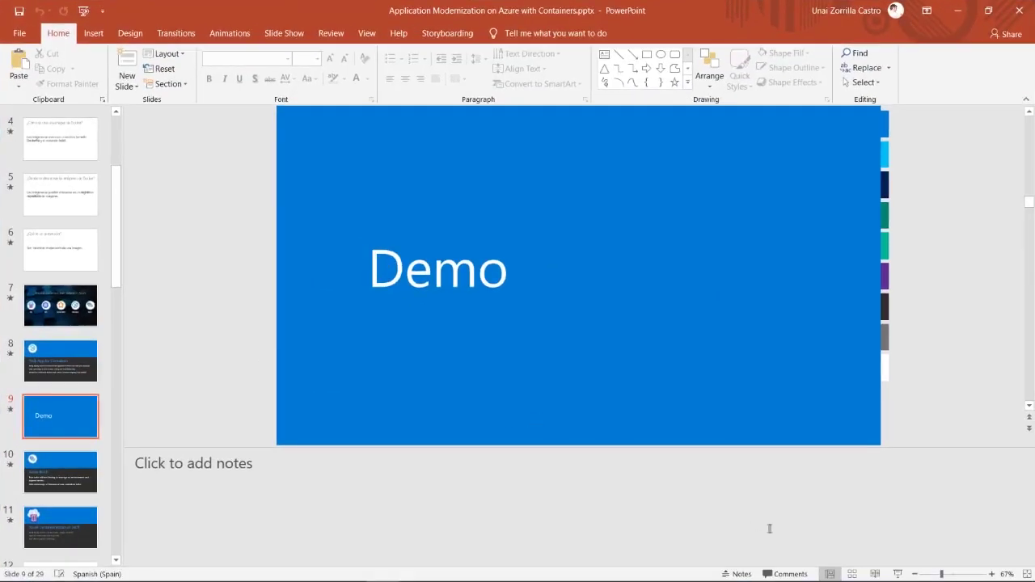
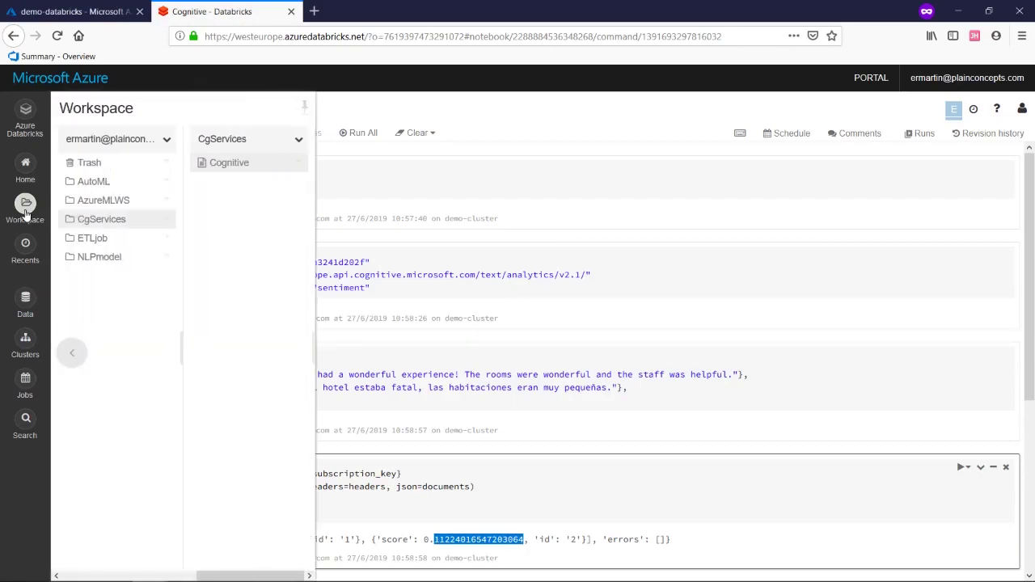
Open the Jobs notebook in the Databricks ETLjob folder and examine its Extraction section, including the source file name and the df.show(10) output.
click(105, 238)
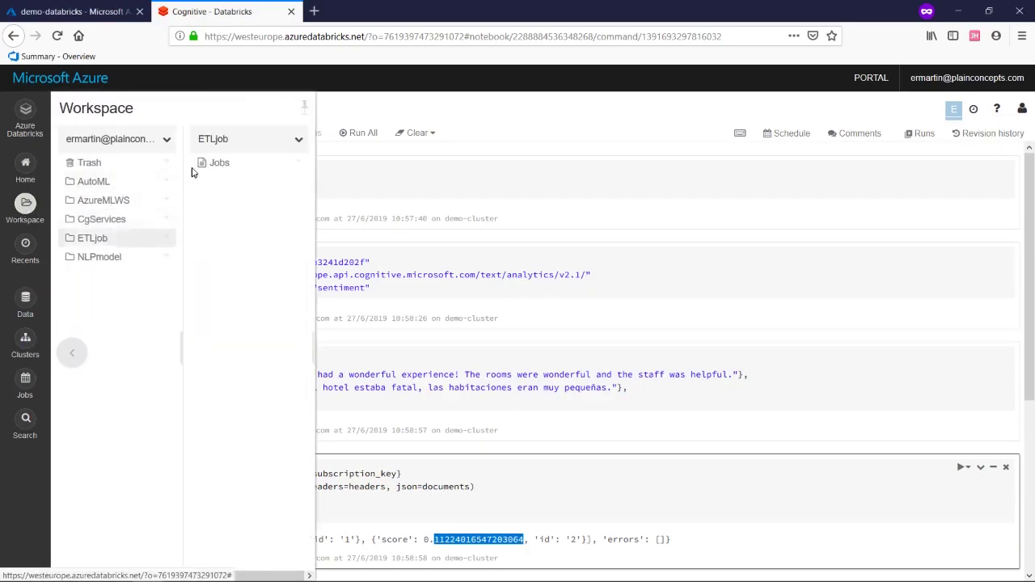
click(225, 163)
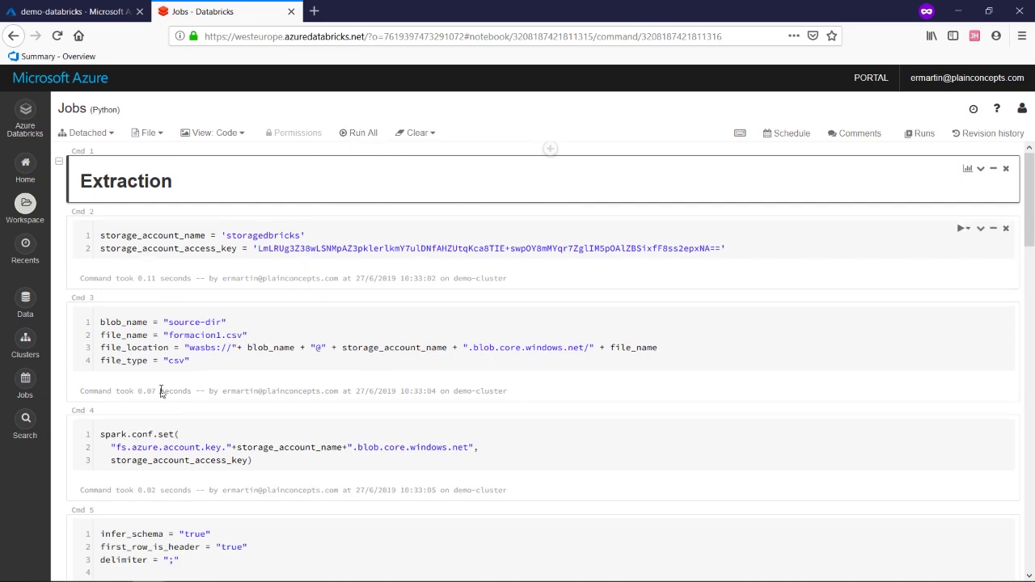
double_click(181, 335)
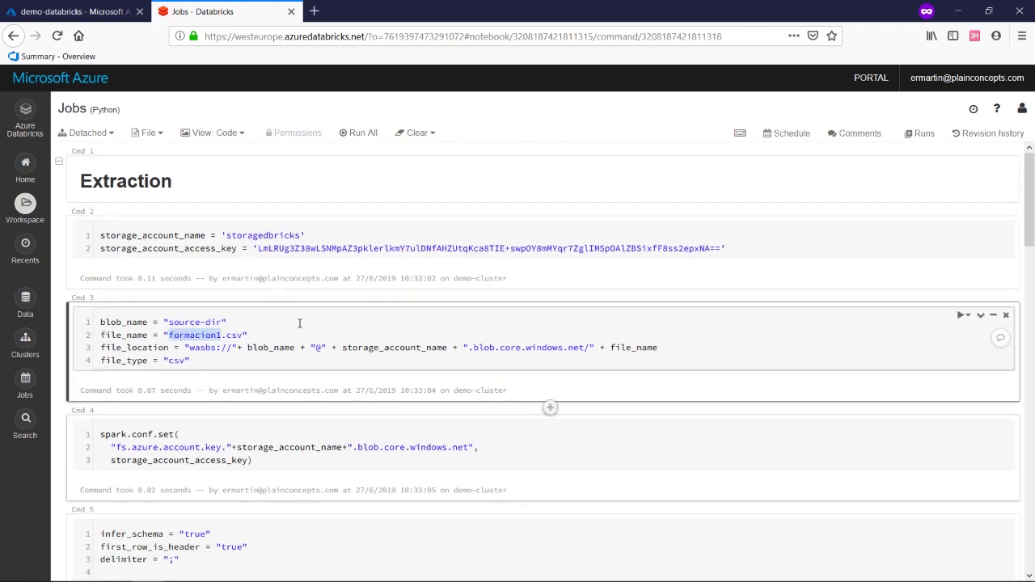
scroll(284, 353, down, 3)
scroll(332, 322, down, 7)
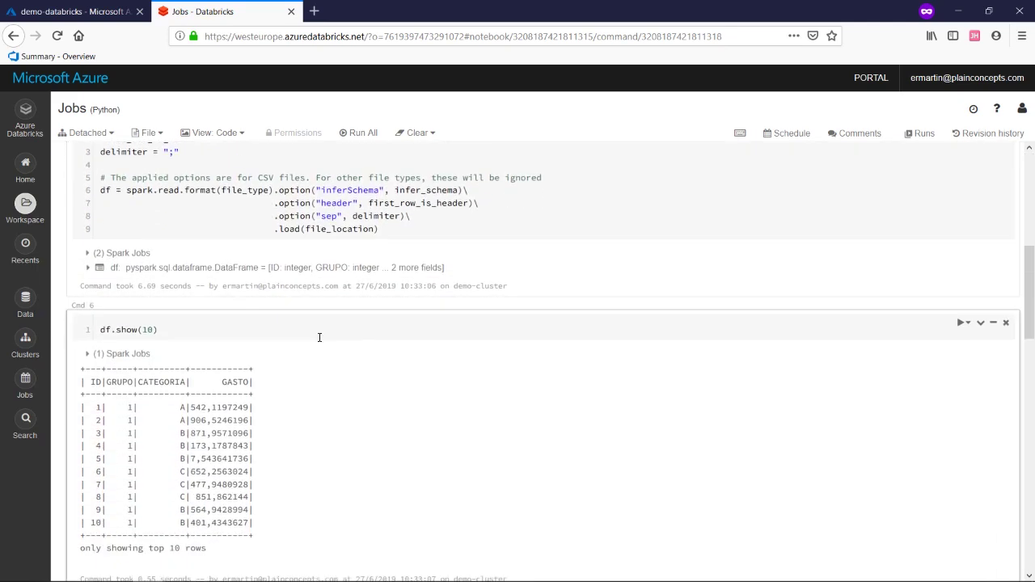
drag(272, 533, 91, 368)
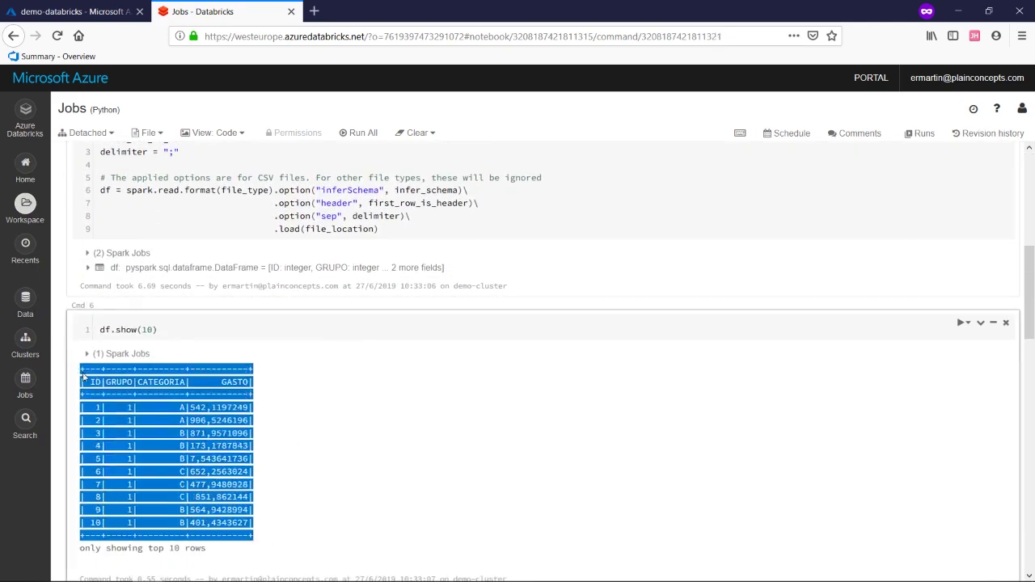
scroll(479, 473, down, 4)
click(478, 300)
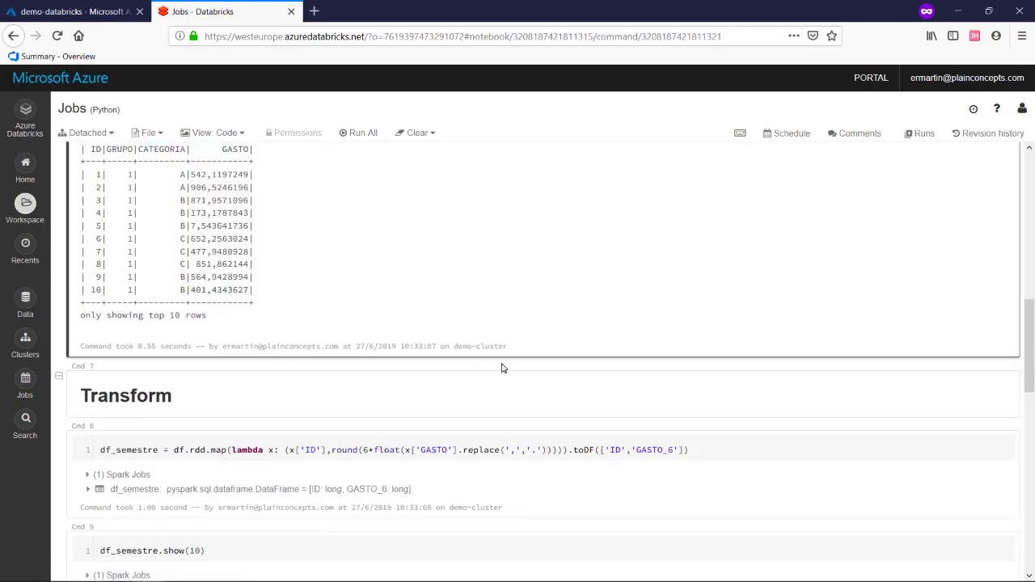
Examine the Jobs notebook's Transform and Load sections, including the target blob name, and return to the notebook's beginning.
scroll(366, 390, down, 3)
scroll(186, 429, up, 6)
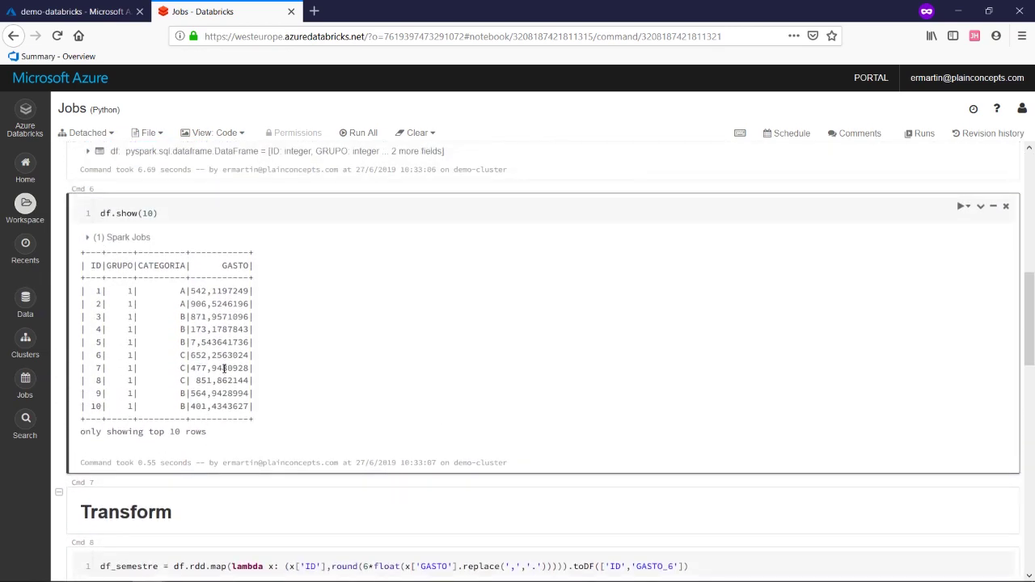
scroll(464, 277, down, 7)
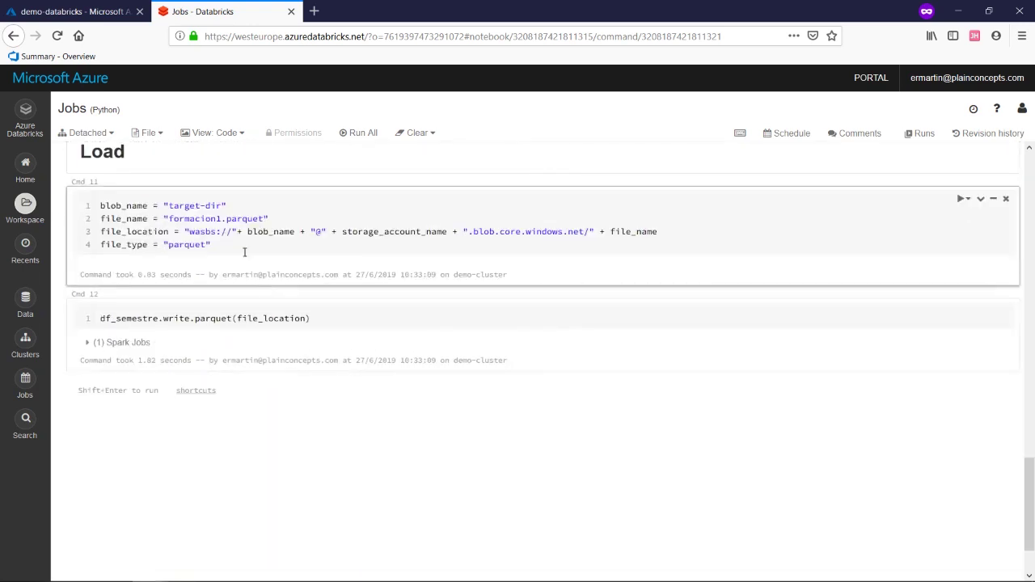
drag(238, 210, 161, 205)
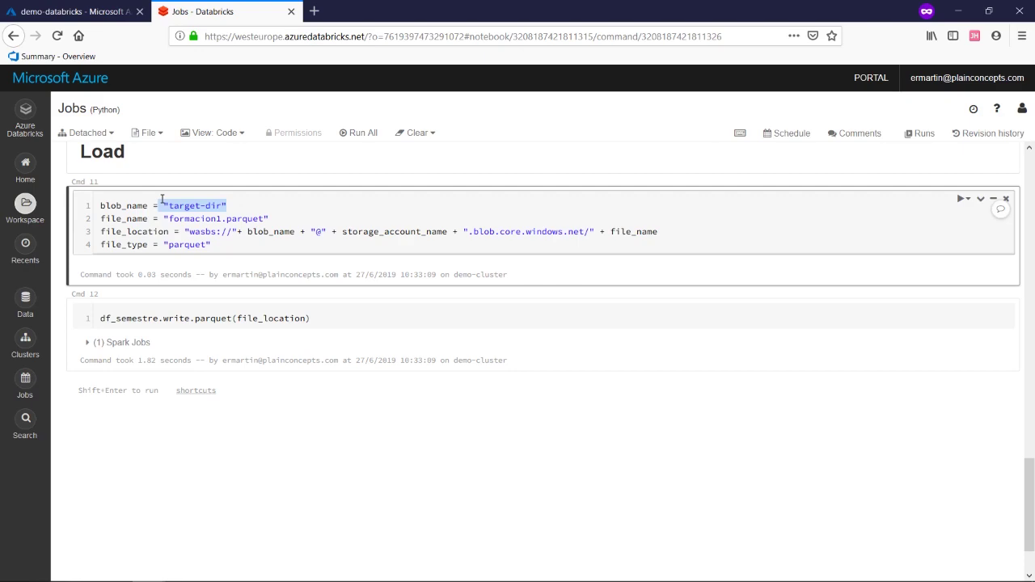
scroll(672, 277, up, 20)
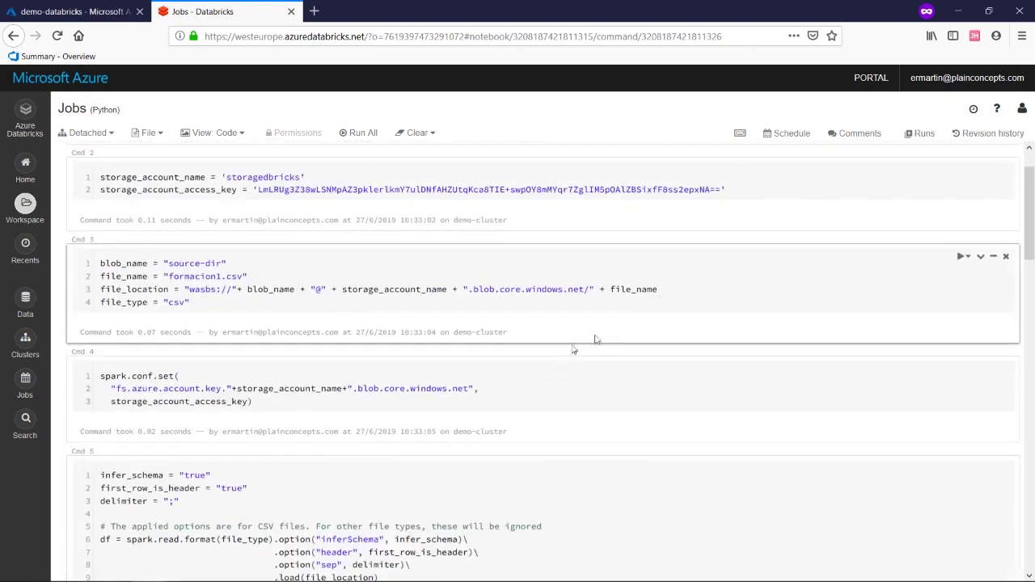
scroll(573, 349, up, 1)
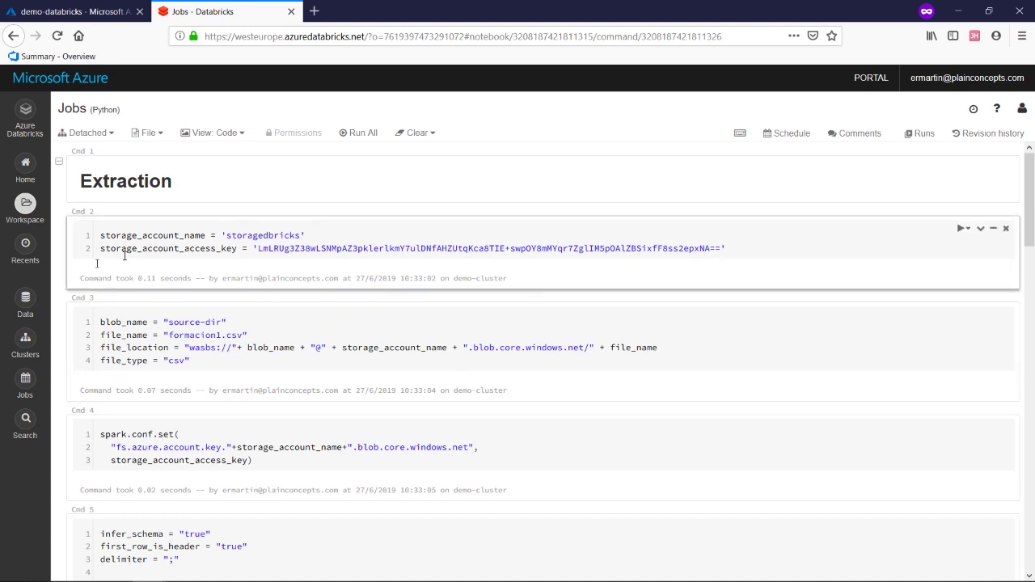
Begin a new cluster named demo, review the Databricks runtime versions and keep Python version 3.
click(25, 343)
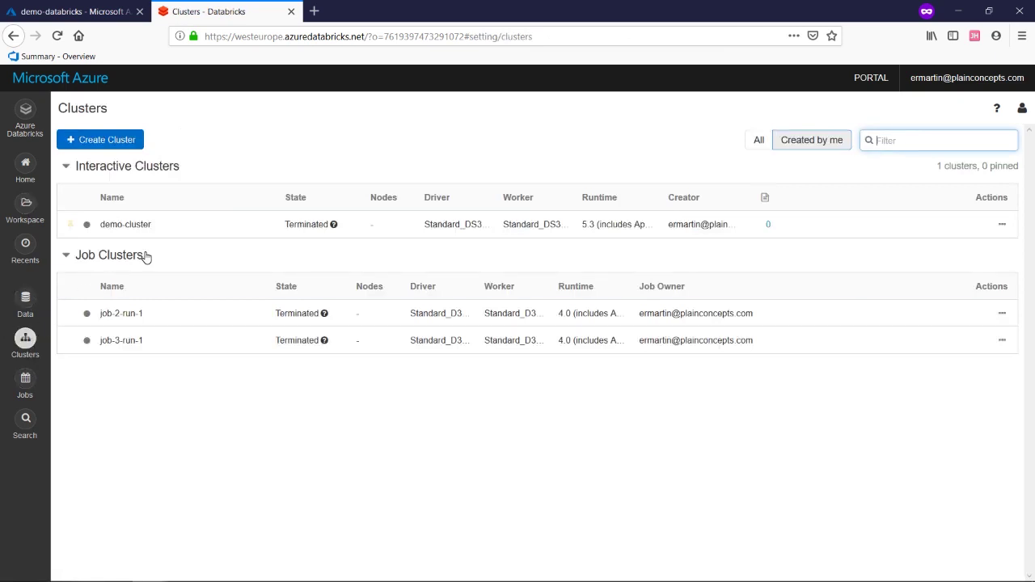
click(105, 140)
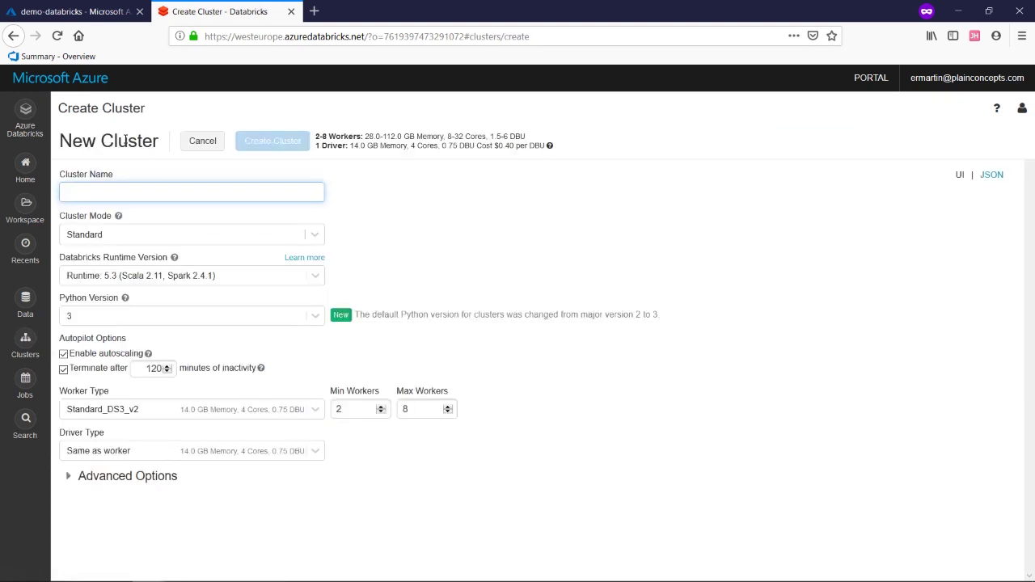
text(demo)
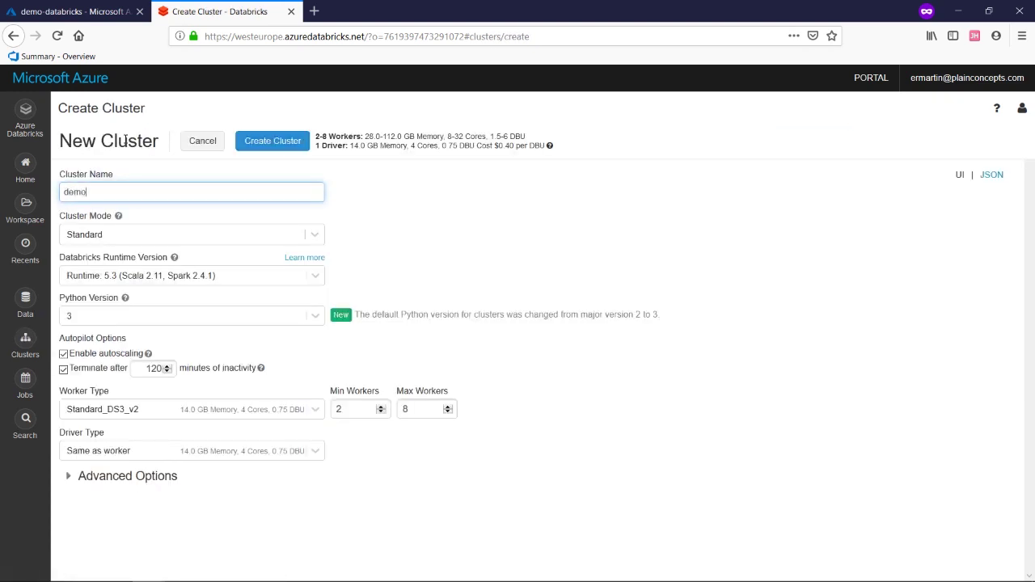
click(202, 275)
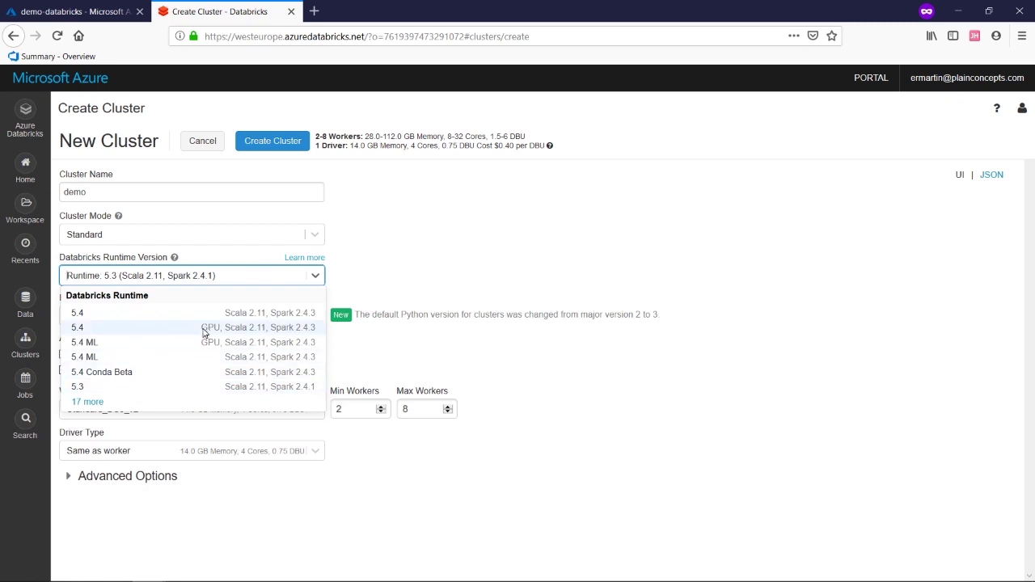
click(590, 368)
click(81, 323)
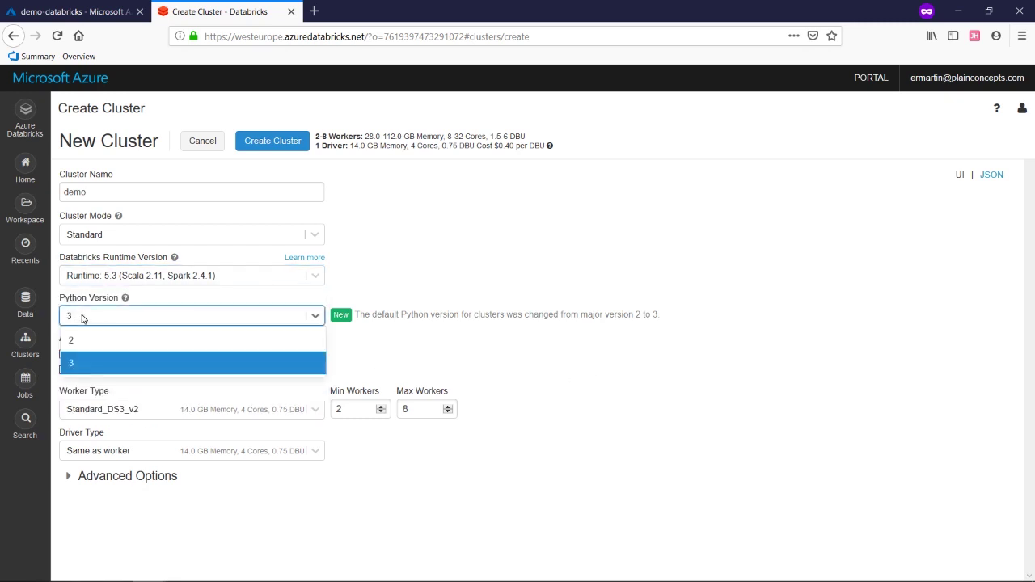
click(103, 358)
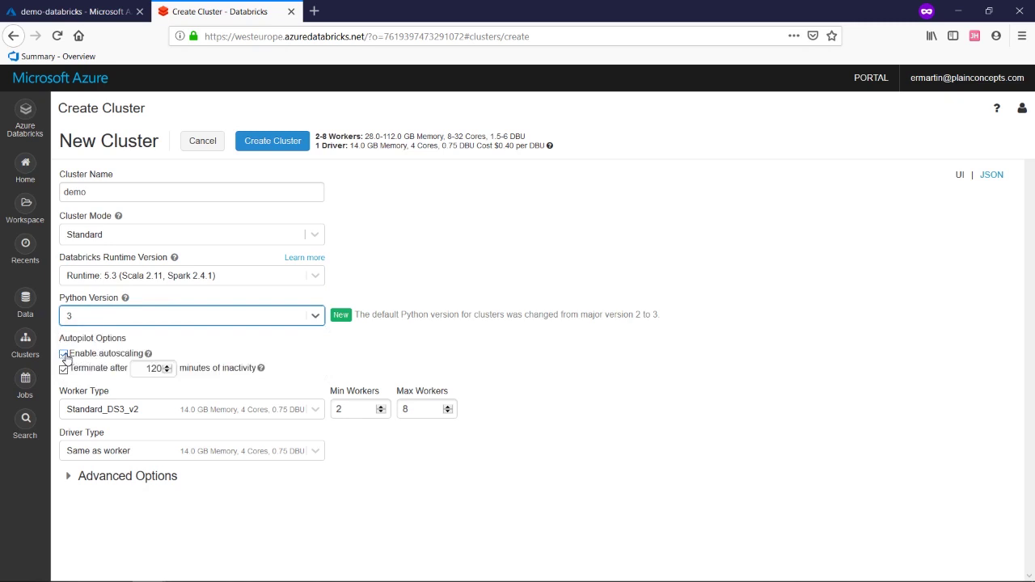
Review the new cluster's worker types and its advanced Spark and Init Scripts options, and discard the cluster.
click(180, 408)
scroll(218, 450, down, 2)
scroll(219, 450, up, 2)
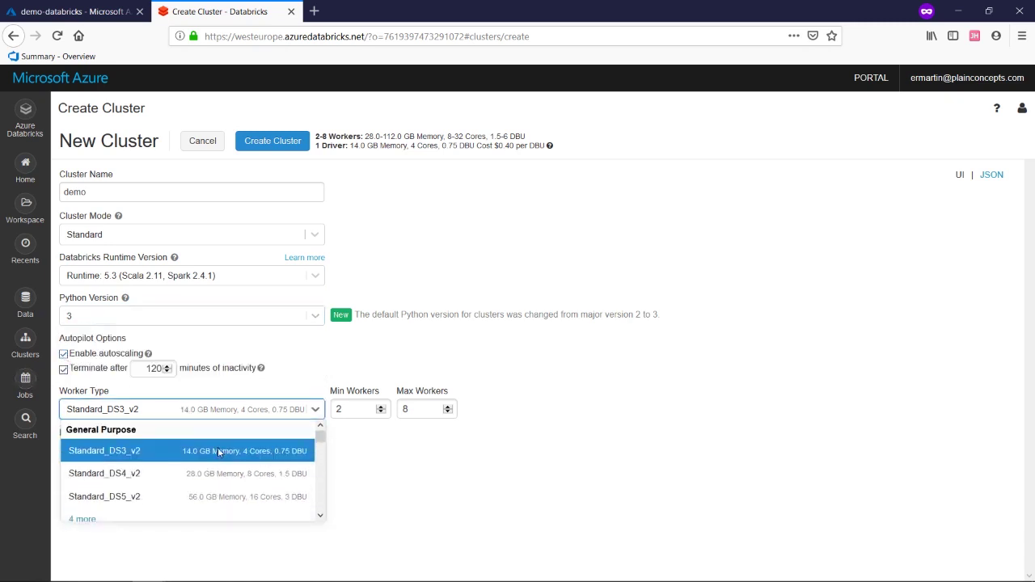
click(650, 445)
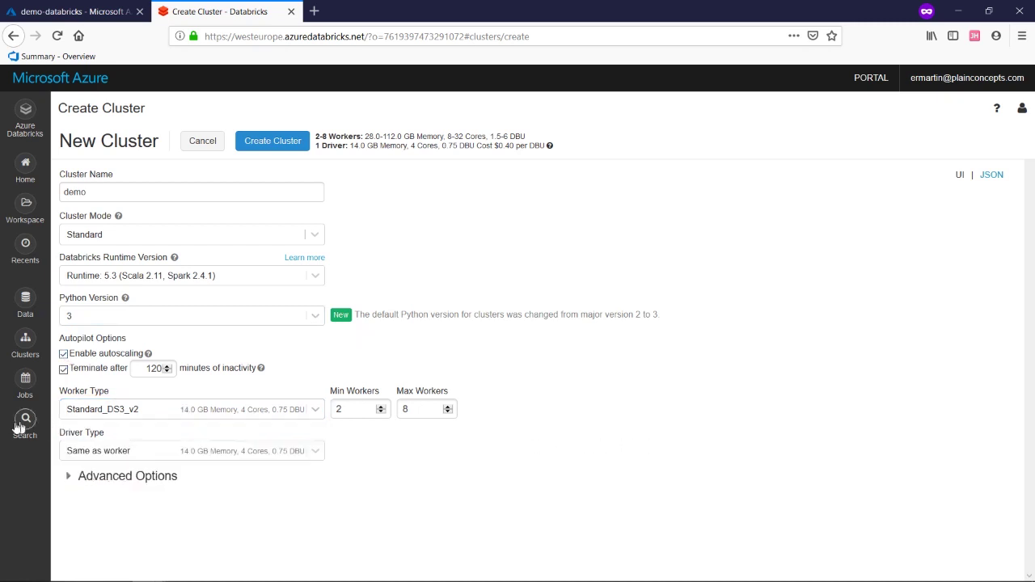
click(116, 477)
scroll(93, 436, down, 4)
scroll(247, 420, down, 1)
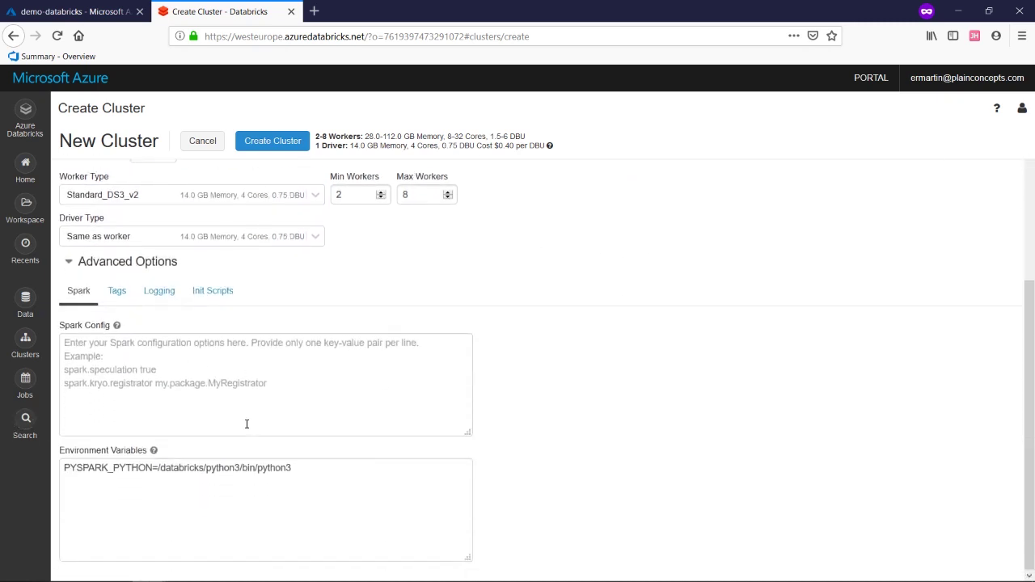
click(222, 291)
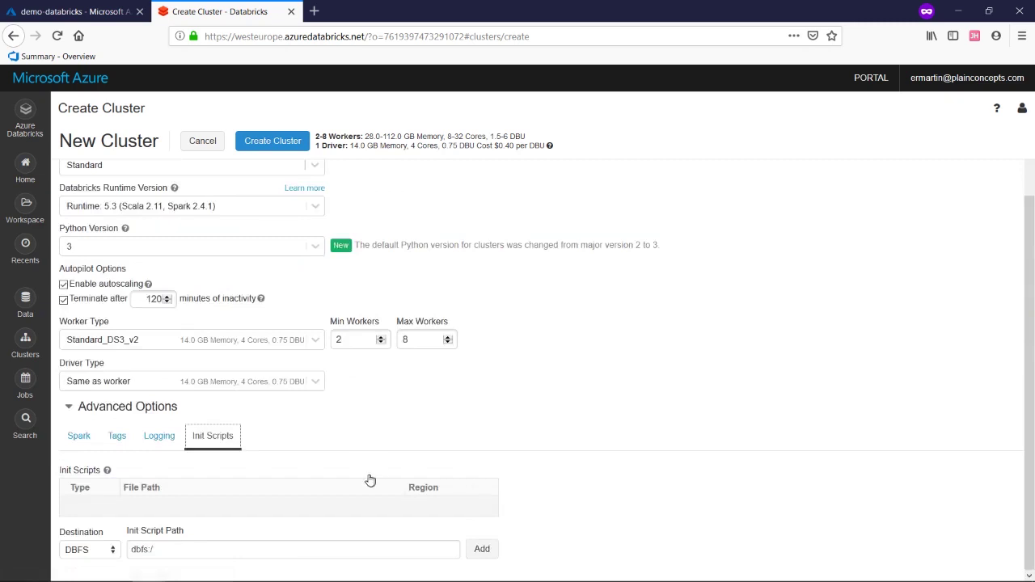
scroll(370, 480, up, 2)
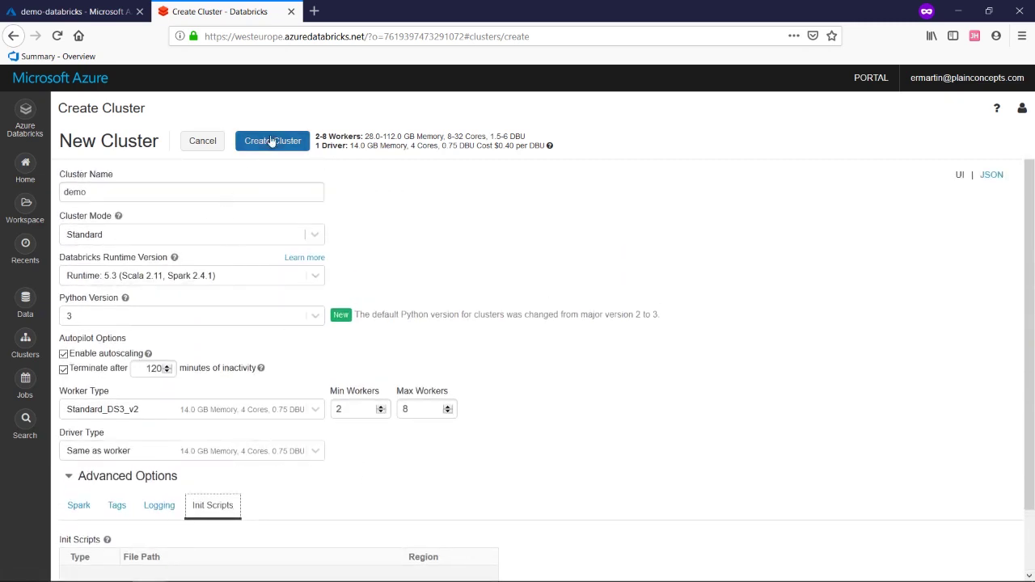
click(196, 143)
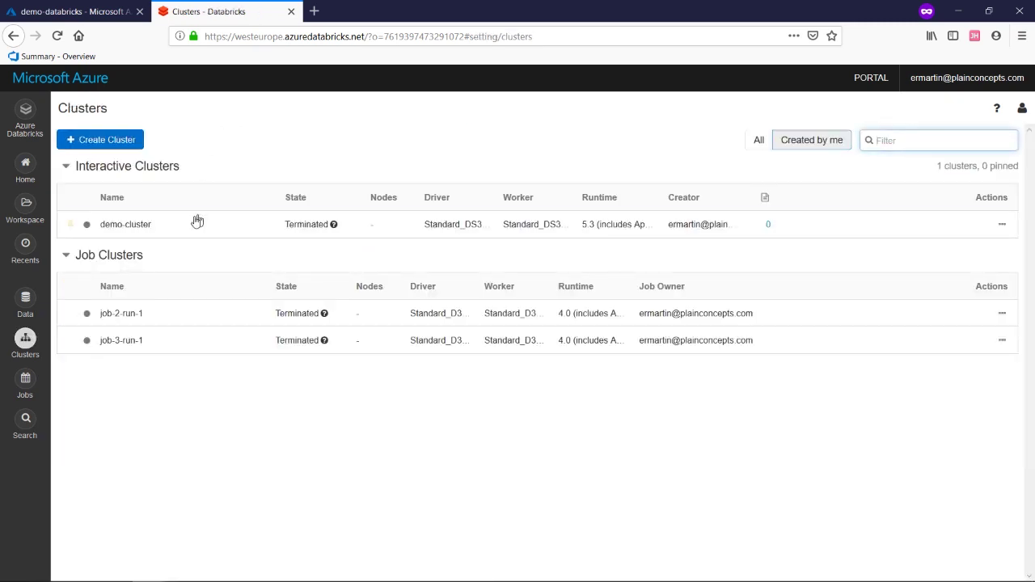
Reopen the Jobs notebook in the ETLjob folder and look through its cells from Extraction to Load.
click(24, 210)
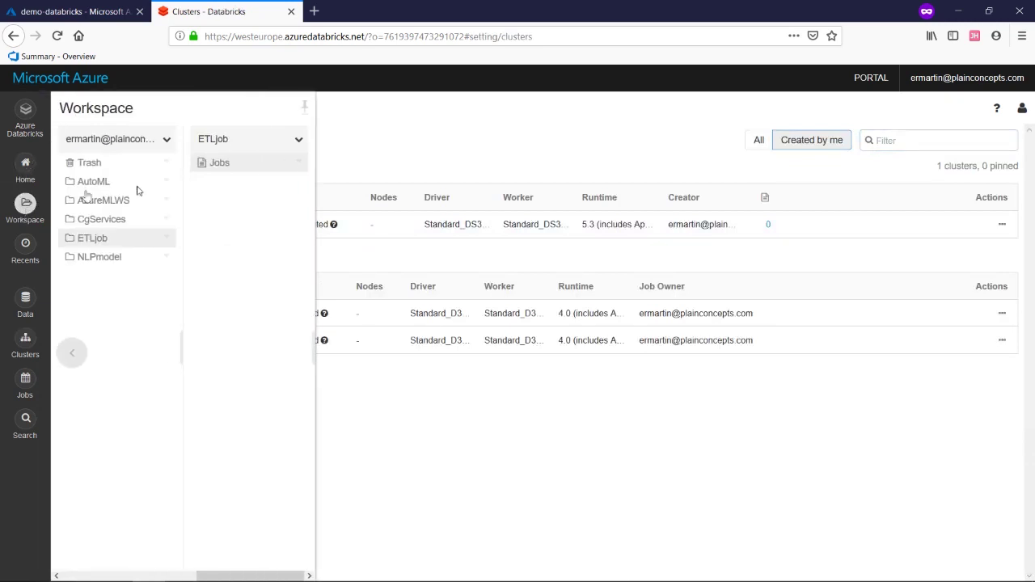
click(216, 167)
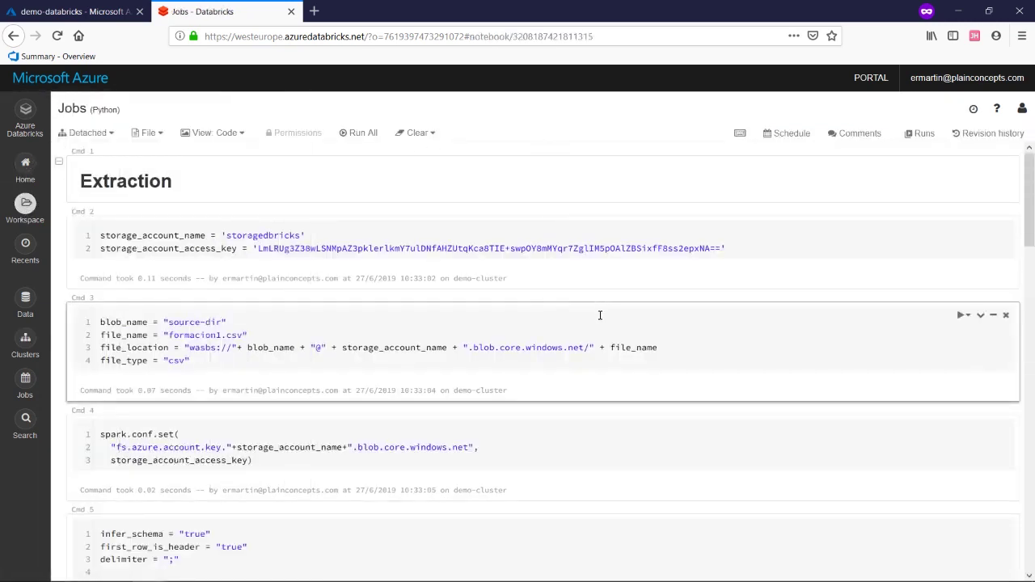
scroll(594, 330, down, 10)
scroll(582, 420, up, 10)
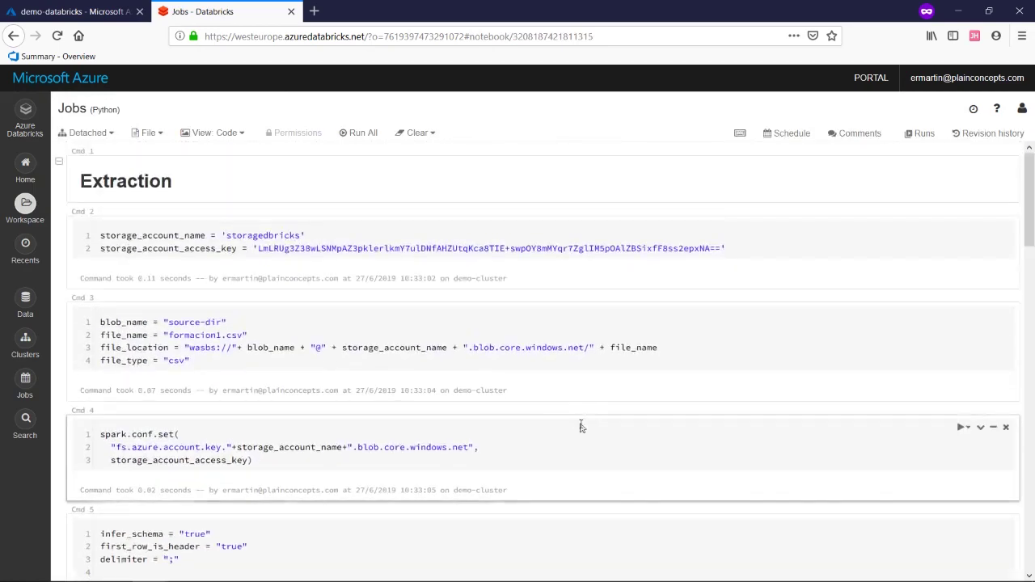
scroll(533, 234, down, 7)
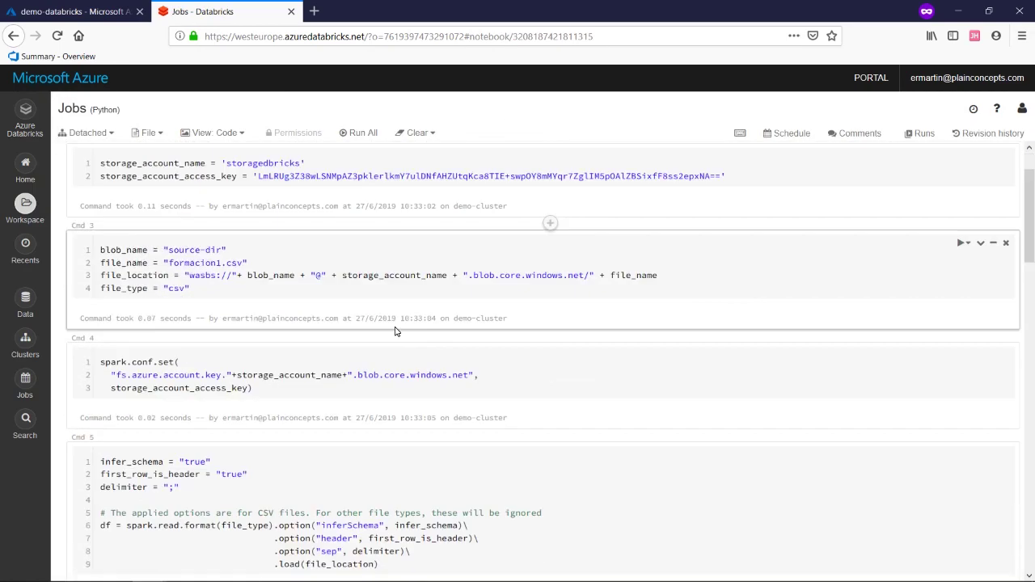
scroll(251, 494, down, 10)
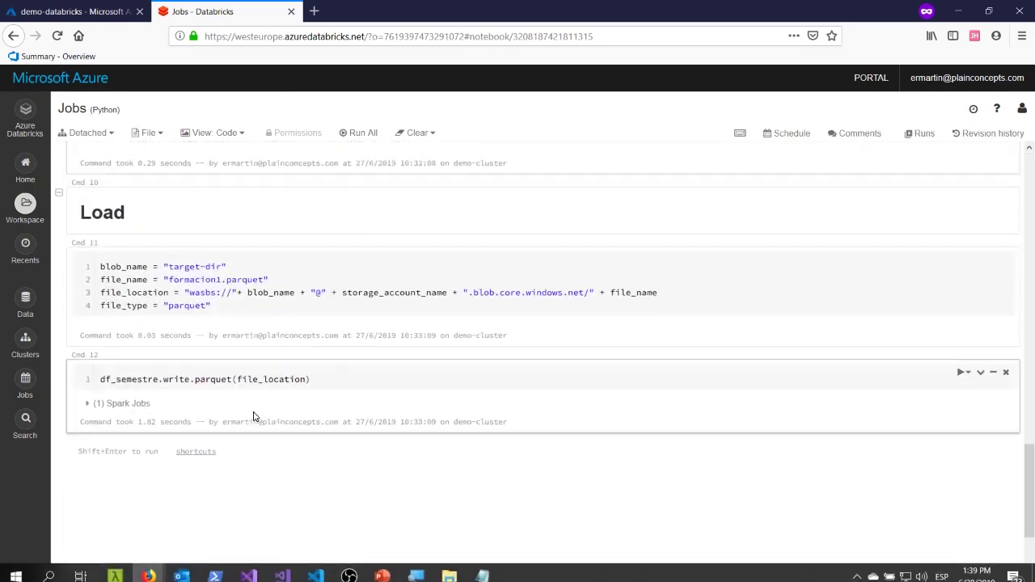
scroll(254, 416, up, 8)
scroll(257, 419, down, 1)
scroll(258, 419, down, 5)
scroll(321, 404, up, 15)
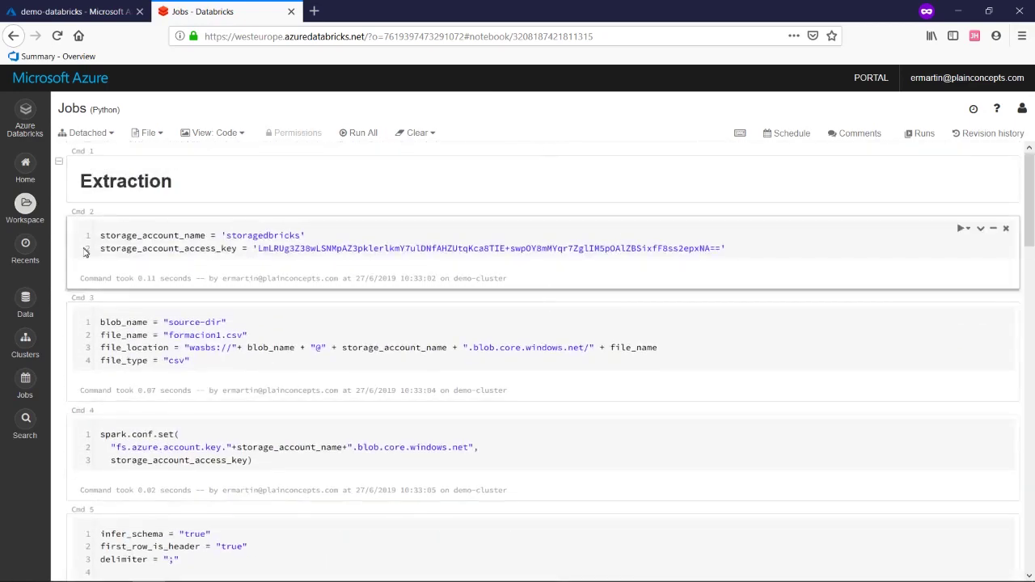
click(78, 287)
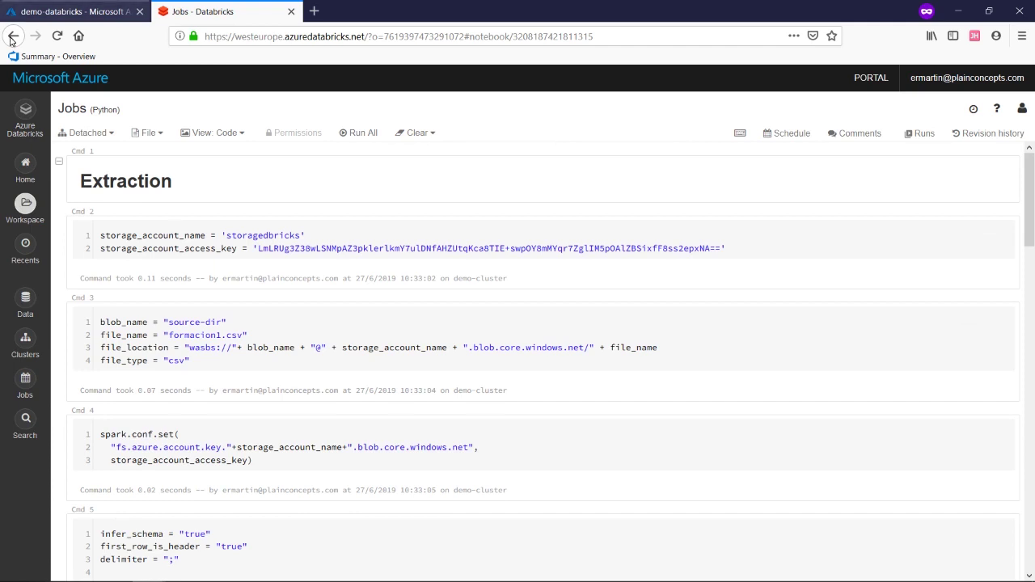
Create a new Databricks job that runs the Jobs notebook from the ETLjob folder.
click(18, 386)
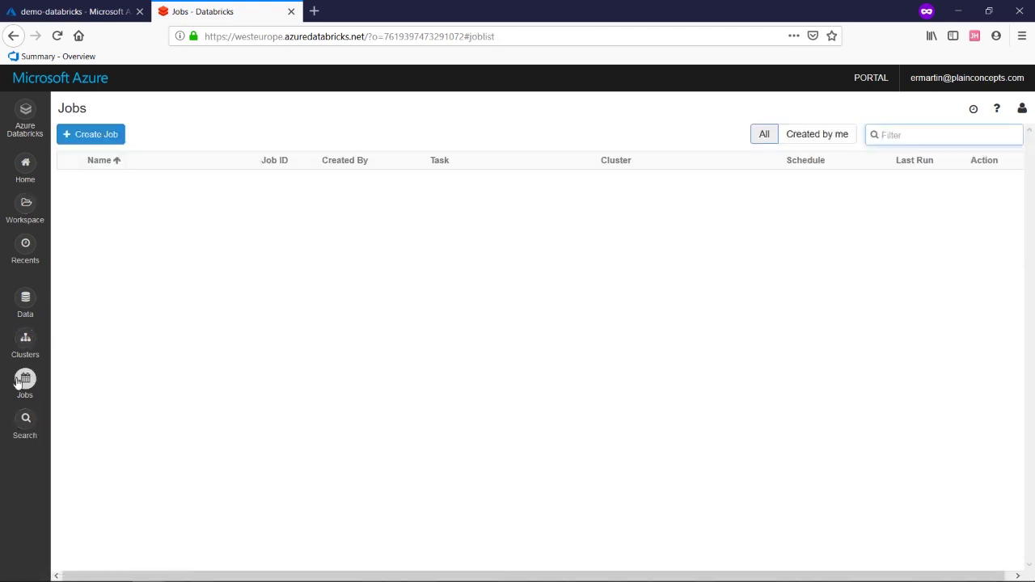
click(110, 134)
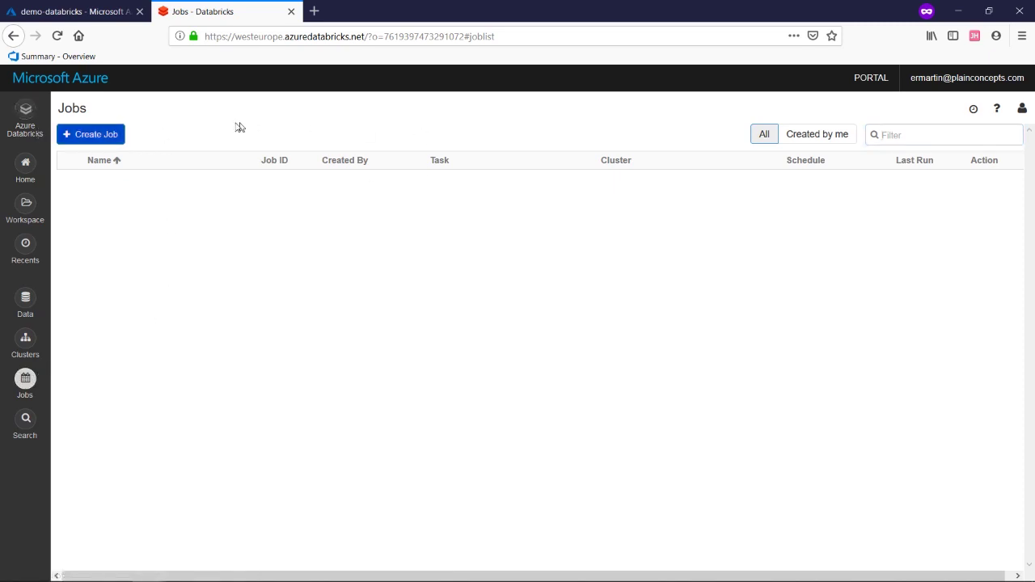
click(91, 135)
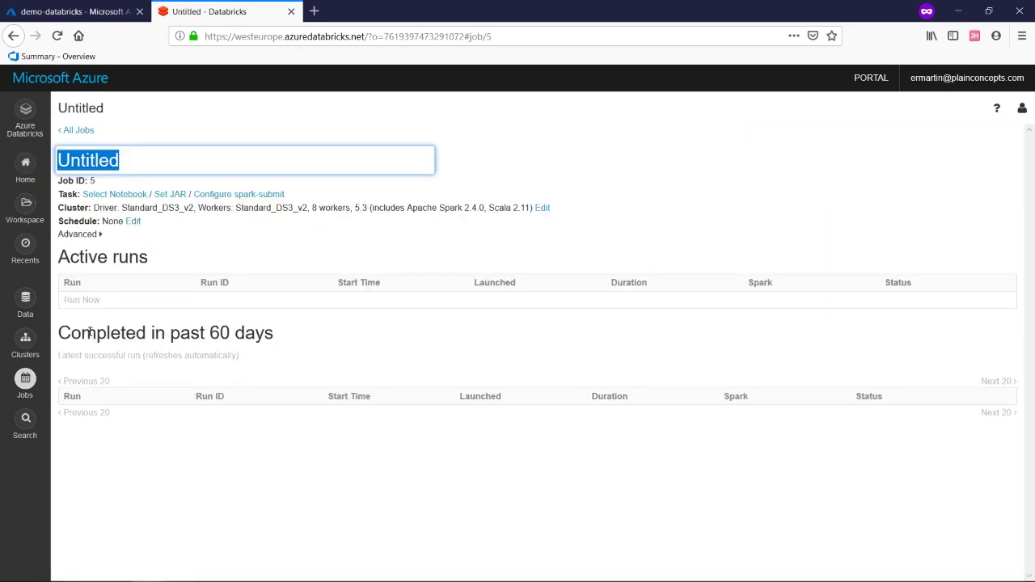
click(99, 194)
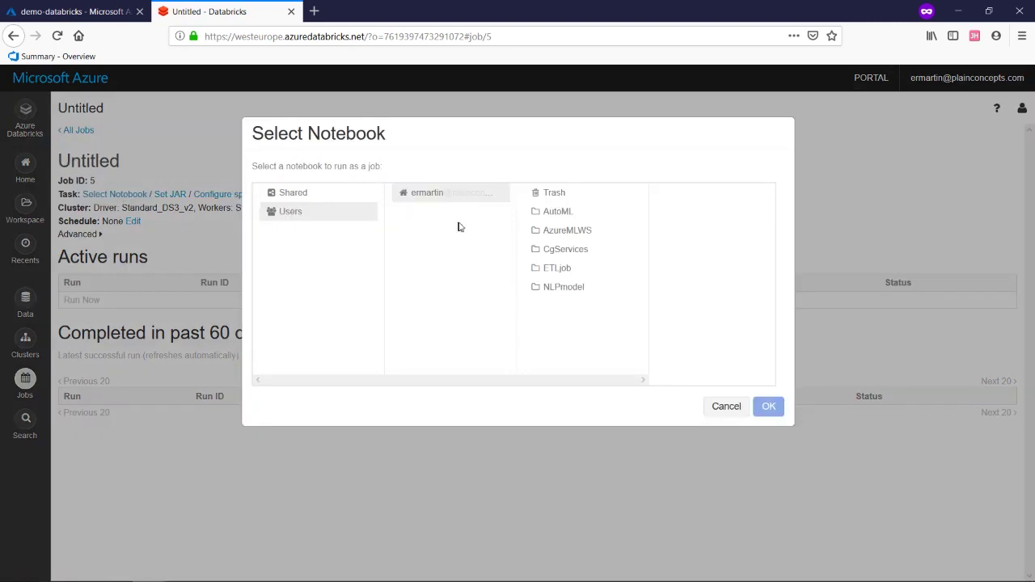
click(566, 269)
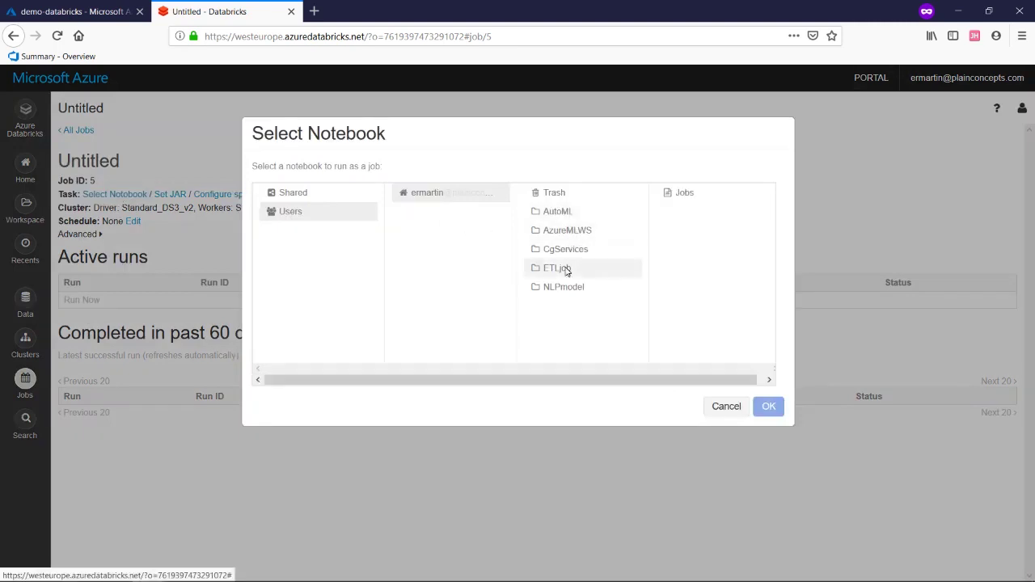
click(677, 194)
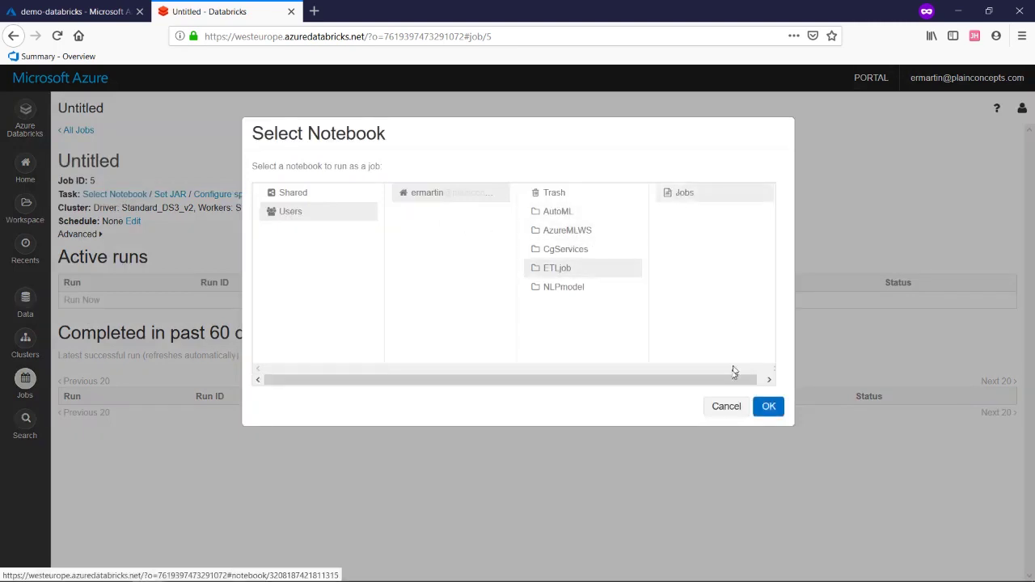
click(769, 406)
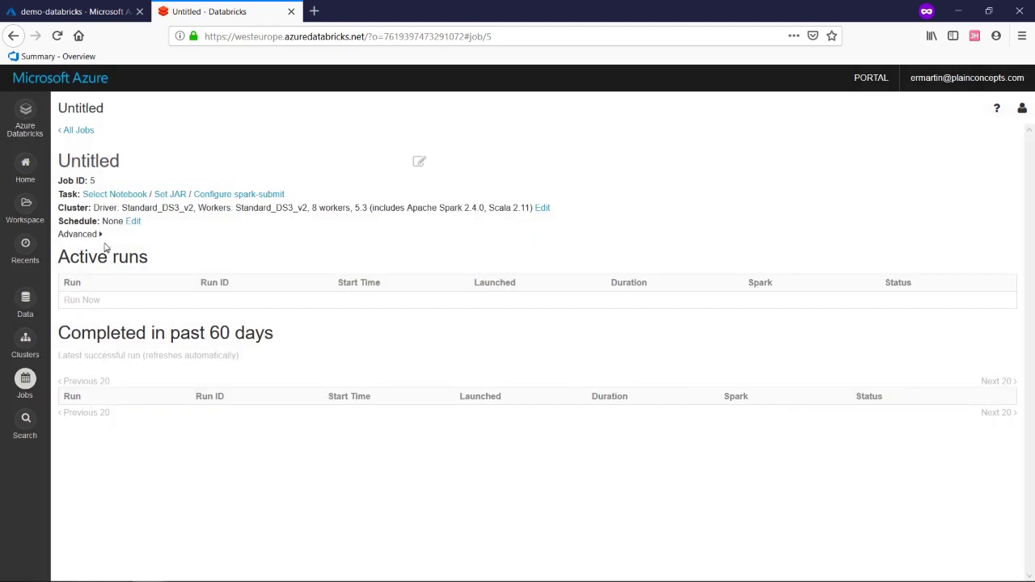
Schedule the job to run every hour in the US/Pacific time zone and expand its advanced settings.
click(133, 222)
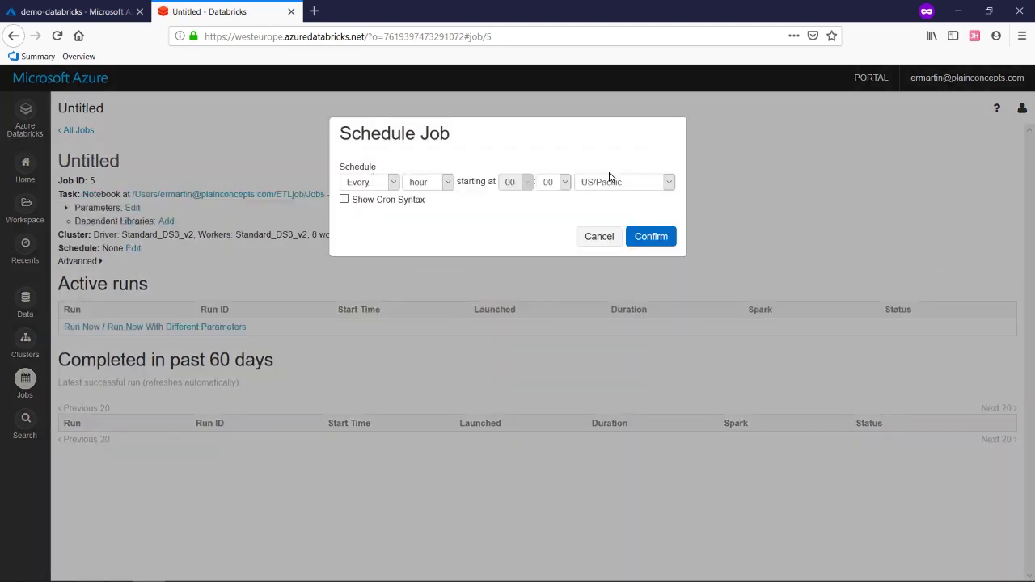
click(659, 234)
click(89, 262)
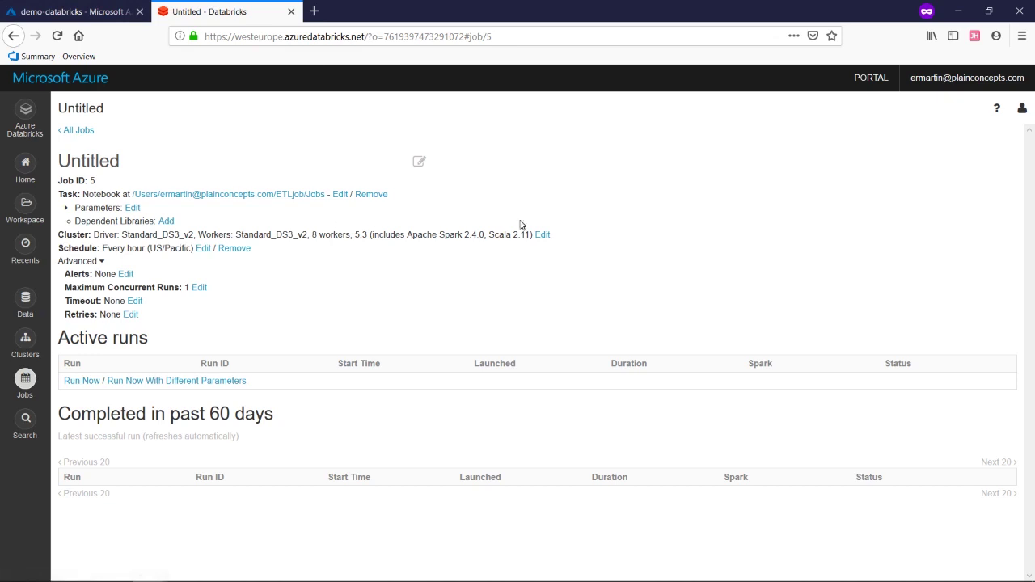
mouse_move(319, 233)
mouse_down()
mouse_move(354, 233)
mouse_move(321, 237)
mouse_up()
click(352, 246)
Open demo-cluster to check its configuration and the libraries assigned to it.
click(17, 340)
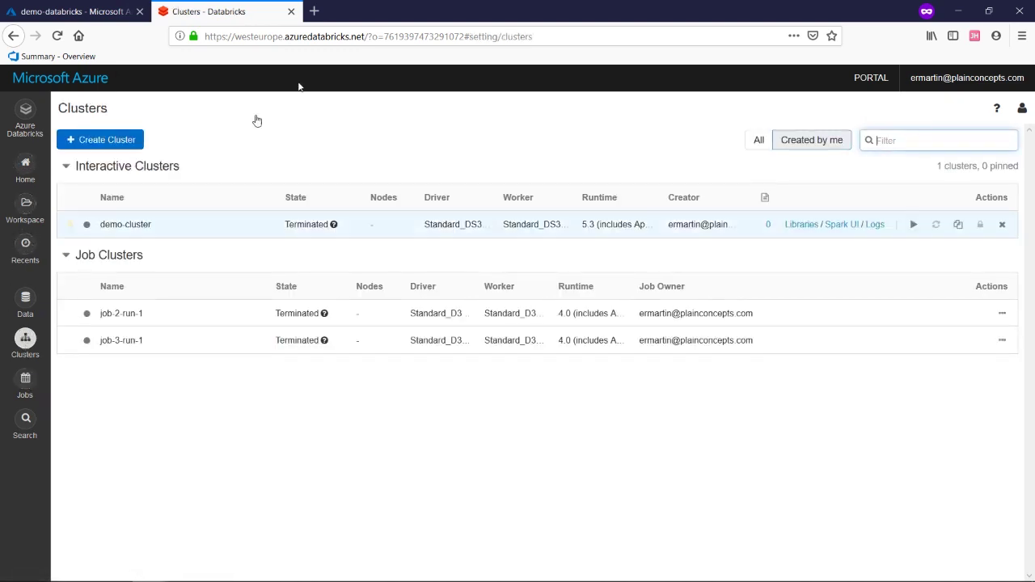
click(129, 225)
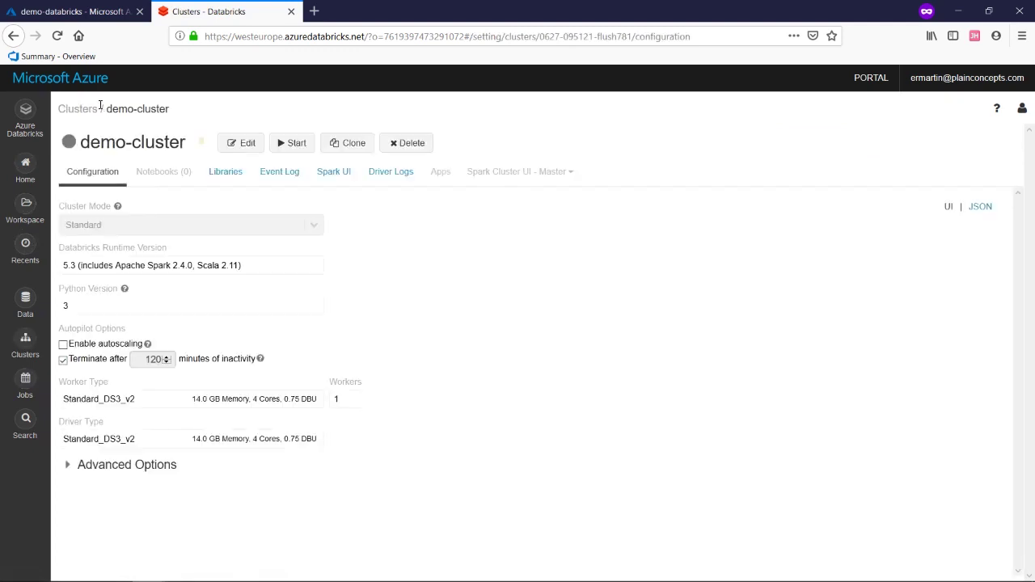
click(231, 177)
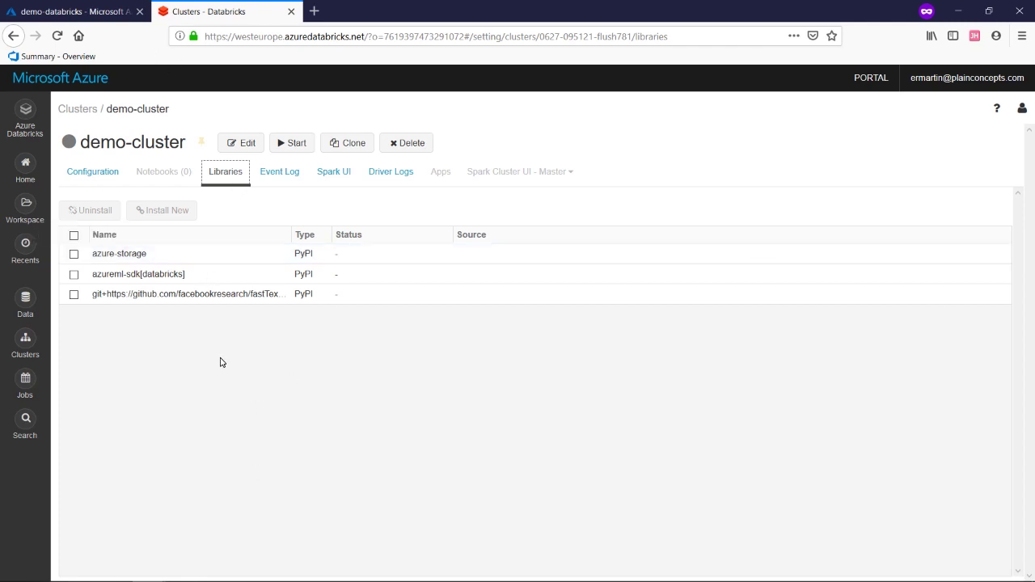
Open the NLPmodel notebook in the NLPmodel folder and review the cells that load the training and test data from blob storage.
click(27, 212)
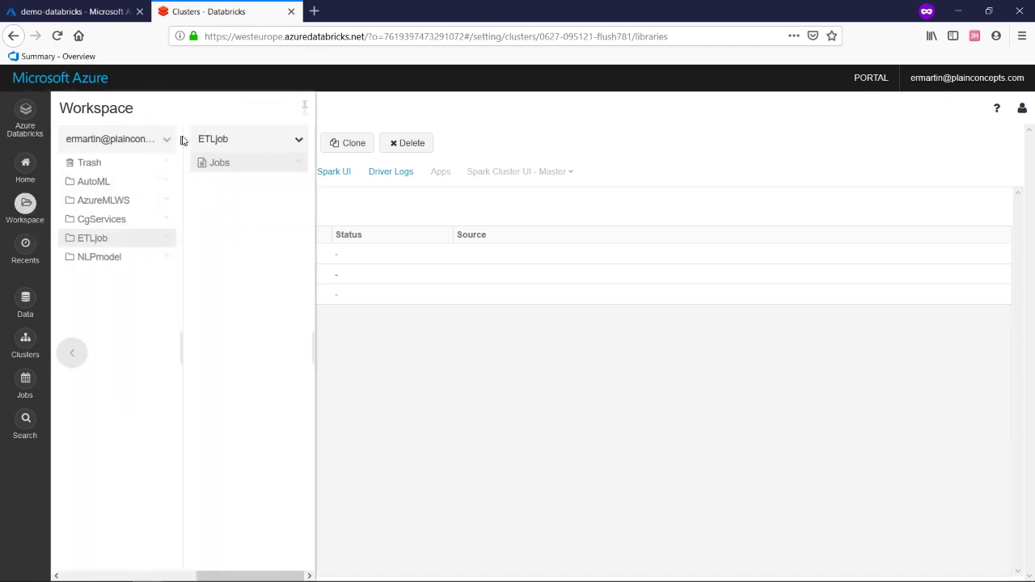
click(102, 264)
click(217, 163)
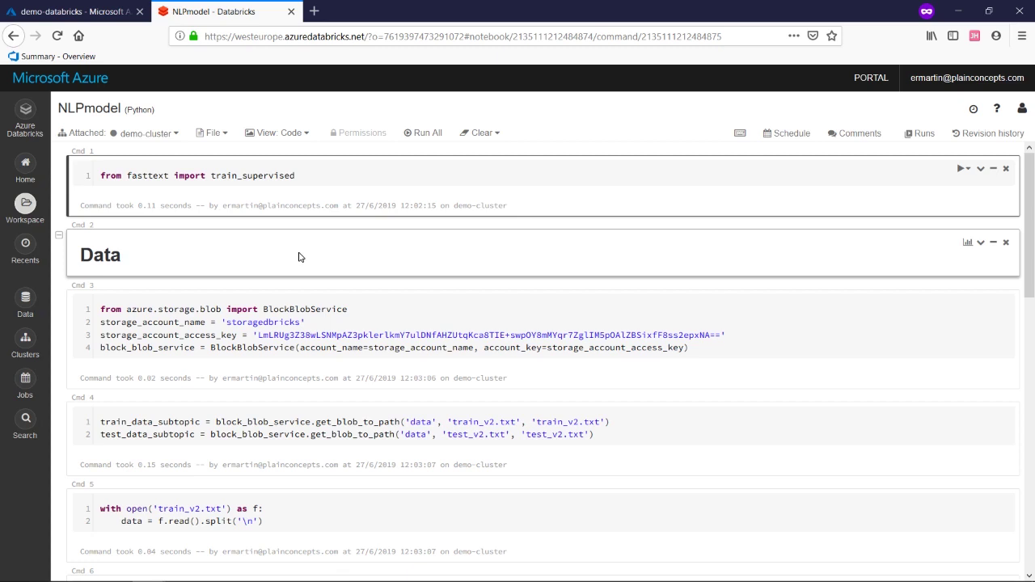
scroll(412, 251, down, 5)
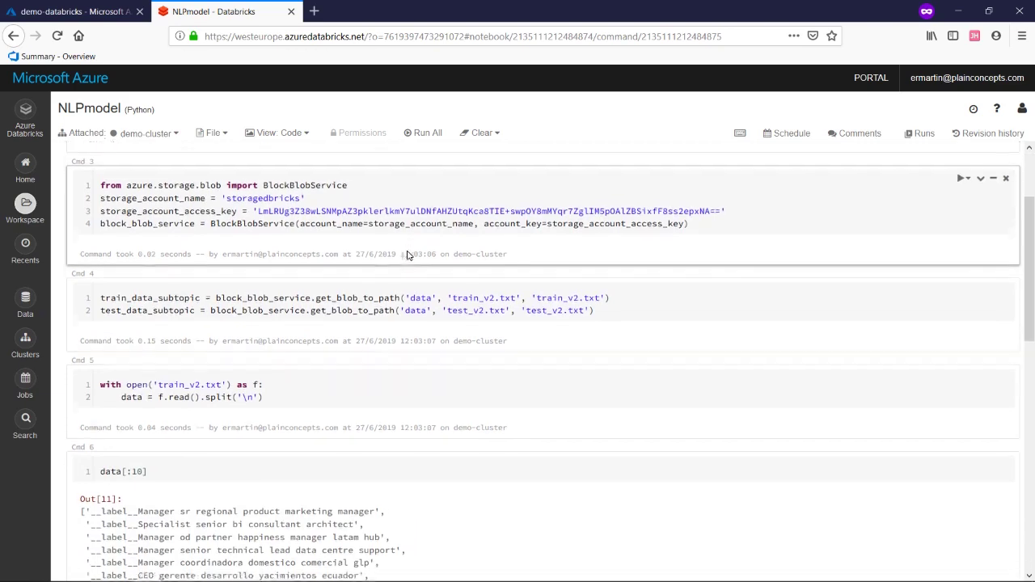
scroll(407, 259, up, 2)
scroll(412, 275, down, 2)
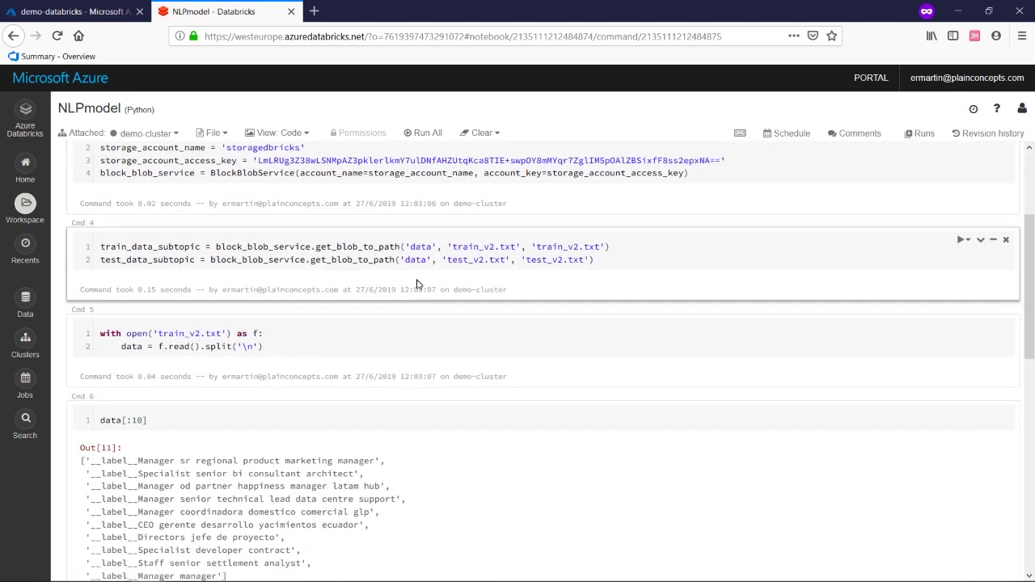
scroll(373, 337, up, 2)
scroll(364, 343, down, 5)
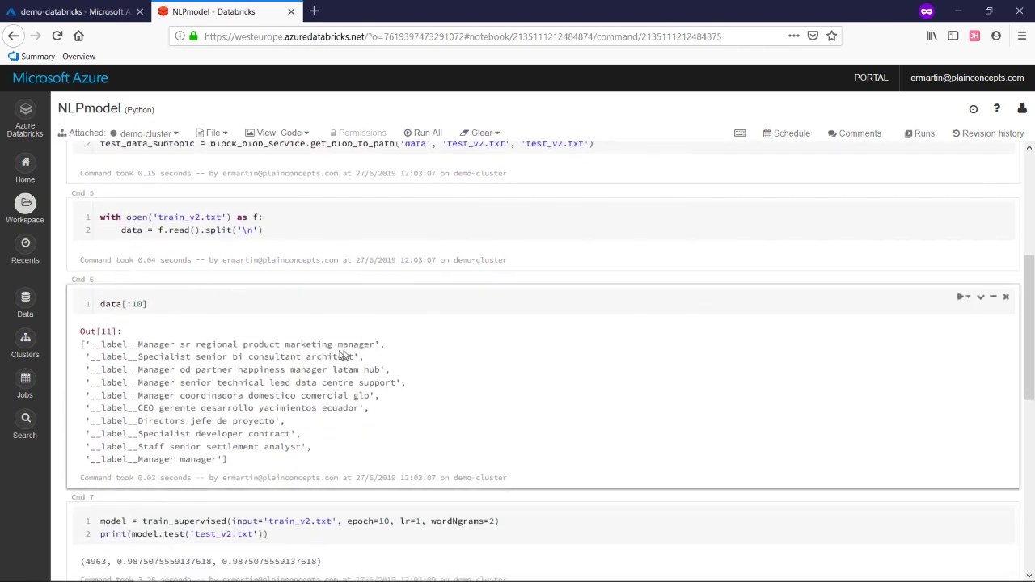
Highlight the job title text and its label in the first training sample of the data[:10] output.
drag(377, 344, 180, 345)
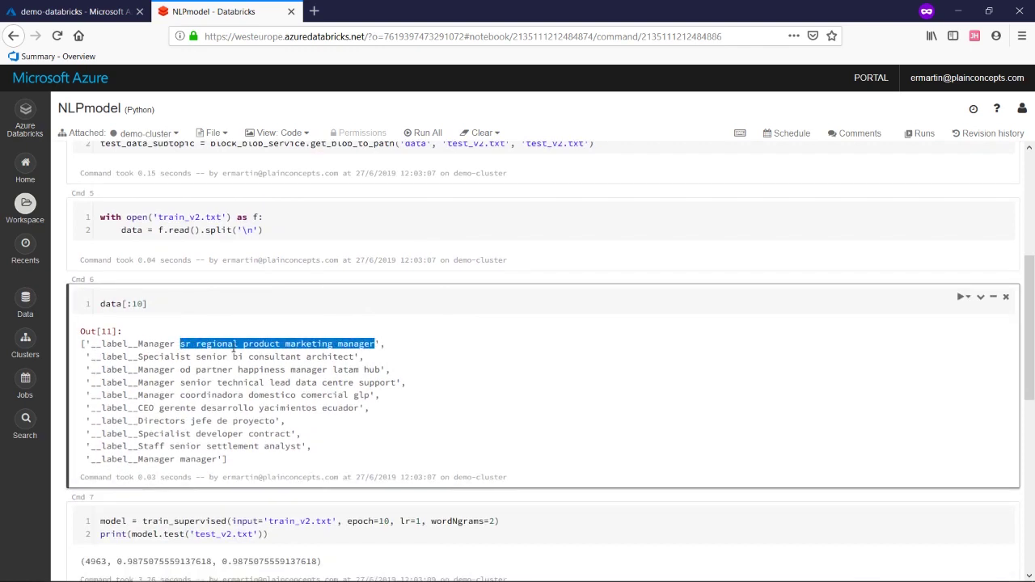
double_click(146, 344)
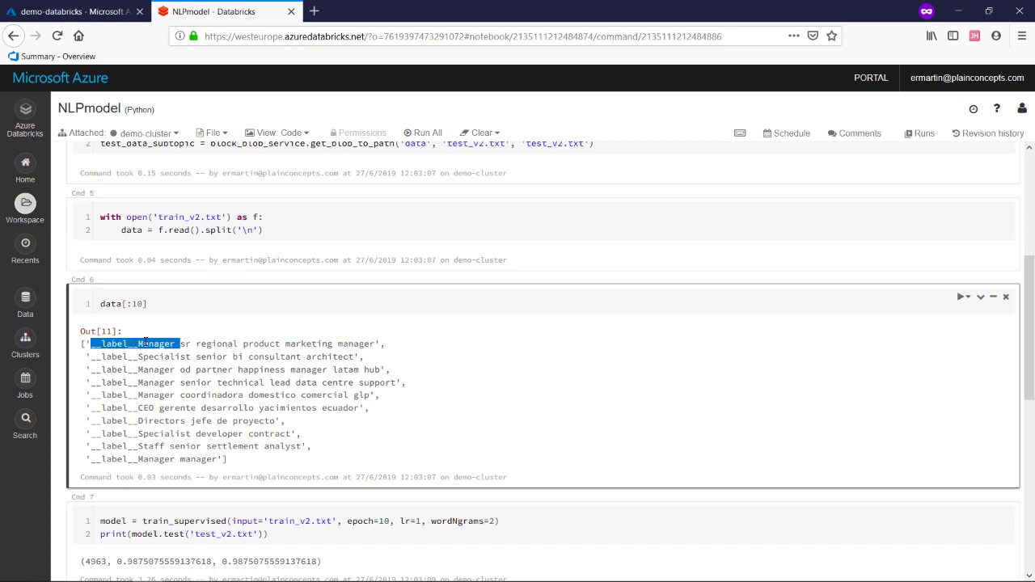
drag(194, 344, 368, 343)
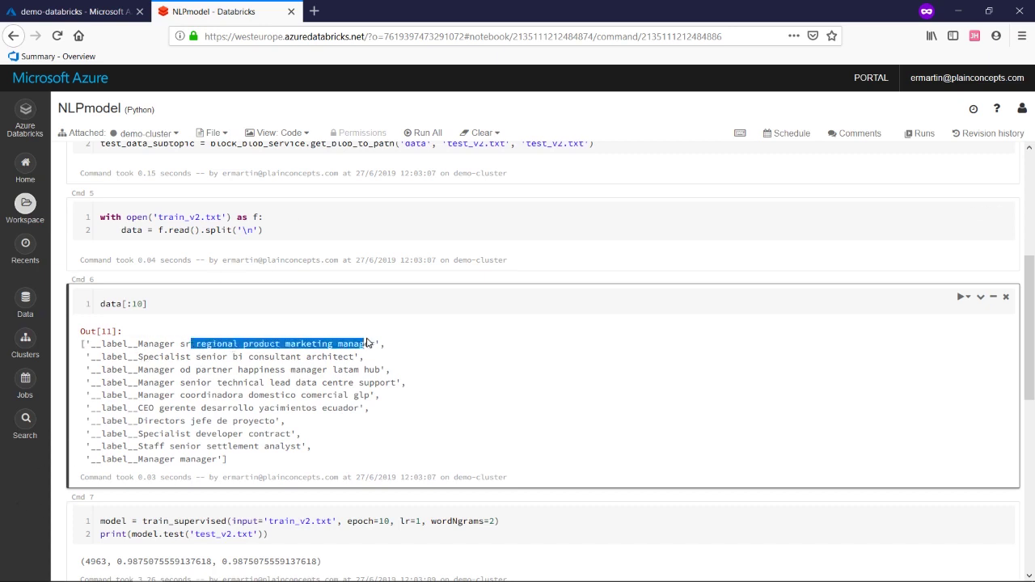
double_click(144, 344)
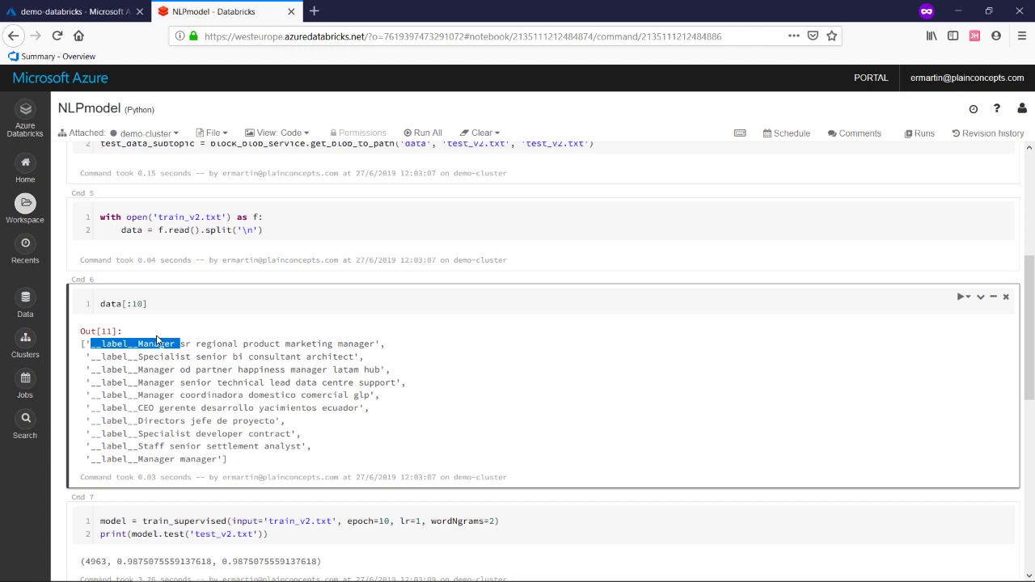
scroll(220, 427, down, 2)
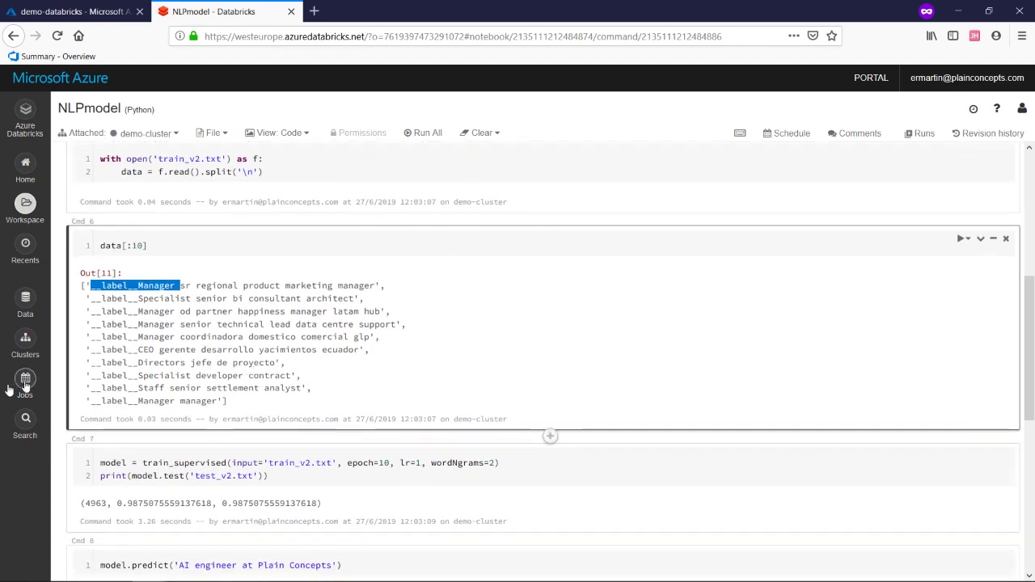
Skim the model cells, return to the start of the notebook and highlight the fasttext train_supervised import.
scroll(349, 346, down, 4)
scroll(348, 346, down, 2)
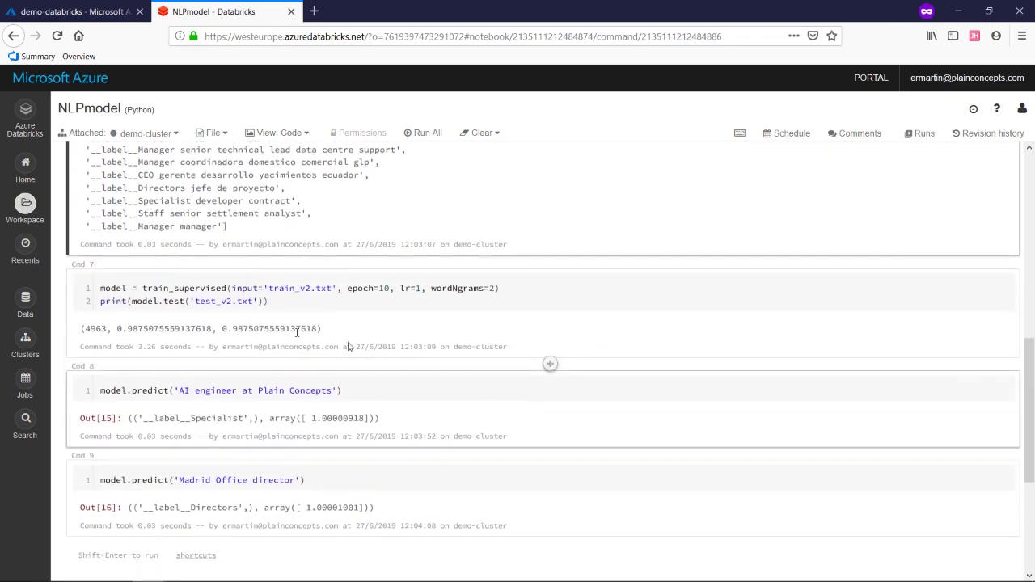
scroll(397, 345, up, 15)
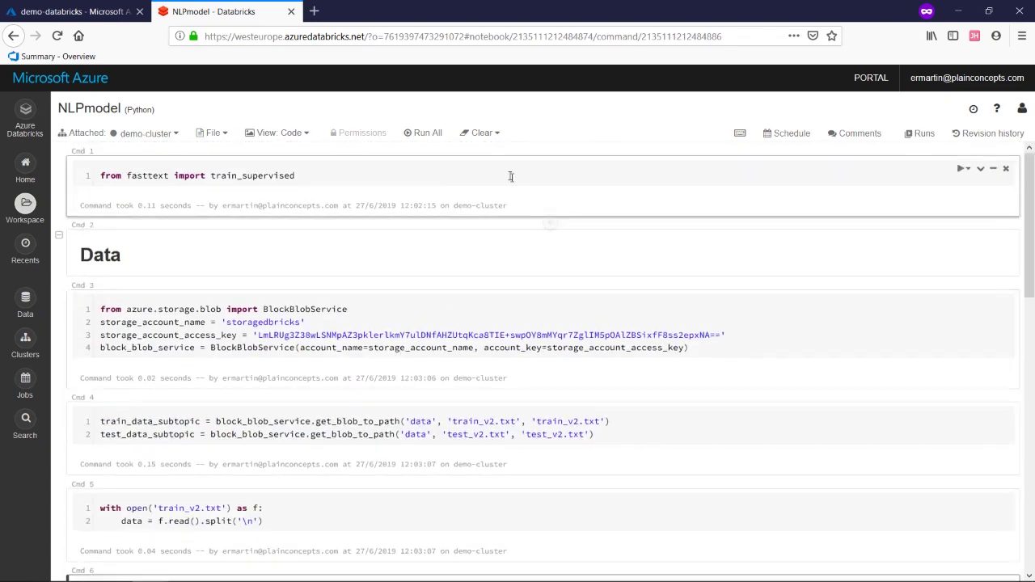
drag(346, 175, 100, 175)
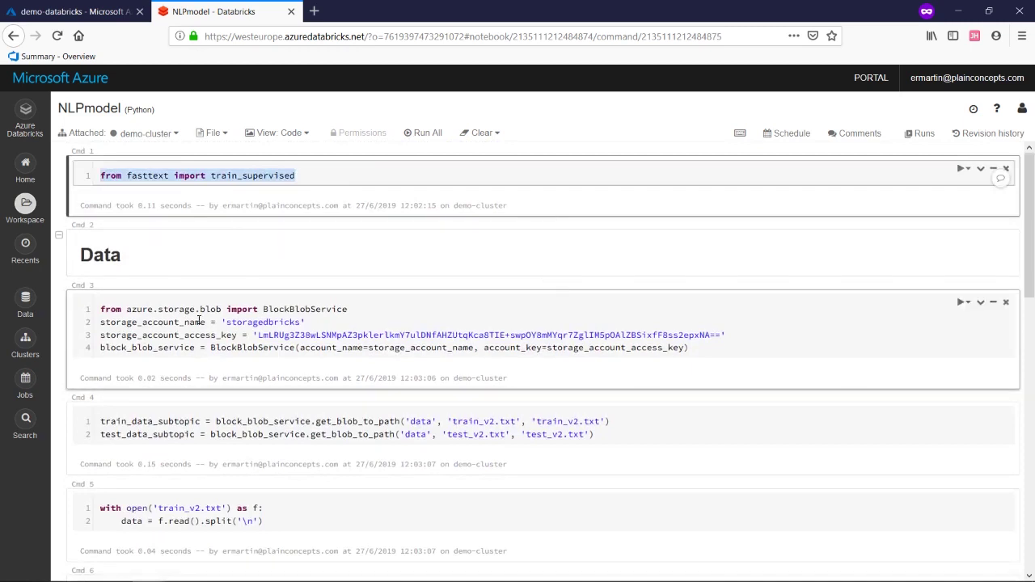
click(146, 176)
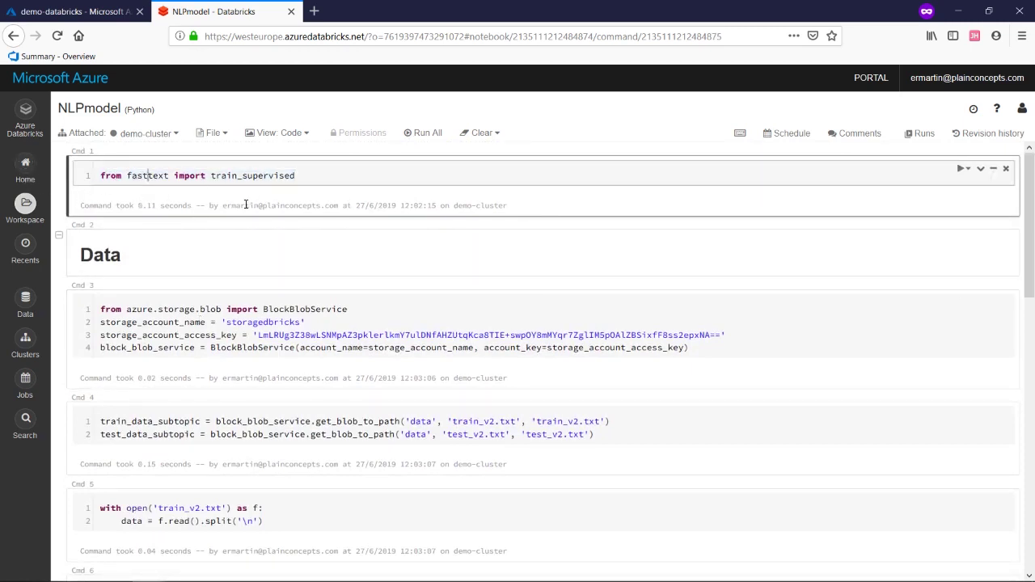
Examine the model's test scores and the predictions for 'AI engineer at Plain Concepts' and 'Madrid Office director'.
scroll(291, 228, down, 4)
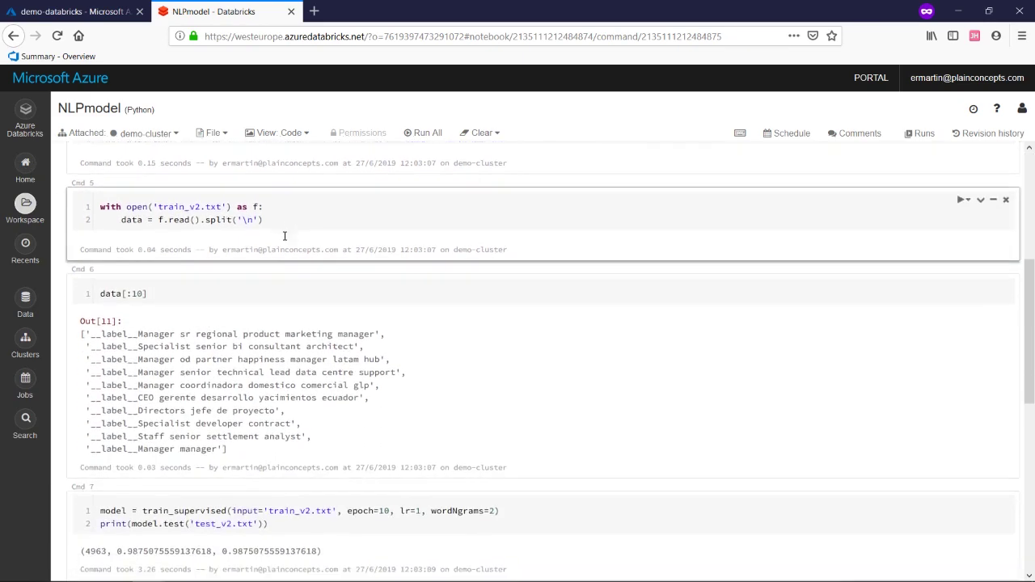
scroll(284, 235, down, 5)
scroll(277, 264, up, 1)
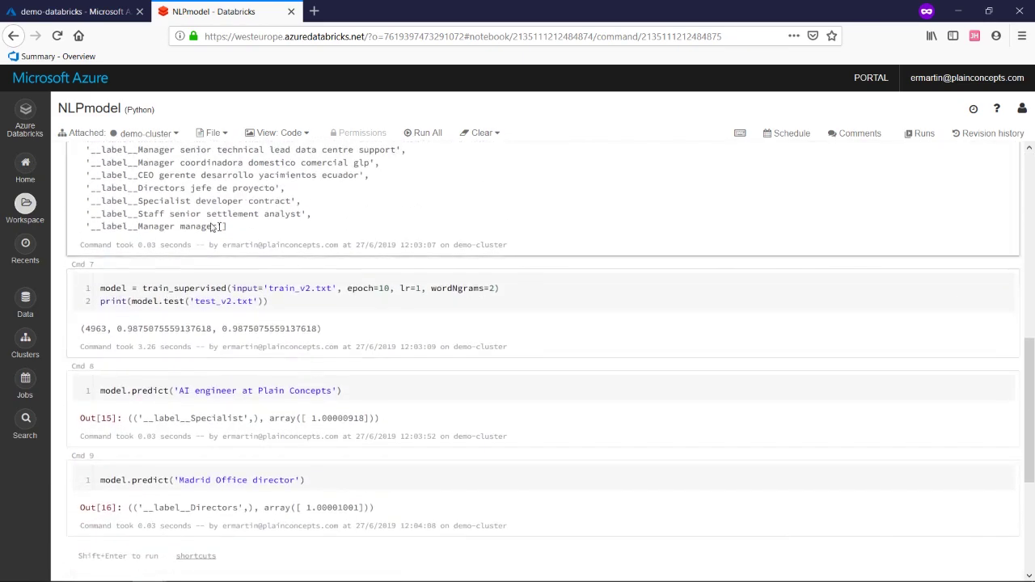
scroll(214, 227, up, 1)
drag(275, 386, 118, 387)
scroll(338, 414, down, 1)
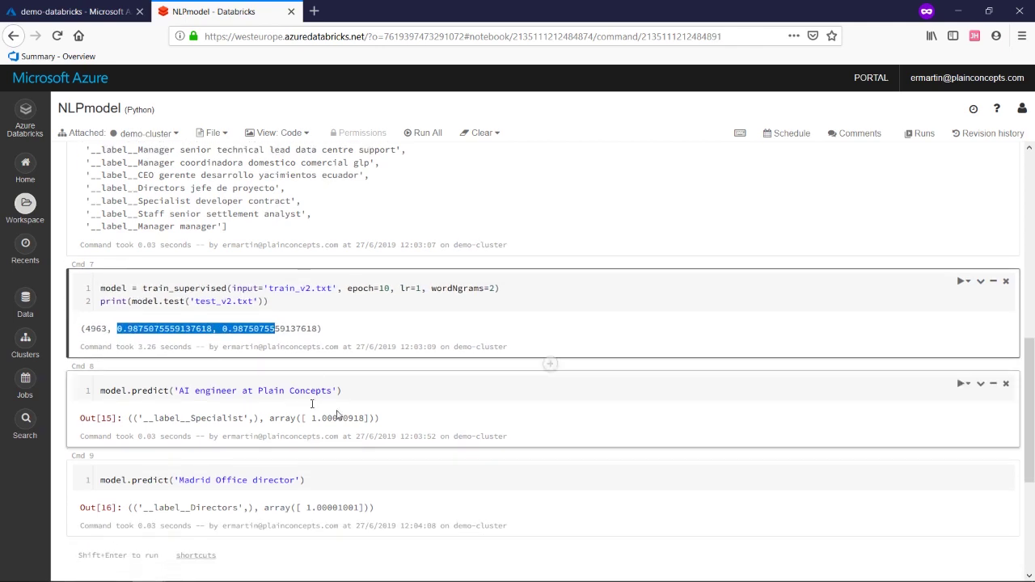
drag(378, 393, 287, 382)
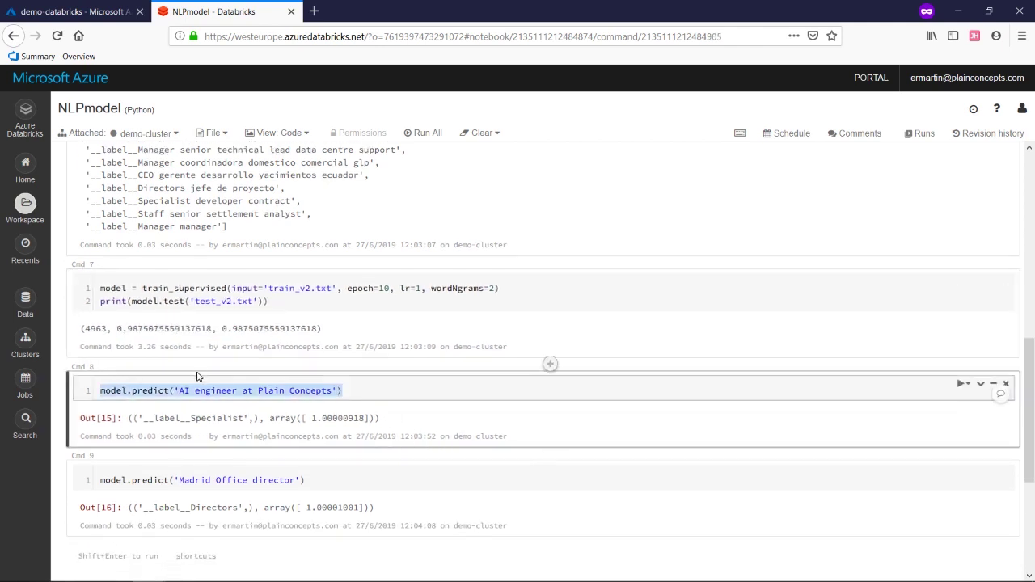
scroll(267, 405, down, 1)
click(342, 420)
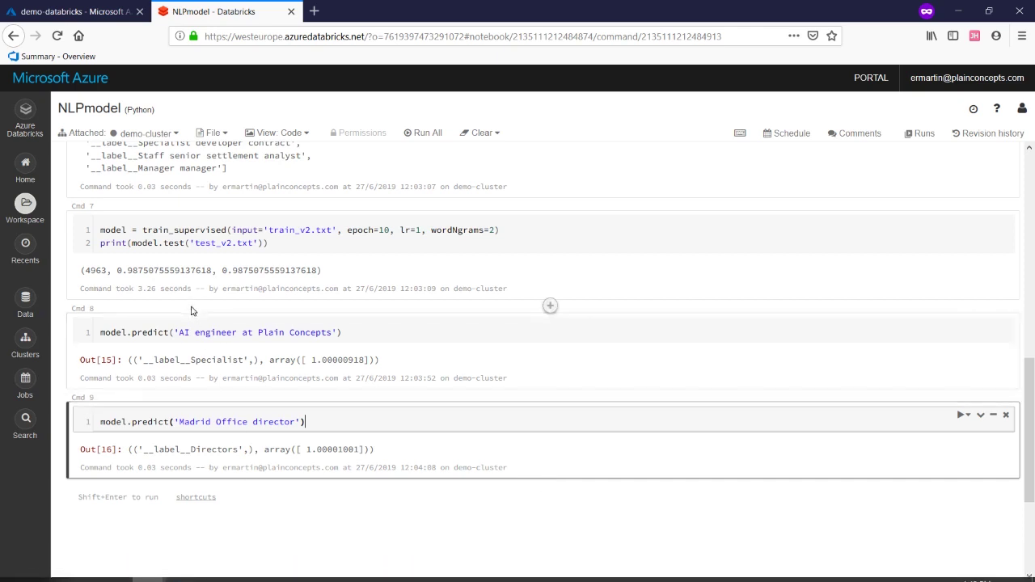
Open the Forecasting notebook in the AutoML folder and look through it to the computer sales daily average graph.
click(26, 206)
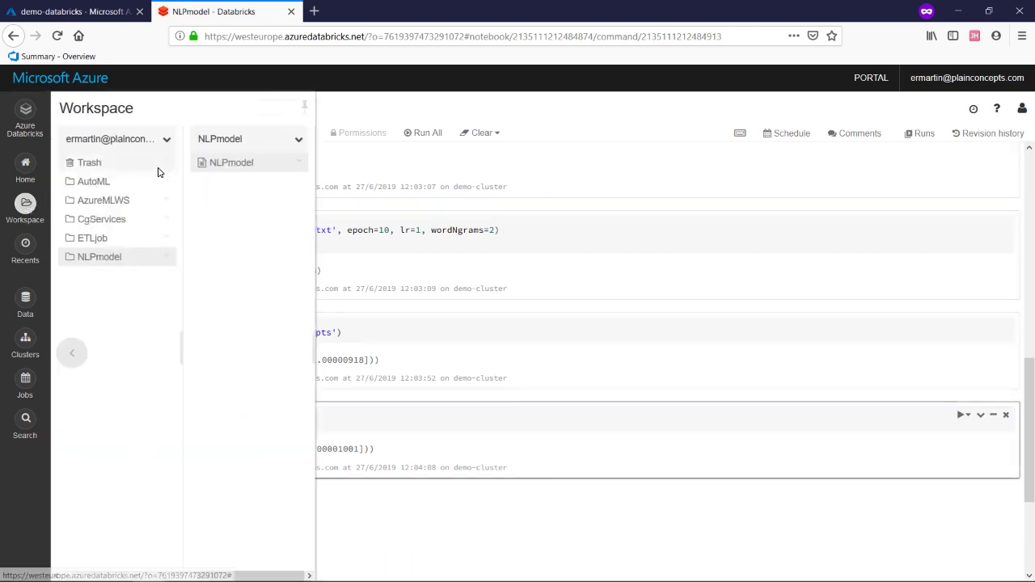
click(127, 183)
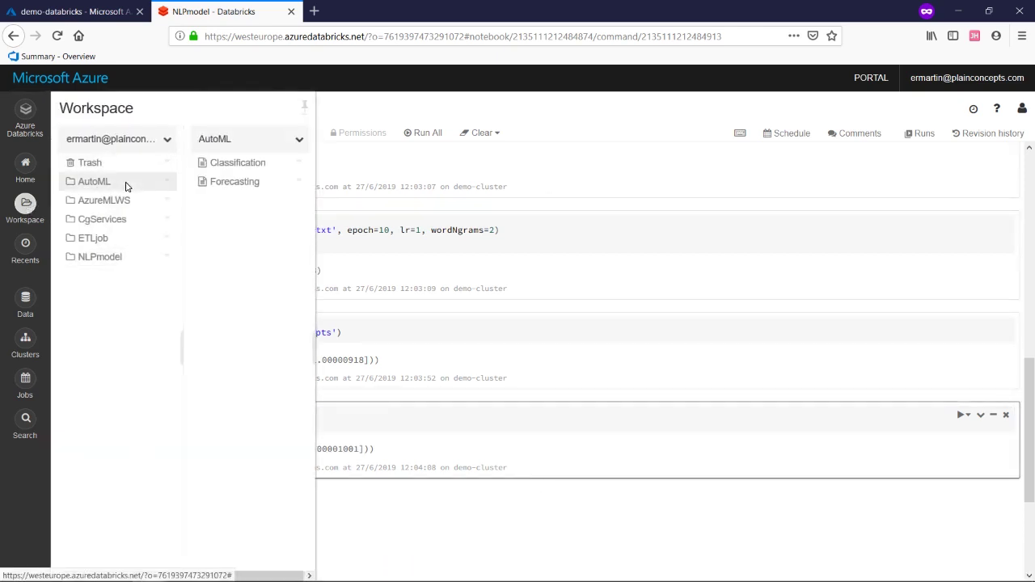
click(254, 182)
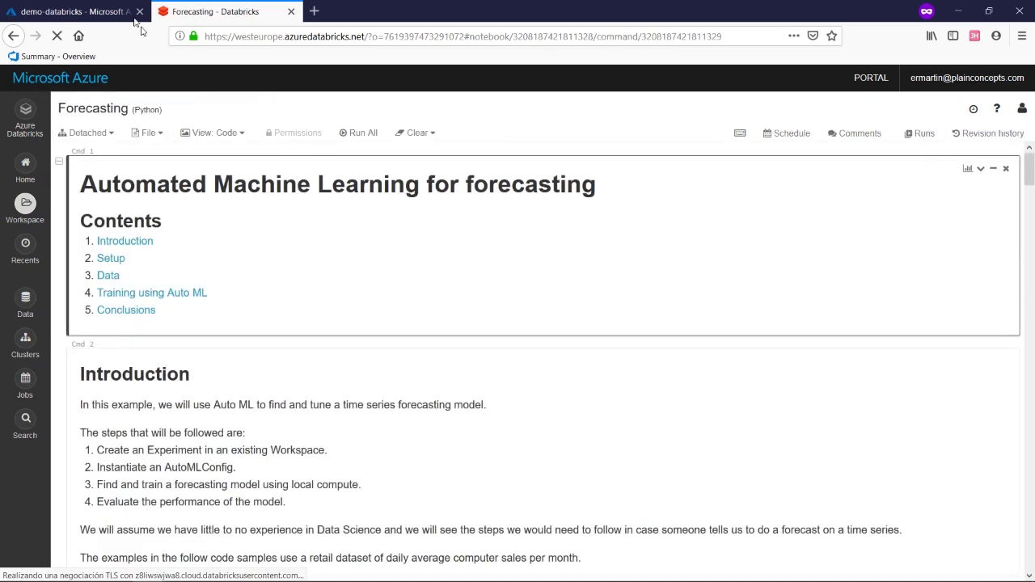
scroll(310, 300, down, 8)
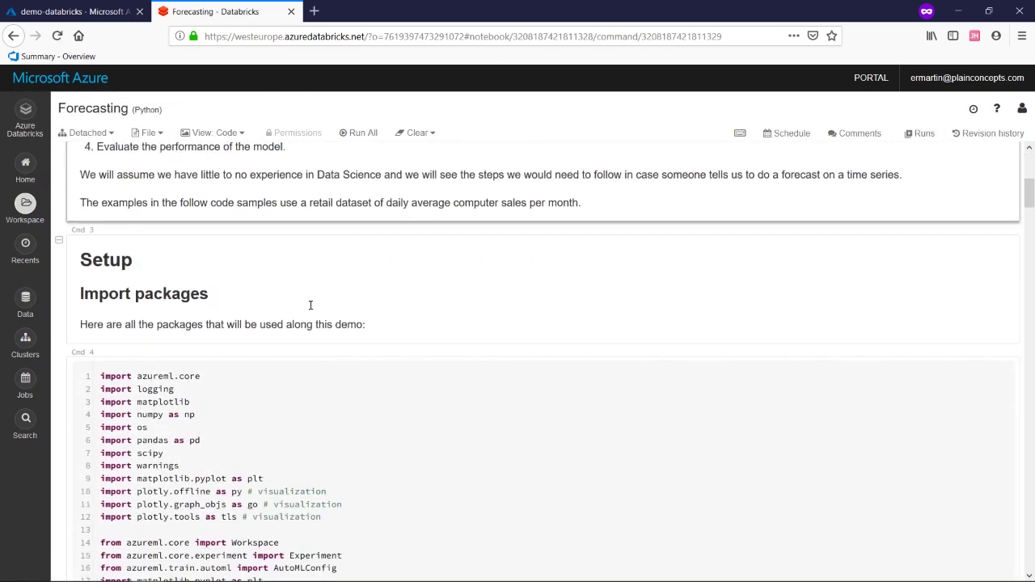
scroll(309, 305, down, 15)
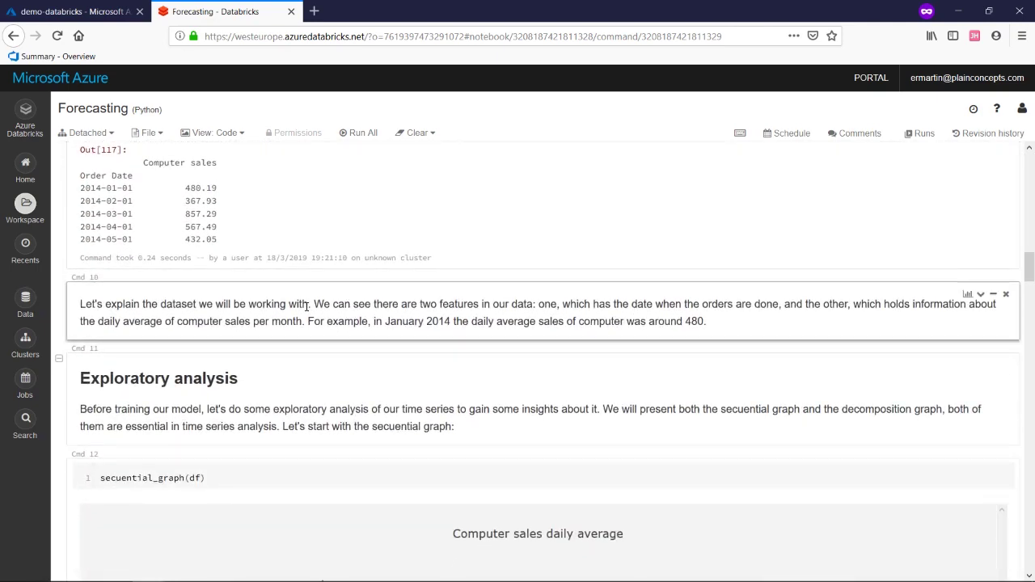
scroll(615, 219, down, 5)
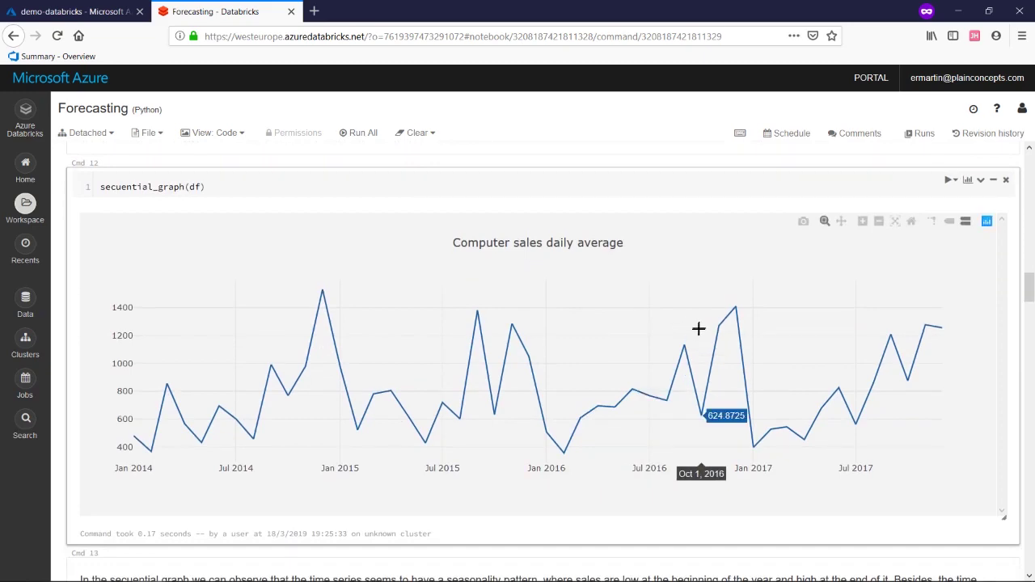
scroll(714, 363, down, 5)
scroll(714, 369, up, 2)
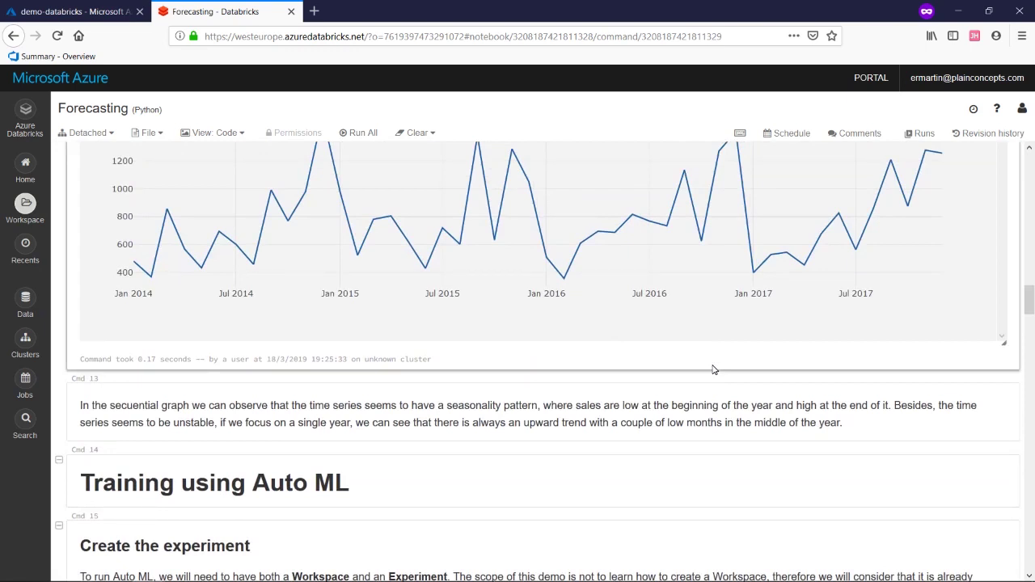
Review the notebook's experiment creation, data preprocessing and data splitting sections.
scroll(731, 380, down, 7)
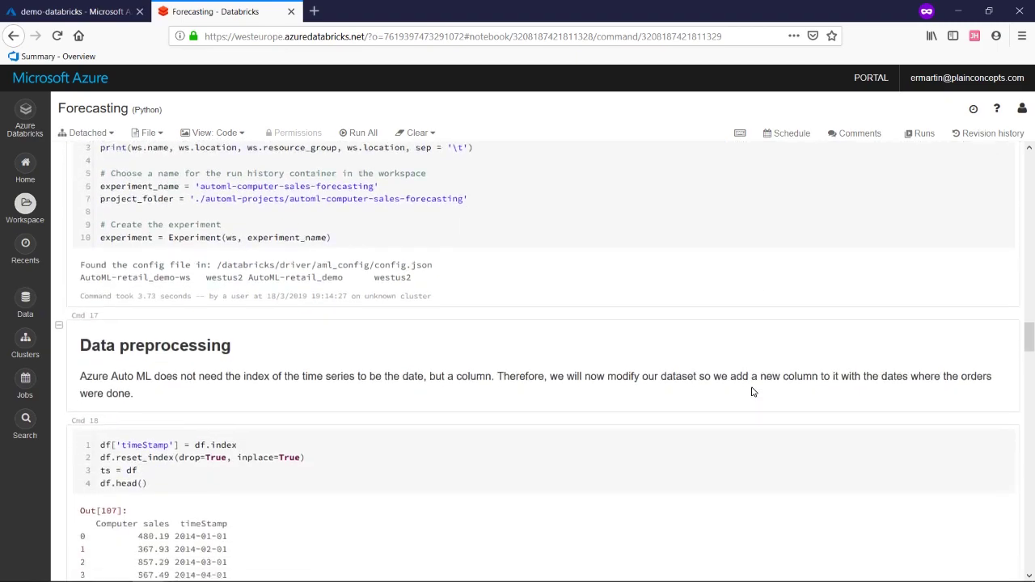
scroll(752, 392, down, 7)
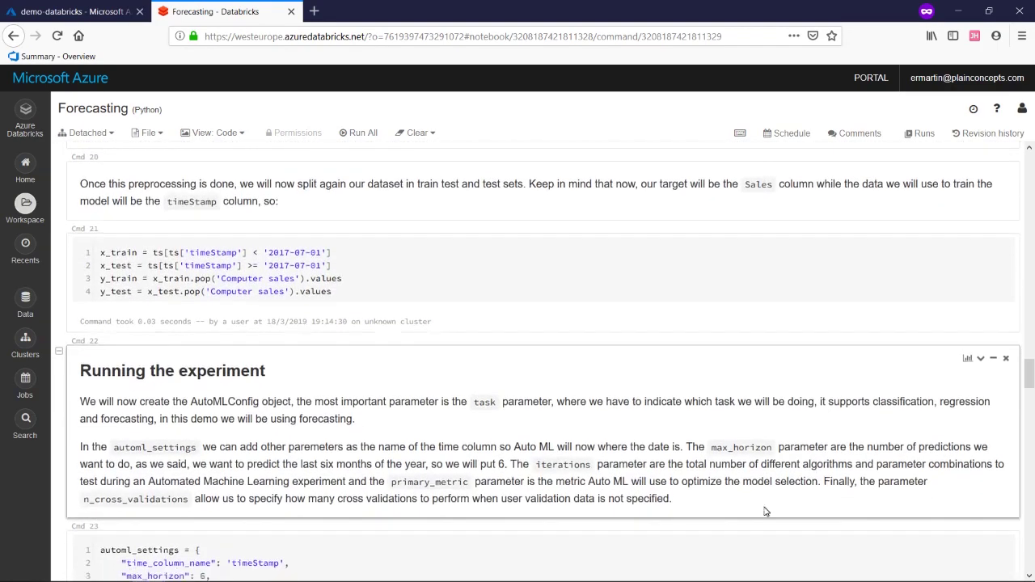
scroll(752, 511, up, 4)
scroll(712, 509, down, 3)
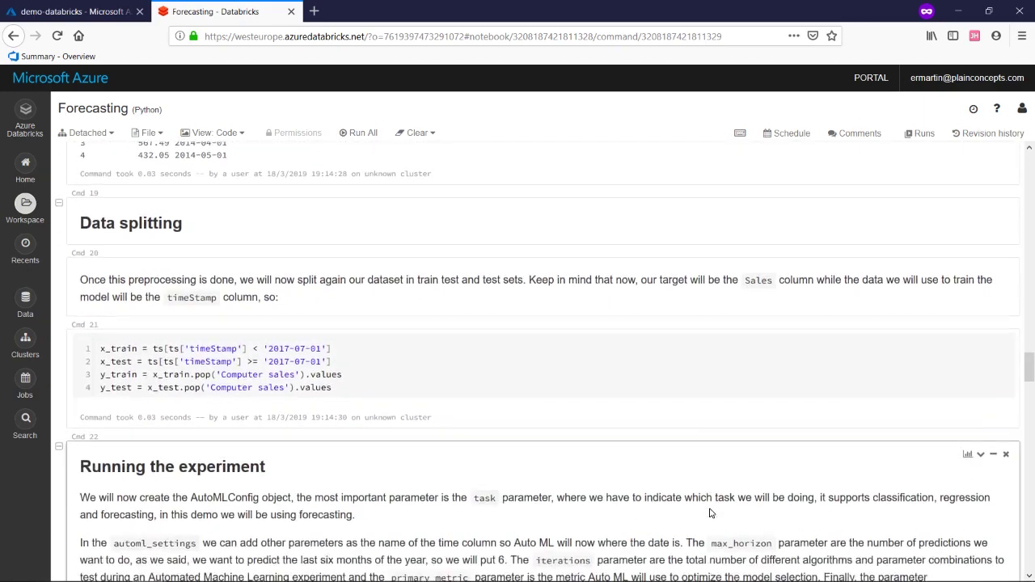
scroll(710, 513, down, 1)
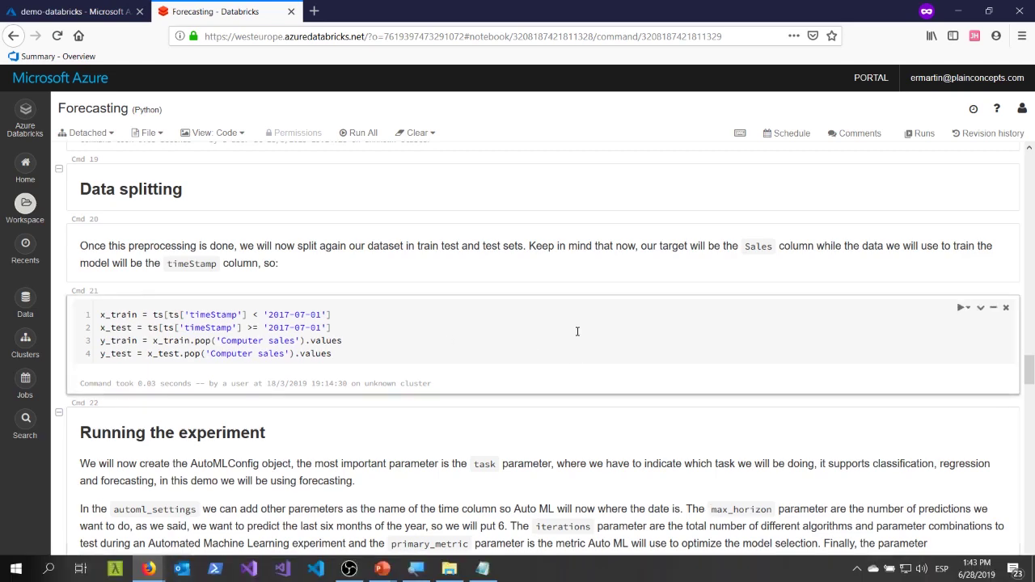
Examine the AutoMLConfig forecasting settings and the pipelines listed in the submitted experiment's output, highlighting the first one.
scroll(583, 416, down, 3)
scroll(582, 416, down, 4)
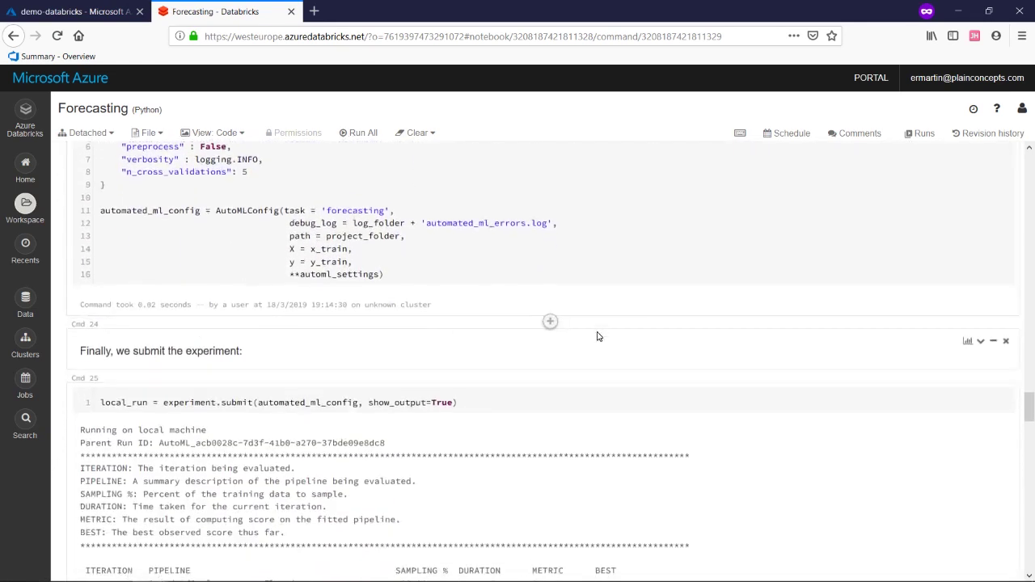
scroll(443, 245, down, 1)
scroll(385, 266, up, 3)
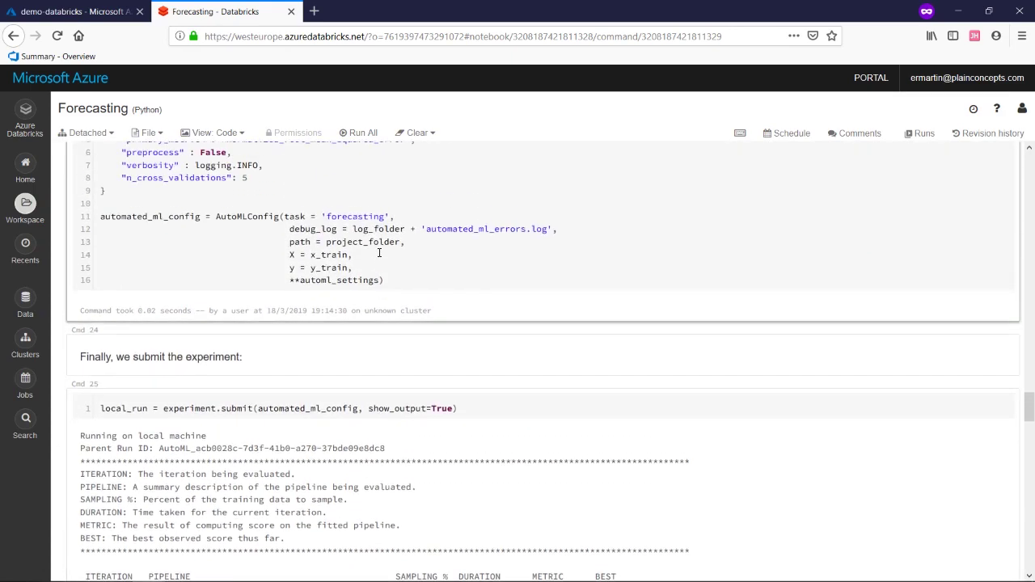
drag(398, 277, 100, 201)
scroll(388, 242, down, 3)
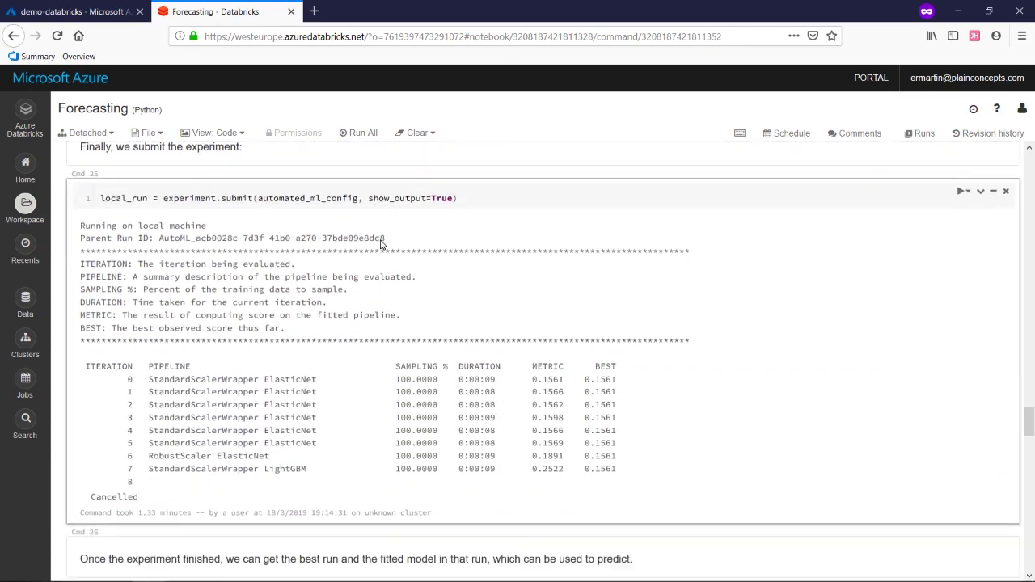
double_click(197, 298)
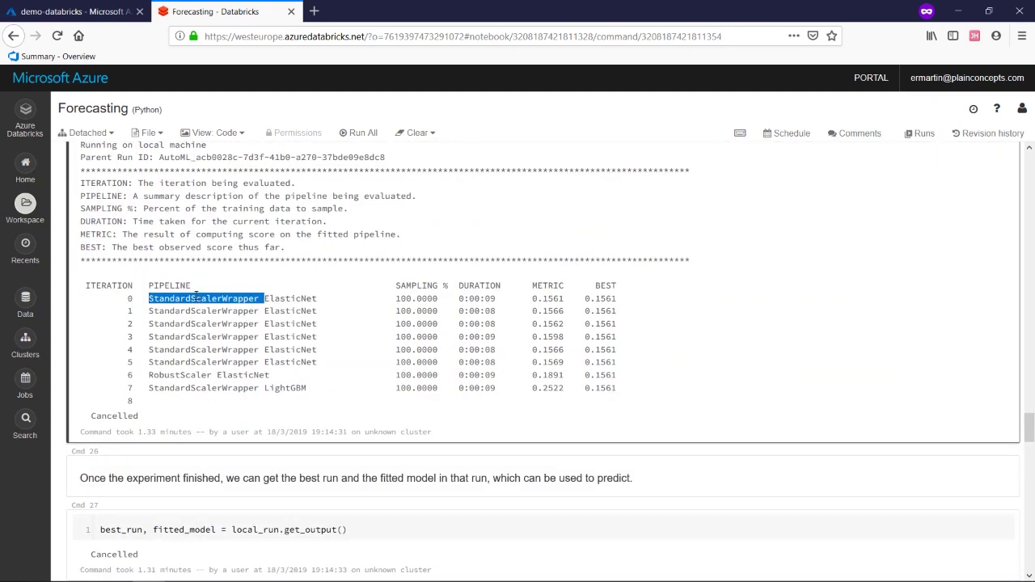
scroll(275, 348, down, 2)
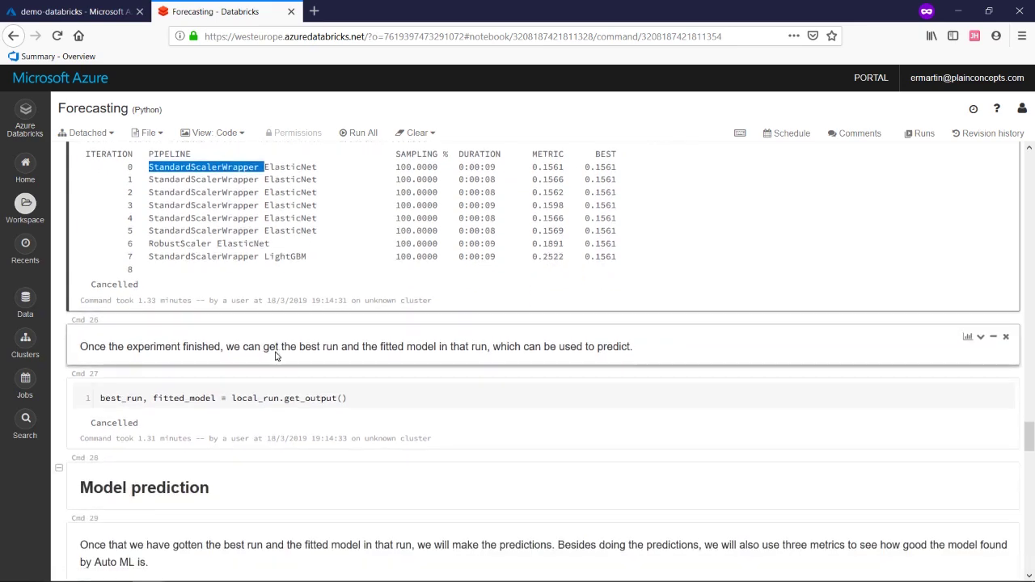
Review the notebook's model prediction section through to the graph comparing observed and predicted computer sales.
scroll(275, 356, down, 1)
scroll(343, 395, down, 1)
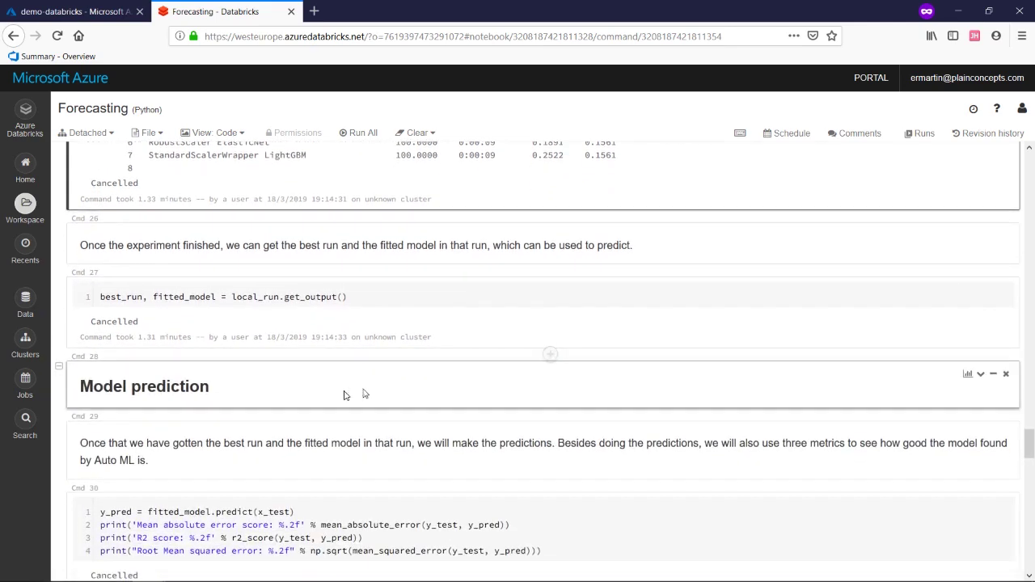
scroll(510, 384, down, 4)
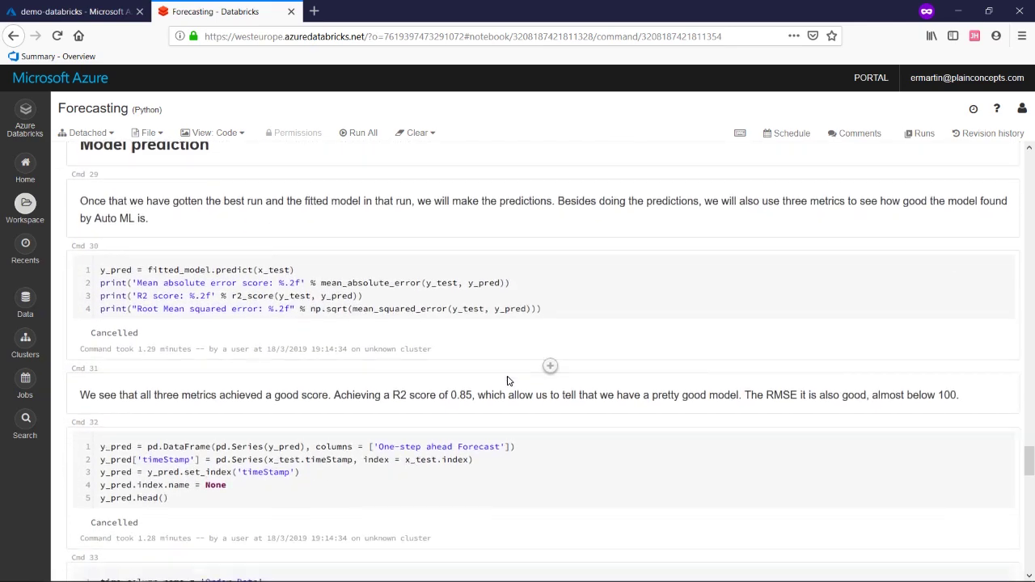
scroll(508, 380, down, 2)
scroll(507, 377, down, 3)
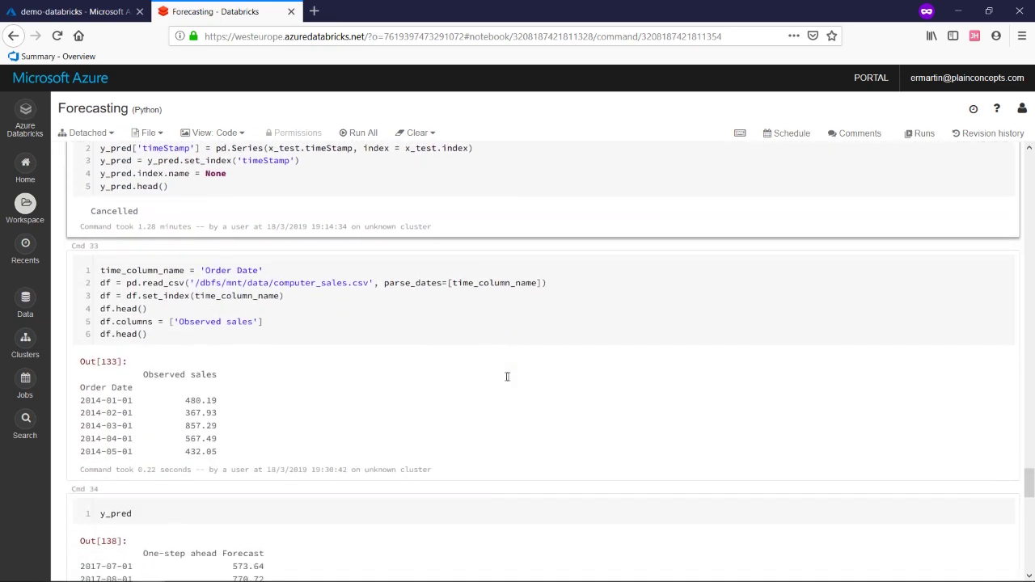
scroll(507, 377, down, 8)
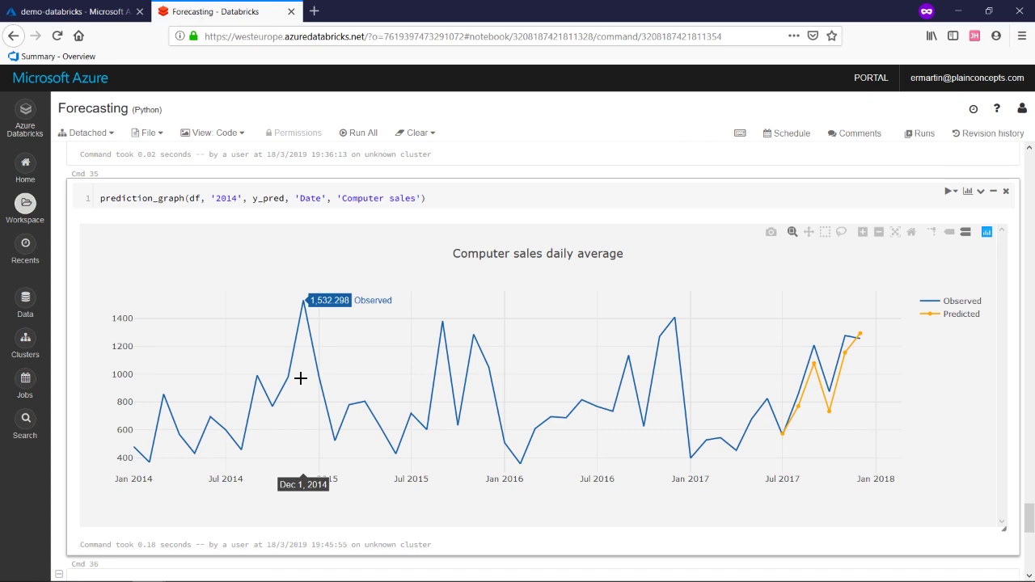
Switch to the running PowerPoint slide show and advance from the Azure Databricks Demo slide to the Azure Machine Learning Workspace slide.
mouse_move(113, 570)
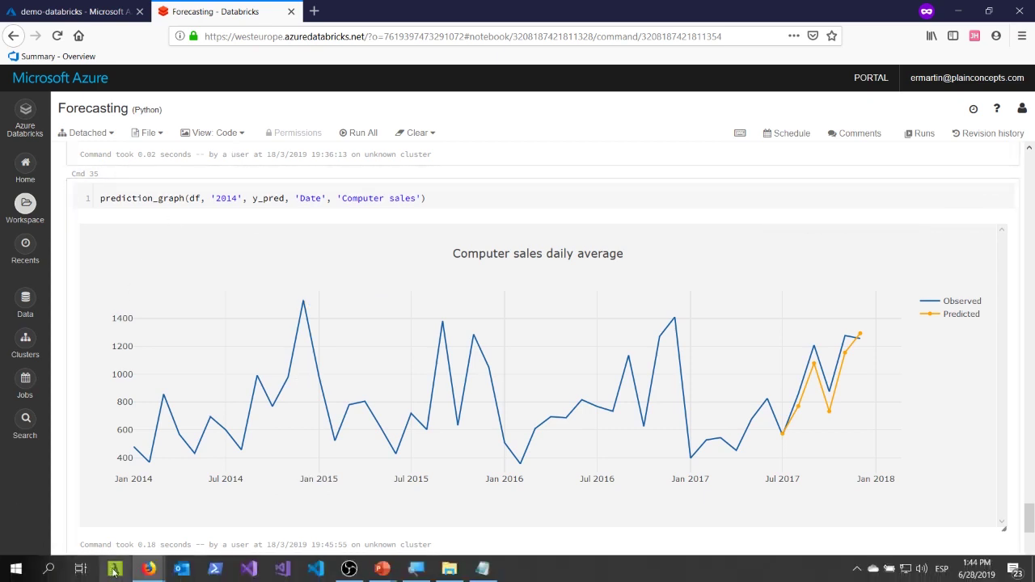
key(alt+Tab)
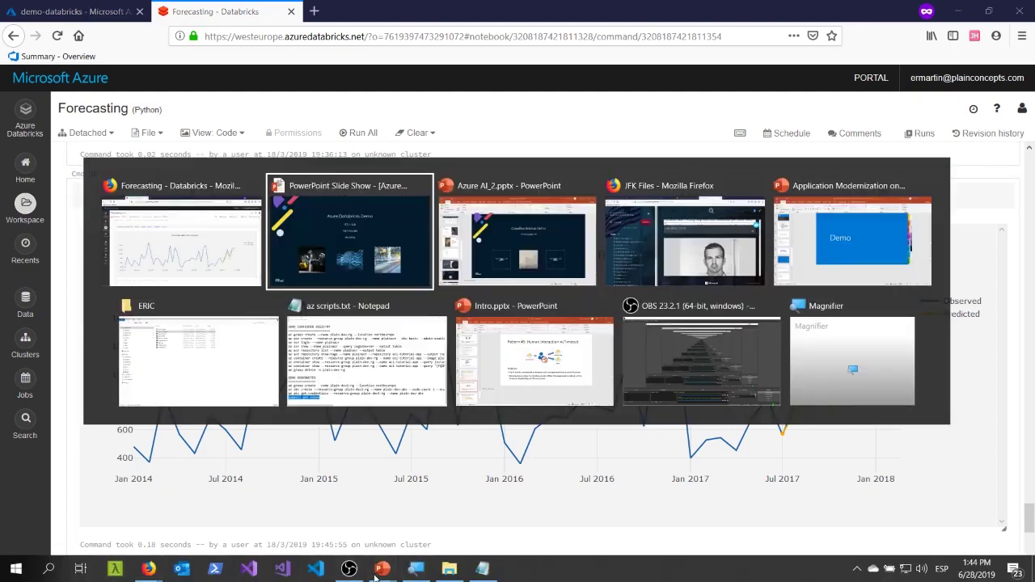
click(320, 264)
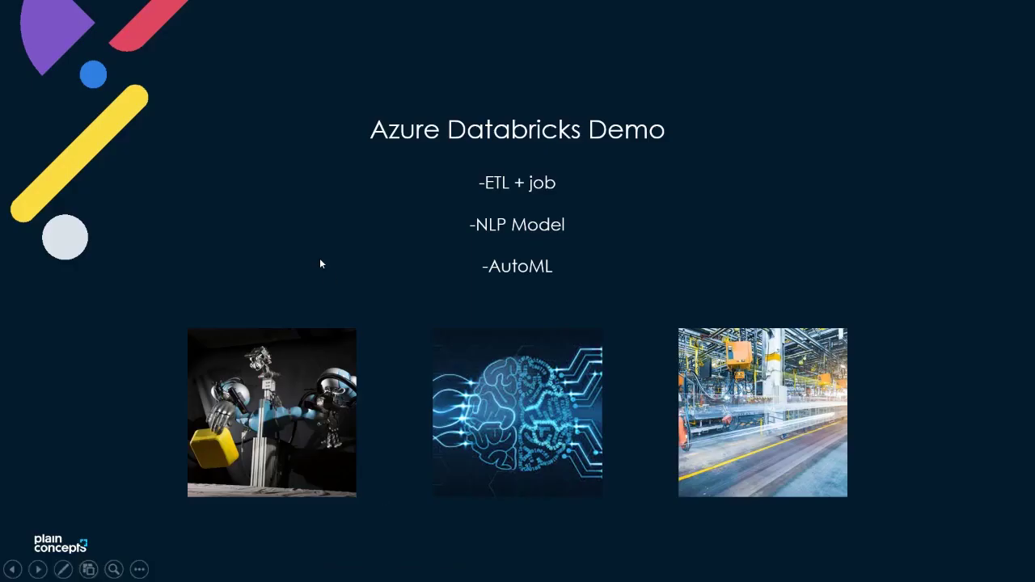
click(320, 263)
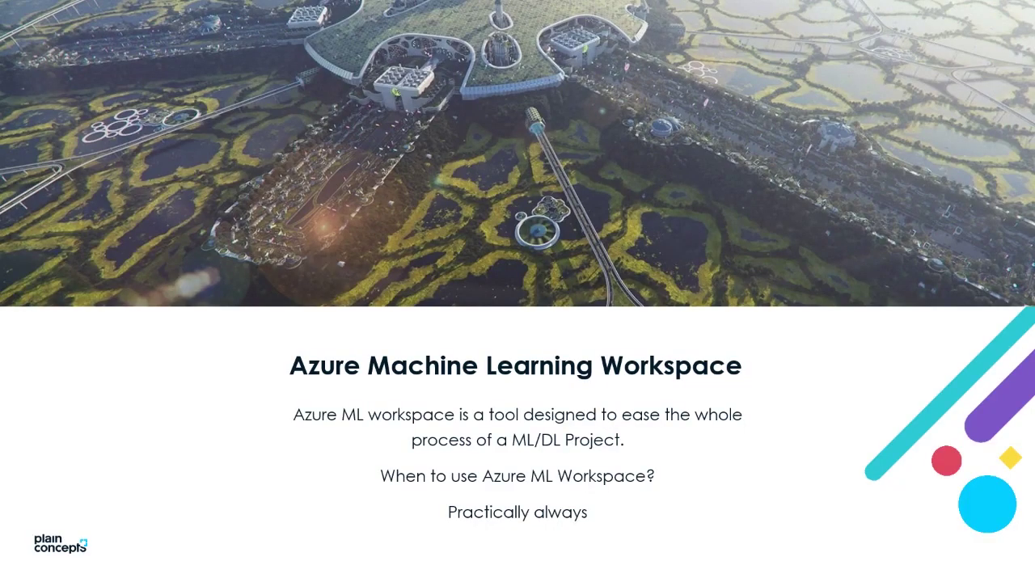